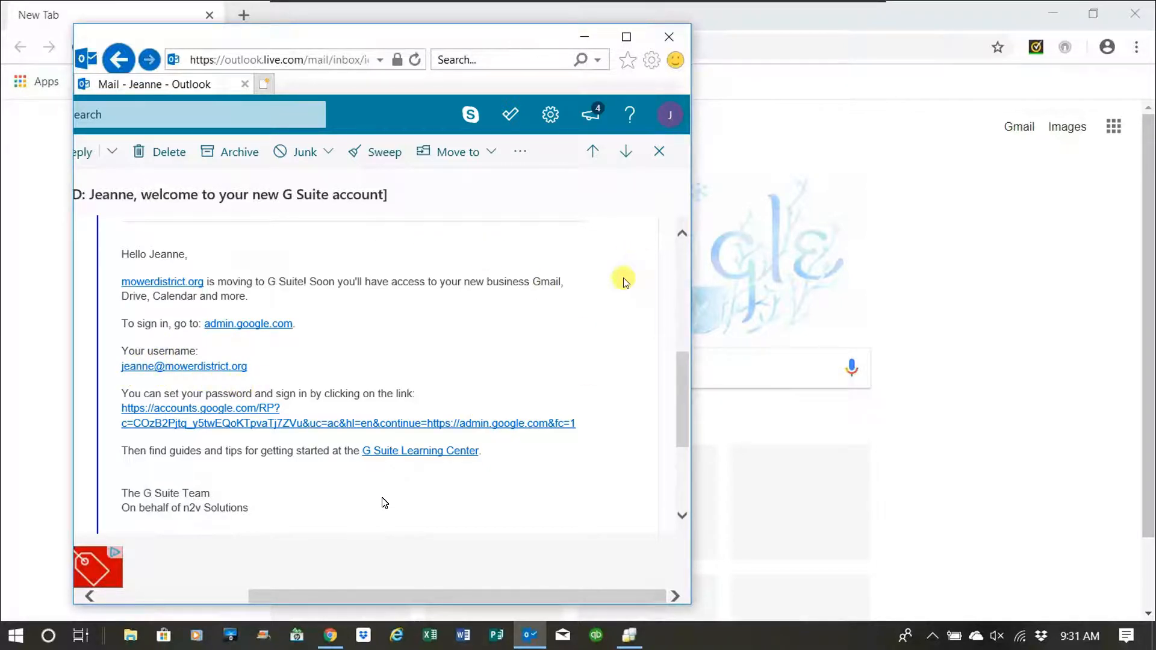
Step: Scroll the G Suite welcome email and open its account password setup link
drag(422, 593, 402, 596)
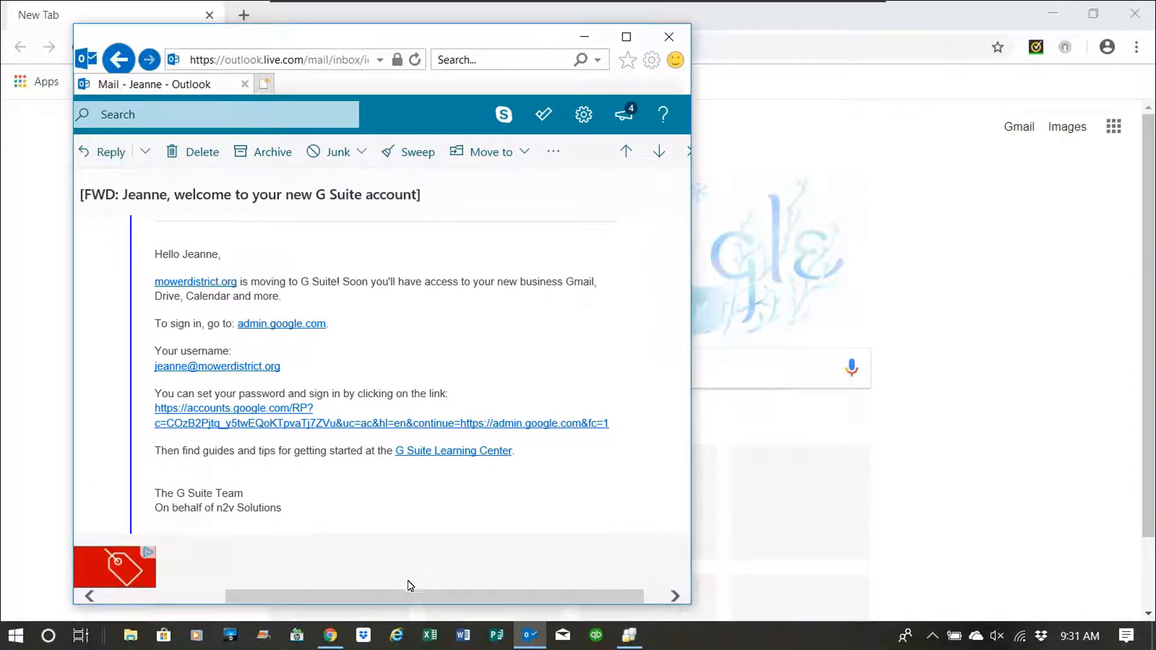
drag(405, 597, 464, 593)
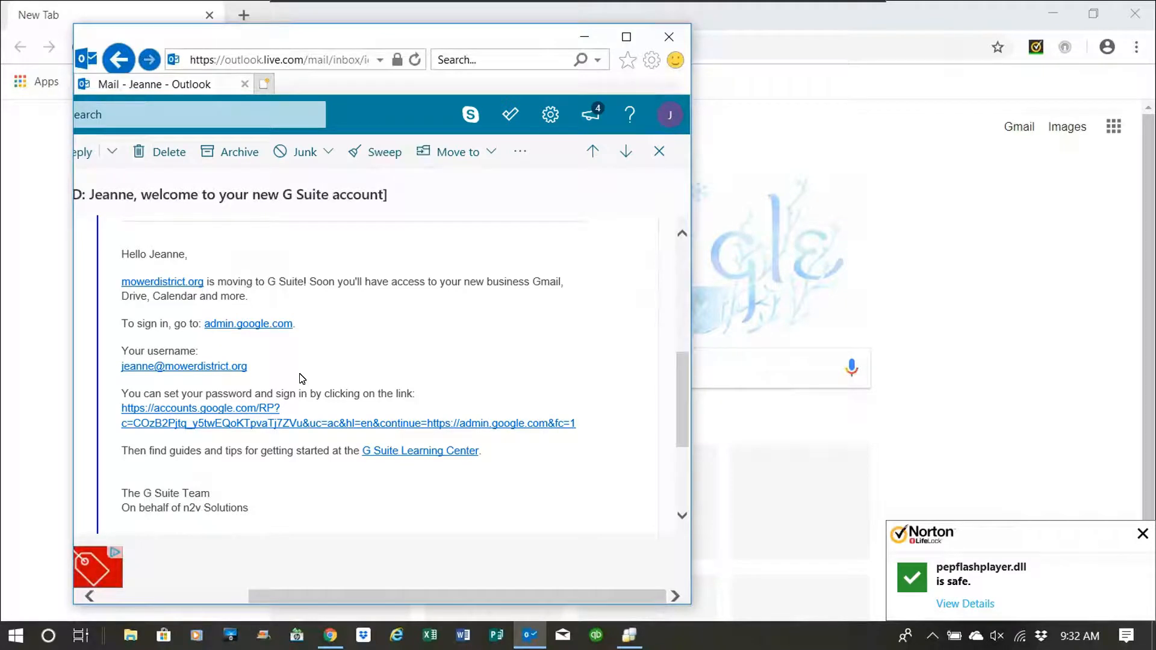
click(232, 424)
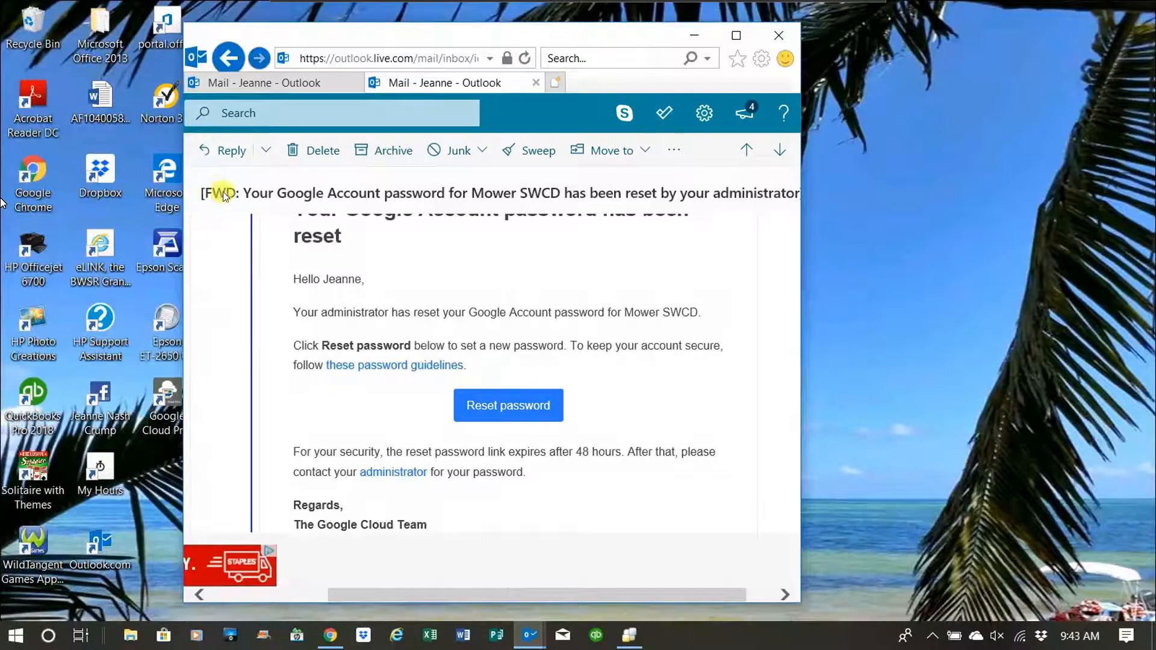
Step: Return to the welcome email, then switch to the forwarded password-reset email
click(277, 88)
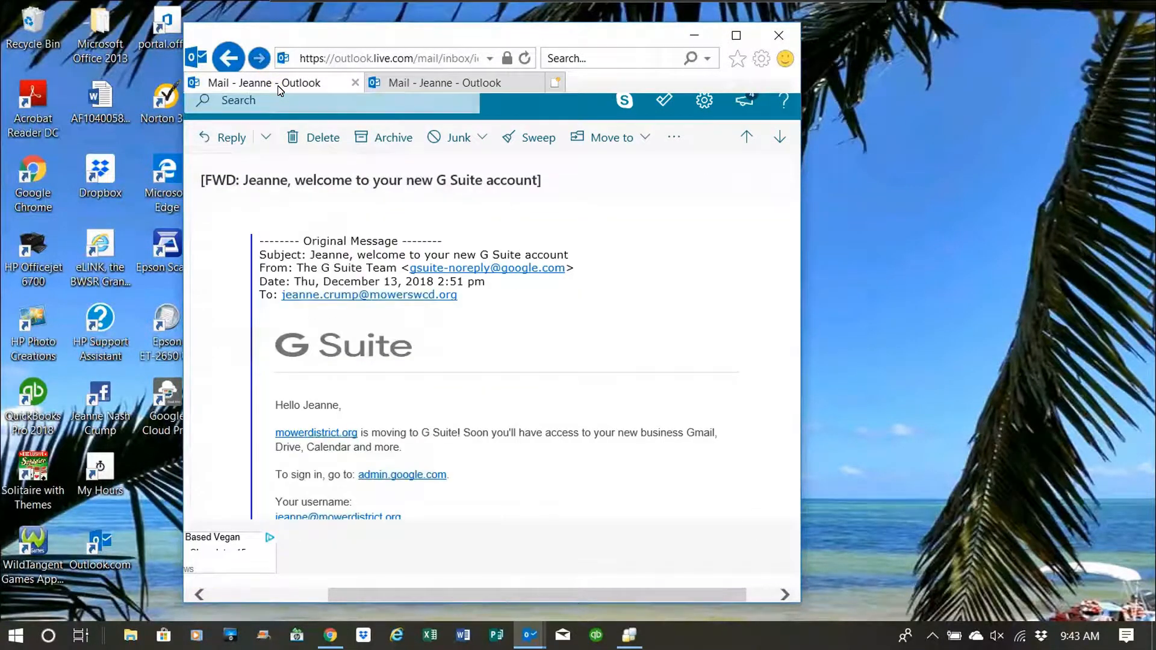
scroll(442, 489, down, 1)
scroll(441, 489, down, 2)
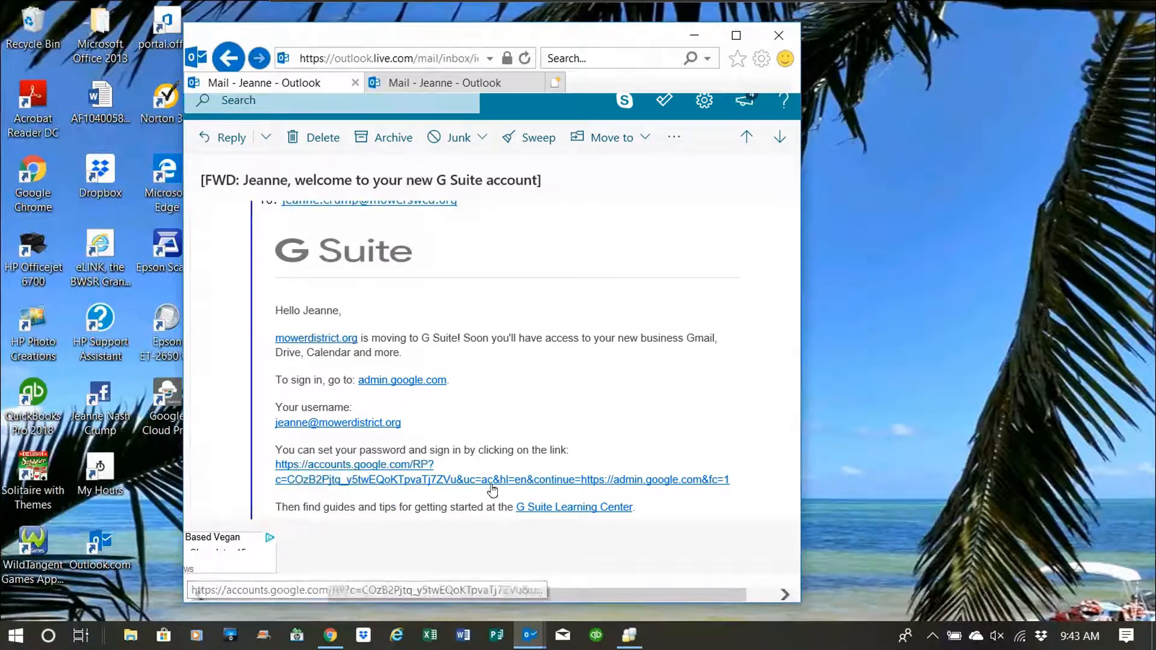
click(449, 86)
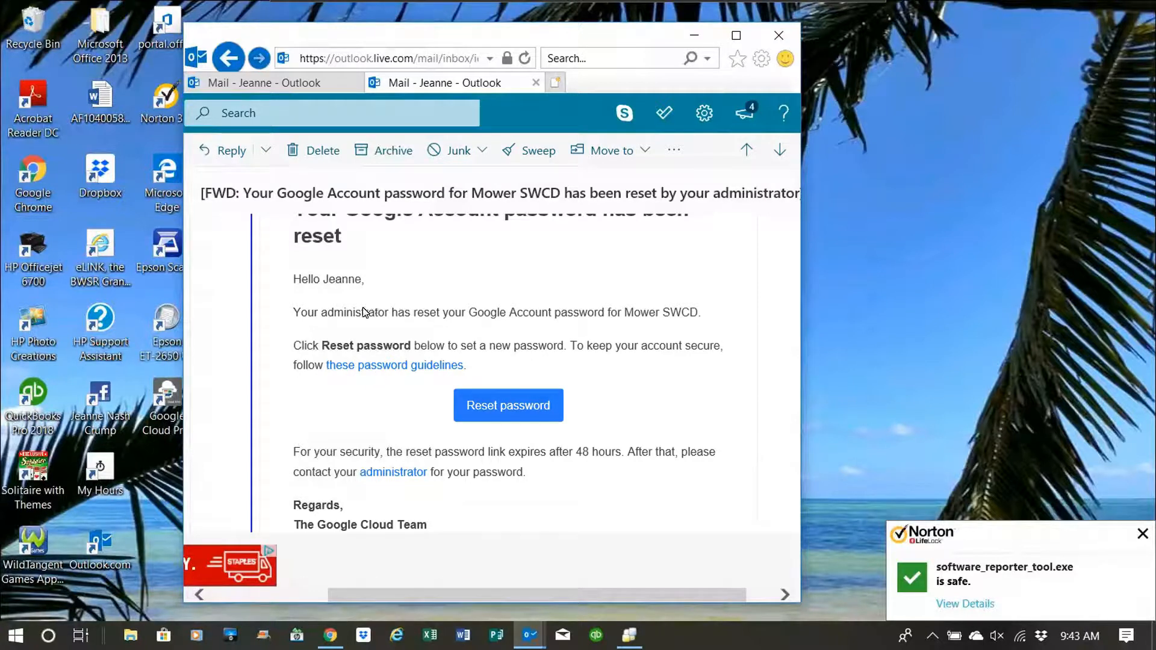
Step: Start the password reset and verify identity with the code texted to the phone number
click(524, 409)
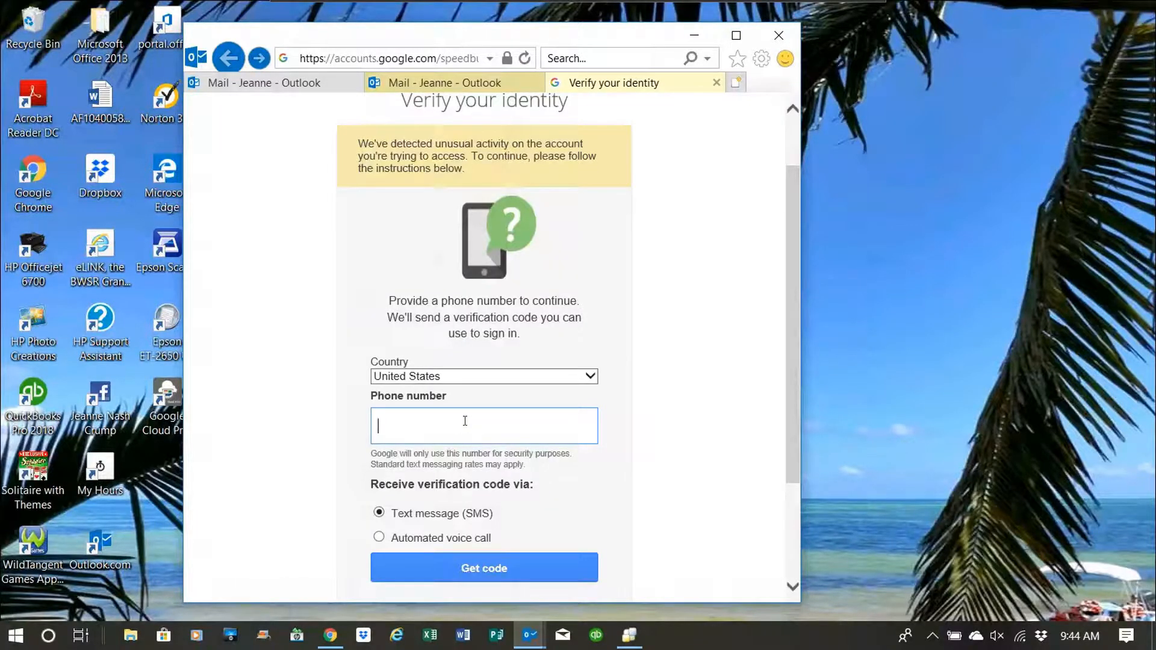
click(472, 572)
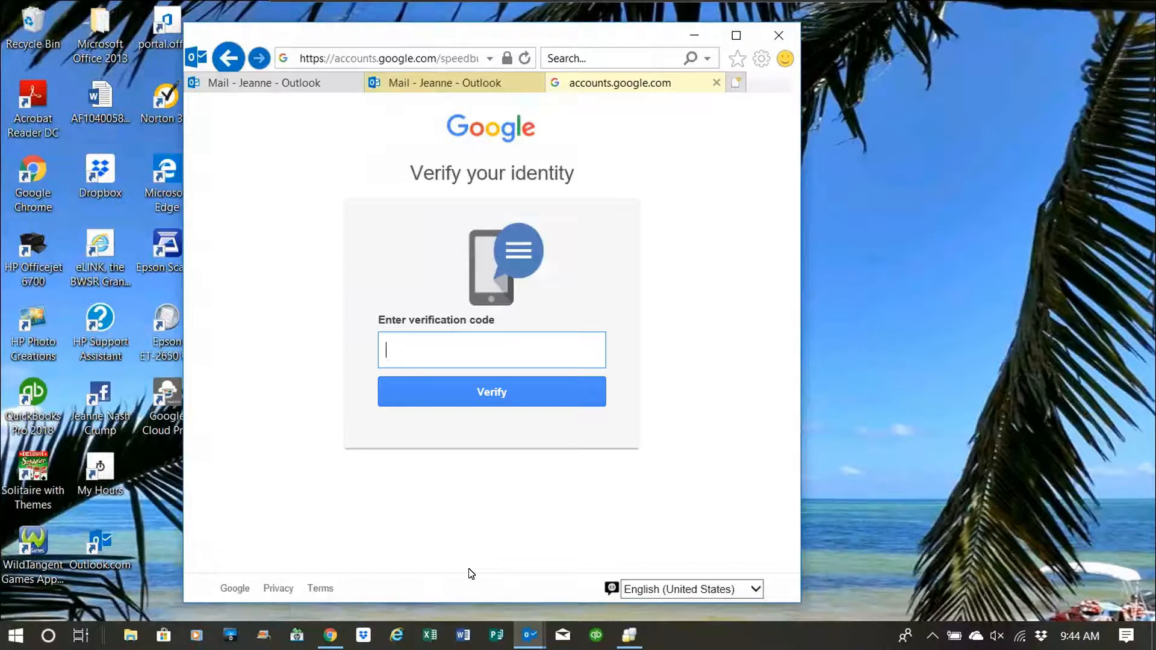
click(513, 397)
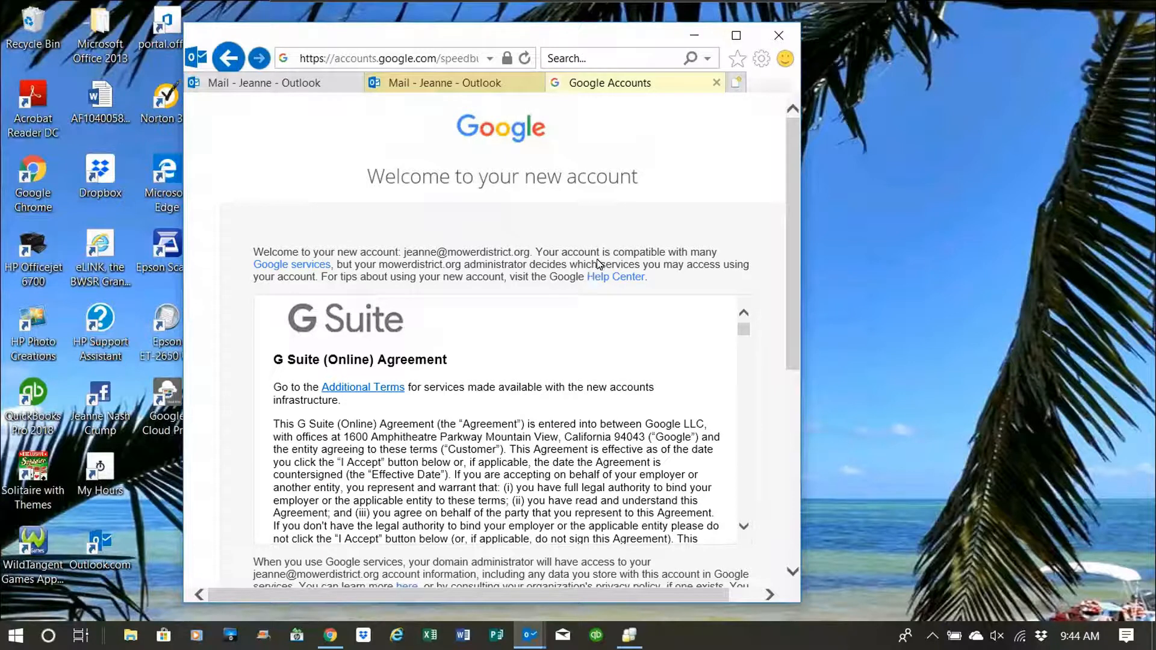
Step: Scroll through the G Suite agreement and accept the terms for the new account
scroll(663, 290, down, 5)
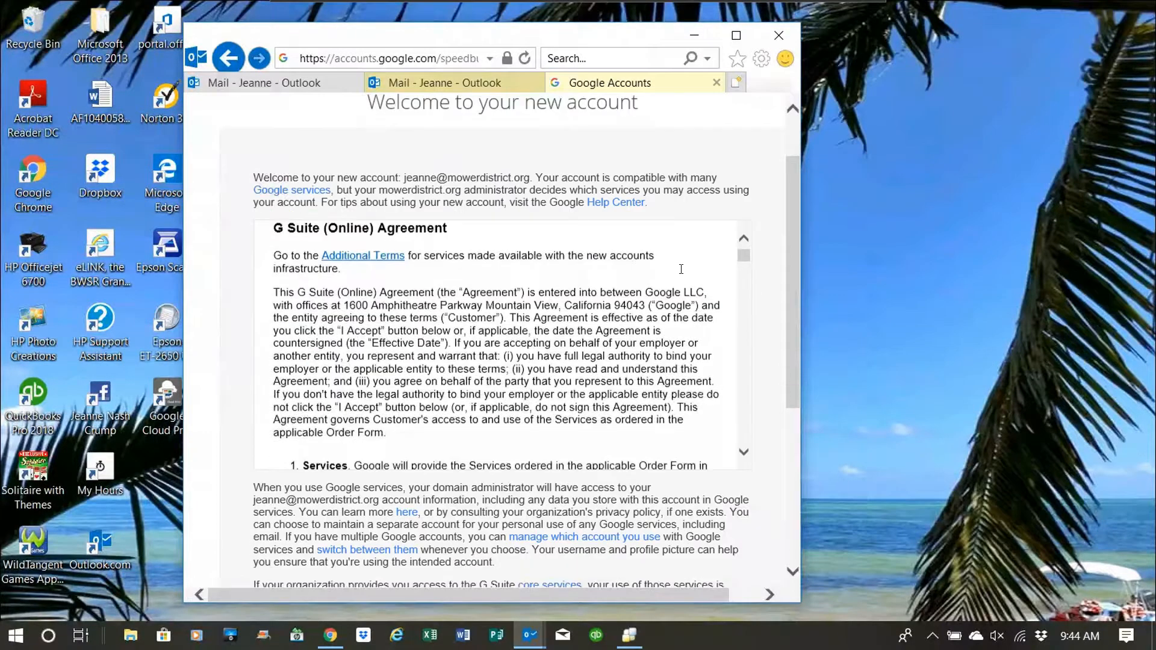
scroll(729, 286, down, 3)
drag(745, 259, 752, 454)
scroll(759, 454, down, 5)
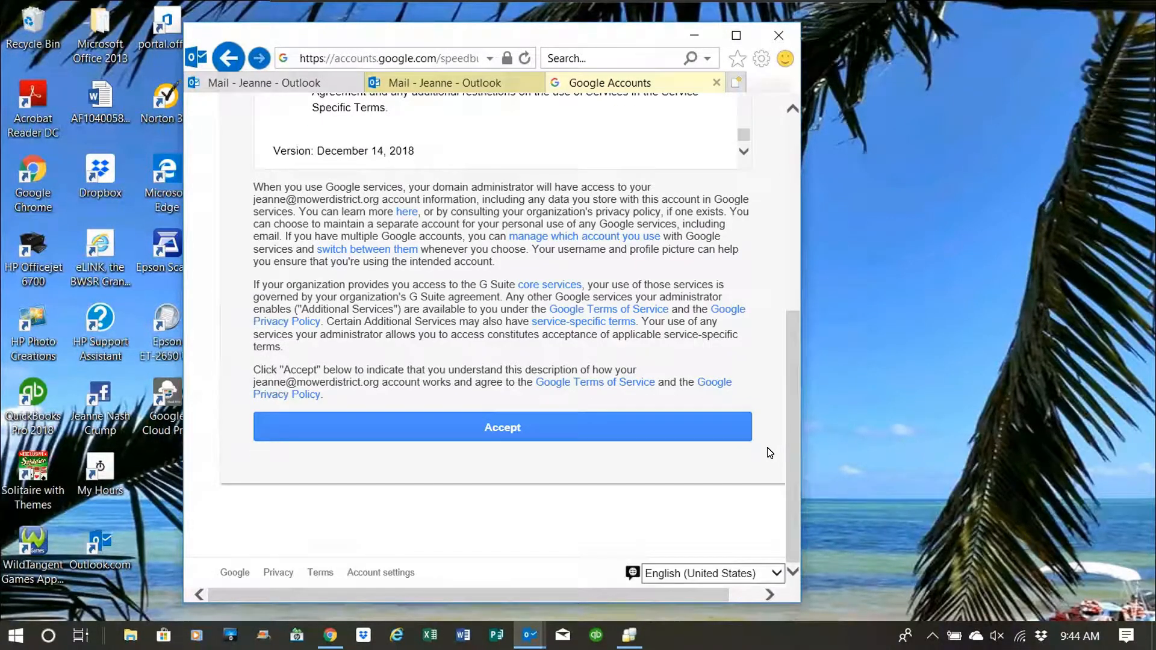
click(549, 431)
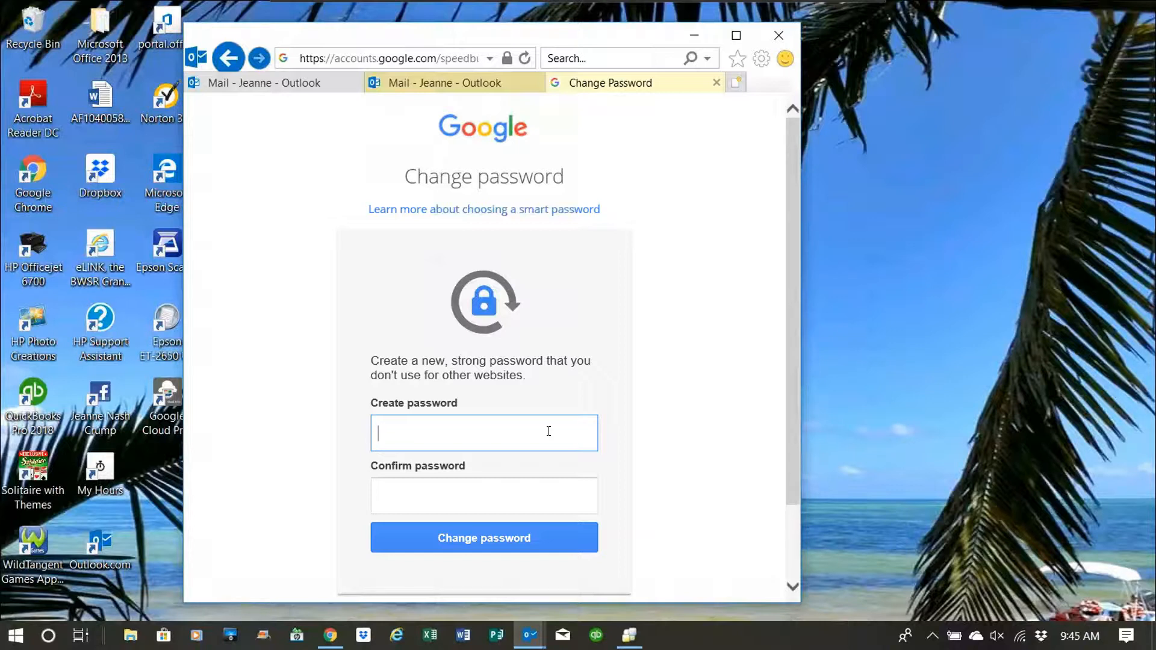
Step: Enter and confirm the new account password, then submit the change
text(••••••••)
key(Tab)
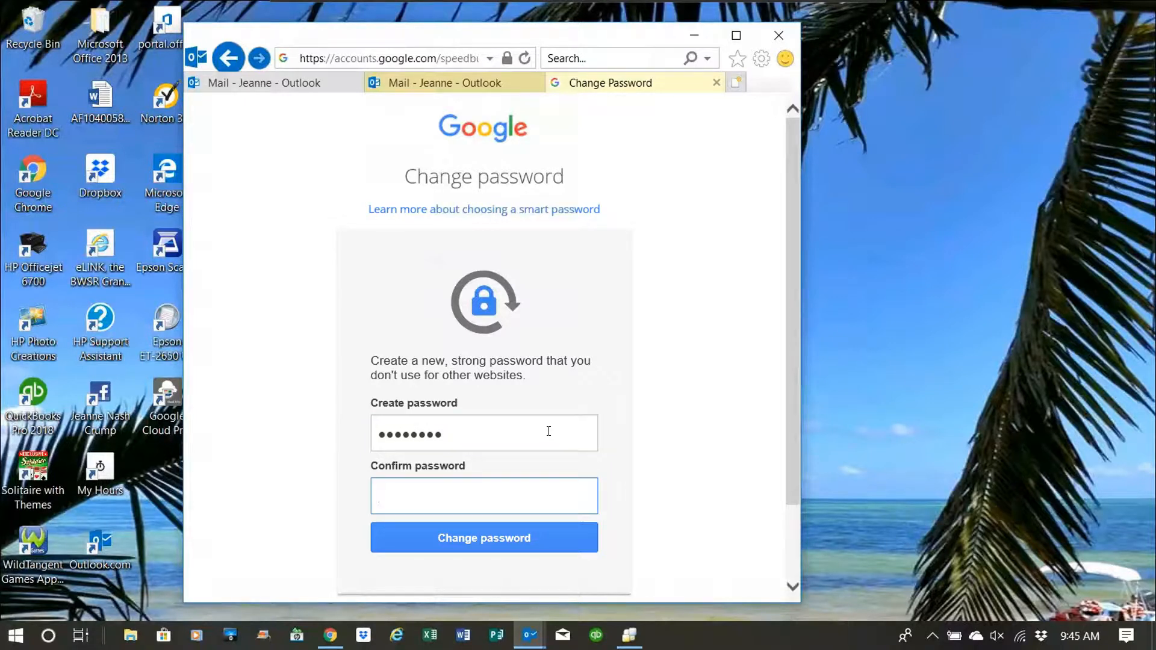
text(••••••••)
click(442, 543)
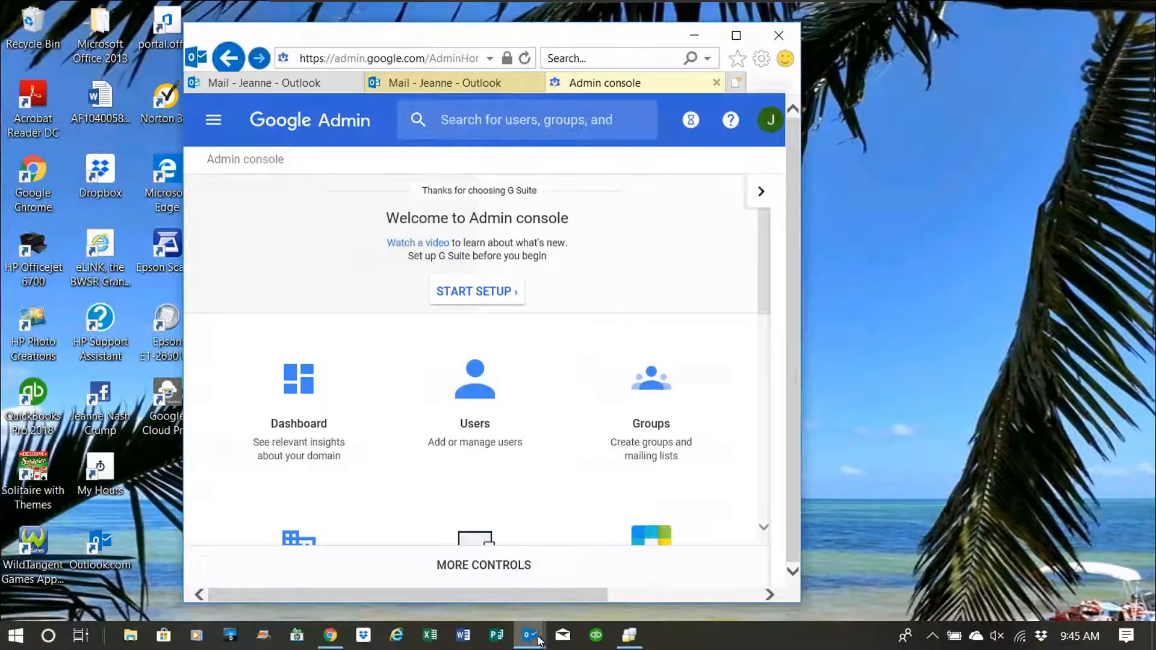
Step: Close the Admin console tab and all Internet Explorer tabs, then launch Google Chrome
click(717, 83)
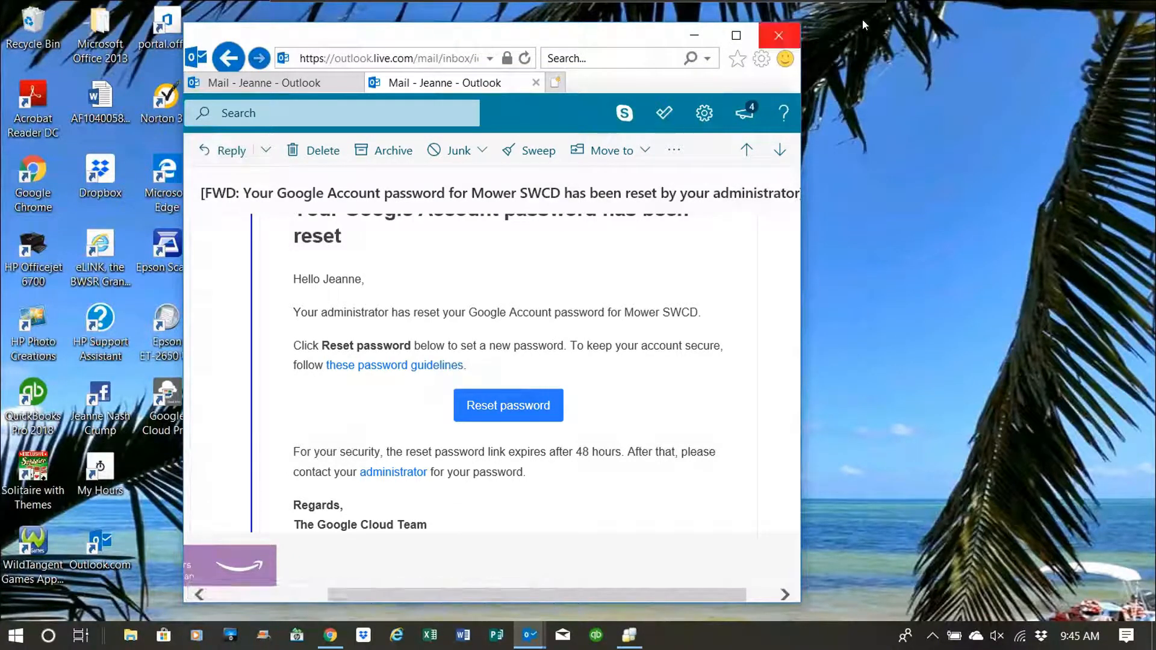
click(783, 33)
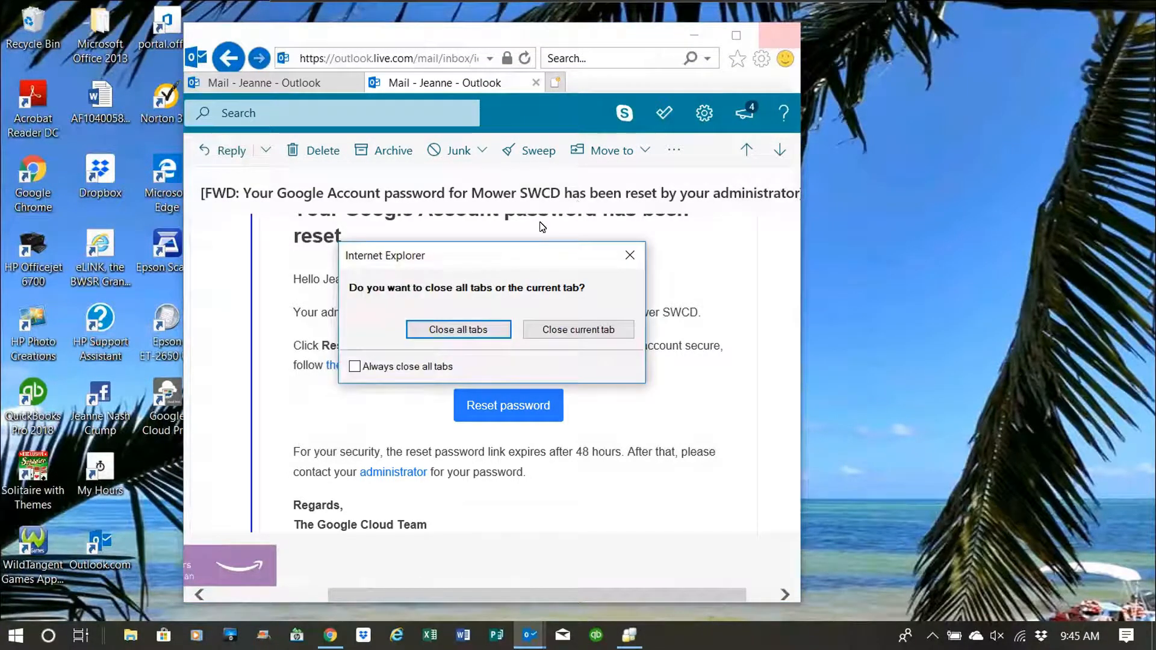
click(490, 333)
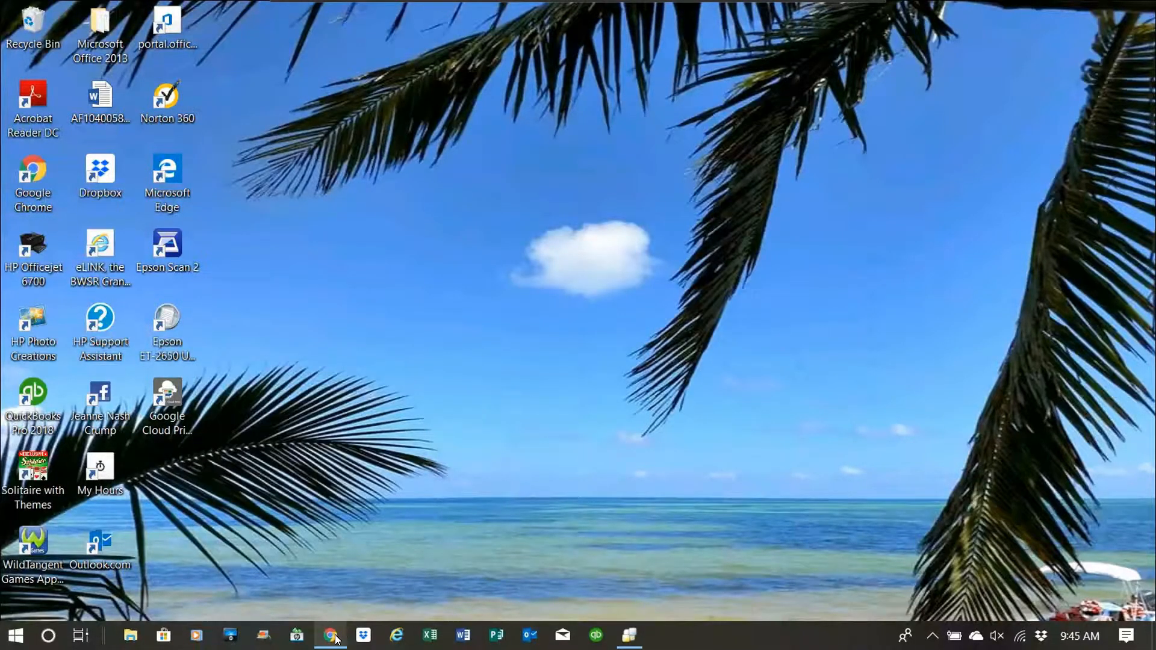
click(335, 640)
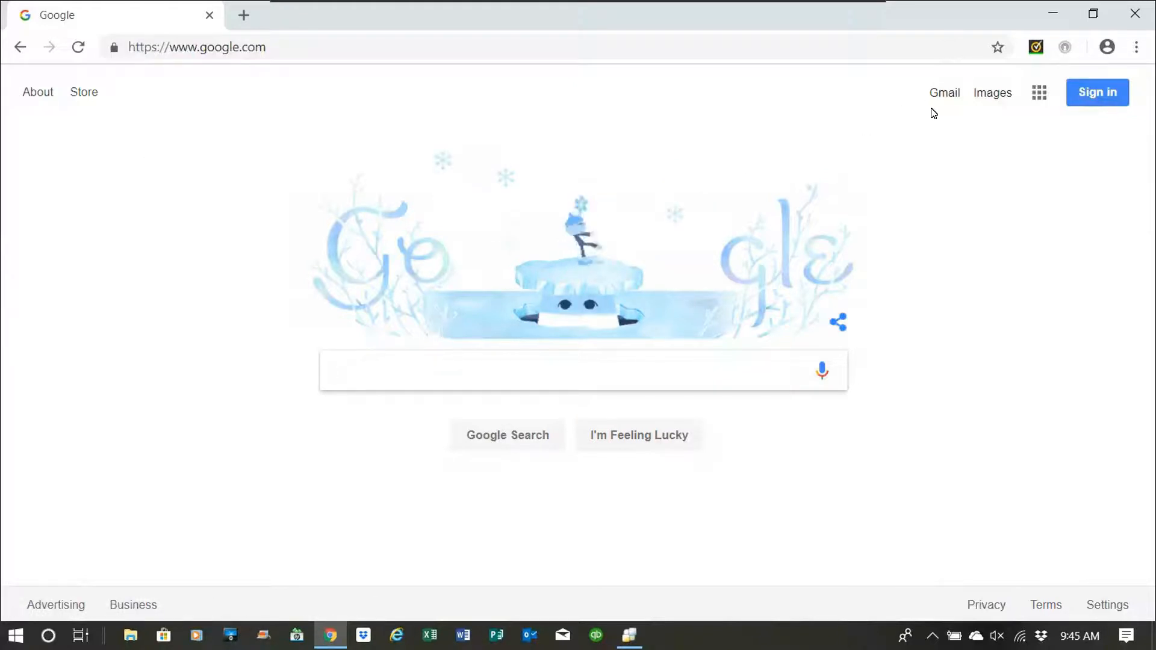
click(379, 47)
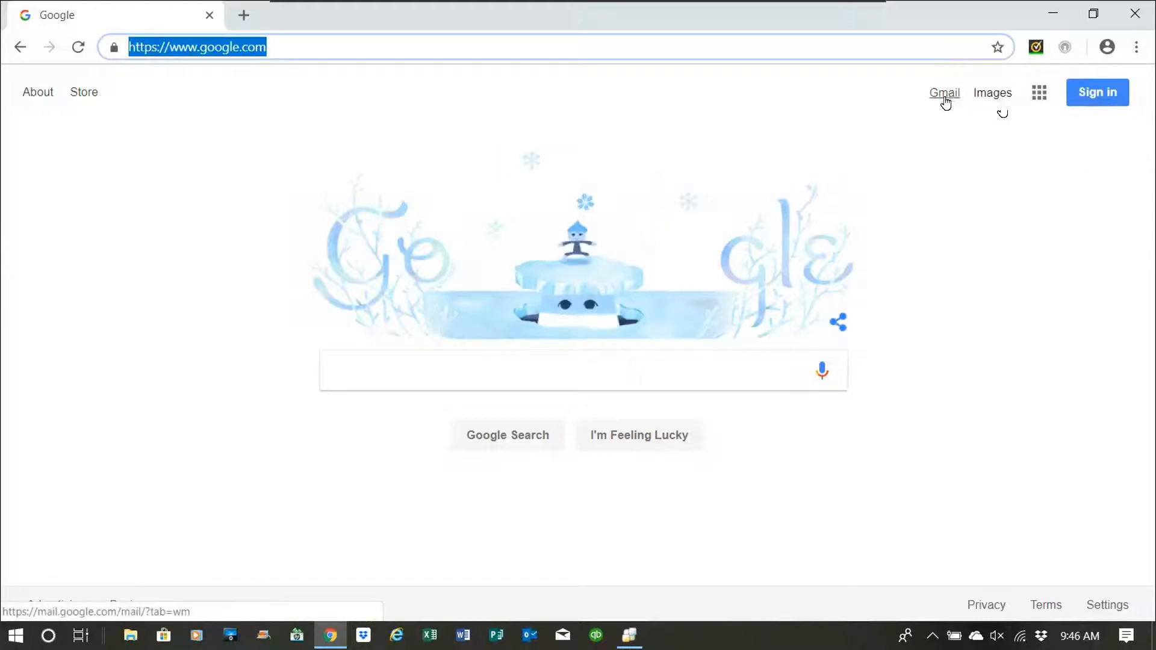
click(1039, 96)
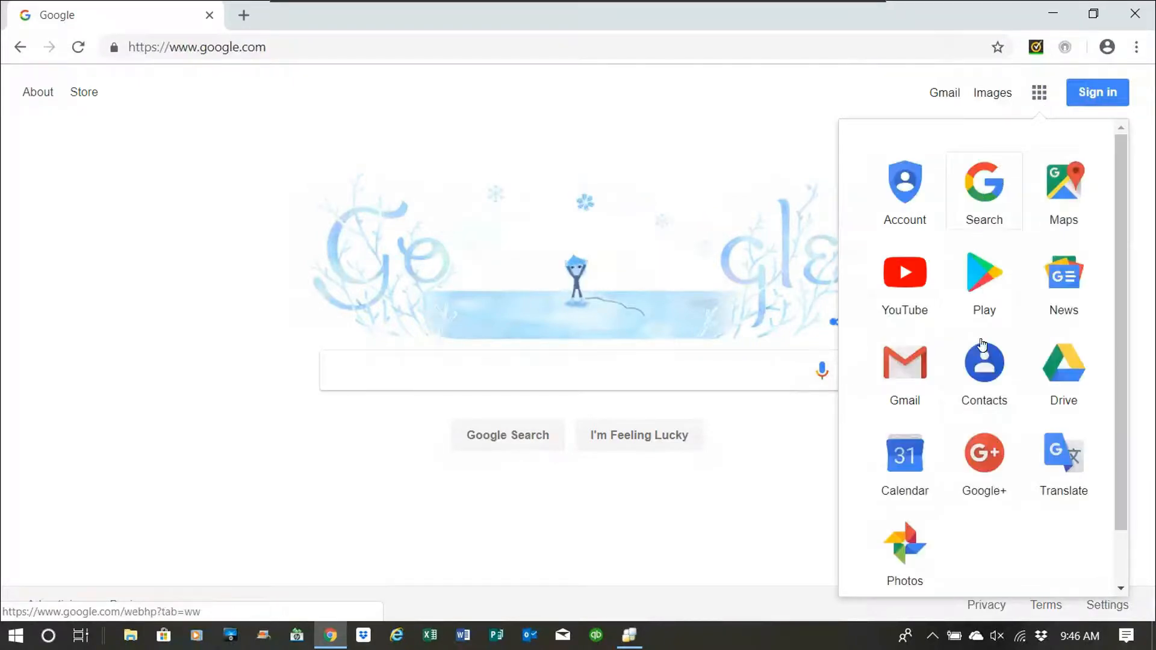
scroll(983, 356, down, 5)
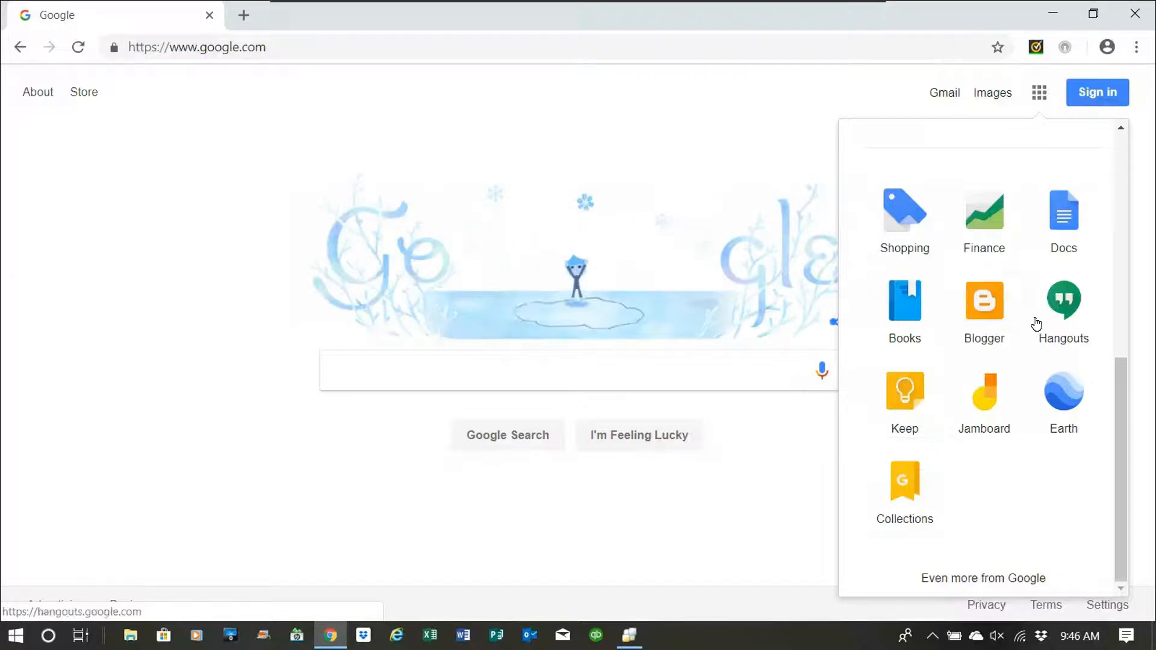
scroll(1065, 316, up, 1)
scroll(1065, 319, up, 5)
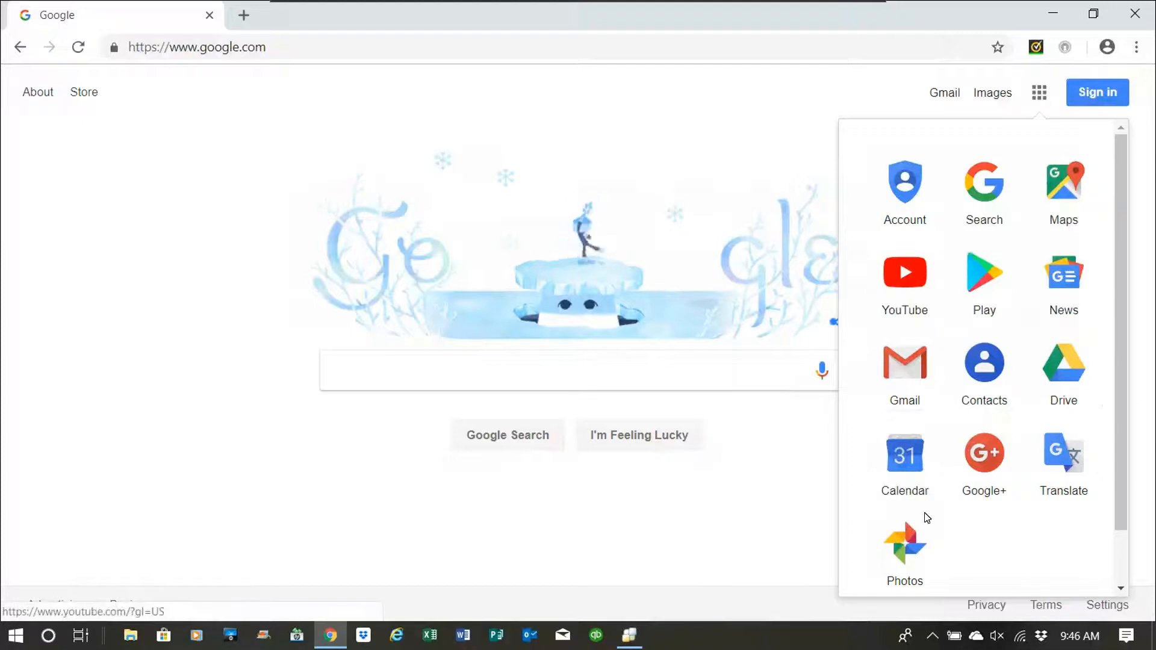
click(715, 137)
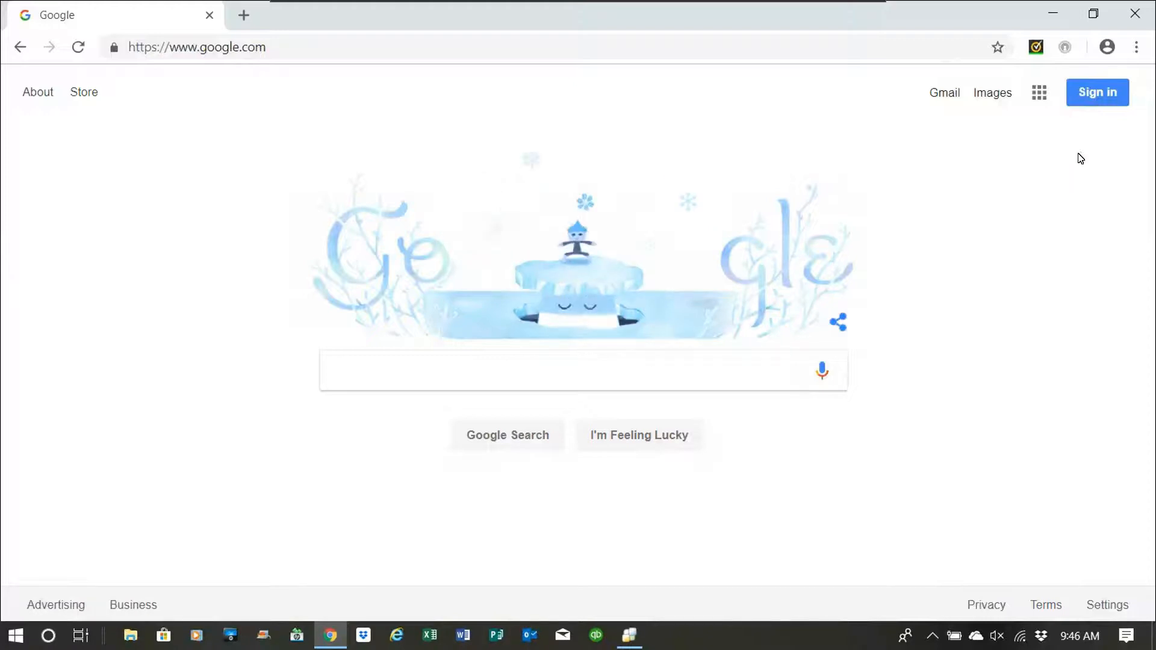
Step: Start Google sign-in and choose another account instead of the remembered one
click(1083, 89)
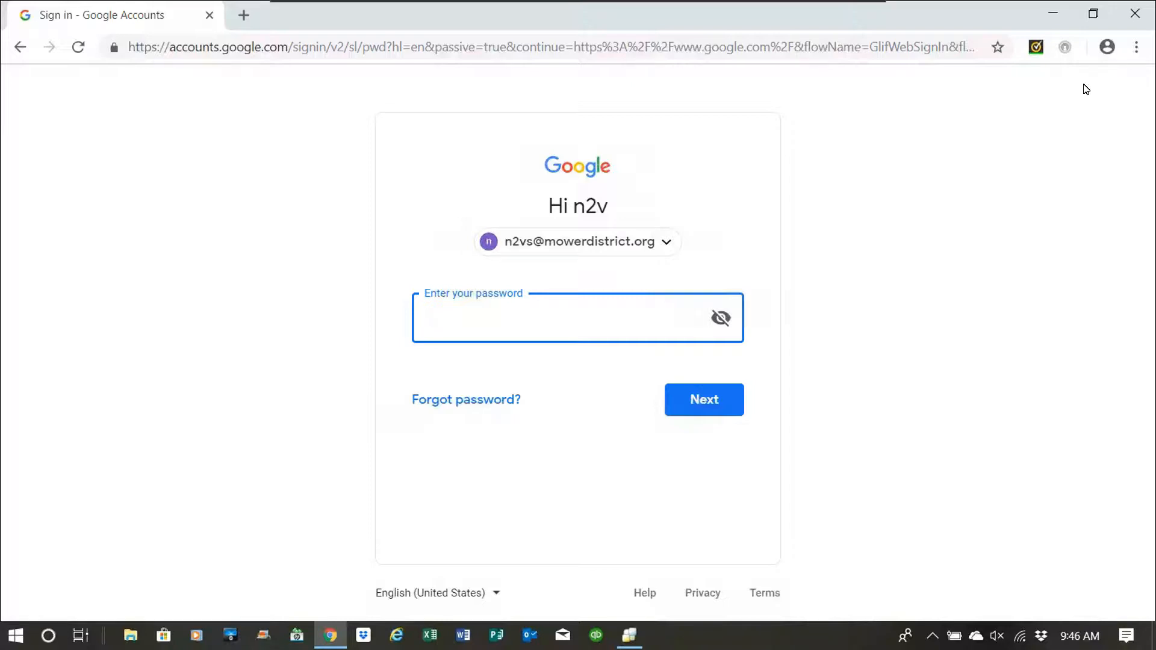
text(•)
key(BackSpace)
click(666, 244)
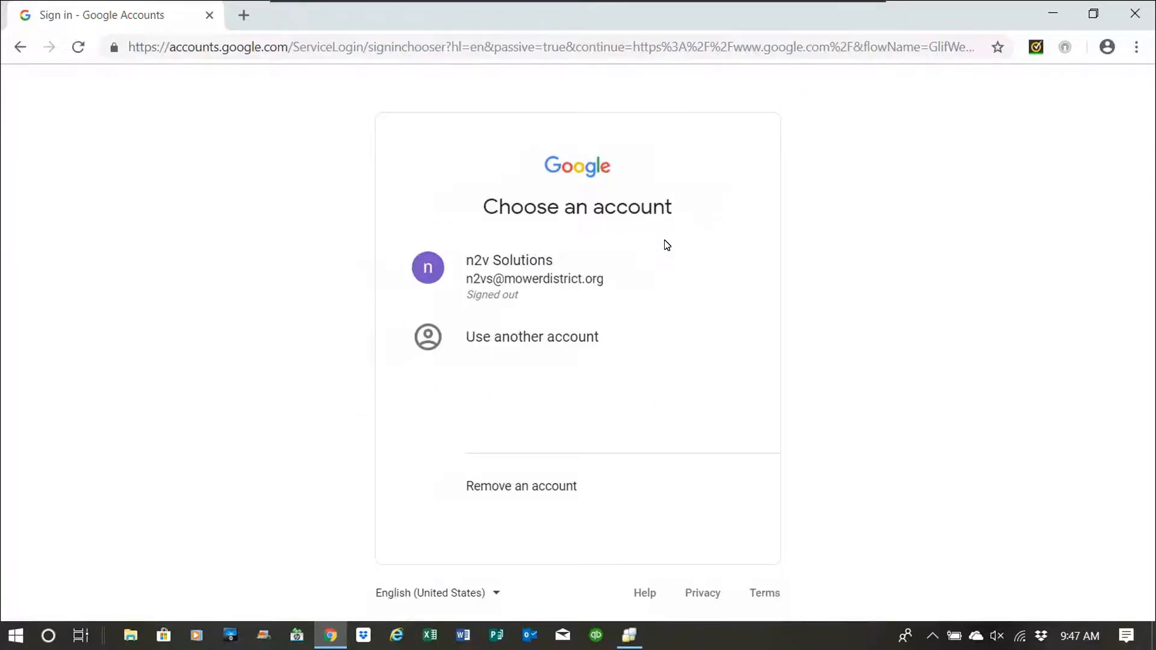
click(533, 340)
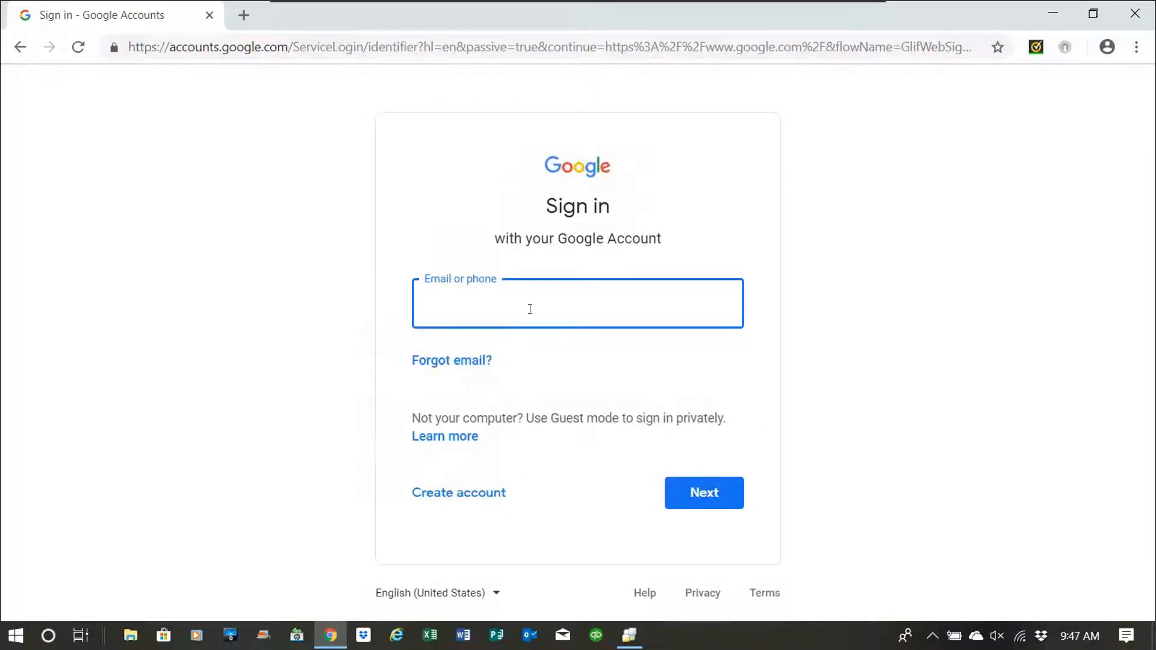
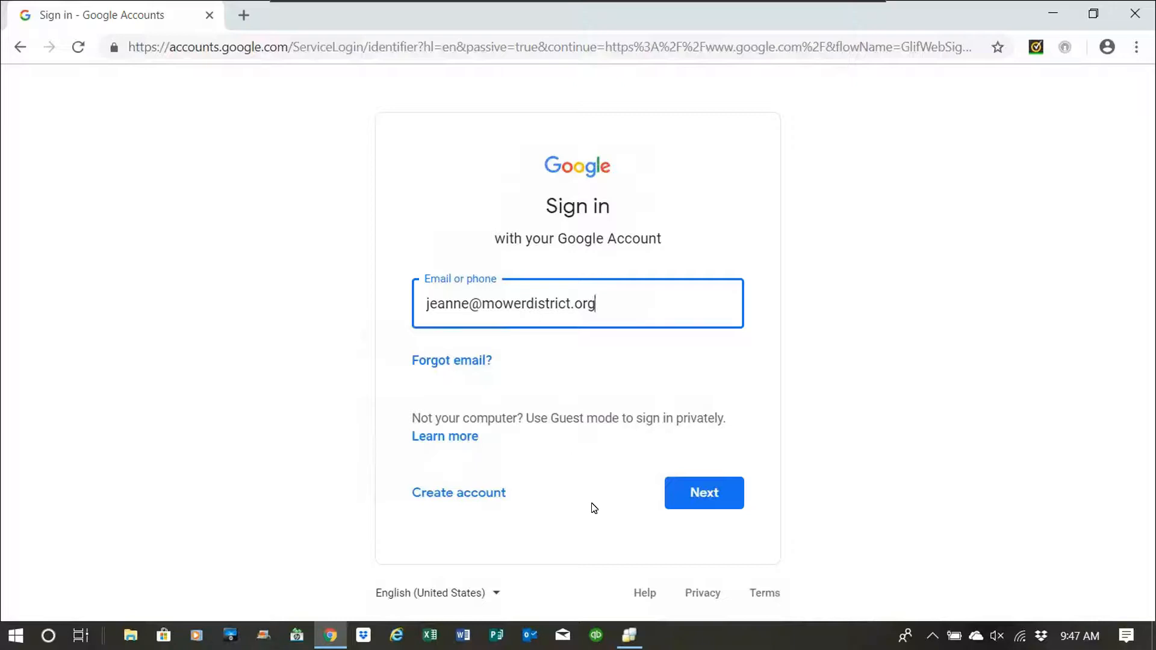
Step: Sign in with the mowerdistrict.org work account's e-mail address and password
click(711, 491)
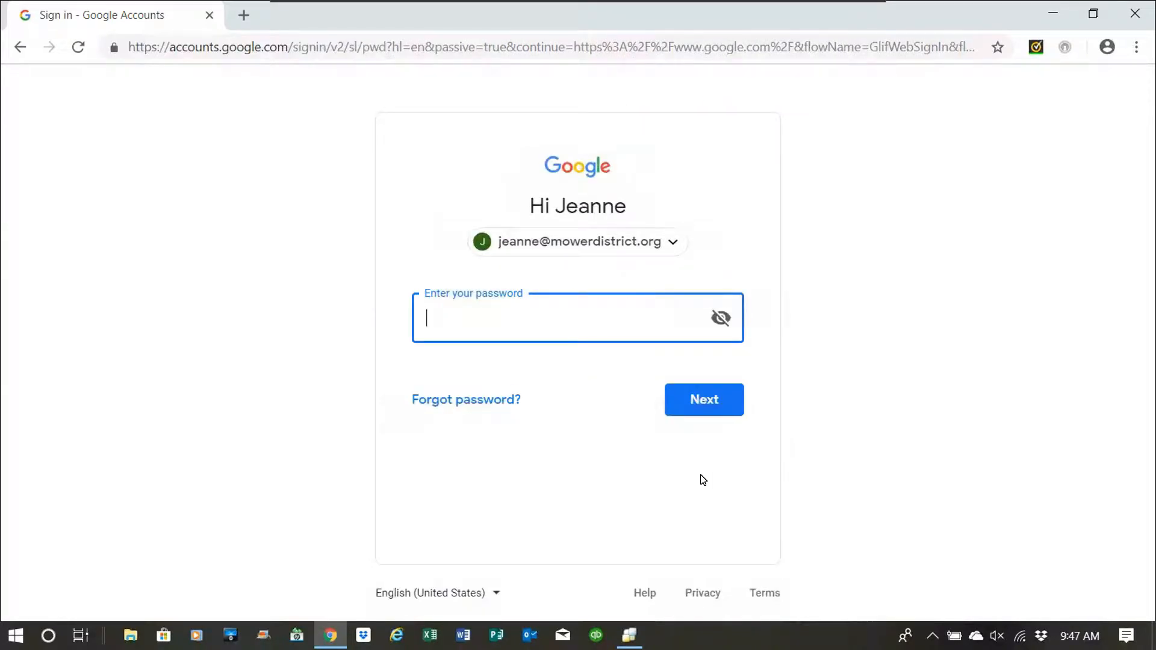
text(••••••••)
click(711, 397)
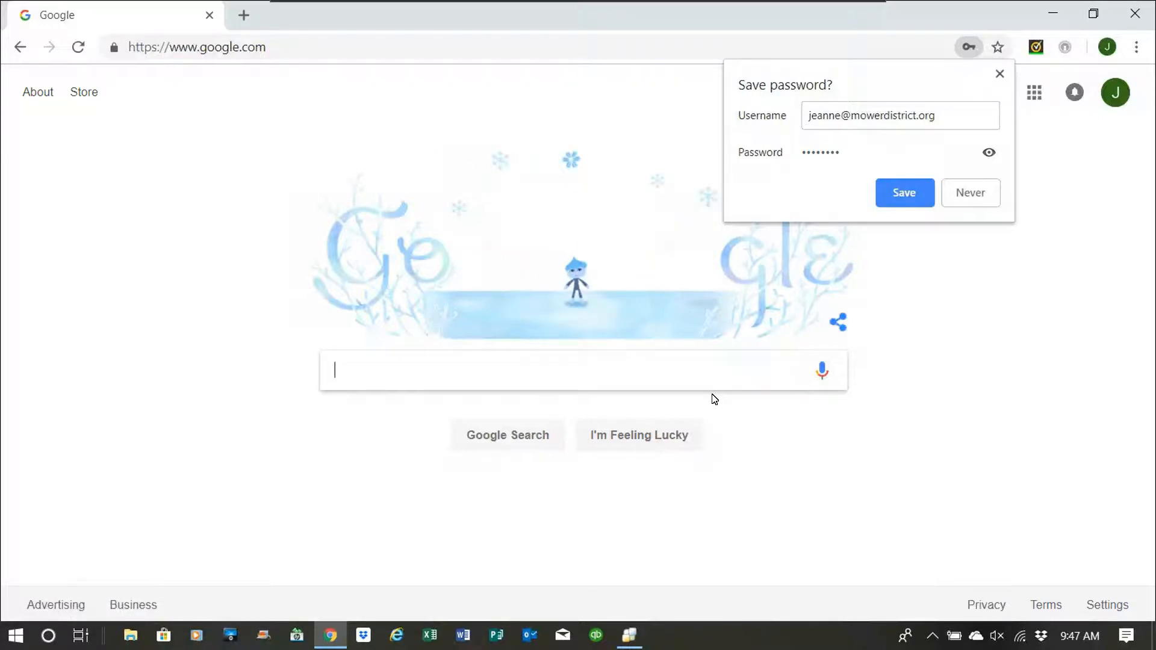
Step: Save the password in Chrome and turn on sync, linking browser data to the work account
click(905, 196)
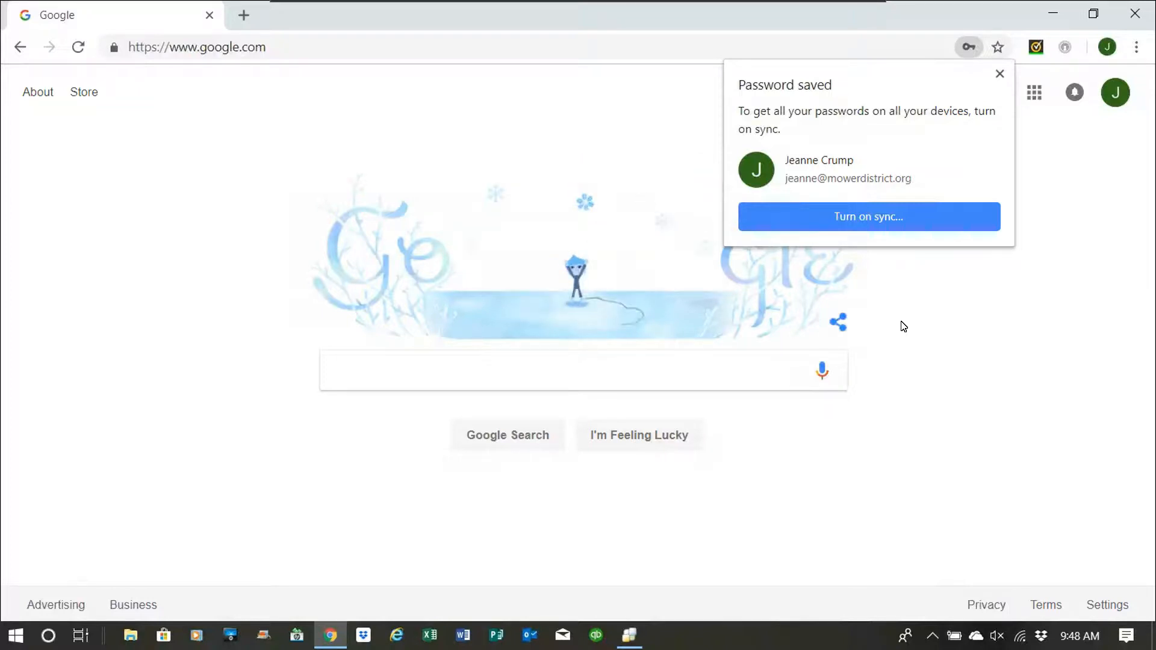
click(897, 230)
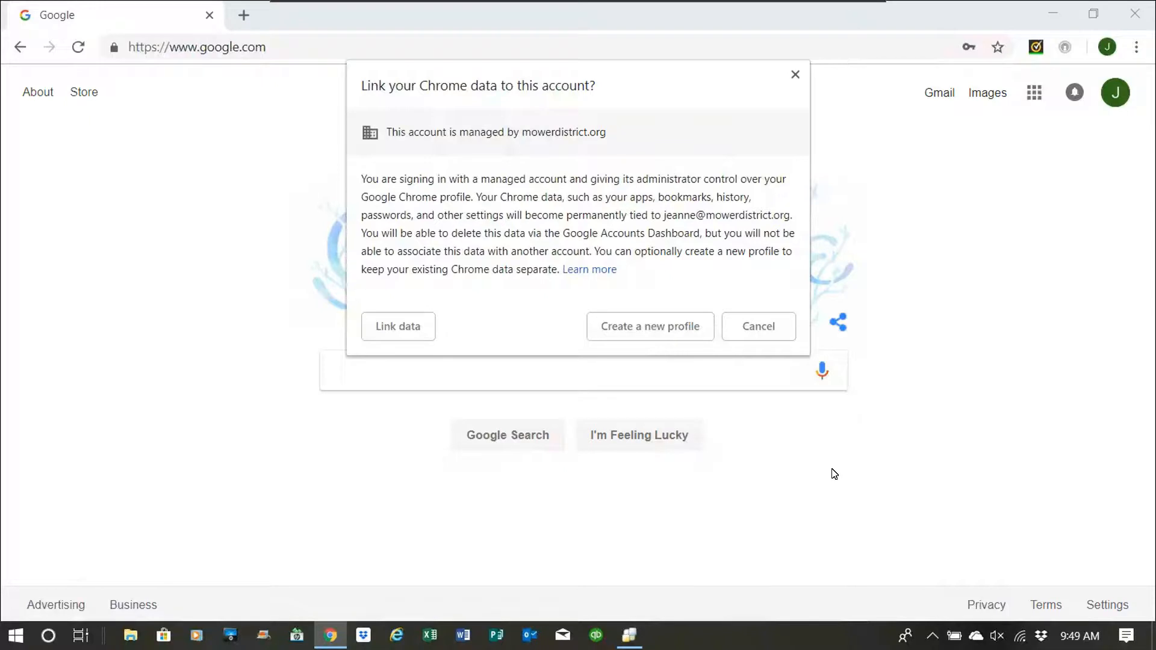
click(416, 326)
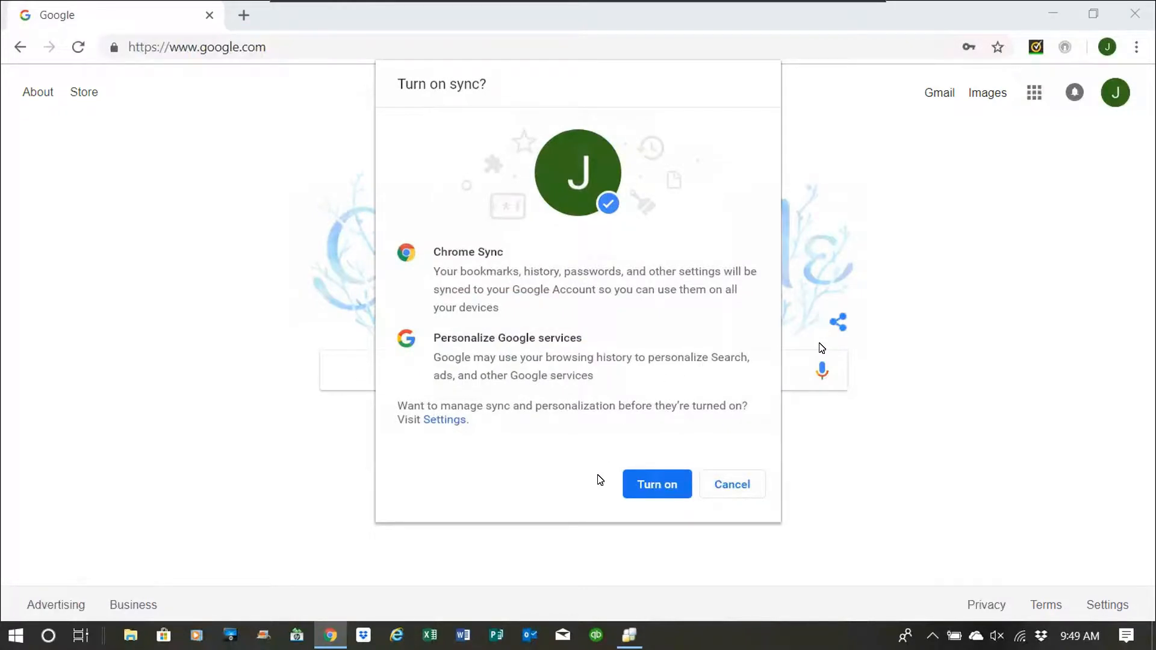
click(646, 485)
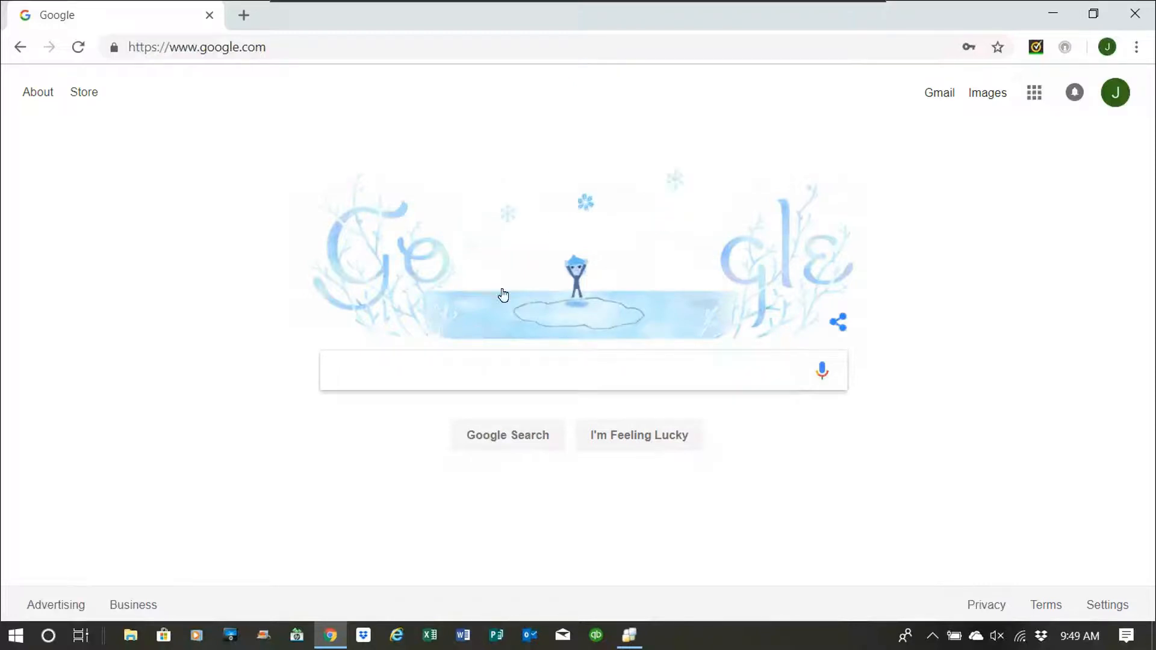
Step: Load yahoo.com and check the profile menu to confirm syncing to the work account
click(295, 51)
text(ya)
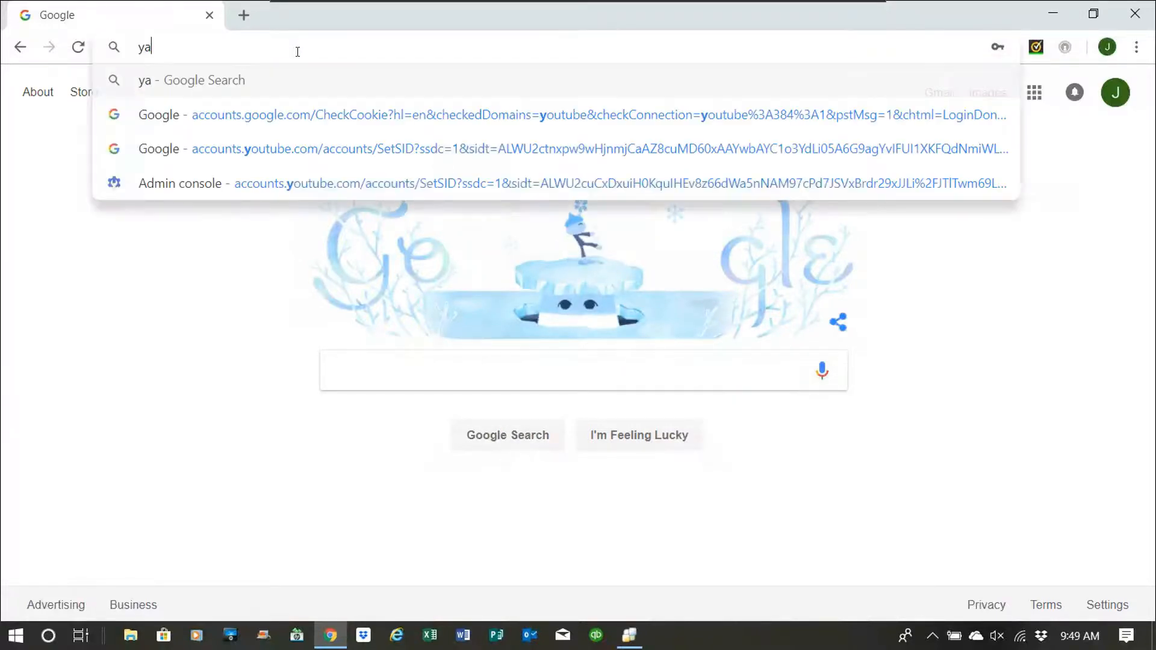
text(hoo.com)
key(Return)
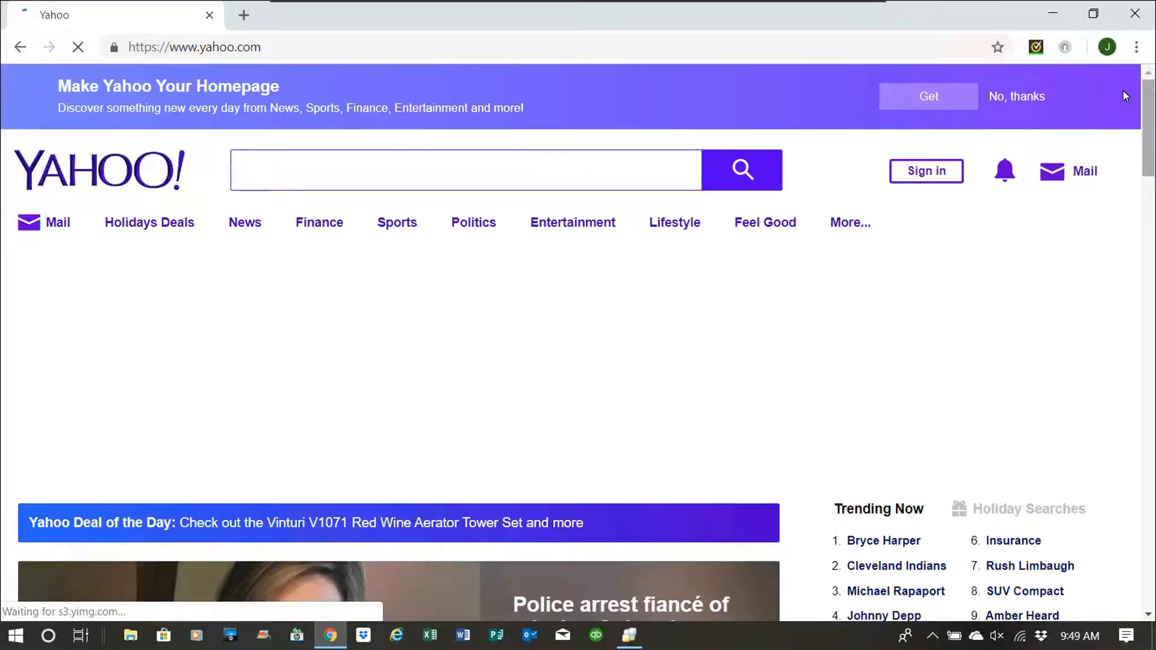
click(1109, 48)
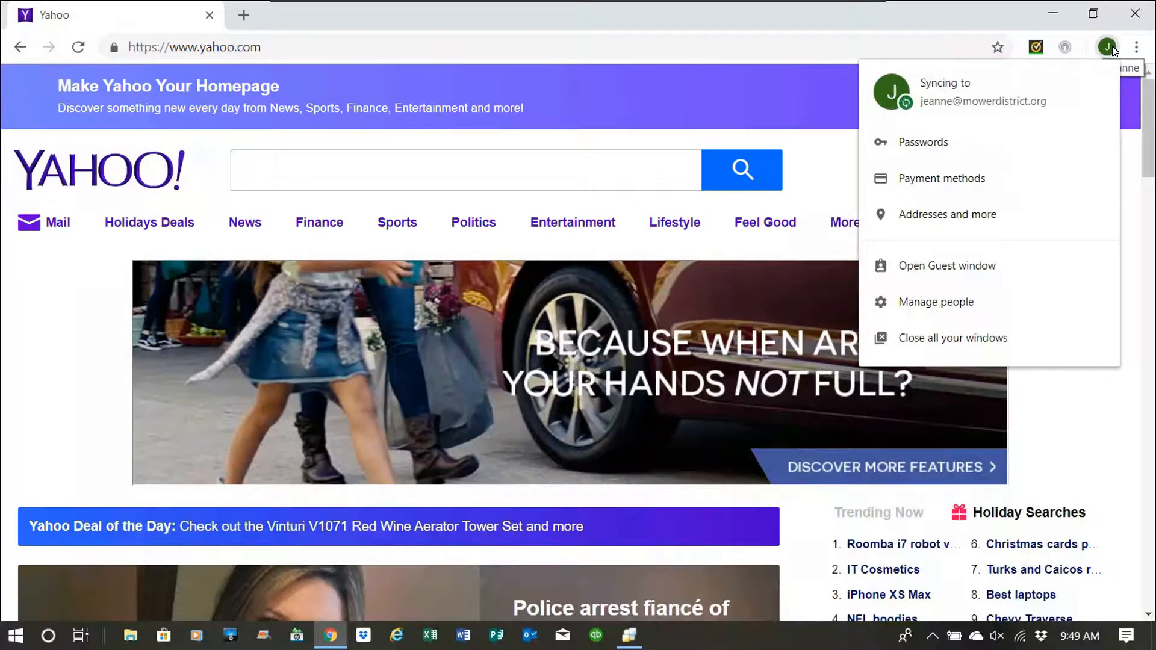
click(1112, 48)
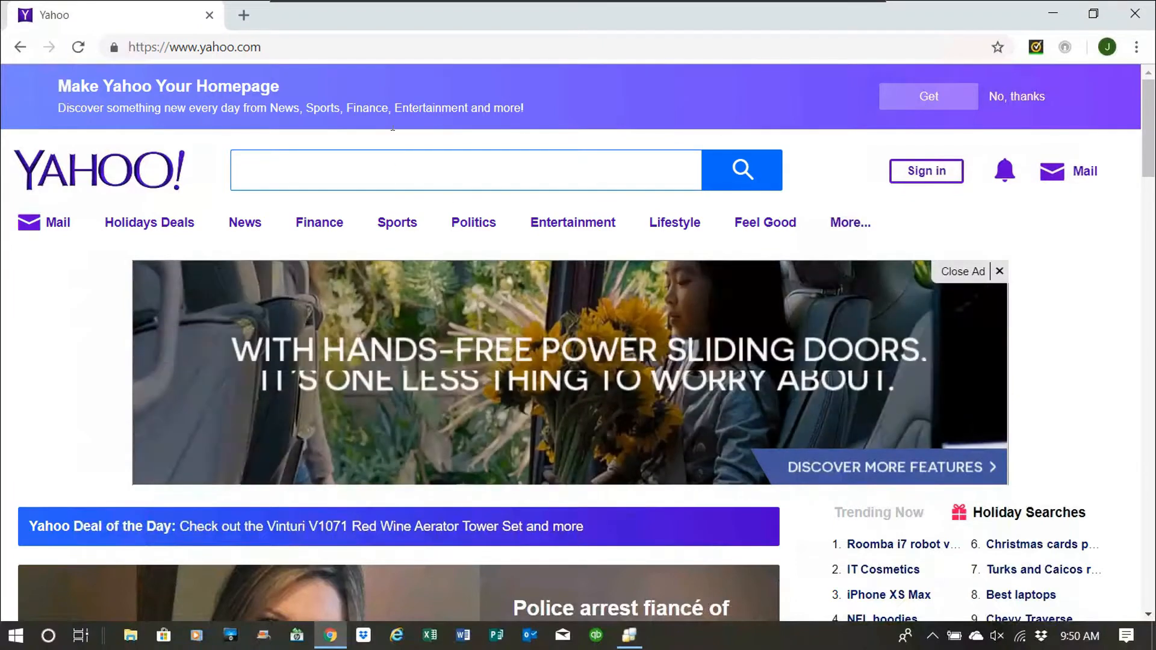
Step: Return to google.com and review the signed-in accounts in the avatar popup
click(386, 48)
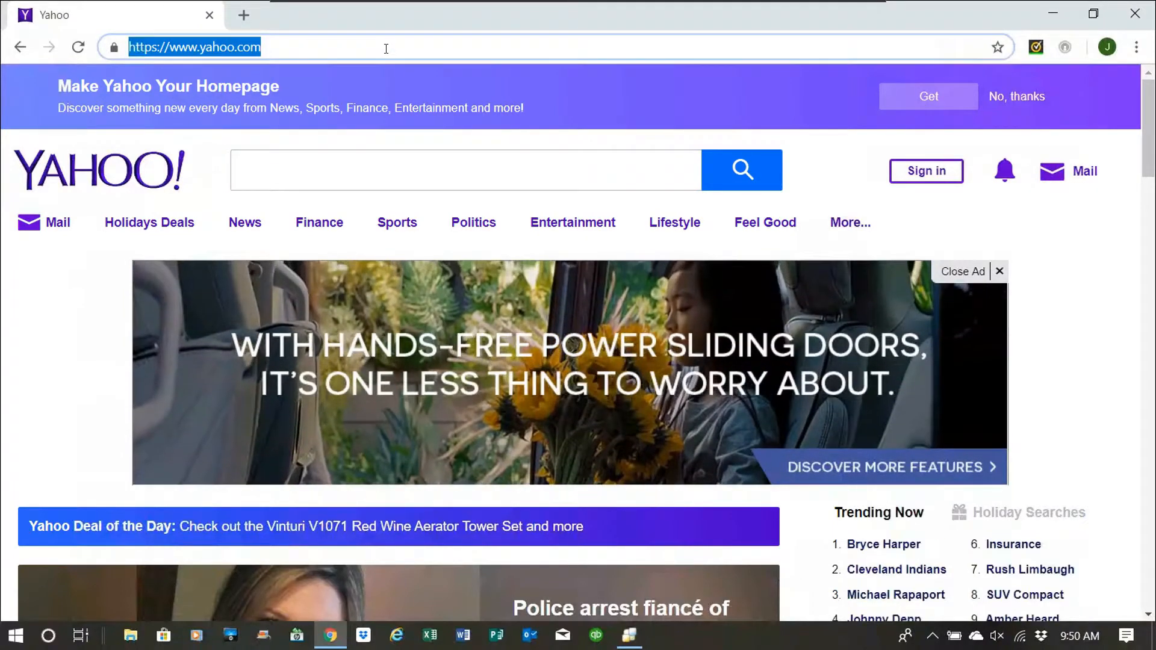
text(google)
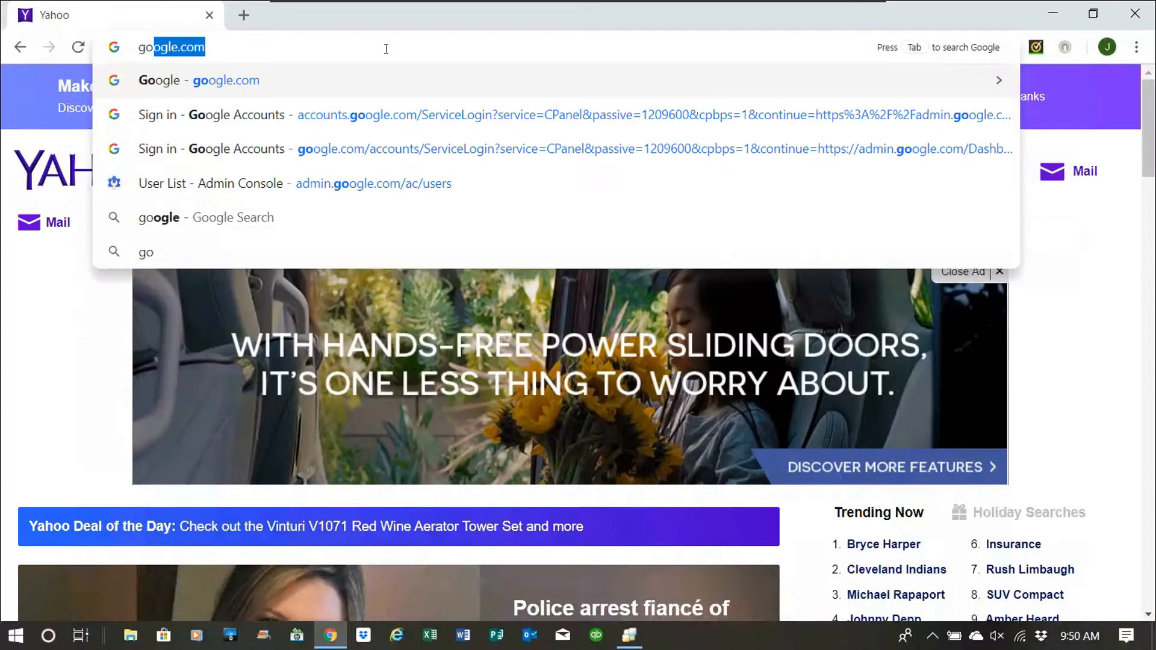
key(Return)
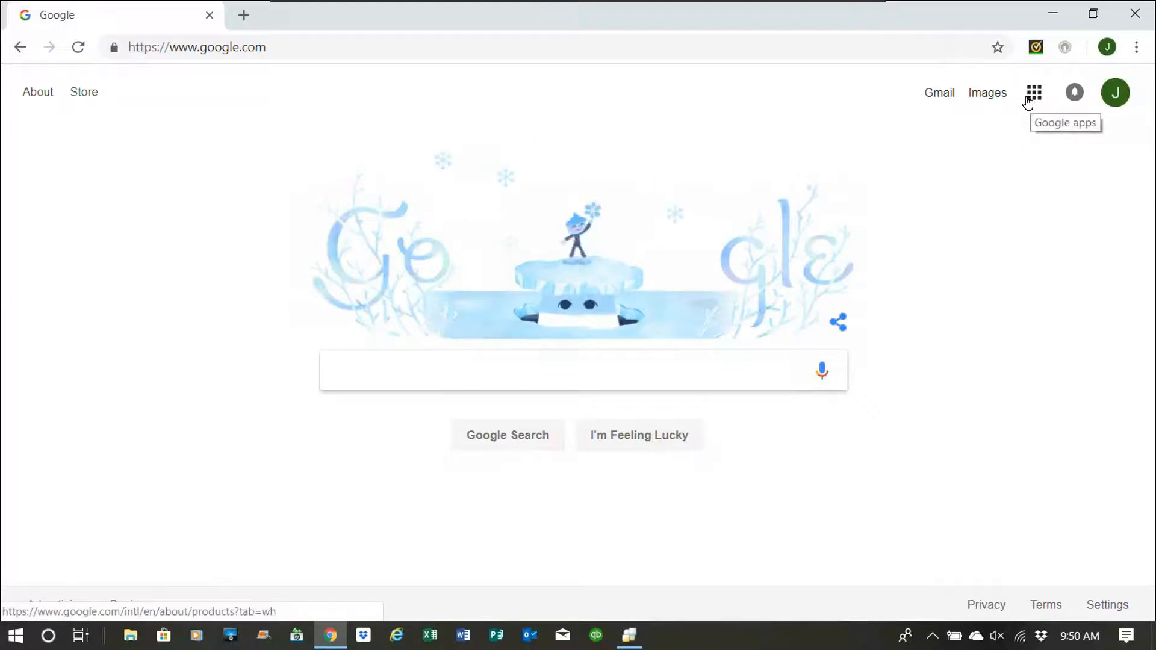
click(1116, 95)
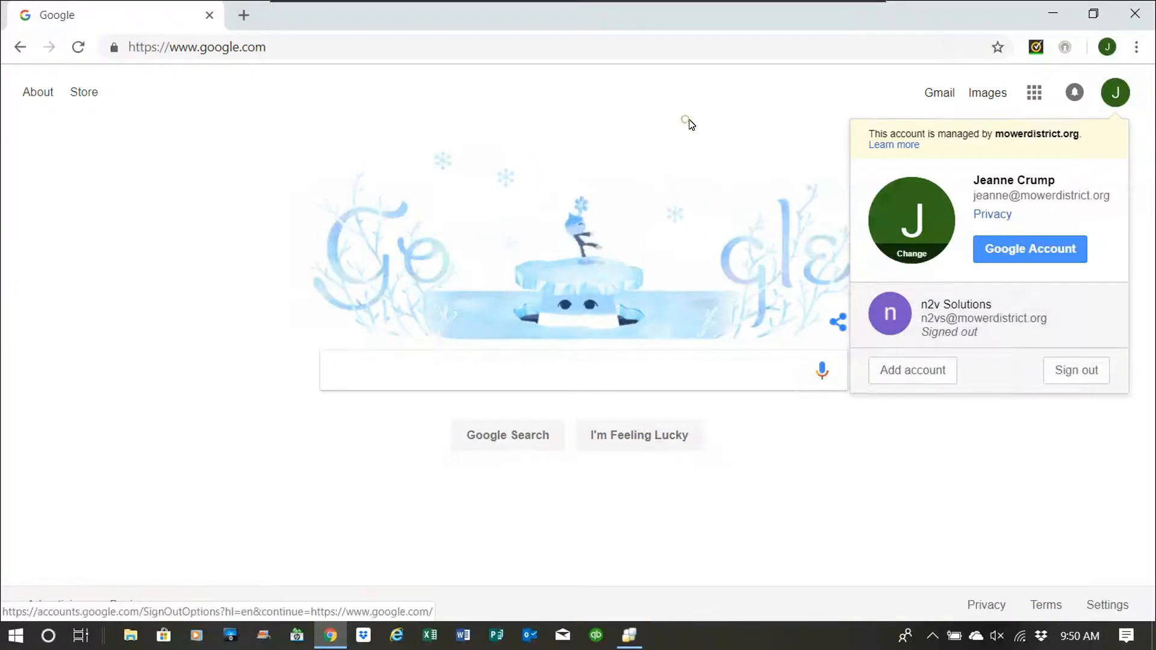
click(686, 121)
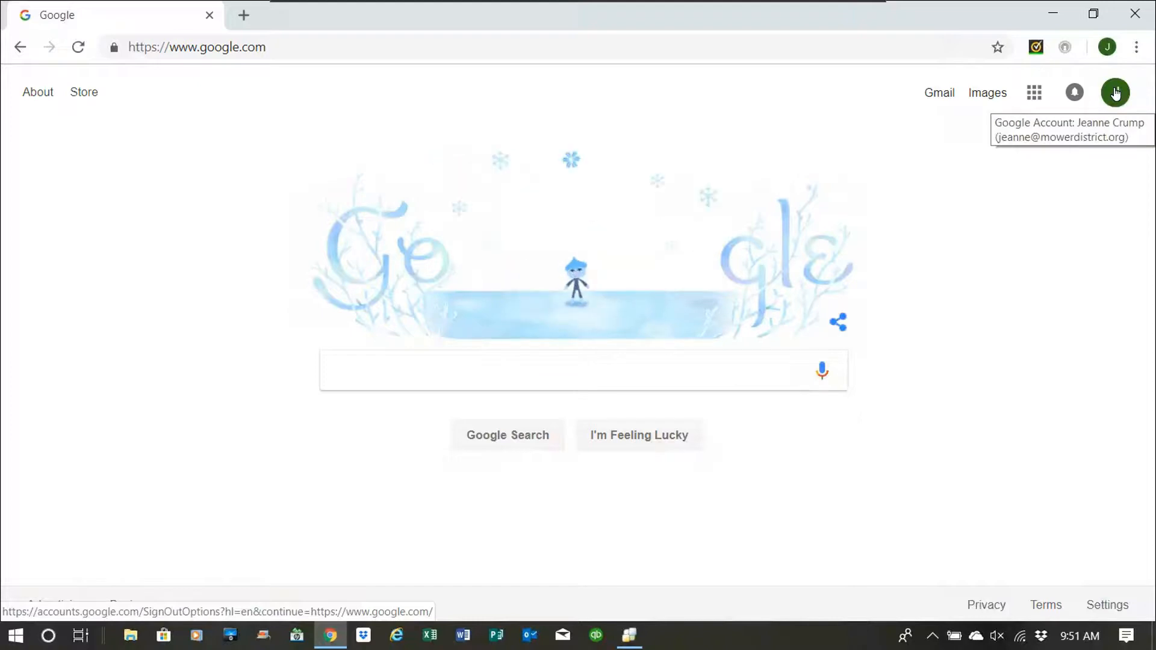
Step: Visit the Google Account page from the apps grid, then open Gmail from it
click(1035, 97)
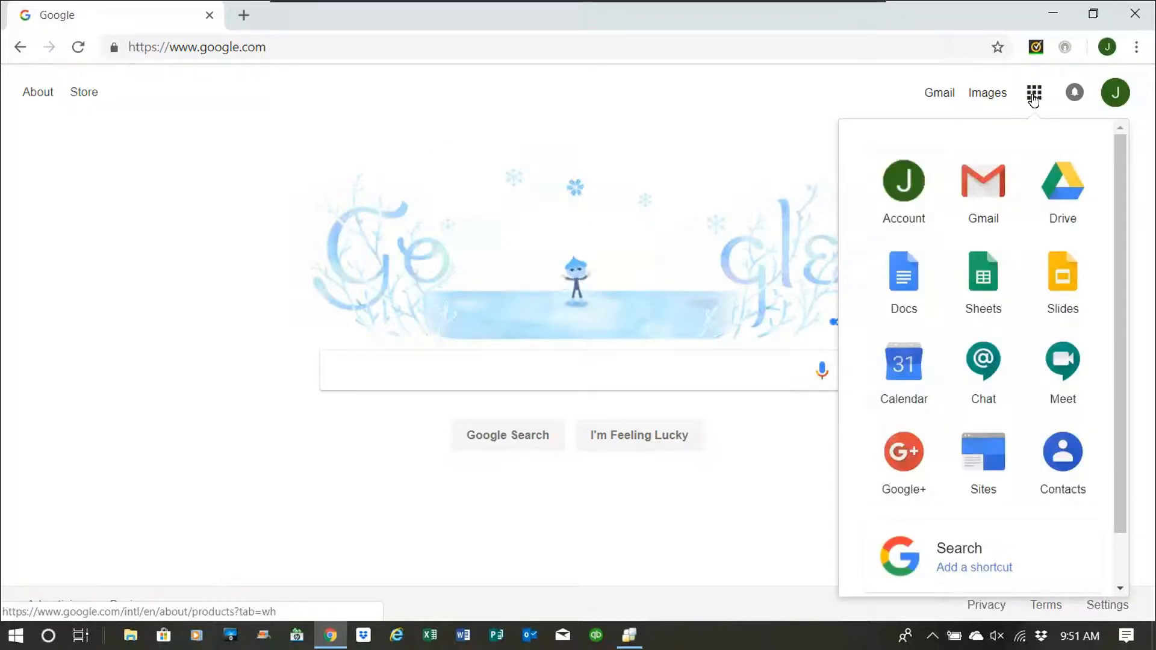
click(902, 193)
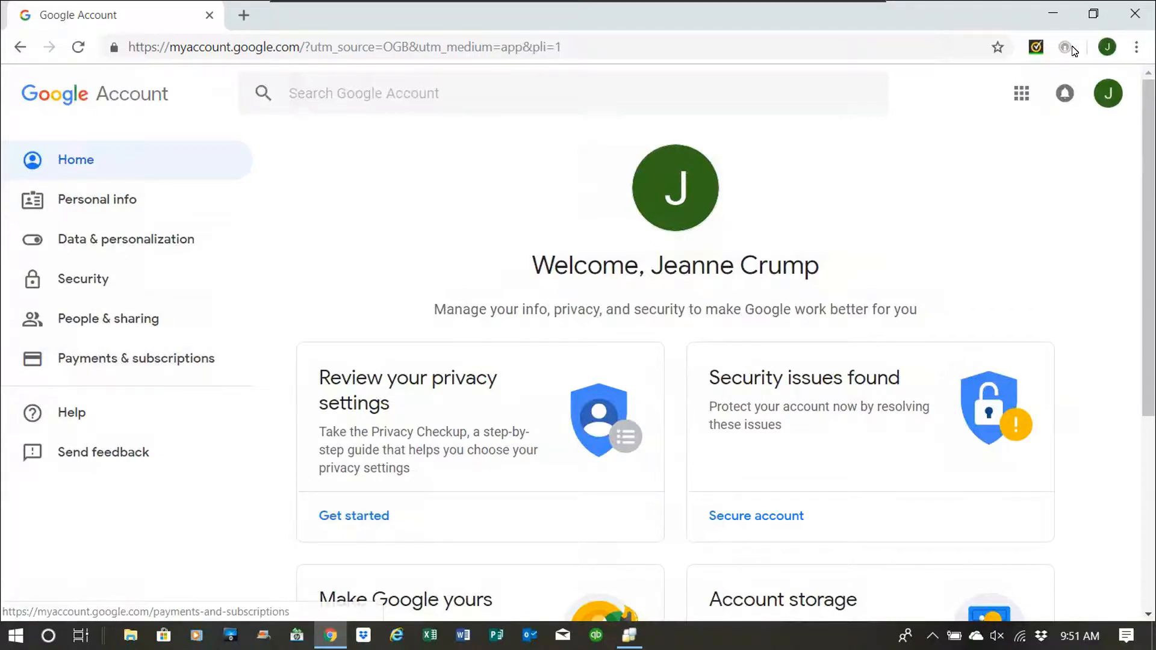
click(1020, 94)
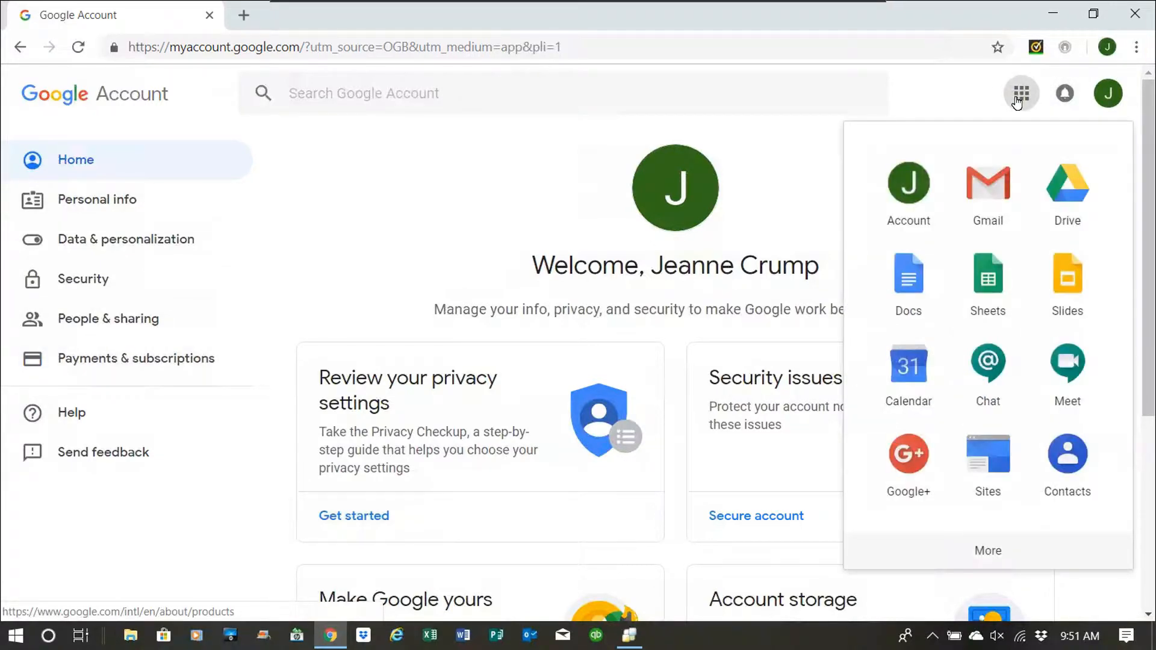
click(1000, 188)
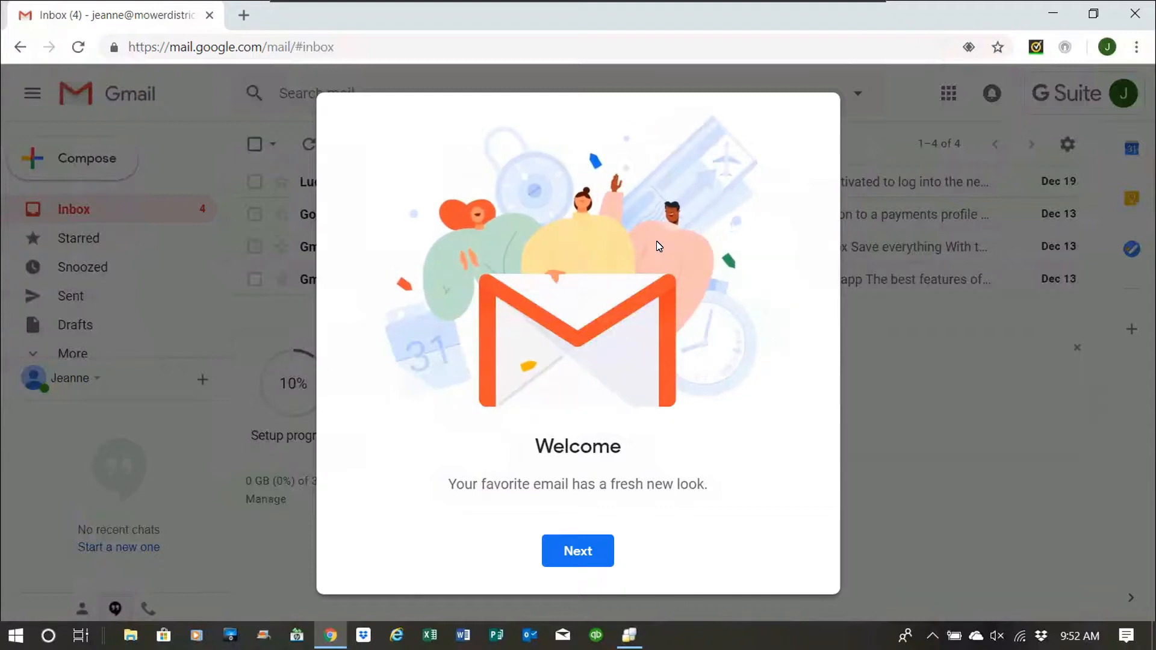
Step: Continue past Gmail's Welcome introduction to the 'Choose a view' layout options
click(577, 552)
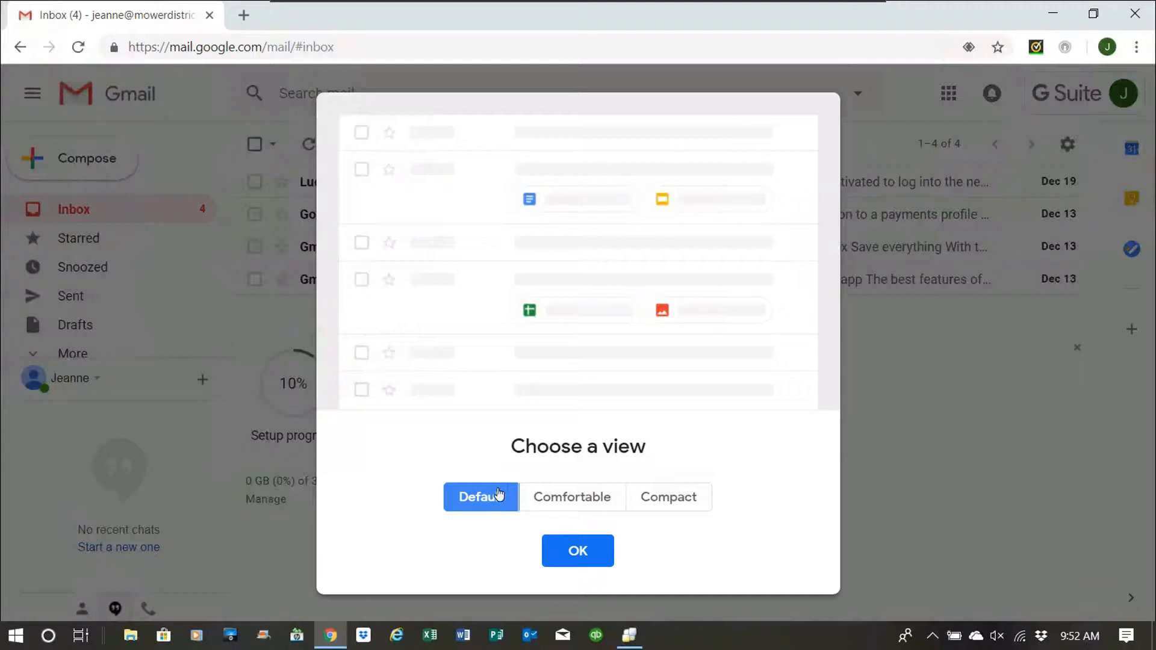
Step: Preview the Comfortable and Compact densities, then keep the Default inbox view and confirm
click(574, 503)
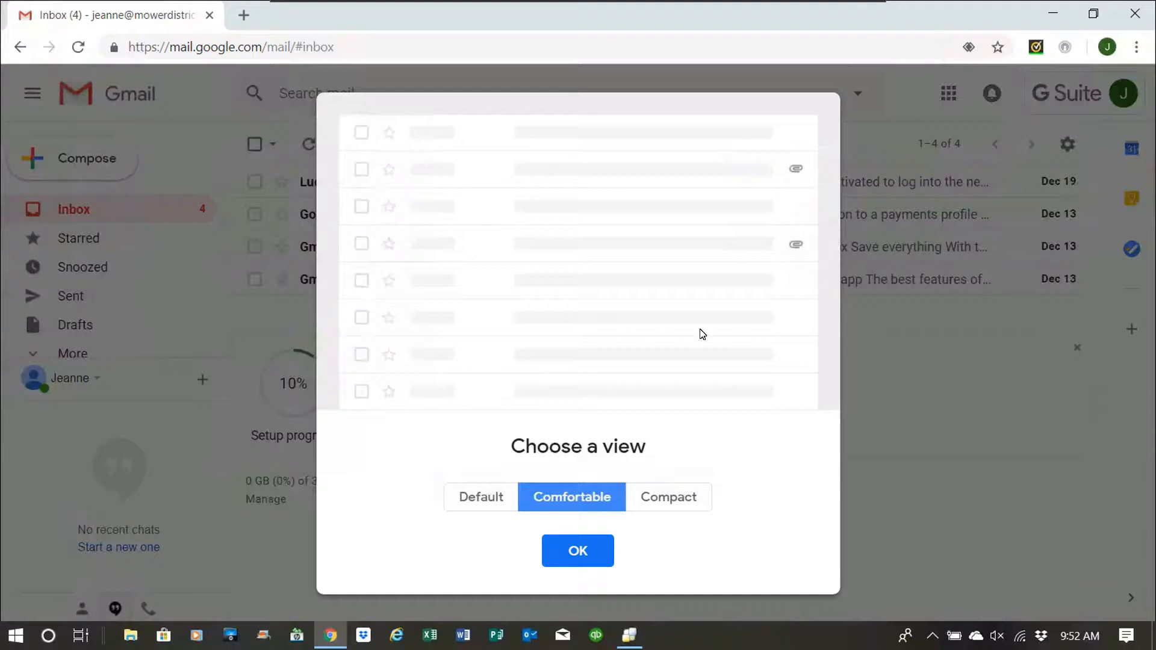
click(679, 500)
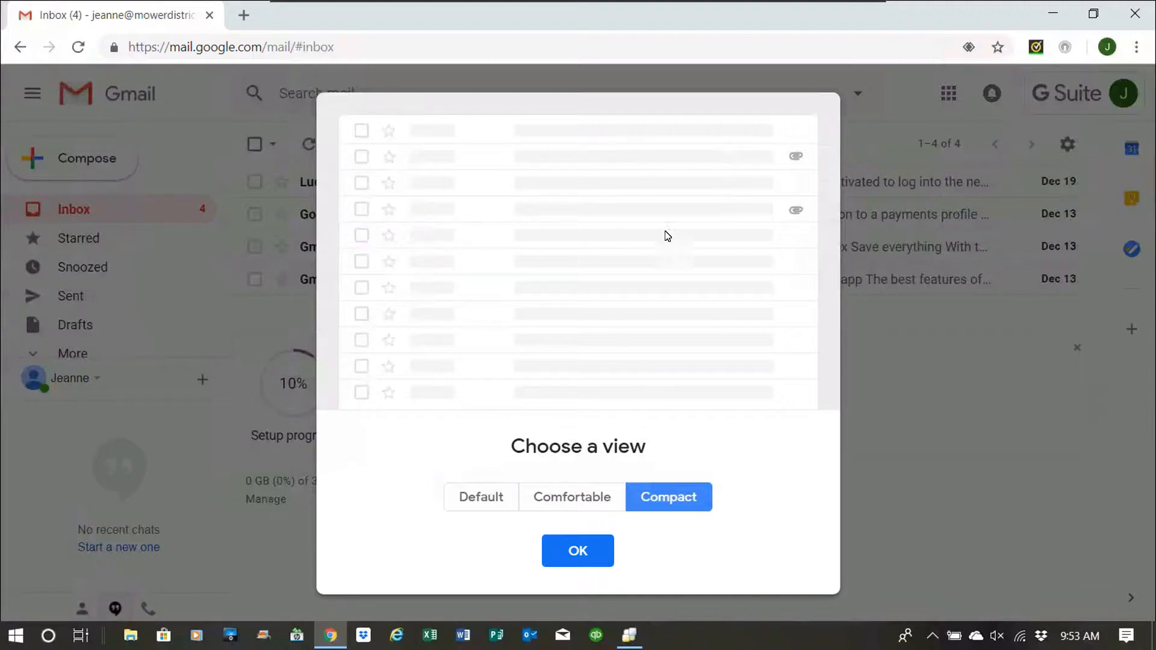
click(574, 498)
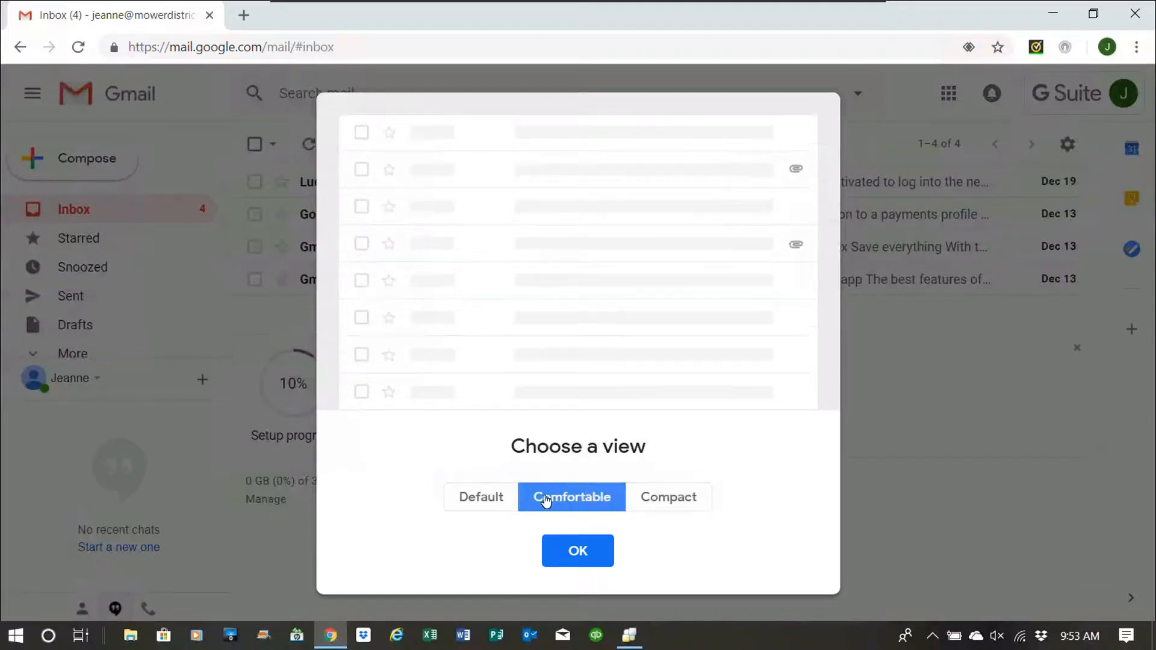
click(497, 509)
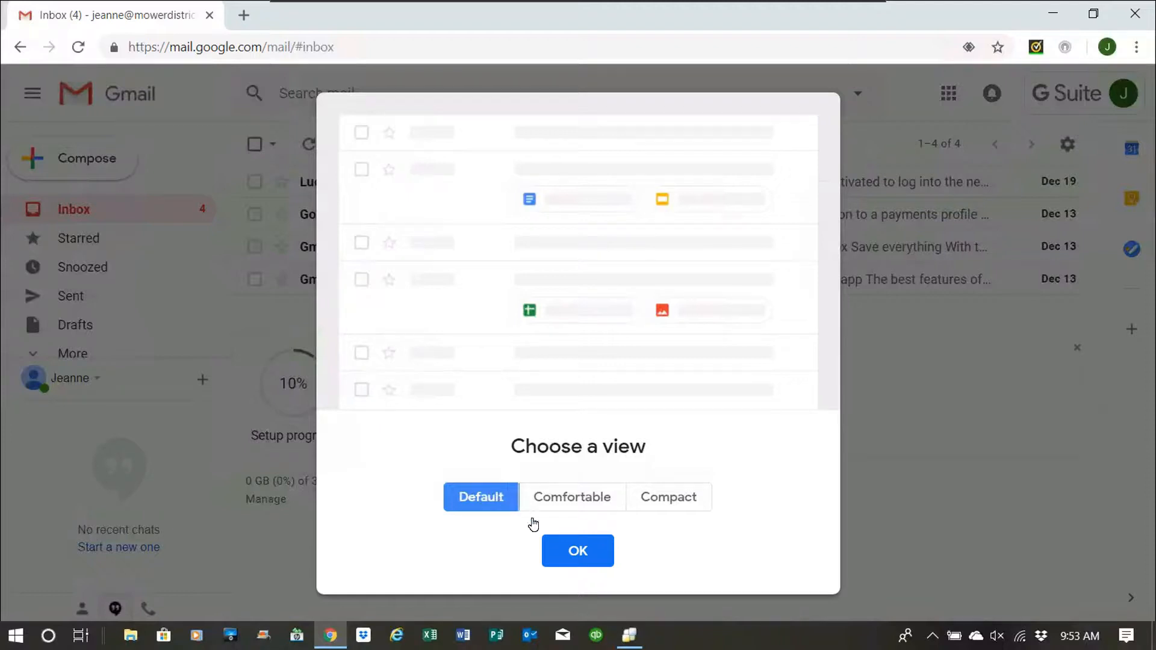
click(566, 547)
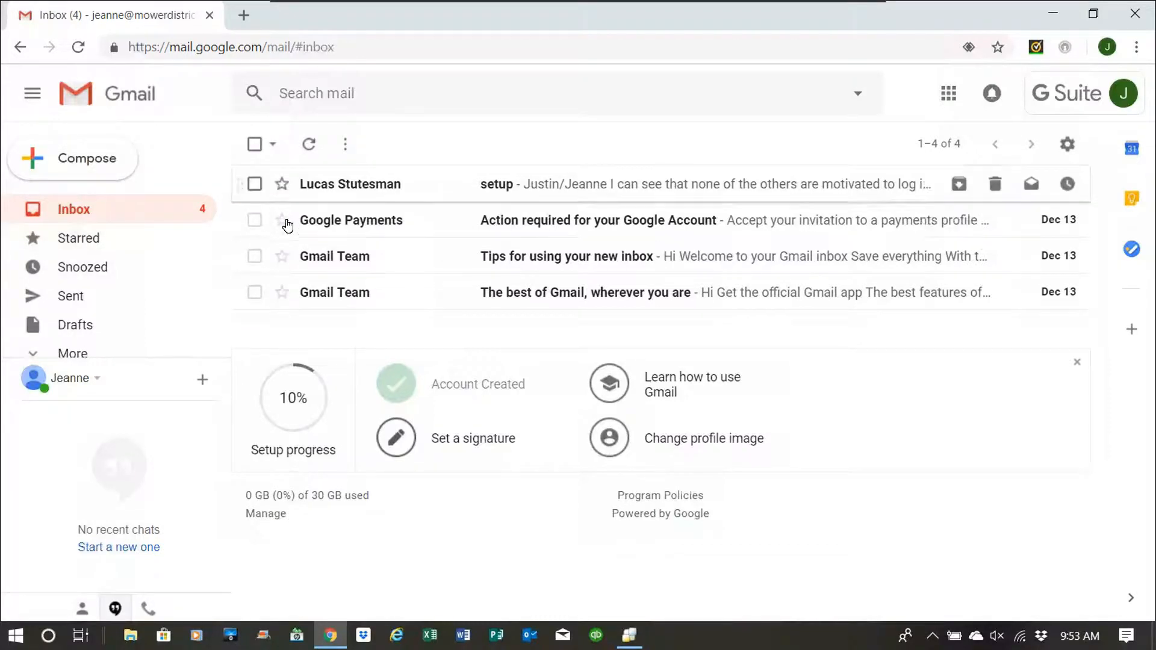
click(282, 293)
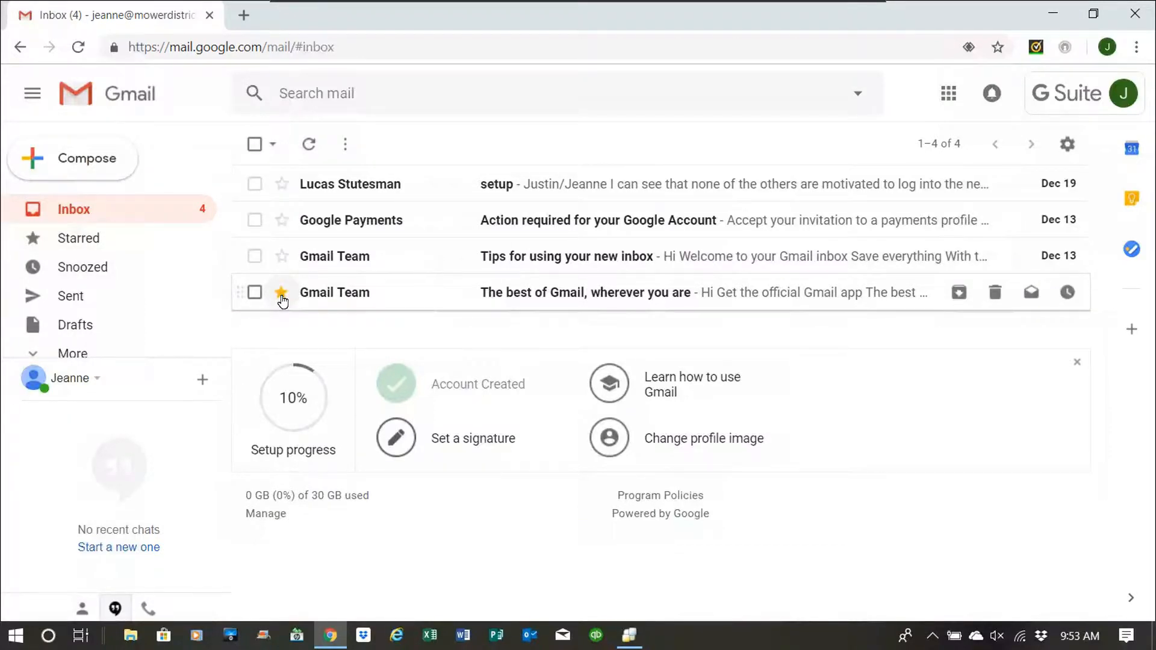
click(98, 244)
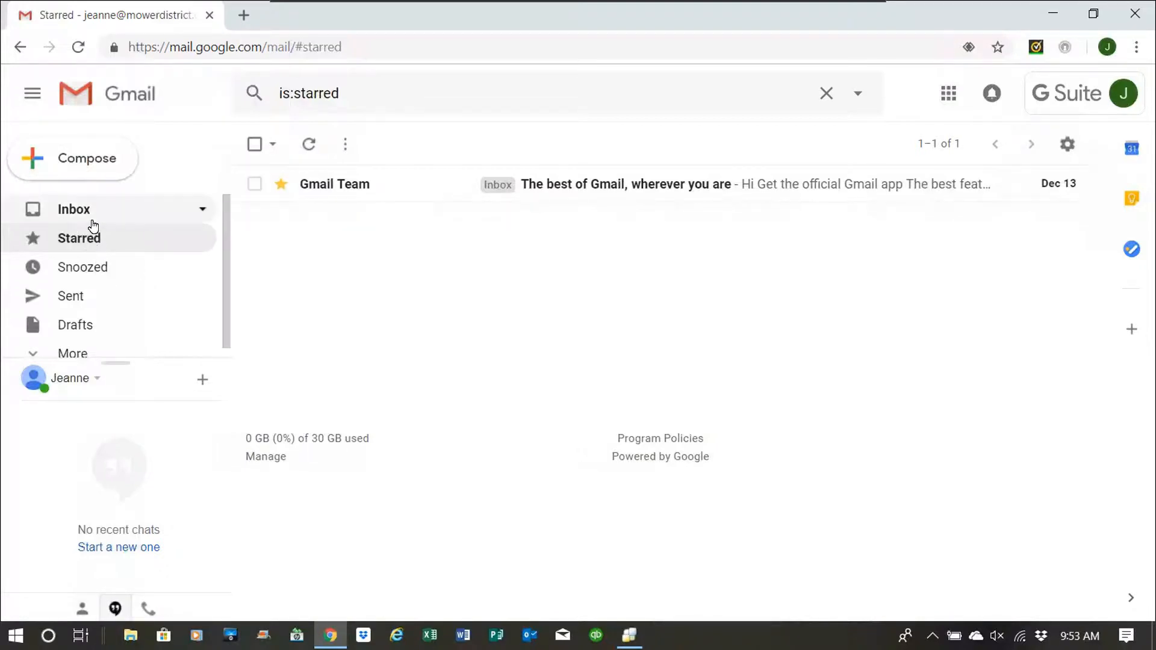
click(93, 222)
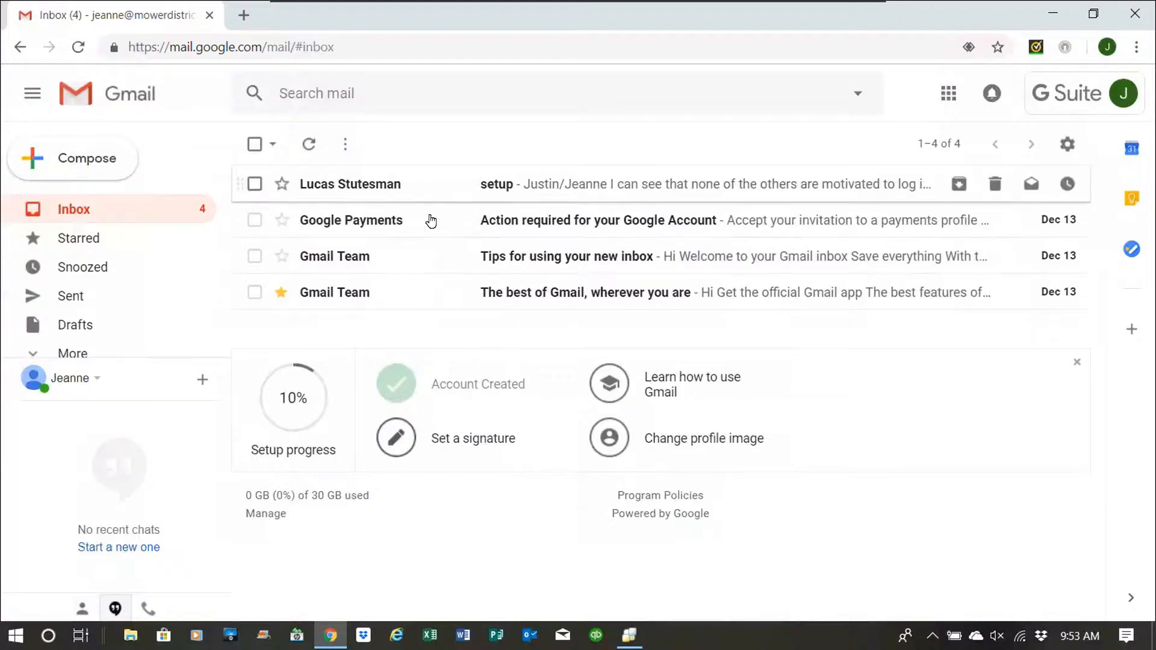
click(282, 296)
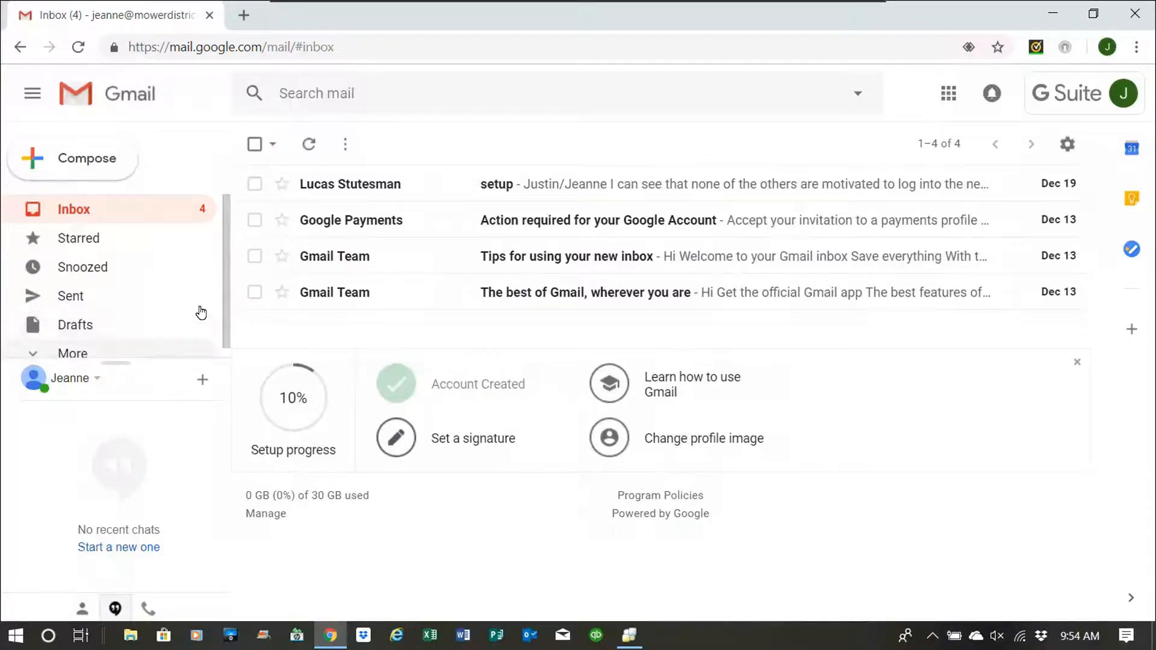
Step: Create a new mail label named 'n2v Solutions' from the expanded sidebar label list
scroll(202, 308, down, 1)
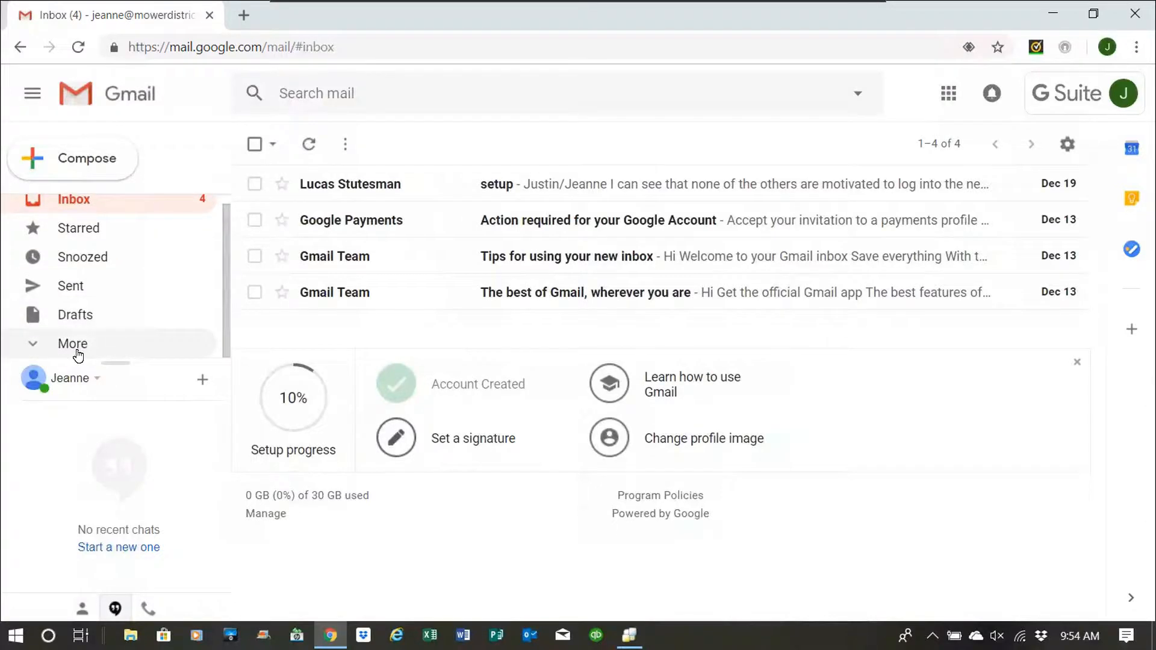
click(113, 345)
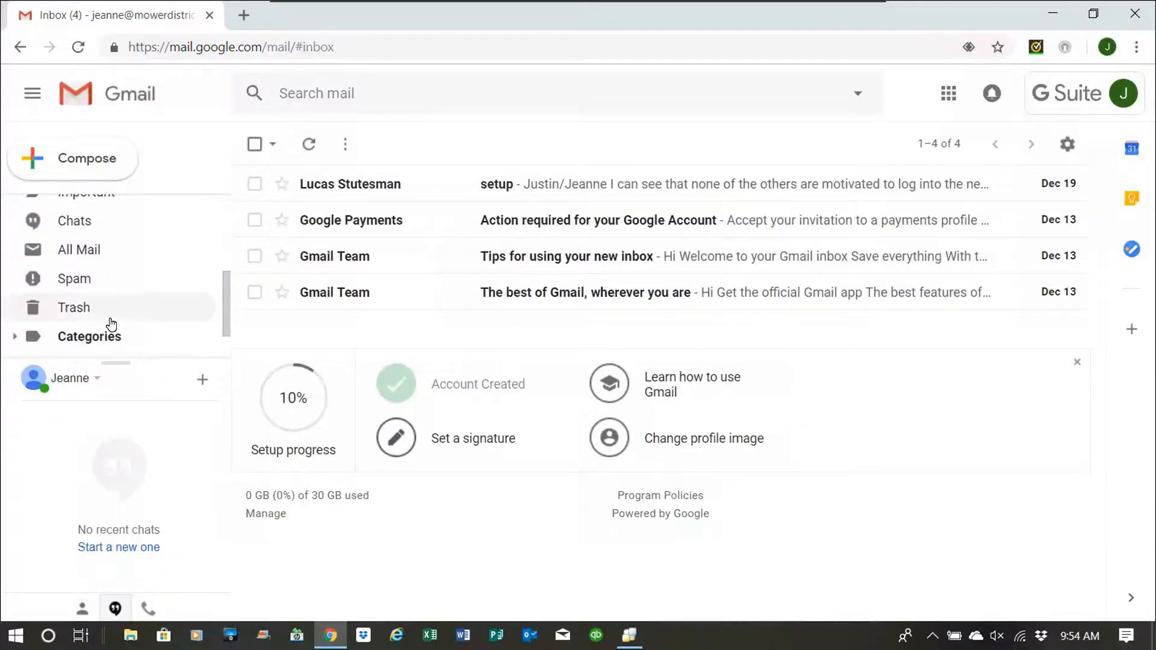
scroll(110, 325, down, 1)
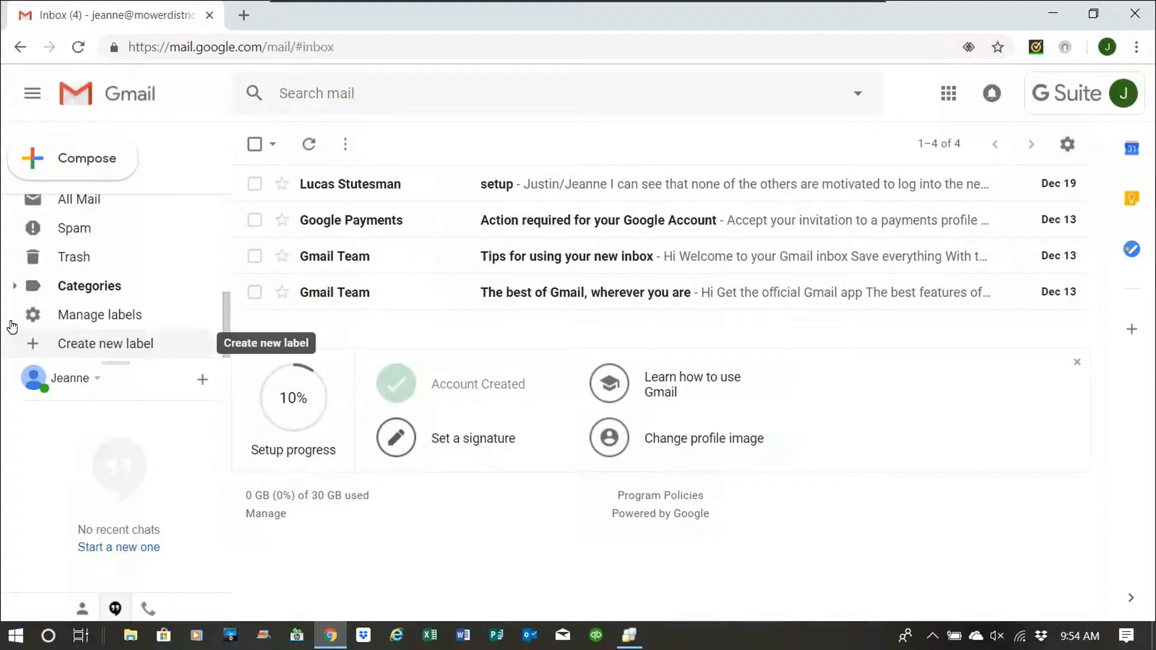
click(94, 346)
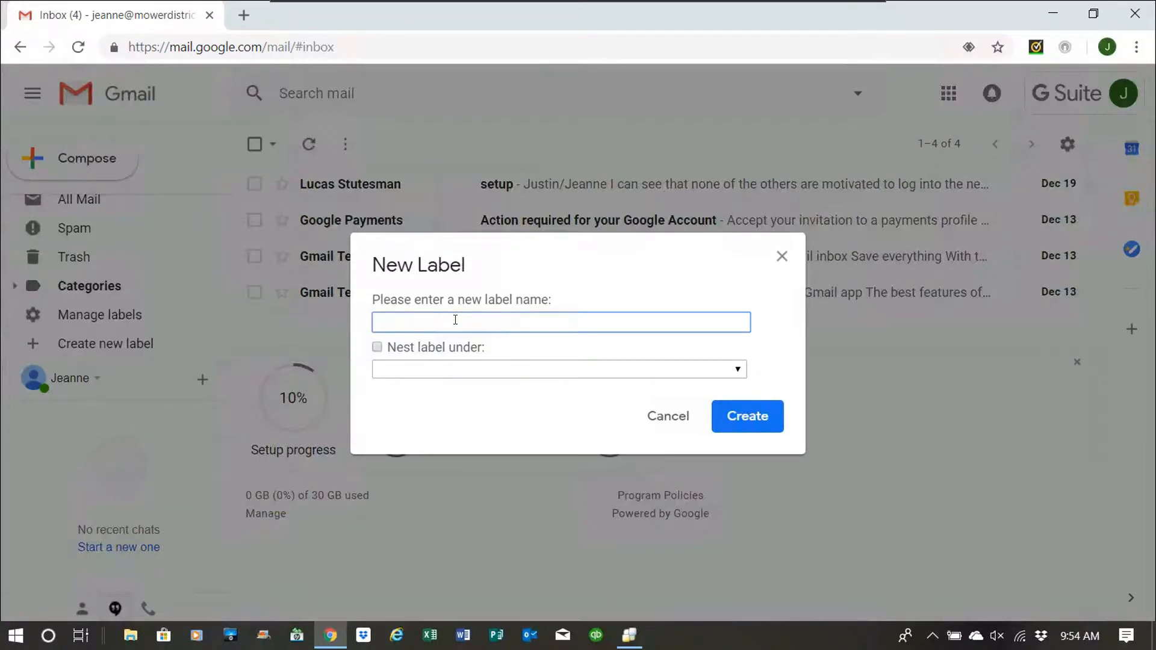
text(n2v Solutions)
click(756, 426)
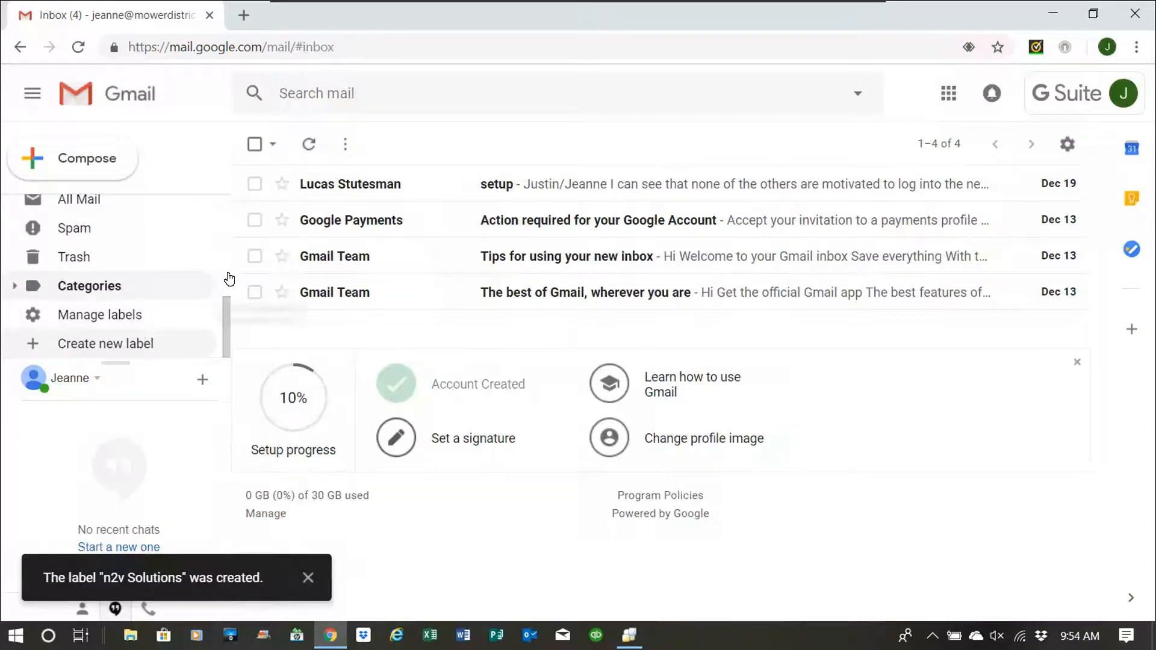
Step: Apply the n2v Solutions label to the Dec 19 setup conversation
click(255, 184)
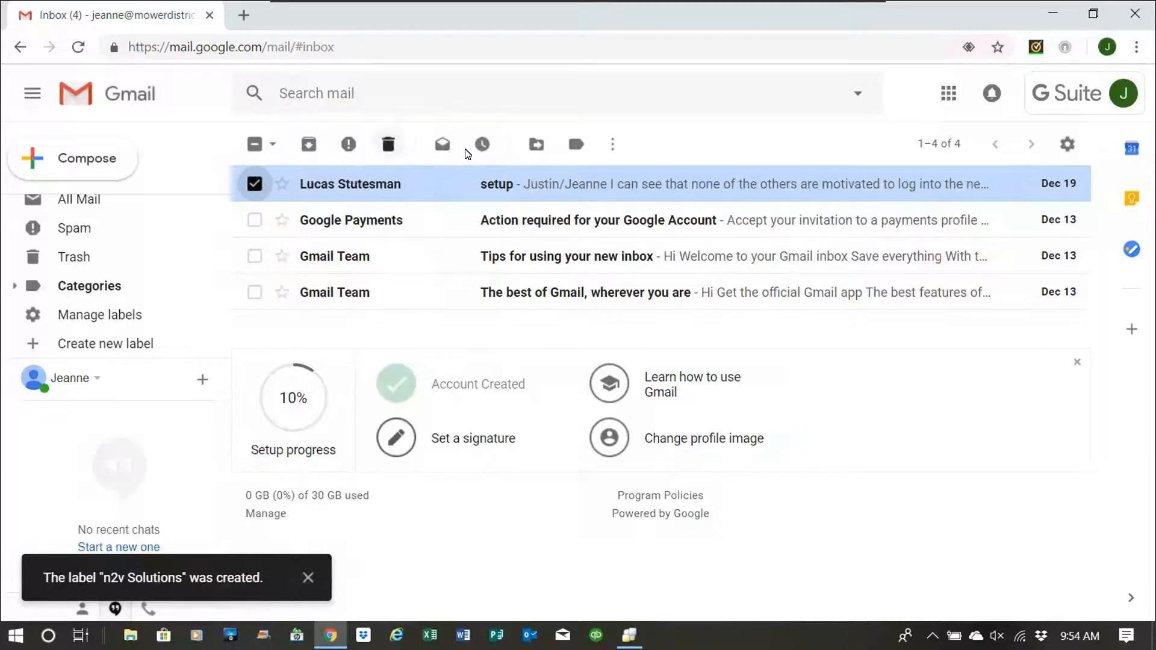
click(613, 148)
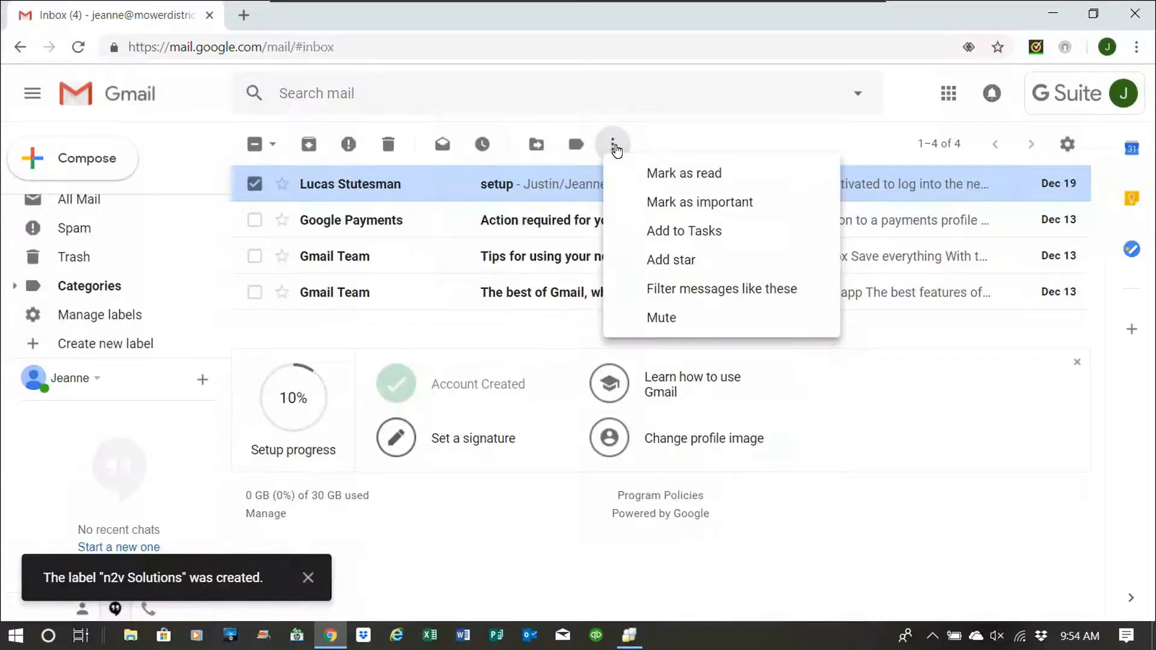
click(576, 145)
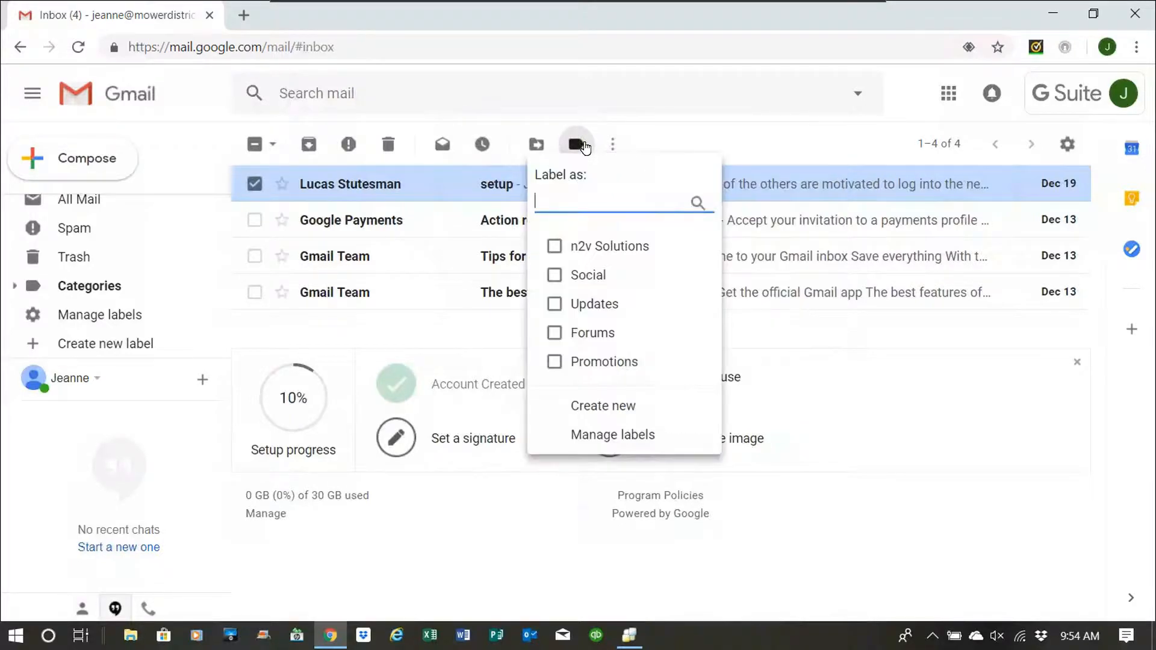
click(555, 245)
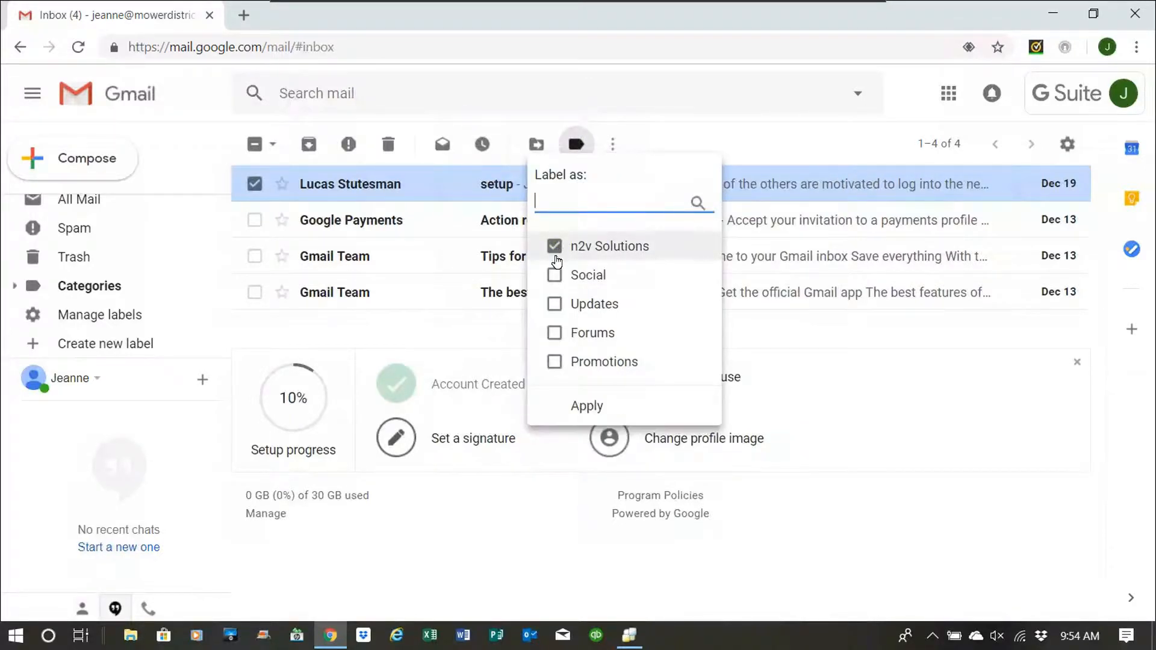
click(586, 412)
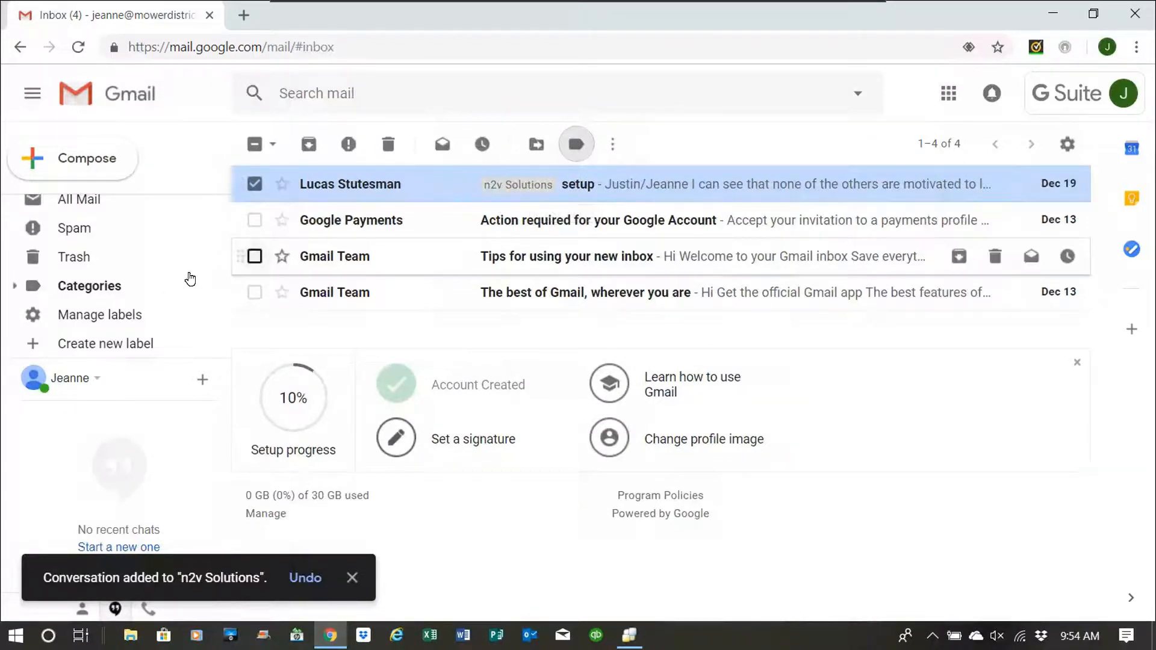
Step: View the conversations under the n2v Solutions label, then return to the inbox
scroll(85, 286, up, 3)
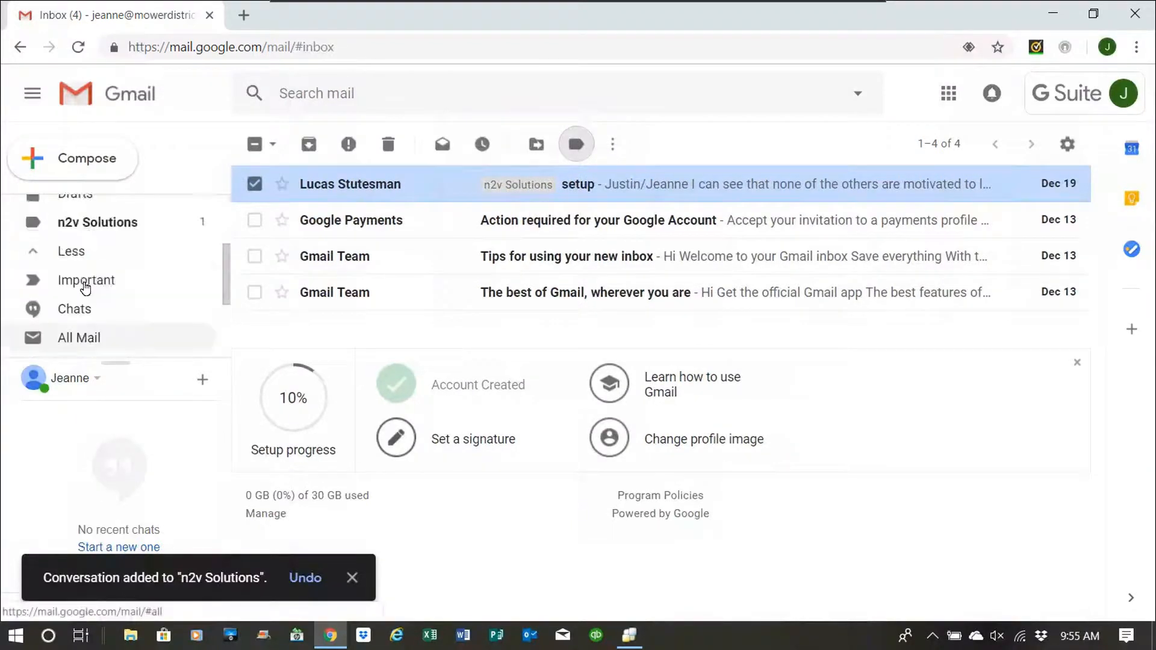
scroll(85, 287, up, 3)
scroll(93, 262, down, 2)
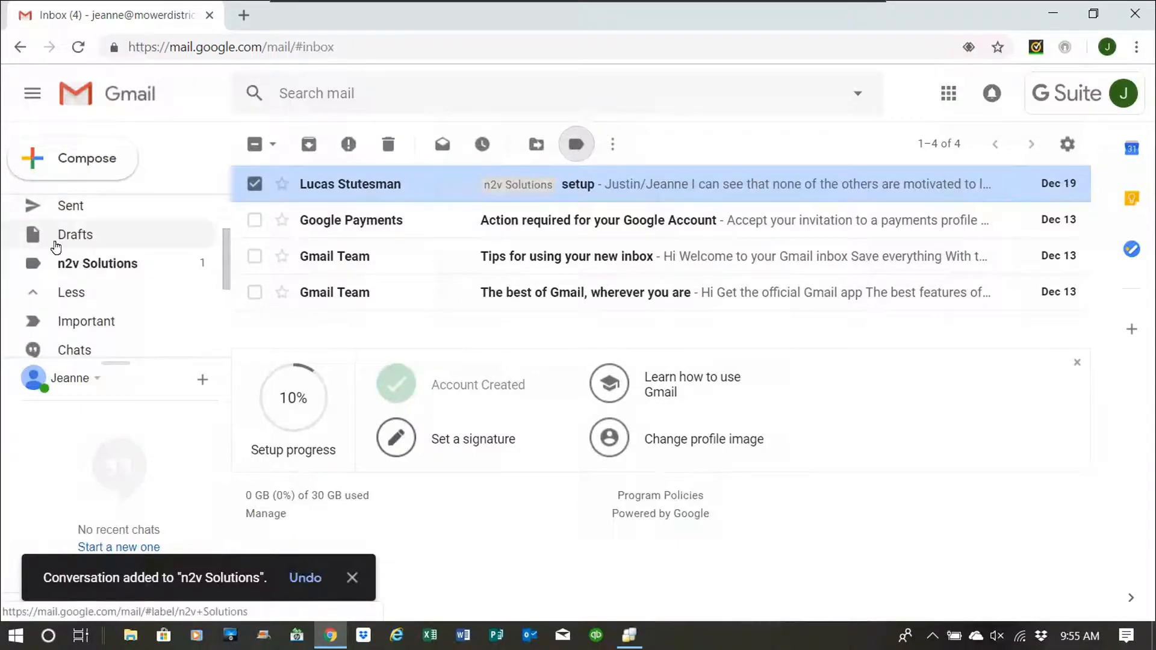
click(98, 267)
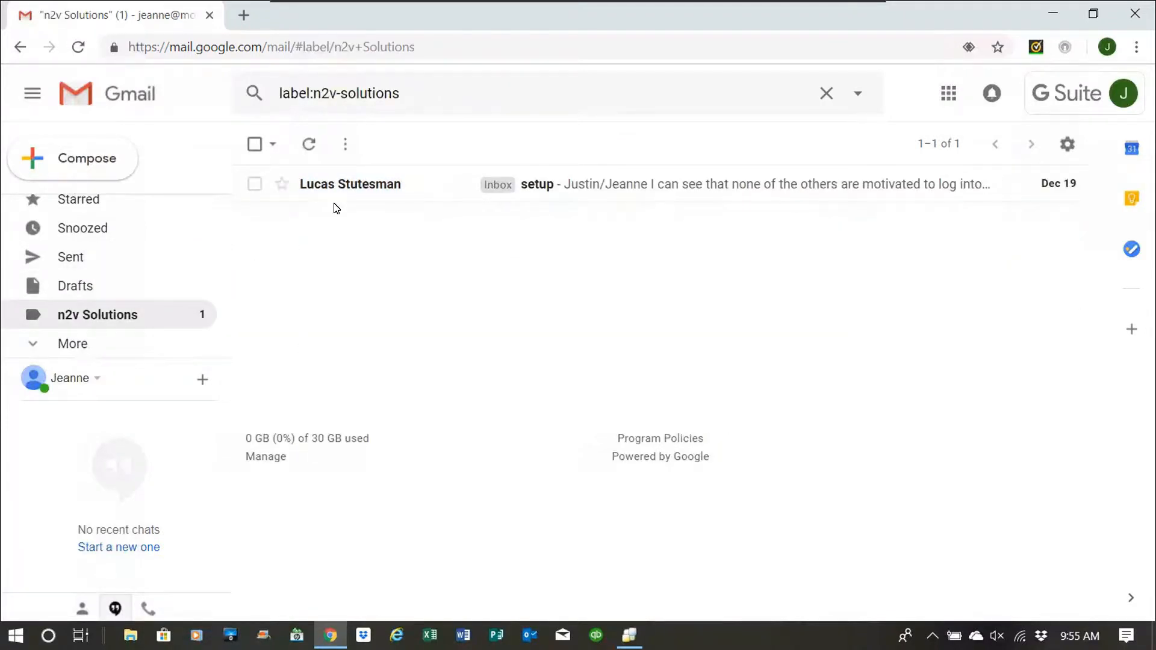
scroll(117, 271, up, 2)
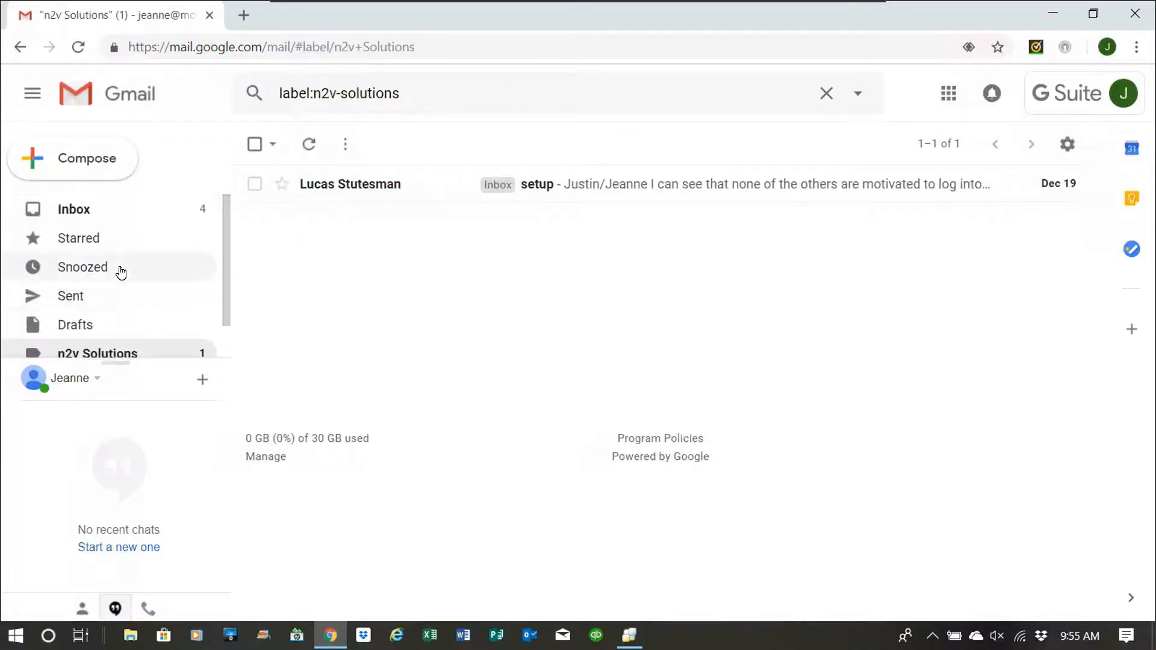
click(91, 211)
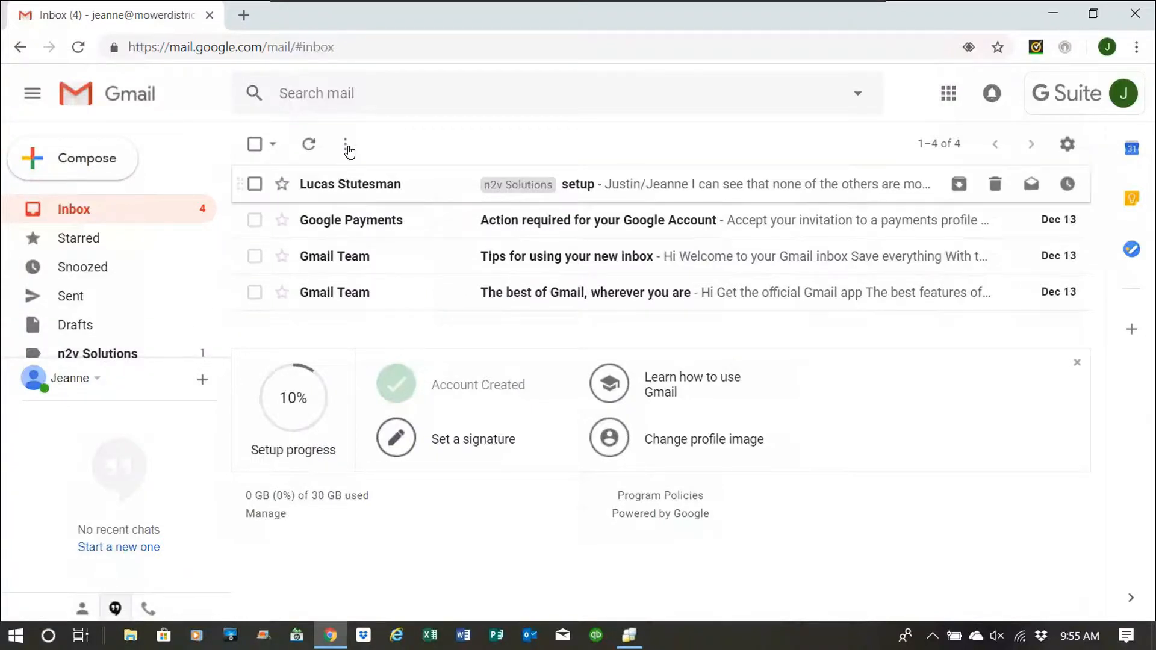
Step: Search mail for 'n2vs', then view the n2v Solutions label
scroll(138, 280, down, 1)
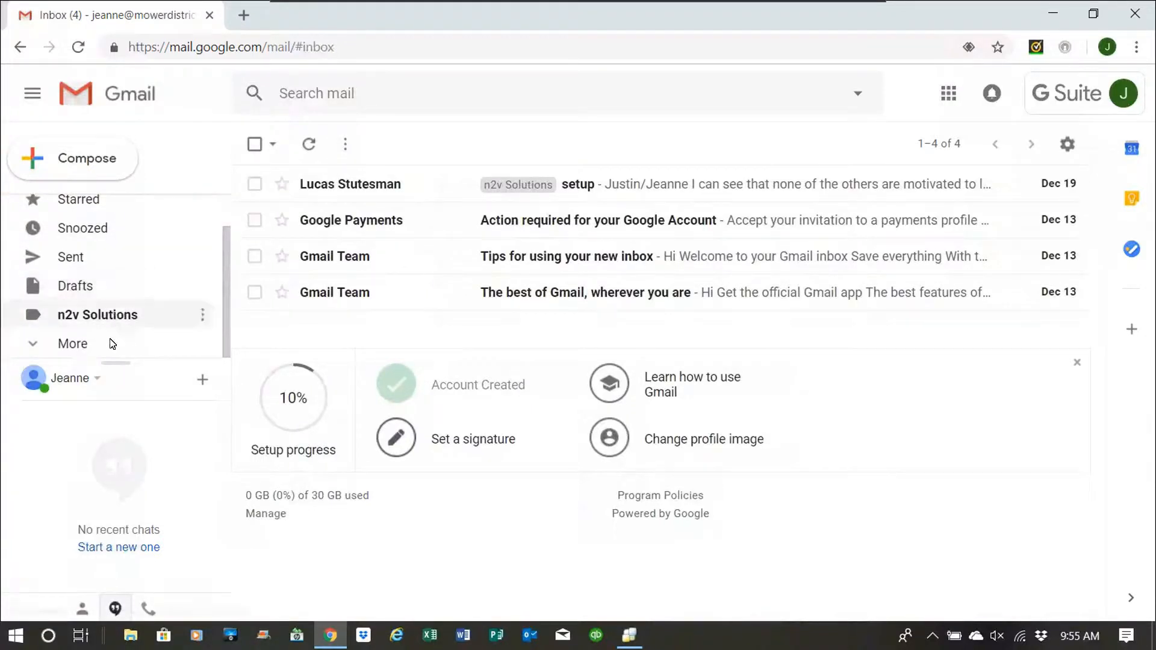
click(413, 93)
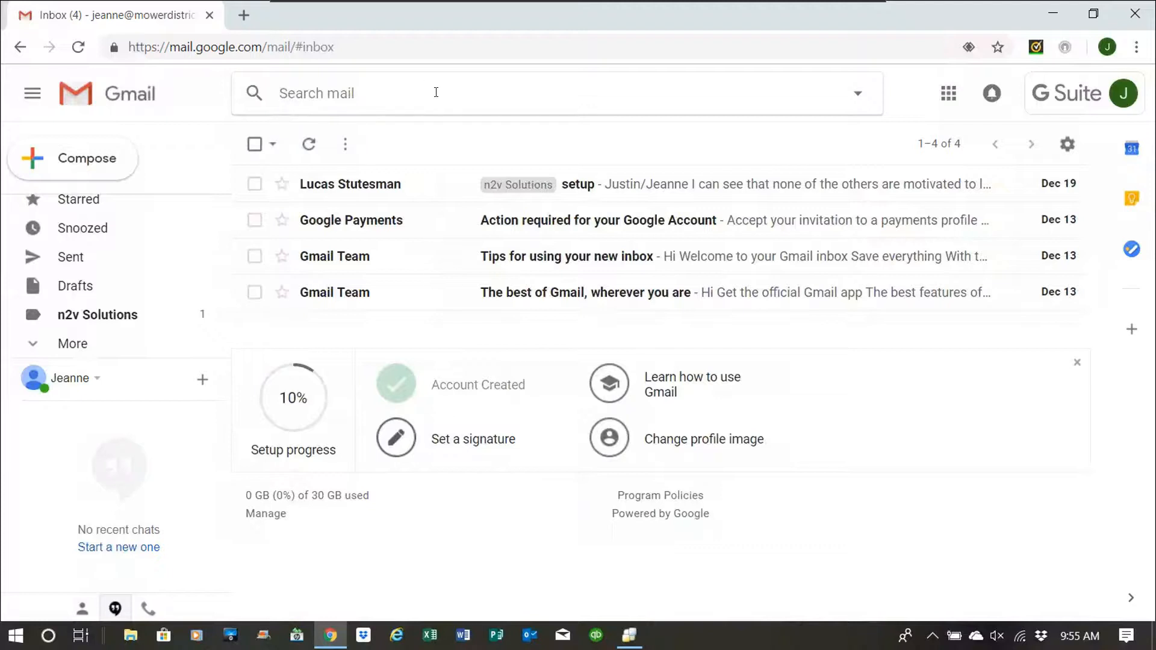
text(n2vs)
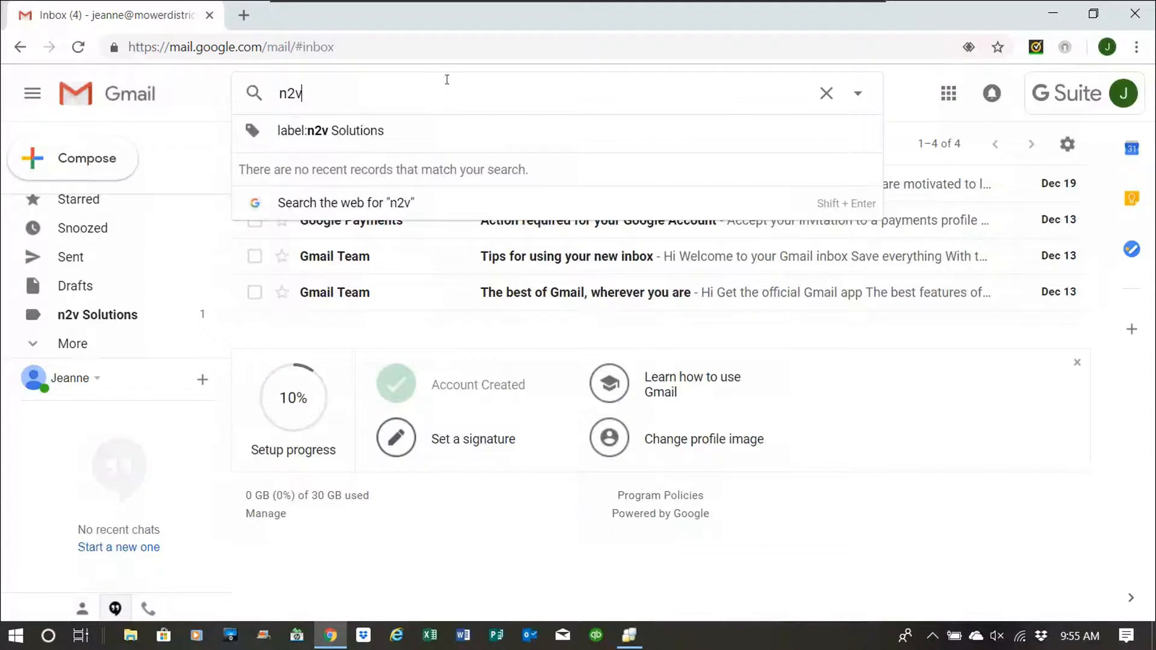
key(Return)
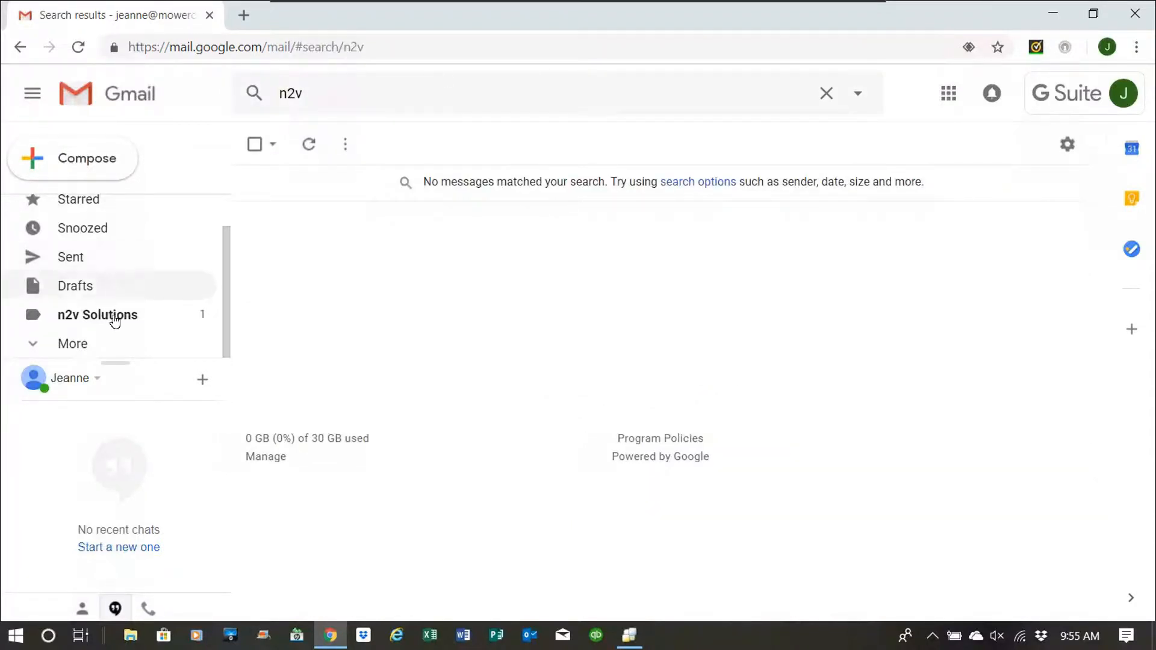
click(136, 323)
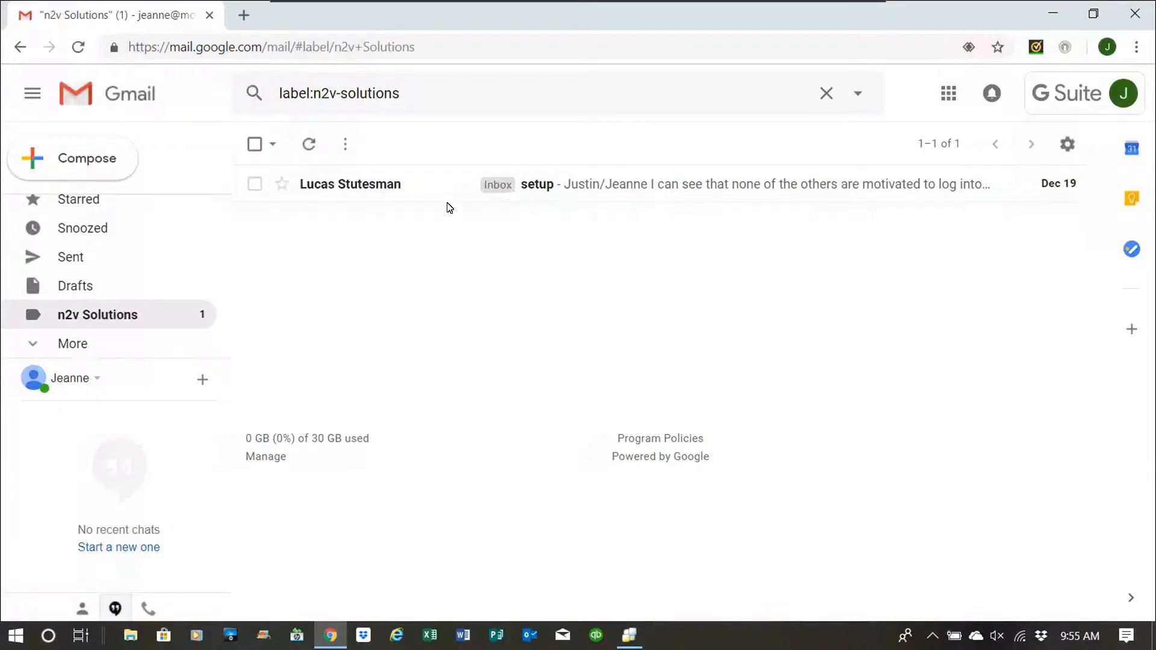
click(432, 101)
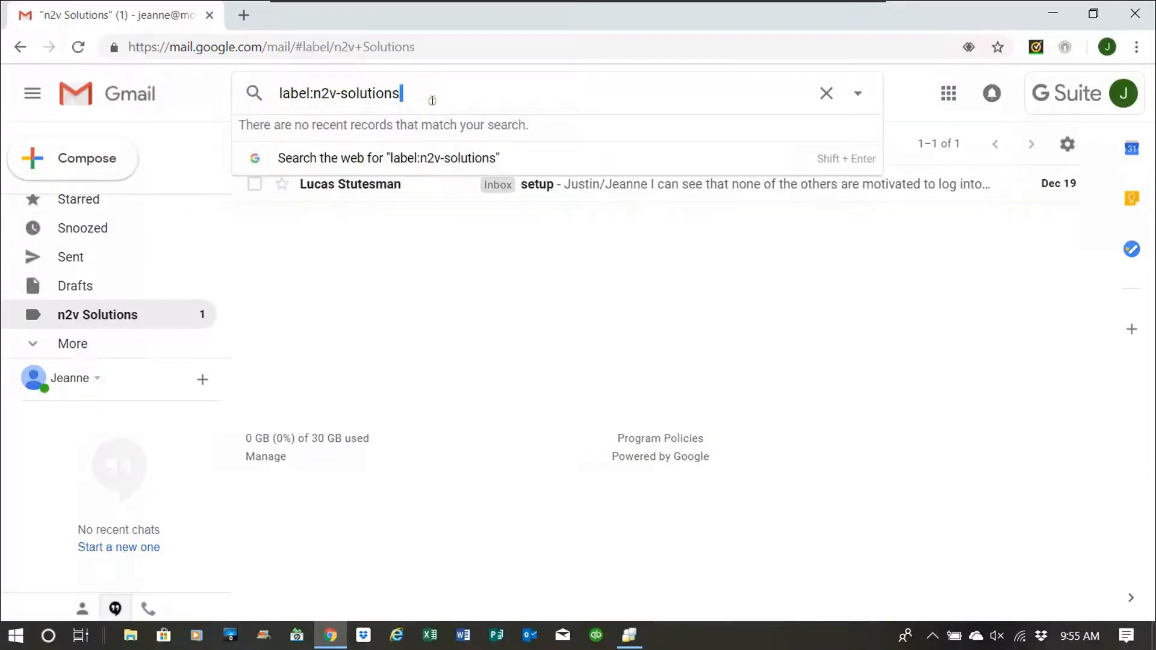
click(827, 95)
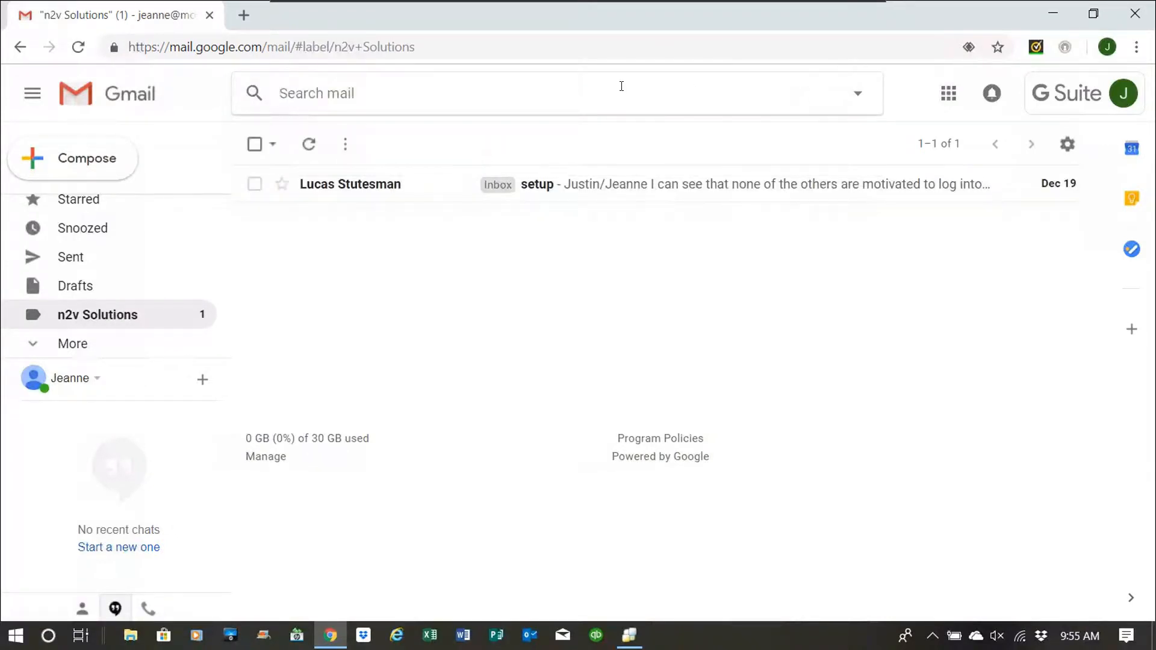
text(Lucas)
key(Return)
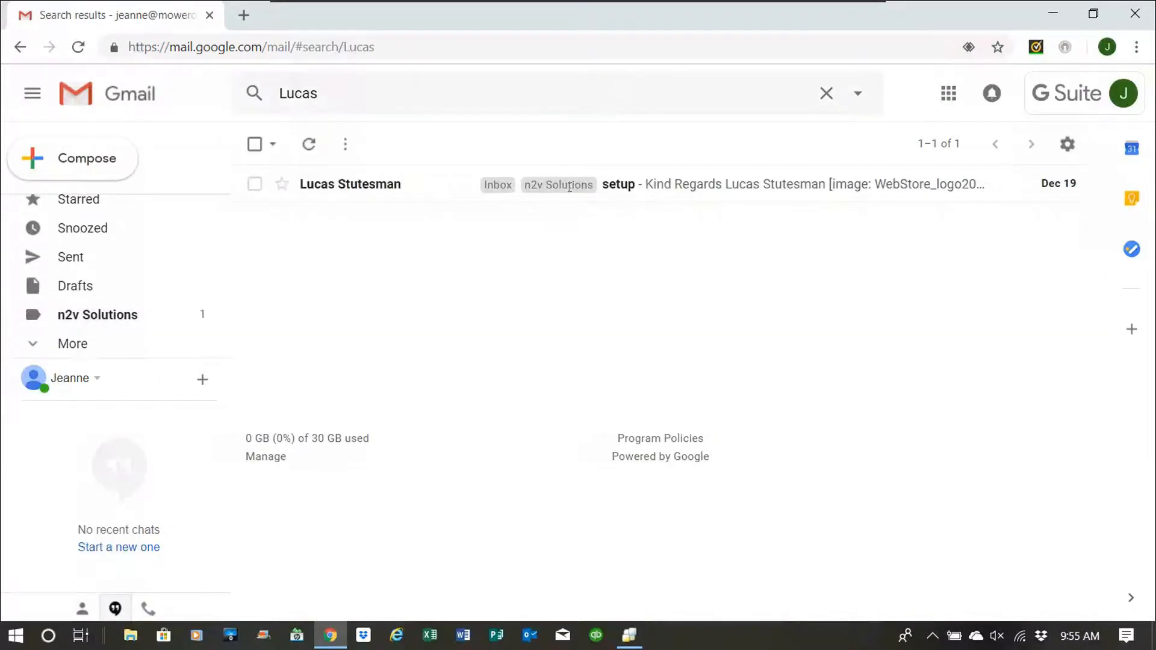
click(370, 90)
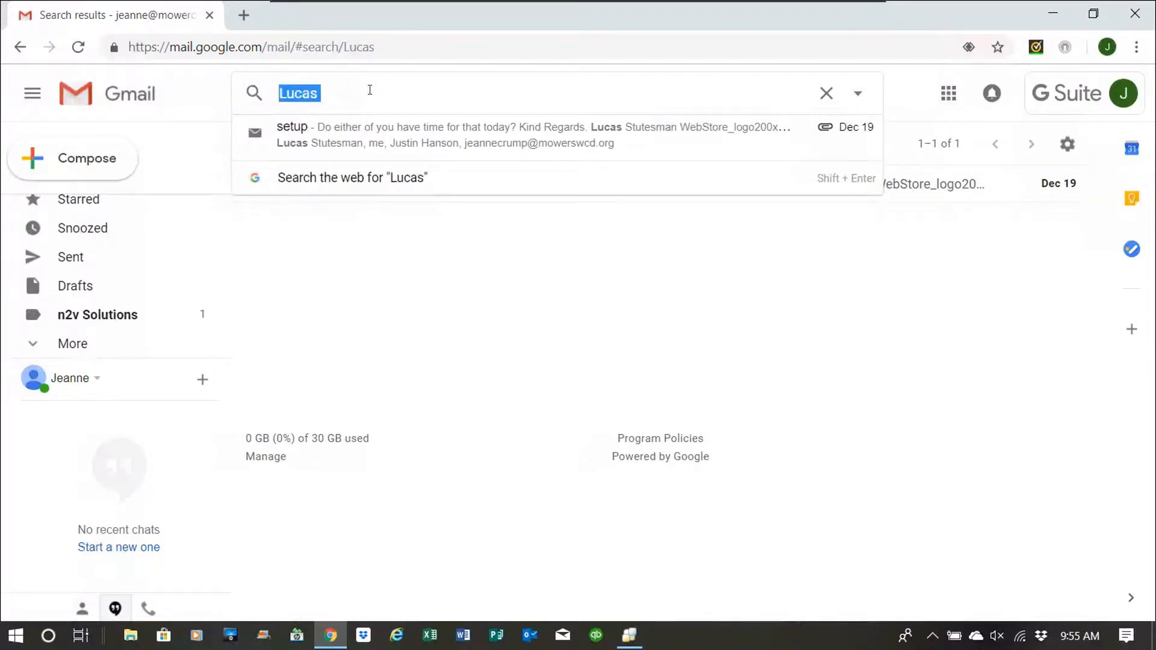
text(@)
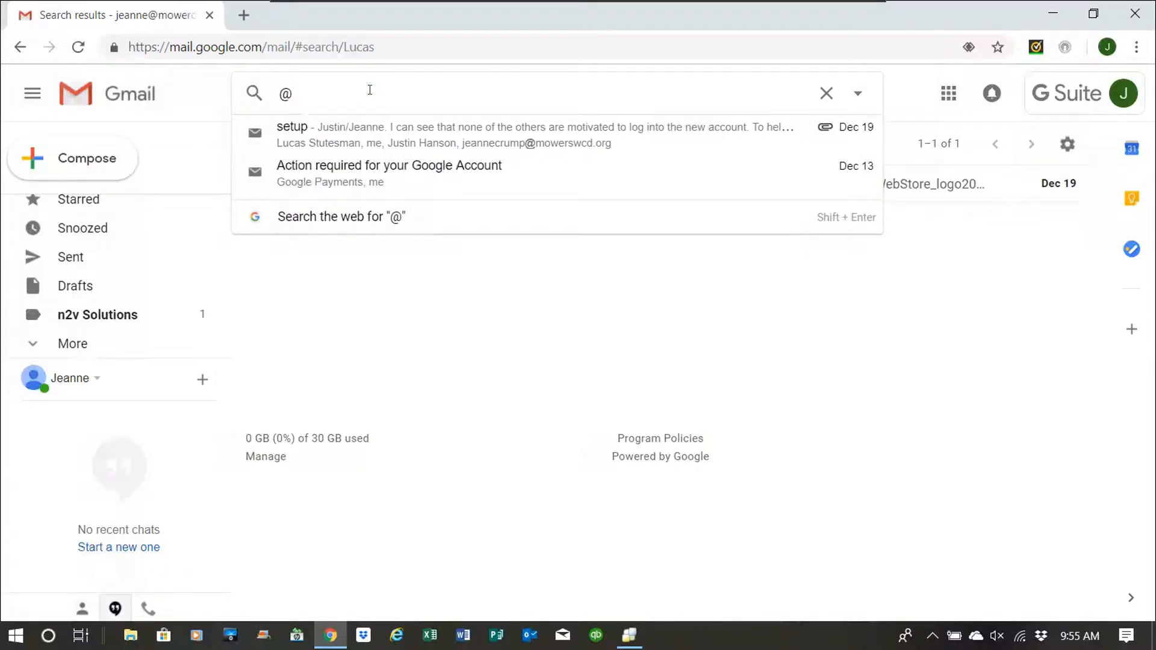
text(n2vs)
key(Return)
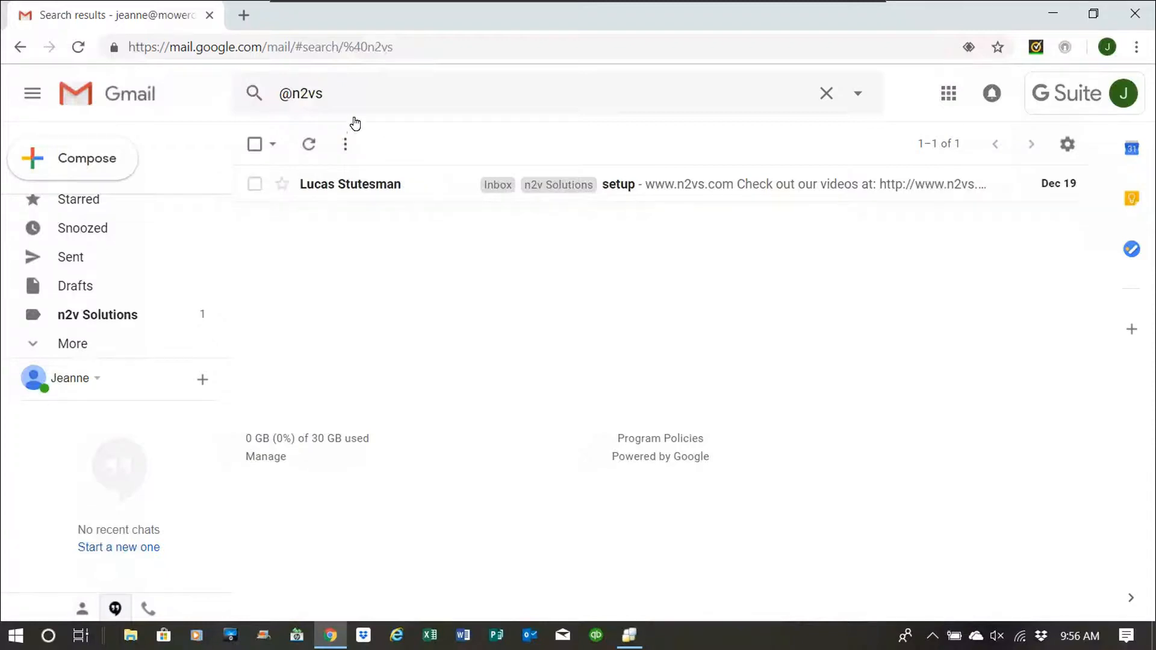
Step: Search for 'Check out', clear it, and show the n2v Solutions label again
click(357, 89)
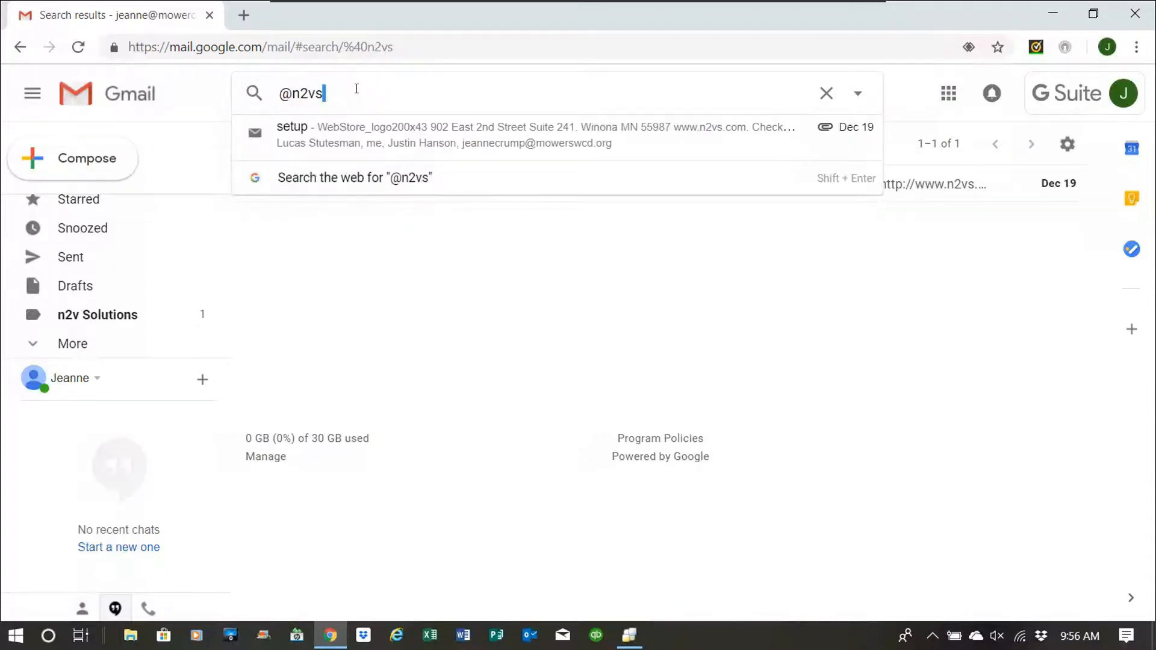
click(826, 94)
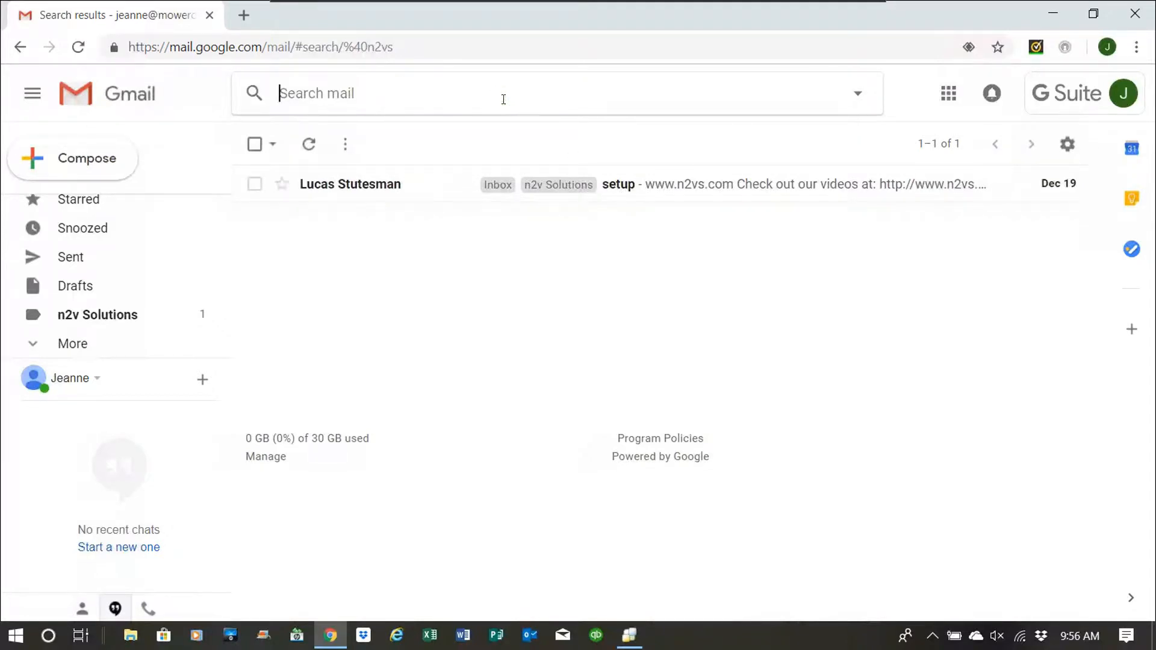
text(Check out)
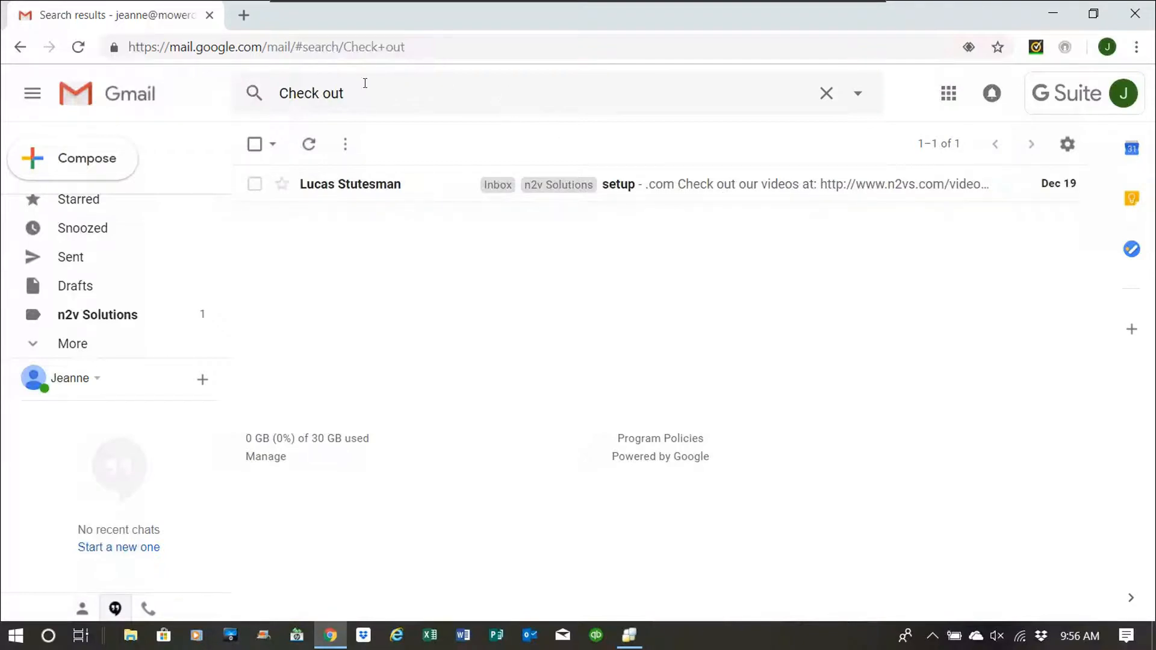
click(826, 103)
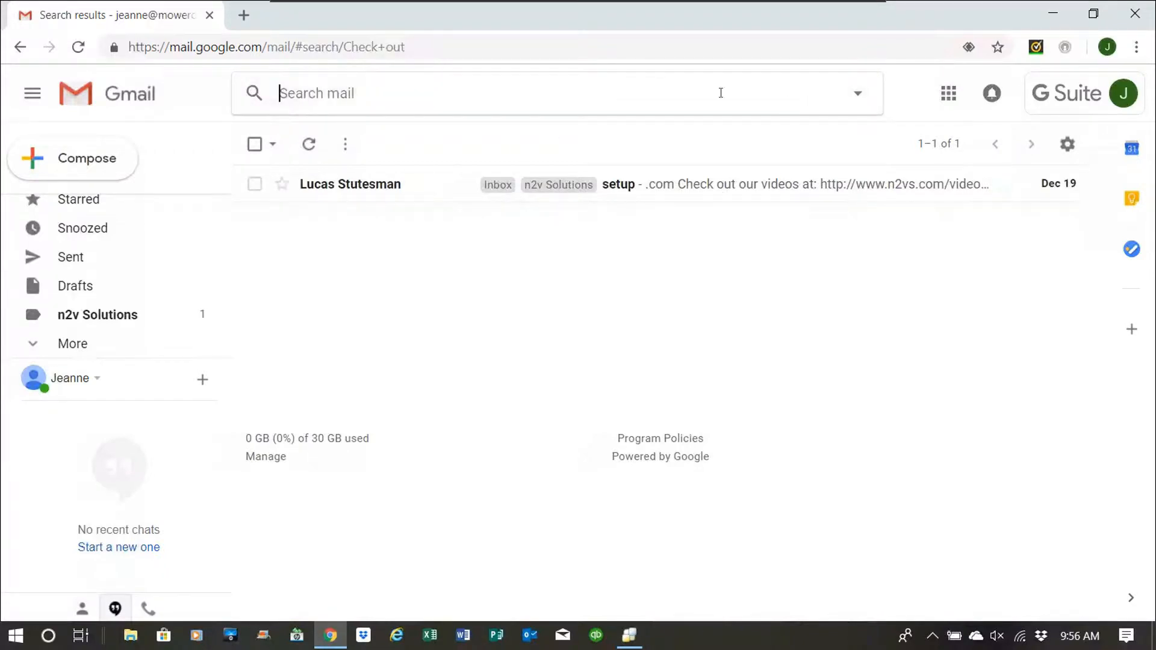
click(99, 316)
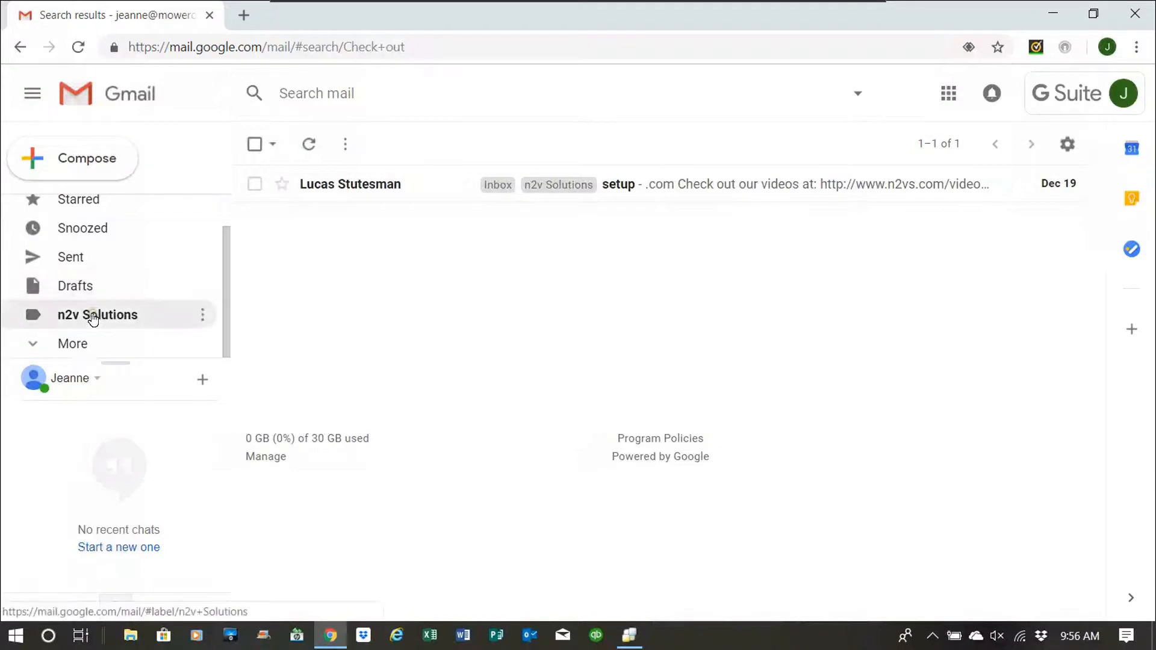
Step: Remove the n2v Solutions label from the setup conversation, leaving the label empty
click(254, 184)
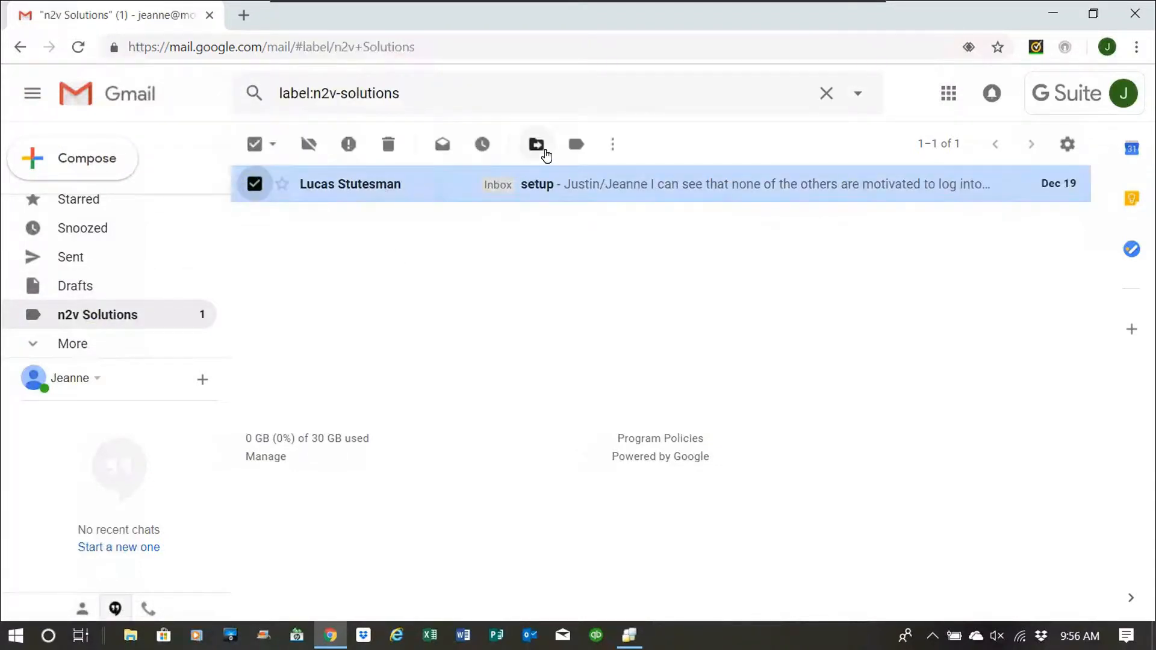
click(569, 145)
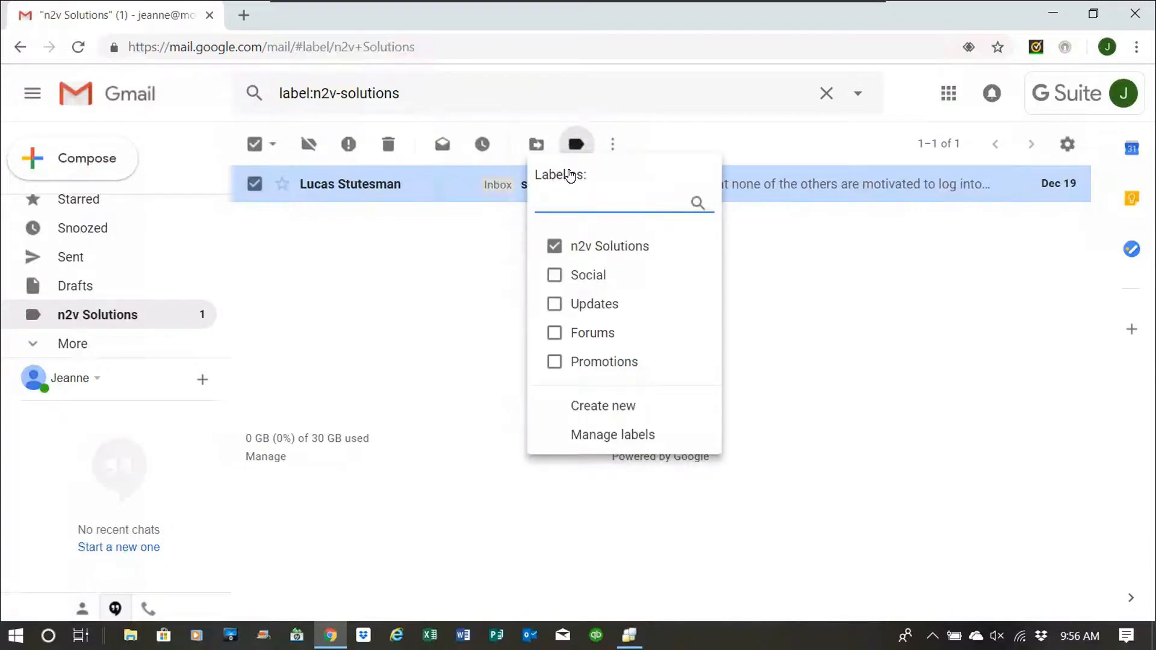
click(555, 247)
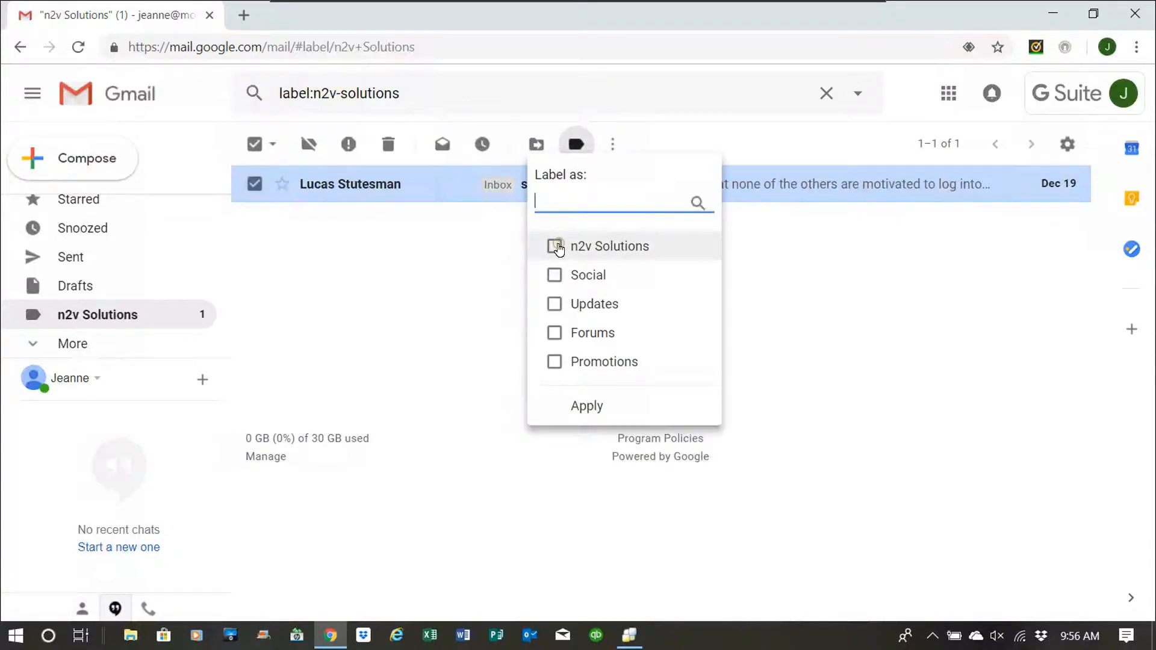
click(596, 407)
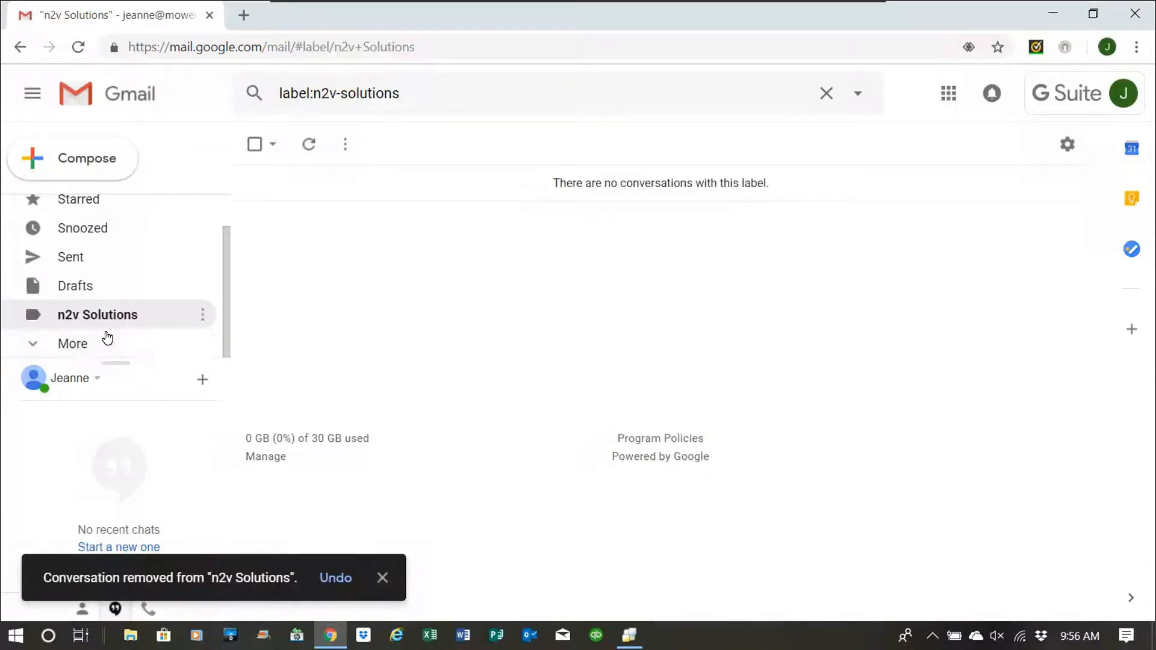
click(66, 342)
scroll(93, 326, down, 4)
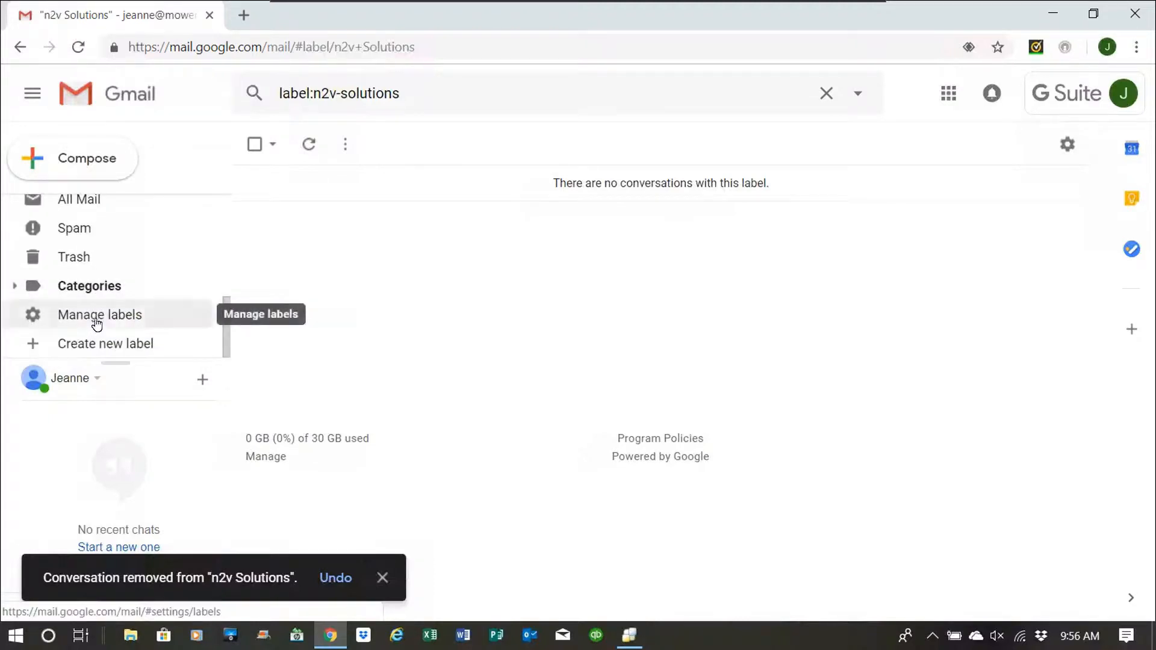
Step: Delete the n2v Solutions label in the Labels settings
click(97, 324)
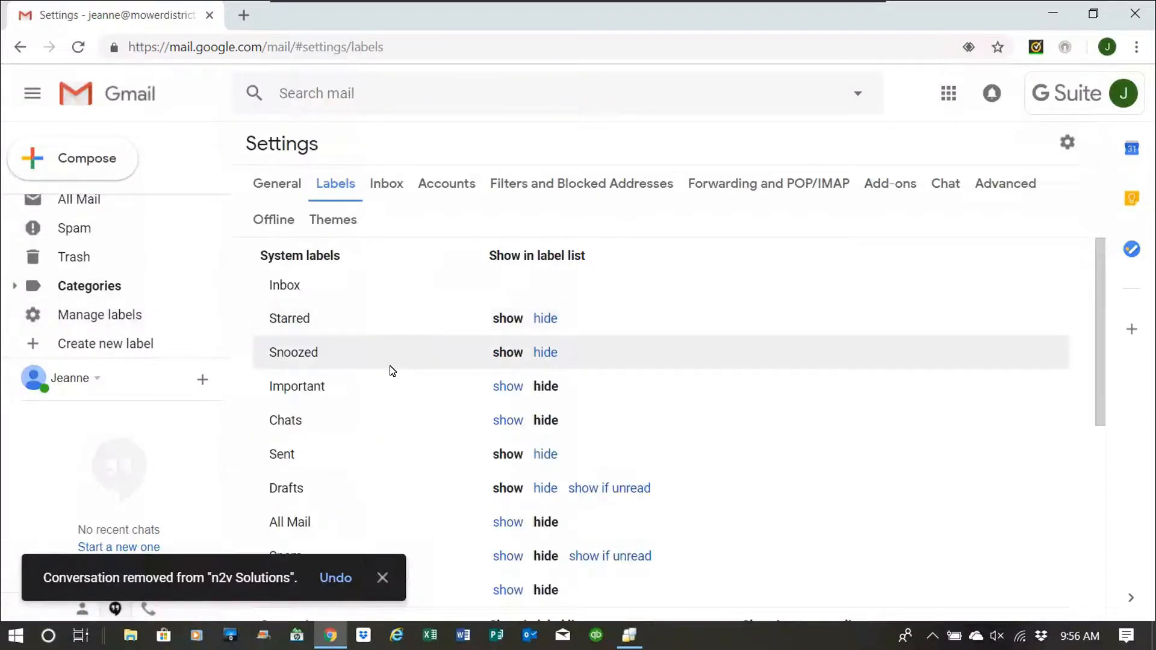
scroll(418, 369, down, 7)
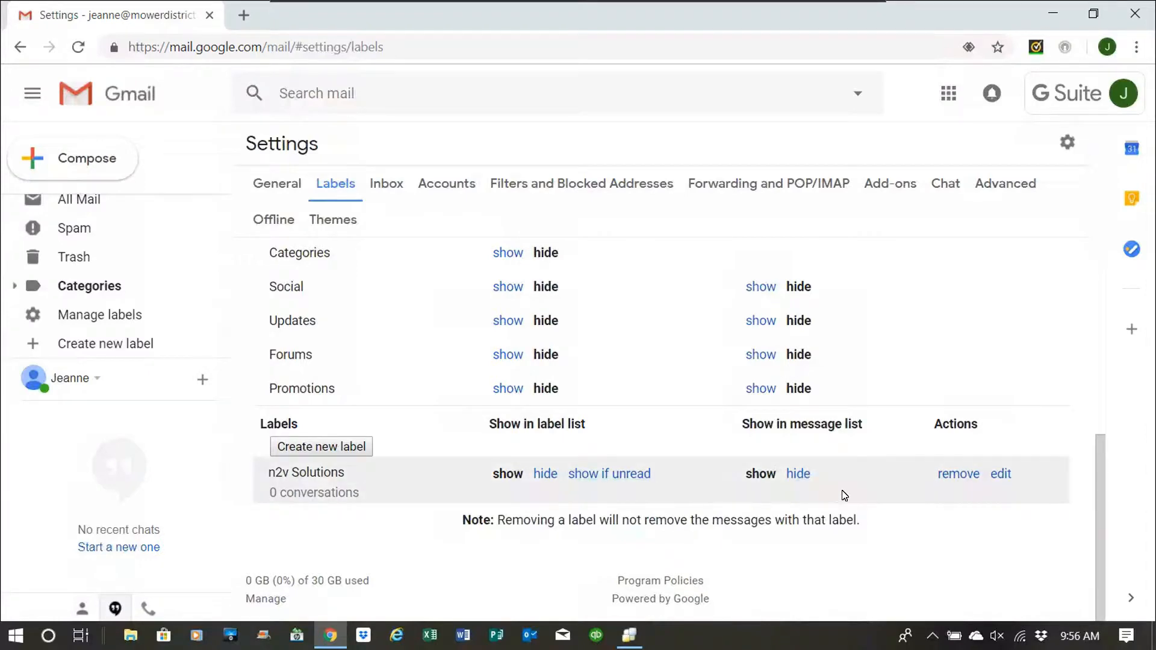
click(957, 476)
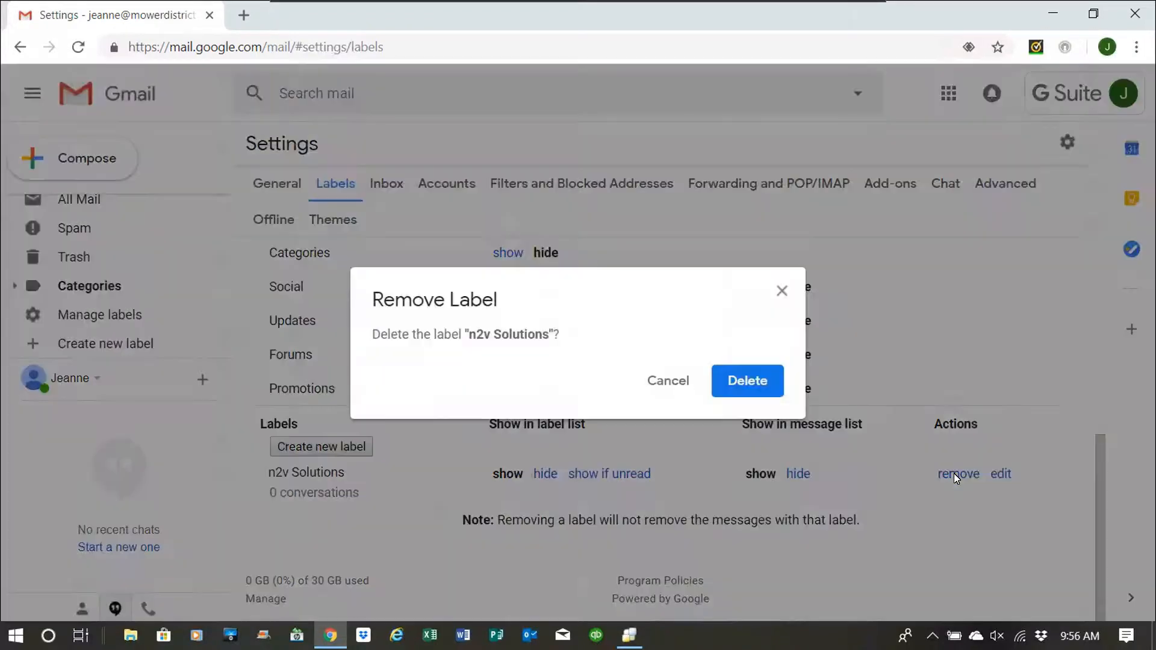
click(759, 381)
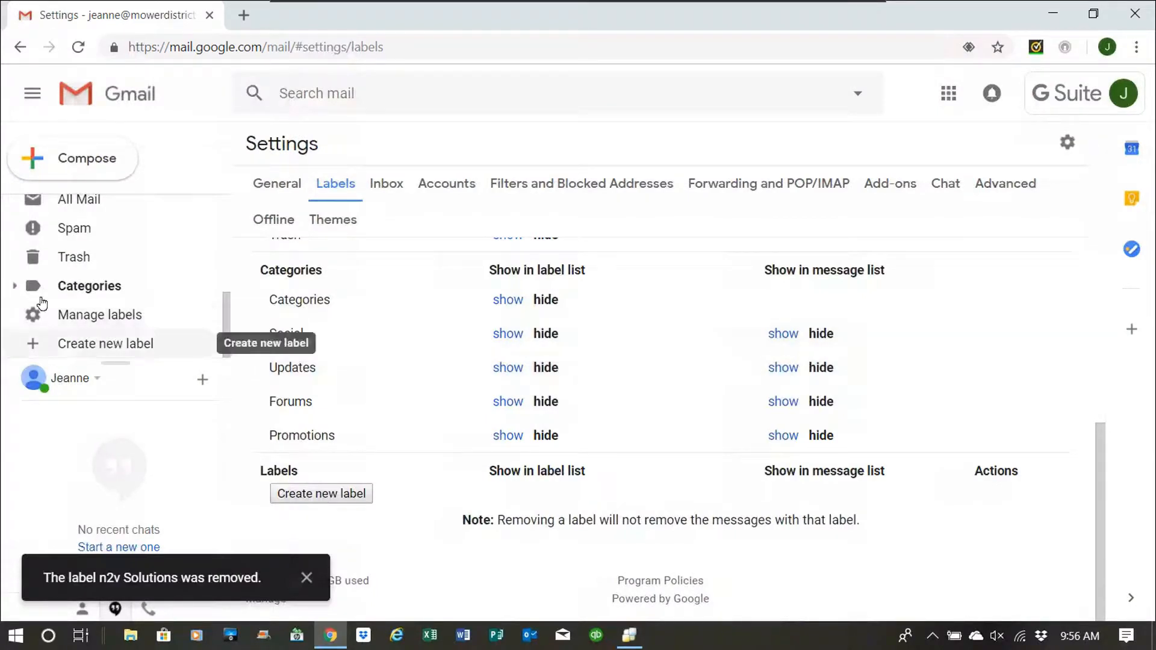
scroll(100, 329, up, 5)
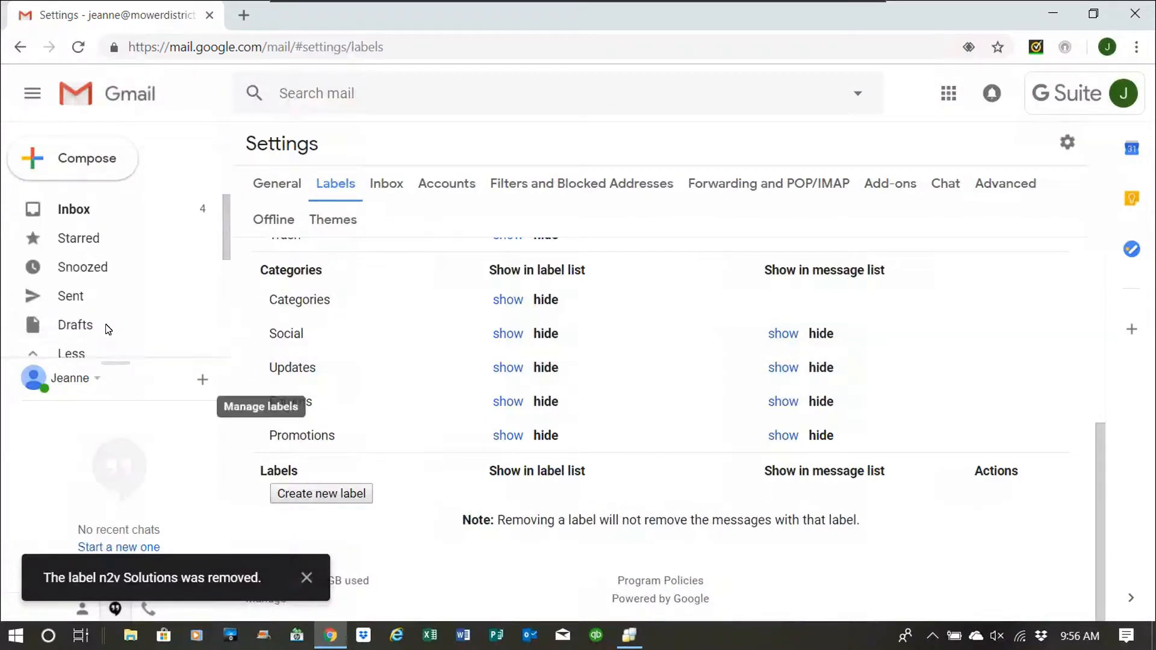
Step: Return to the inbox and launch Google Hangouts from the Google apps grid
click(80, 212)
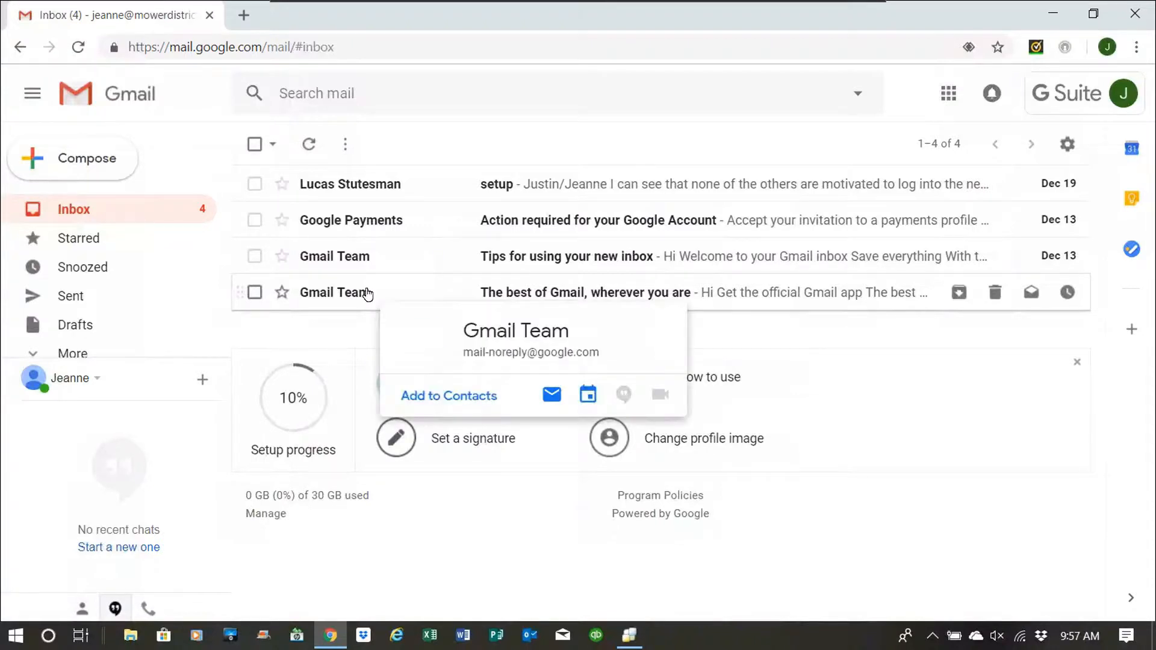
click(951, 96)
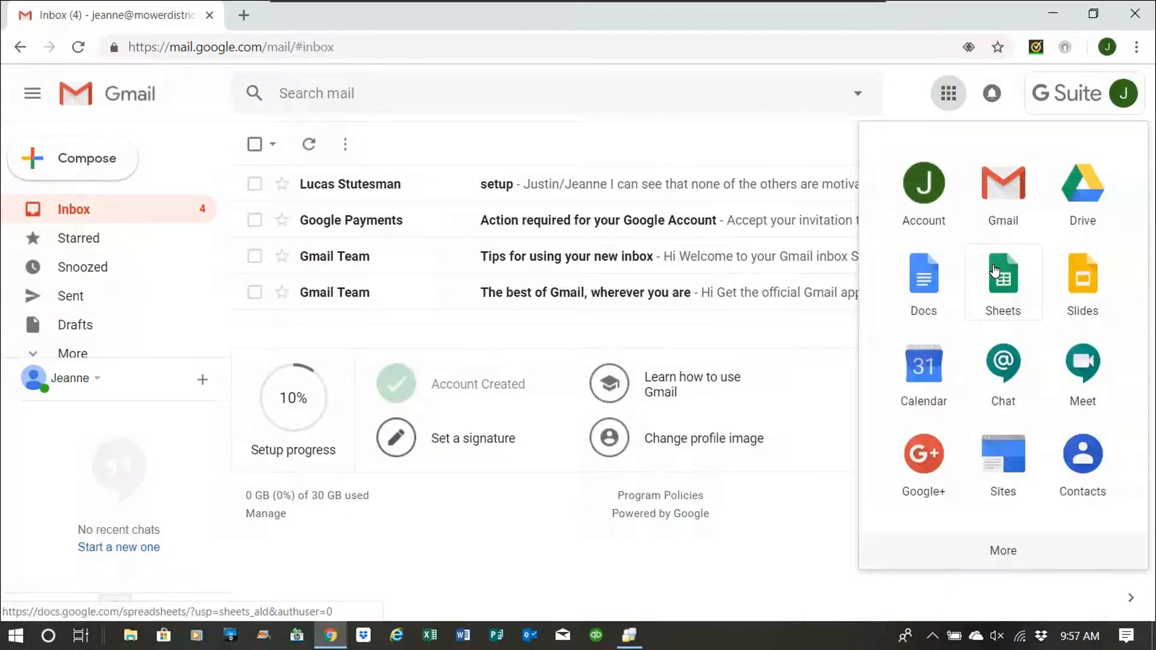
scroll(994, 277, down, 5)
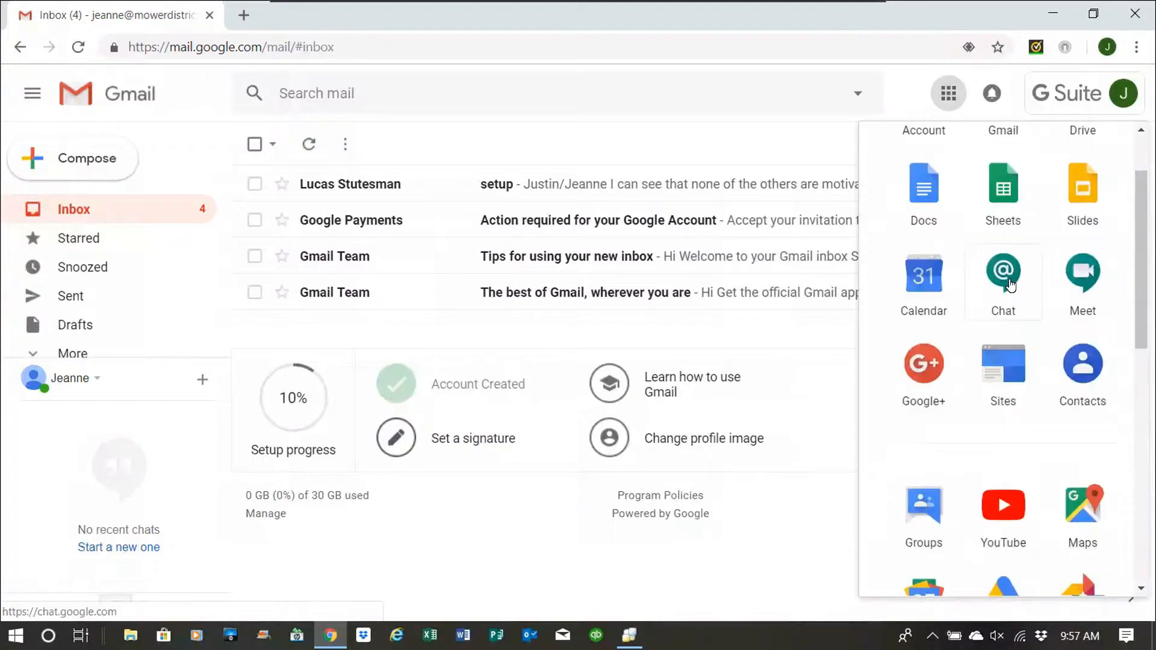
scroll(1011, 286, down, 5)
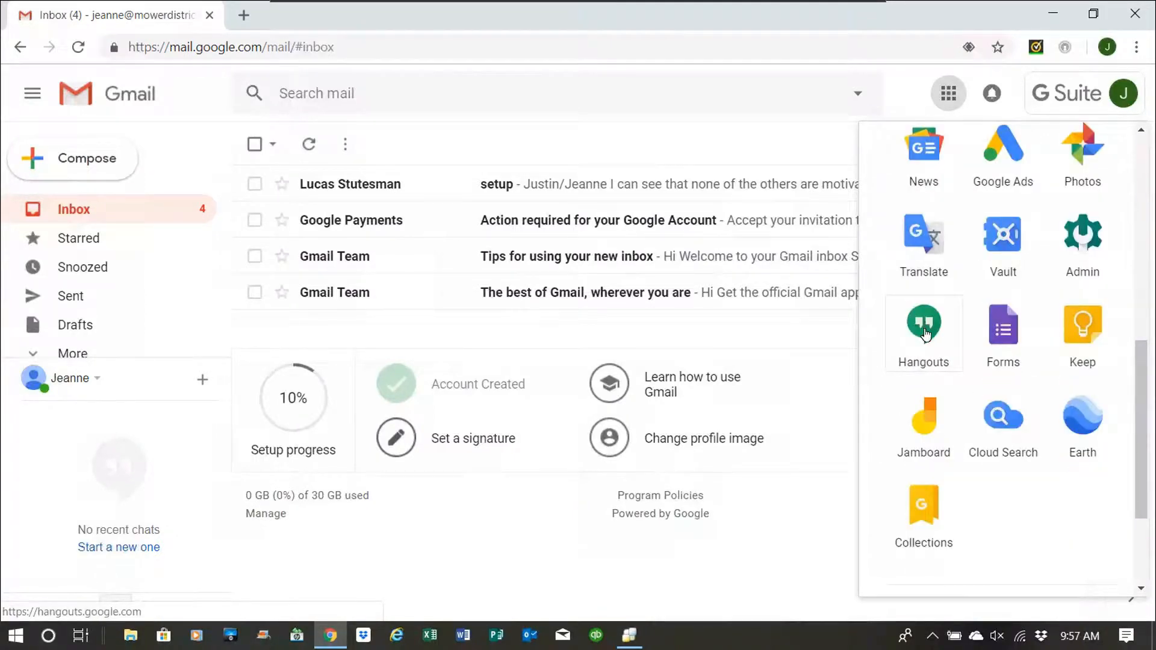
click(926, 334)
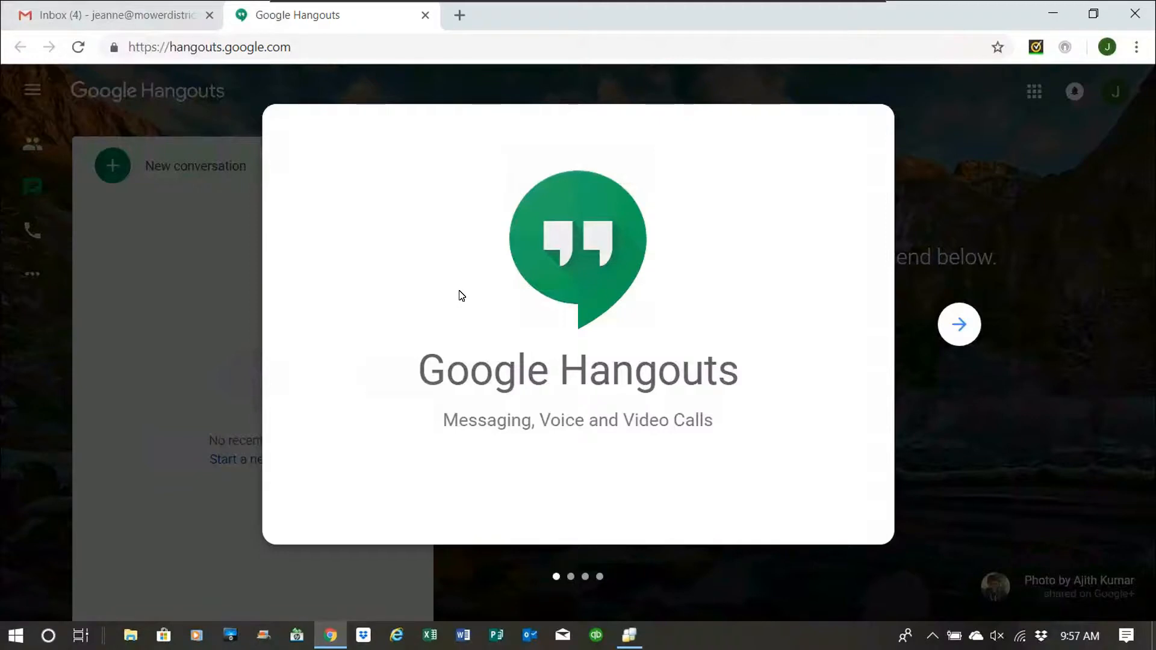
Step: Step through the Hangouts welcome slides, finish the tour, and start a new conversation
click(950, 328)
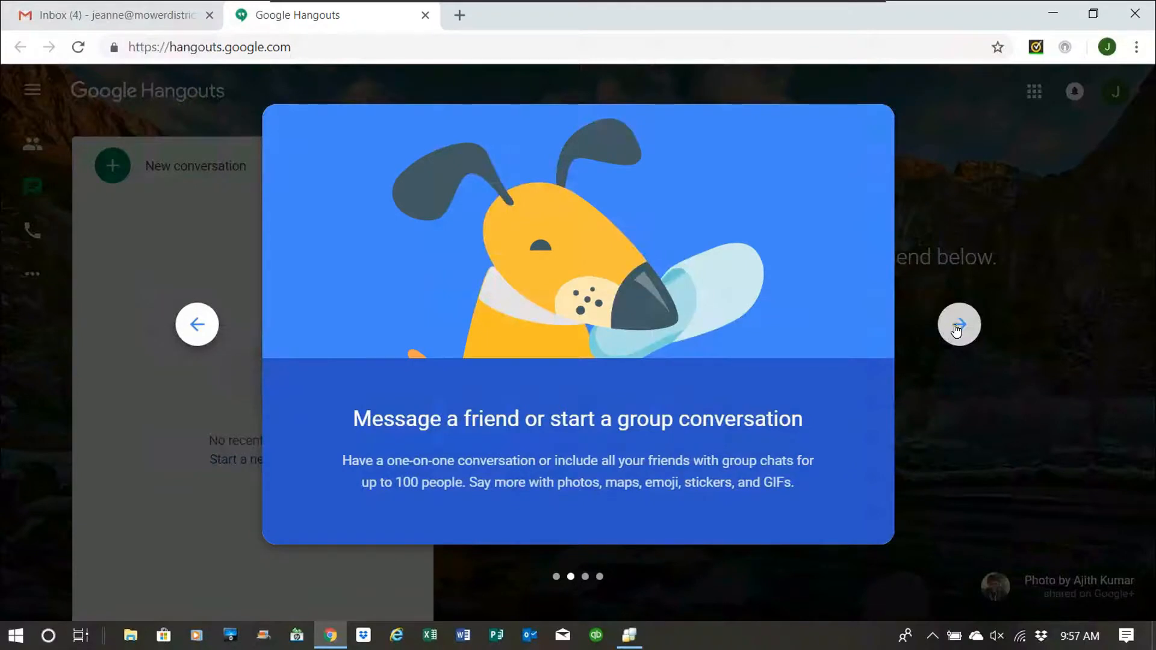
click(957, 331)
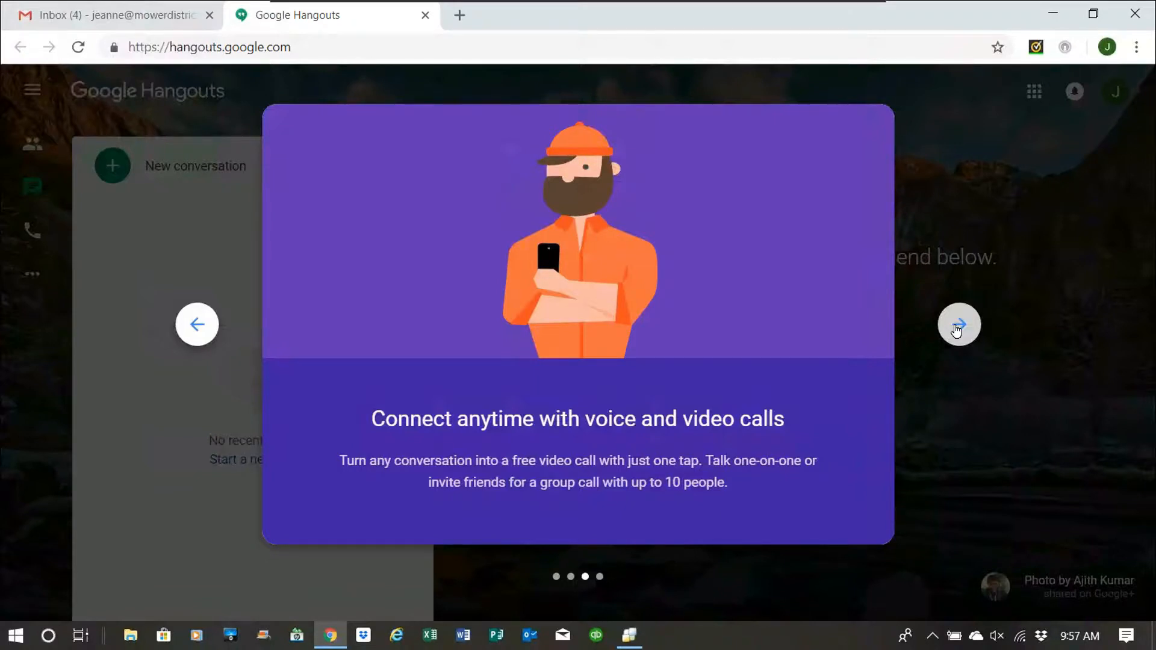
click(957, 331)
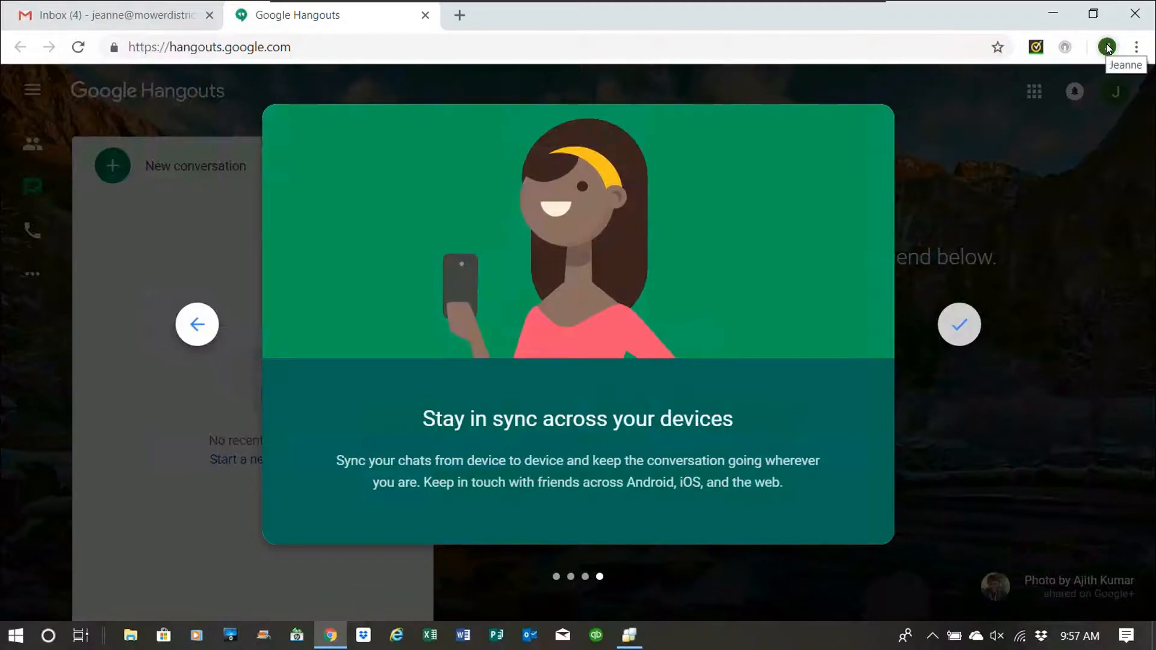
click(960, 326)
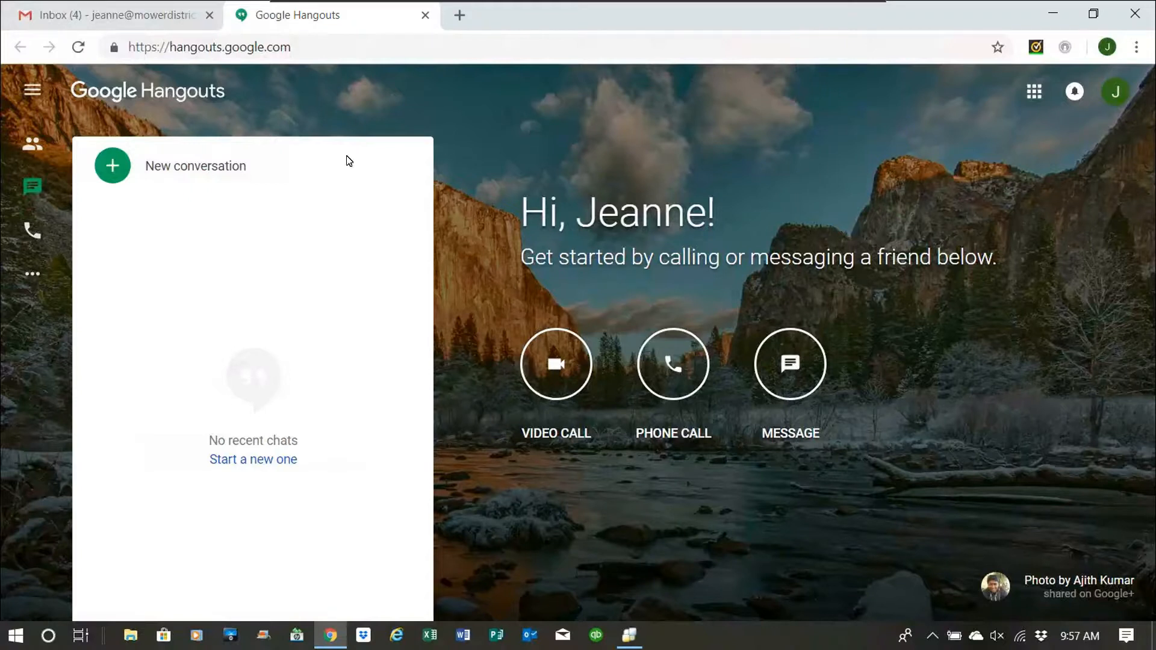
click(117, 172)
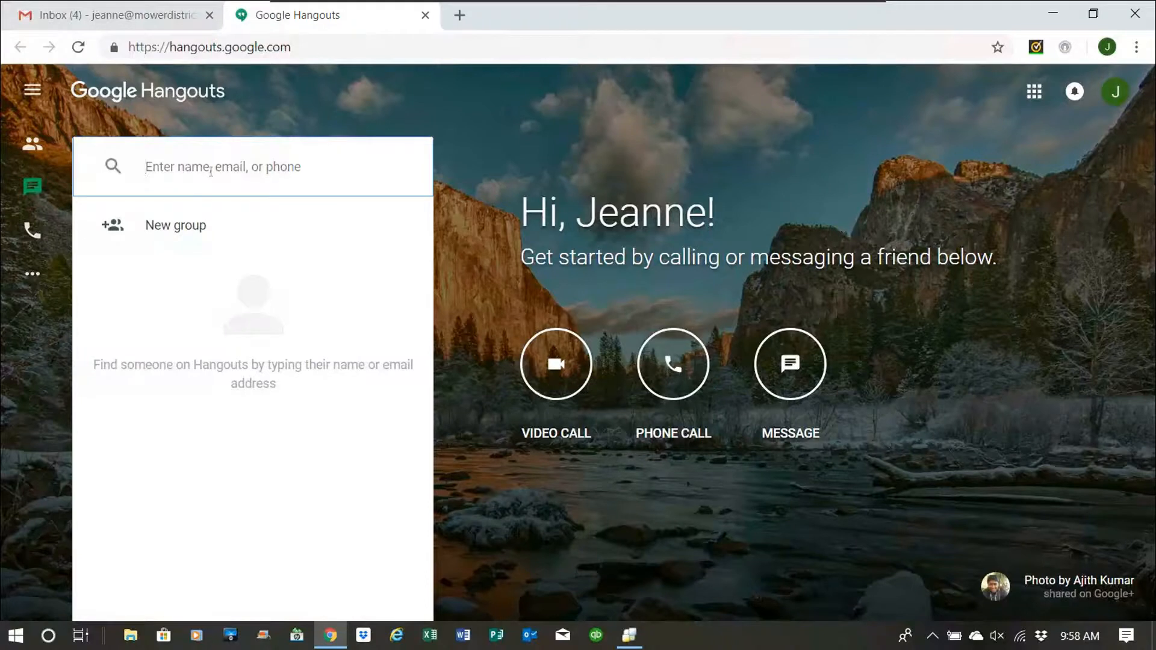
Step: Search for the contact by their e-mail address and open a chat with them
text(sh)
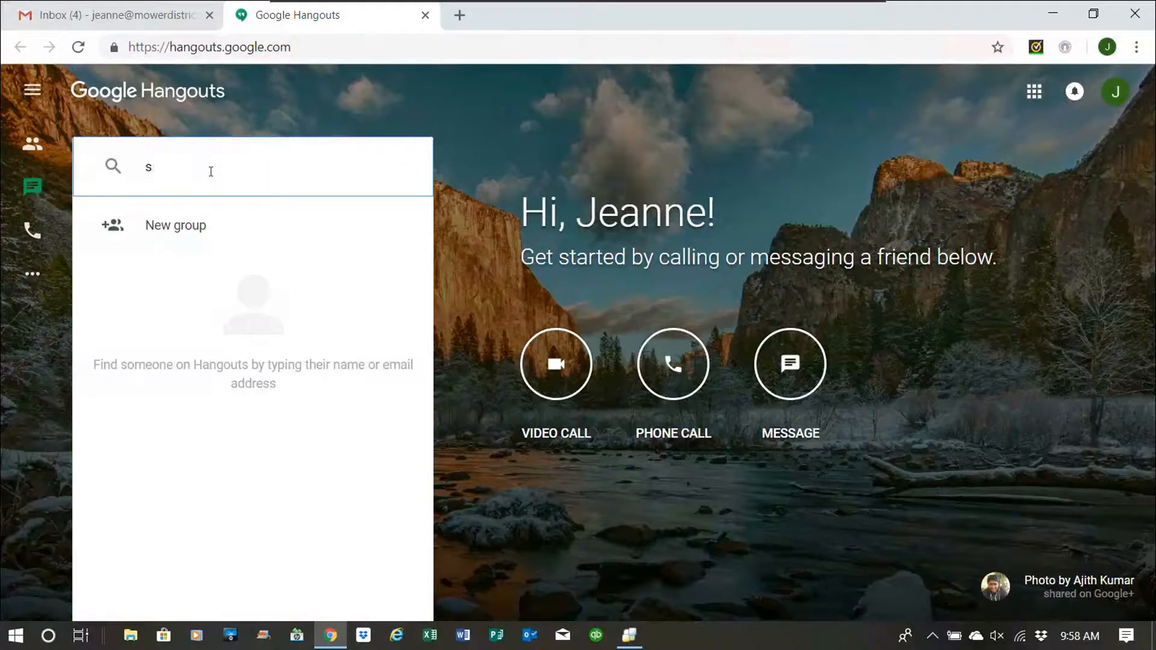
key(BackSpace)
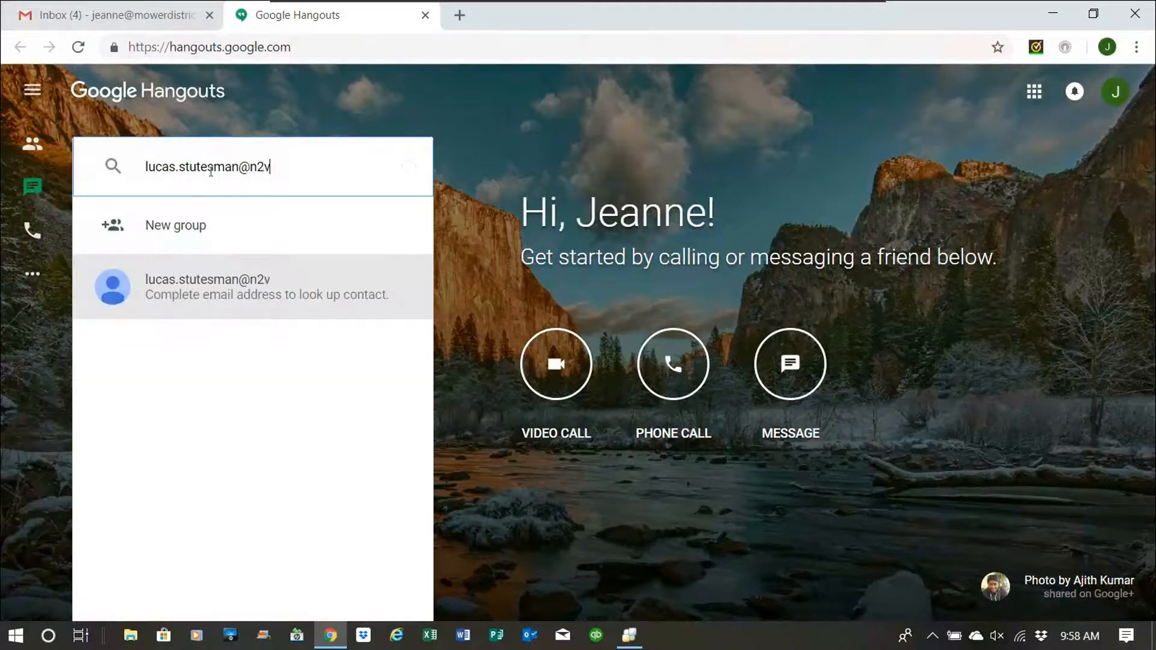
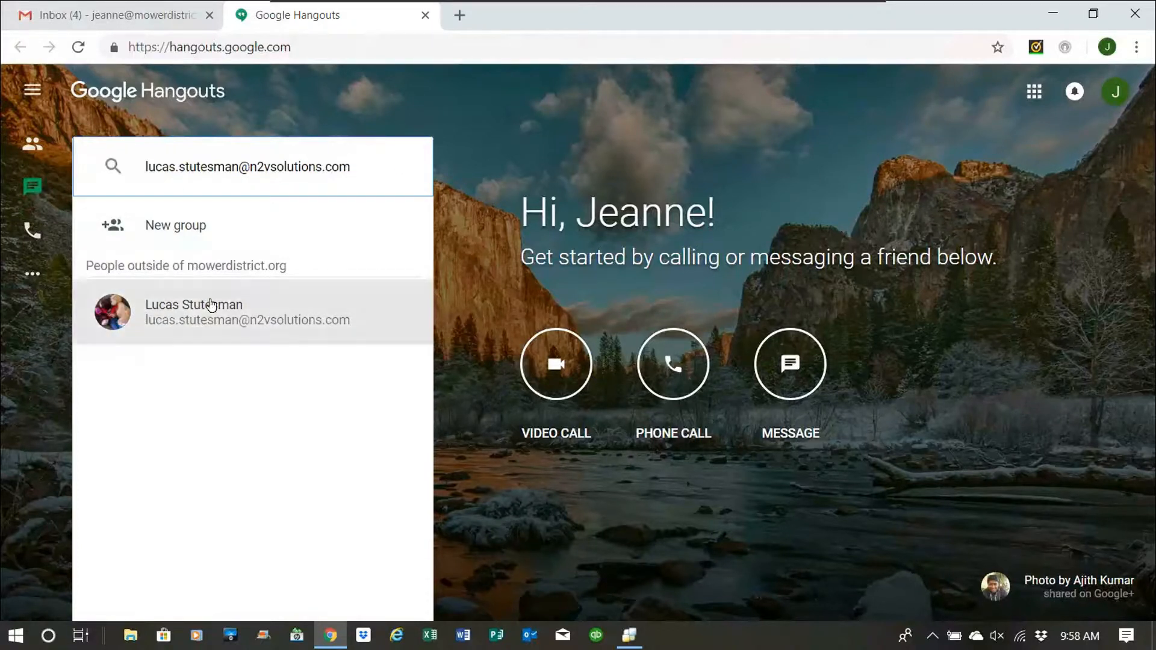
mouse_move(217, 324)
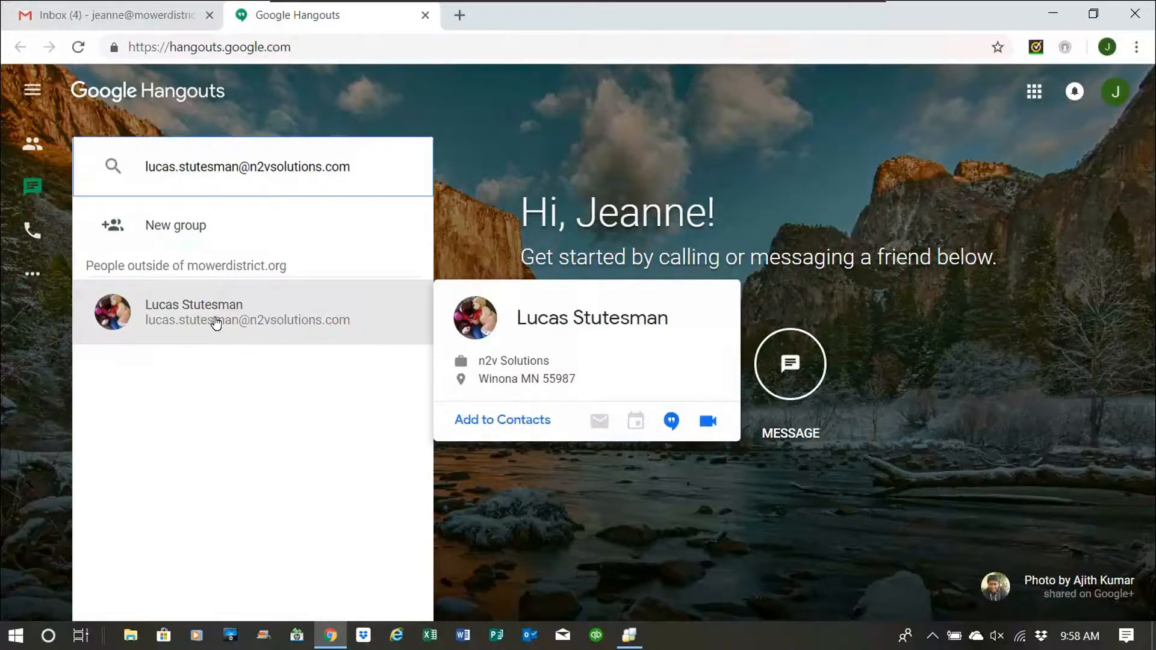
click(216, 324)
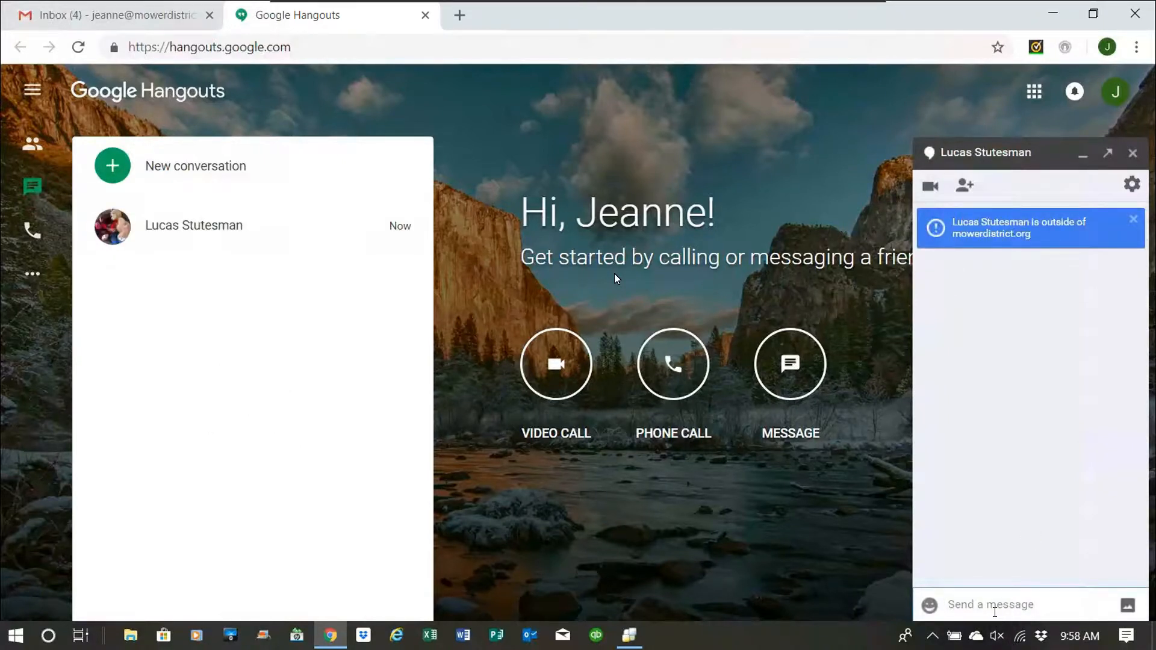
Step: Send the message 'Help', then close the chat window after the reply
text(Help)
key(Return)
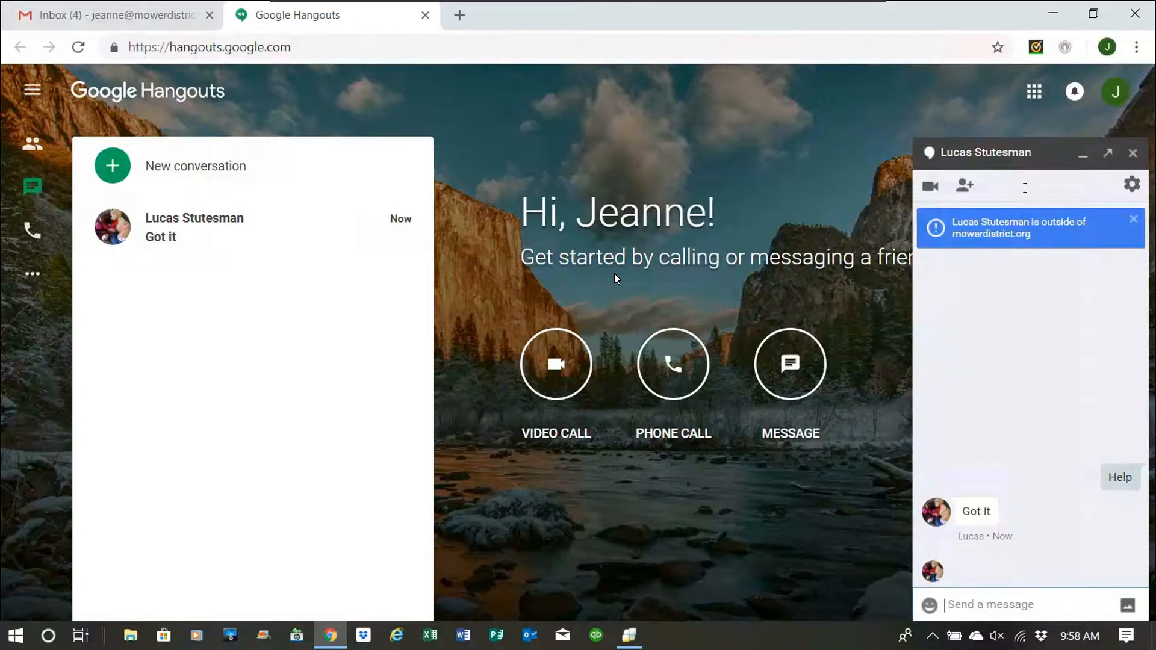
click(1133, 153)
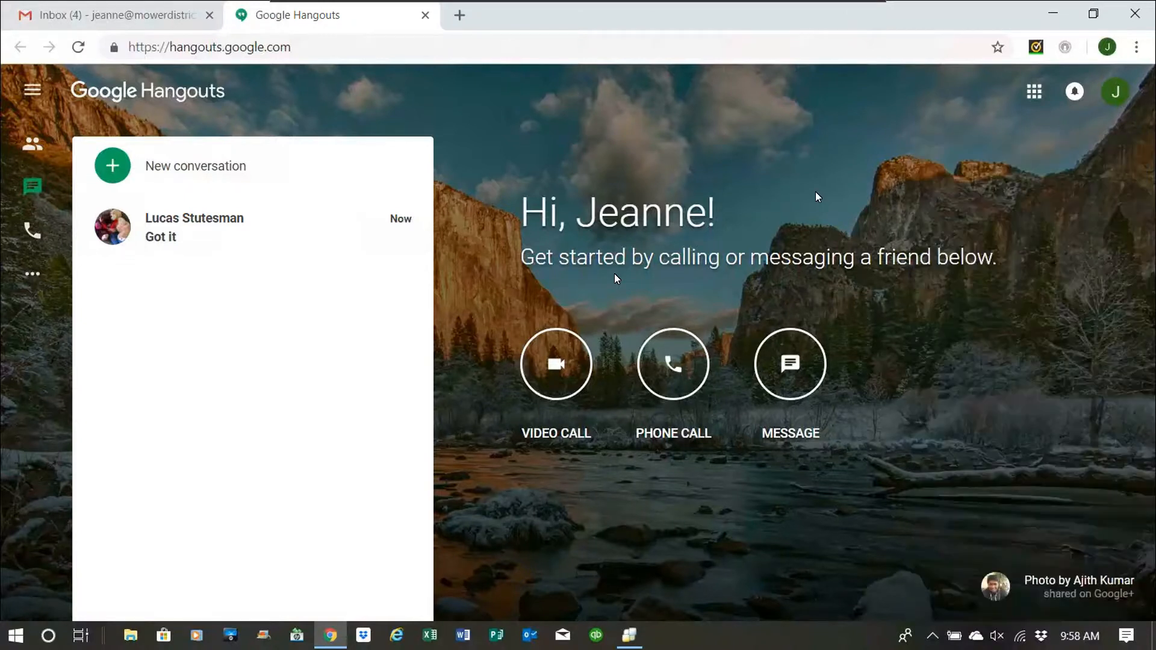
Step: Delete the contact's chat conversation from Gmail's chat list, then switch to the Hangouts tab
click(121, 19)
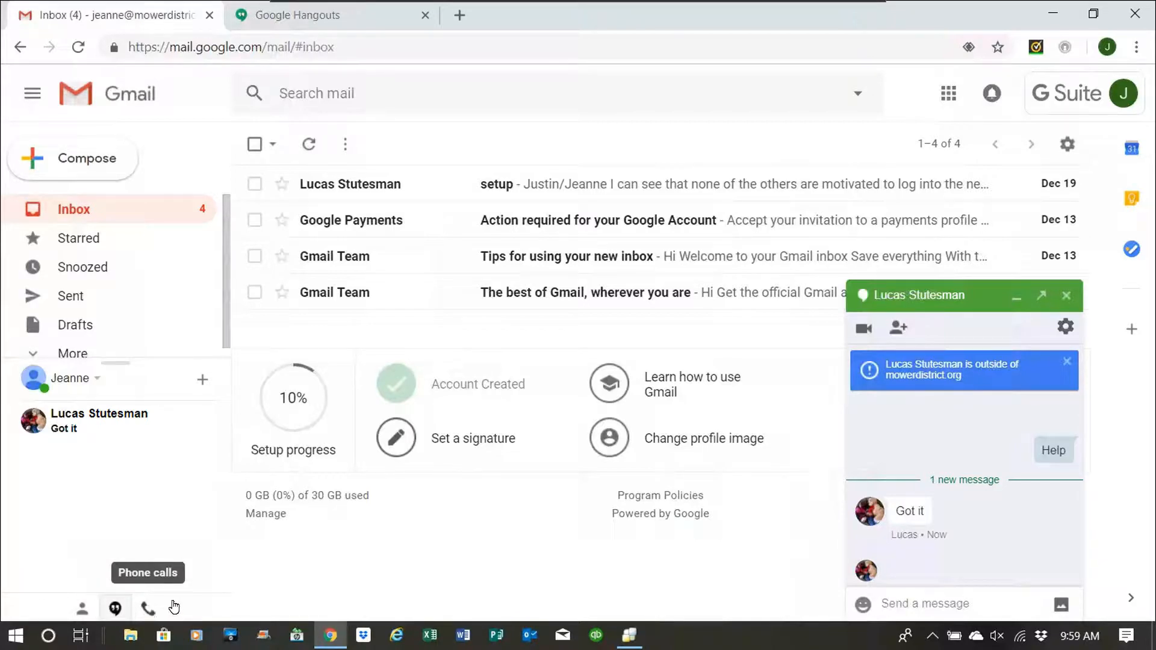
click(1066, 296)
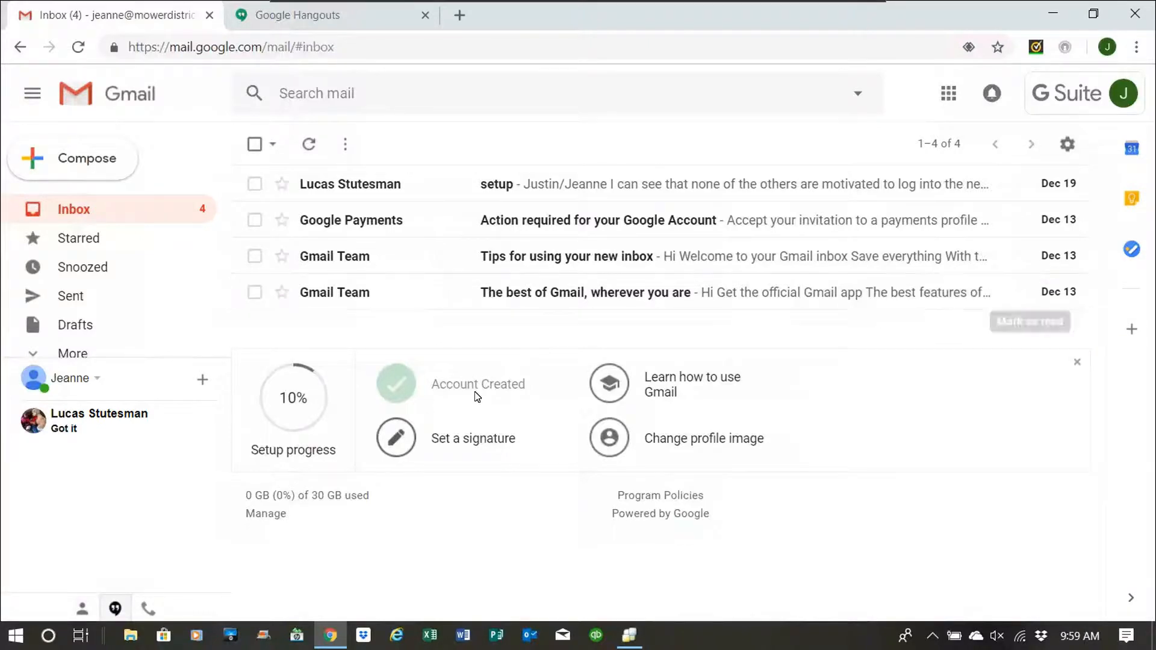
mouse_move(101, 432)
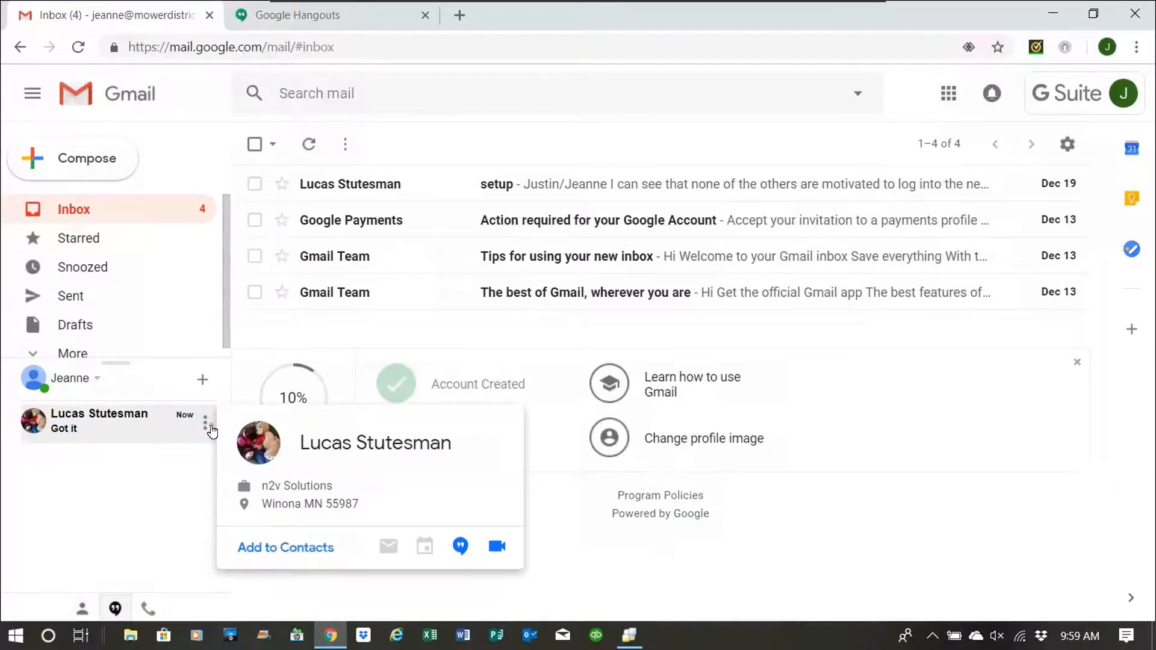
click(208, 429)
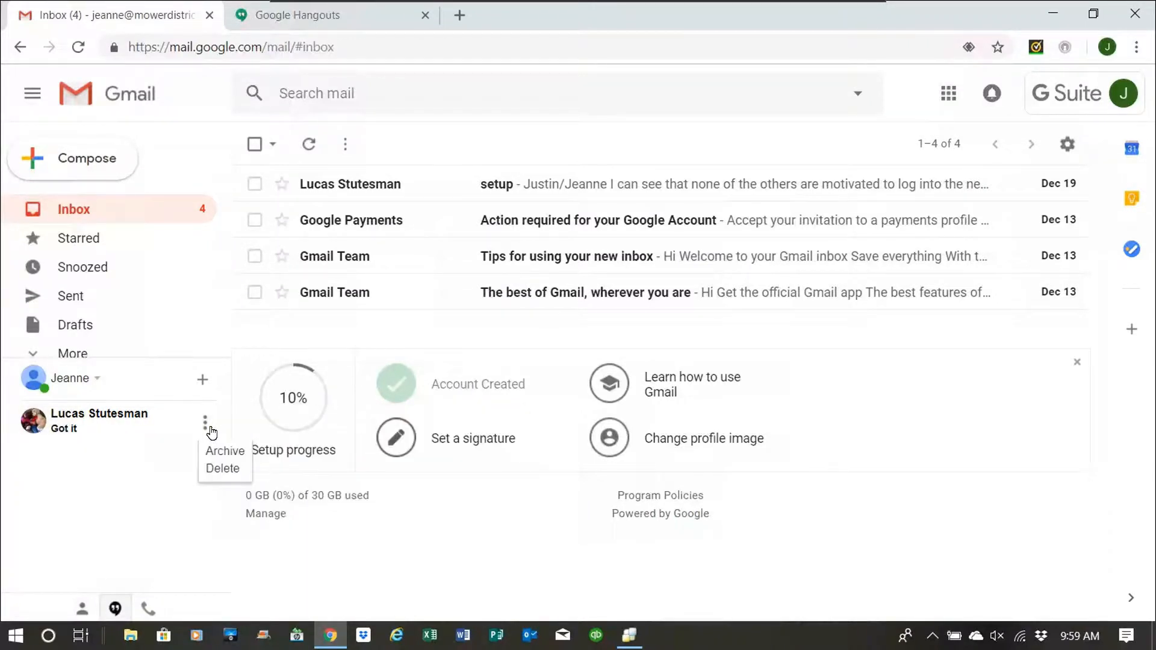
click(215, 472)
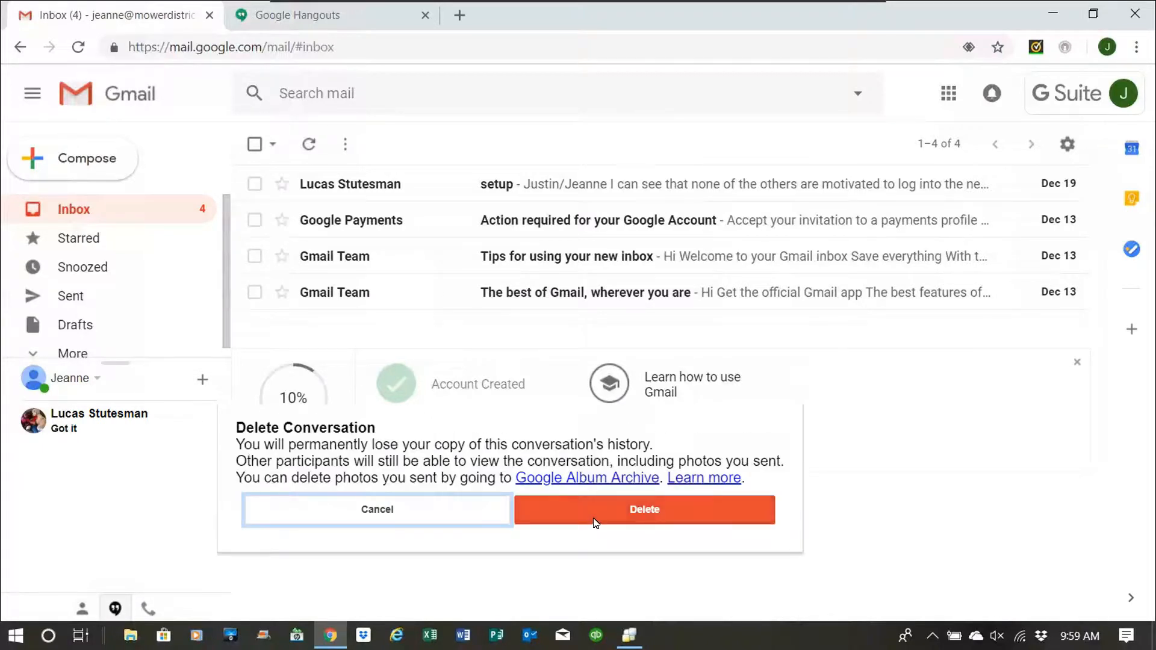
click(594, 521)
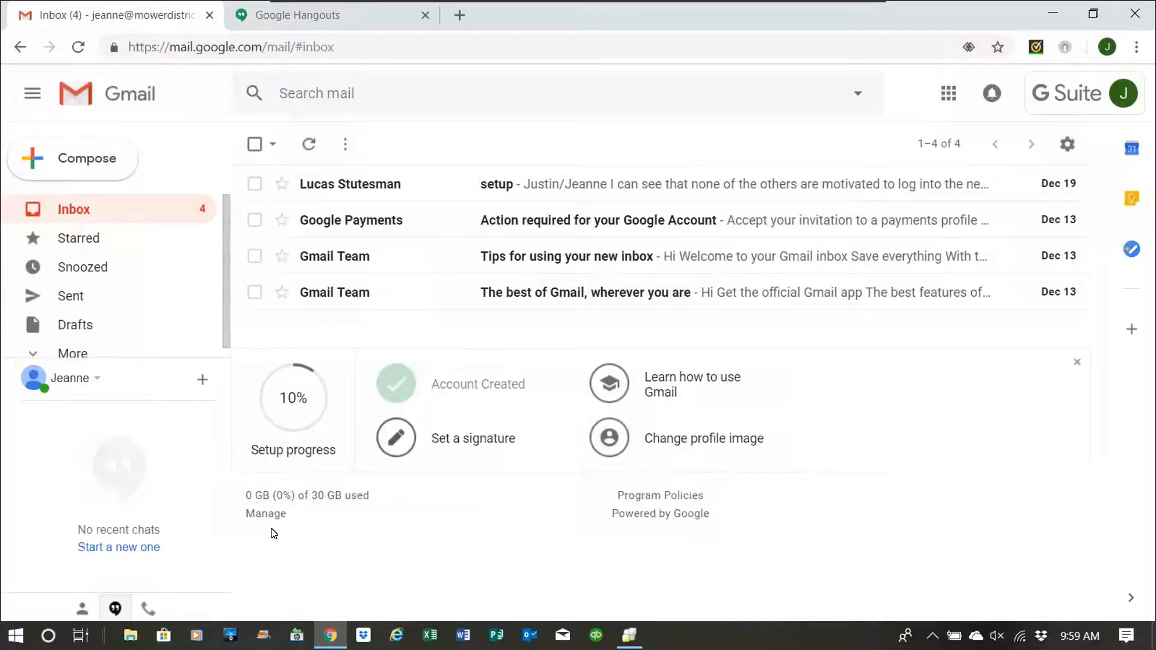
click(324, 29)
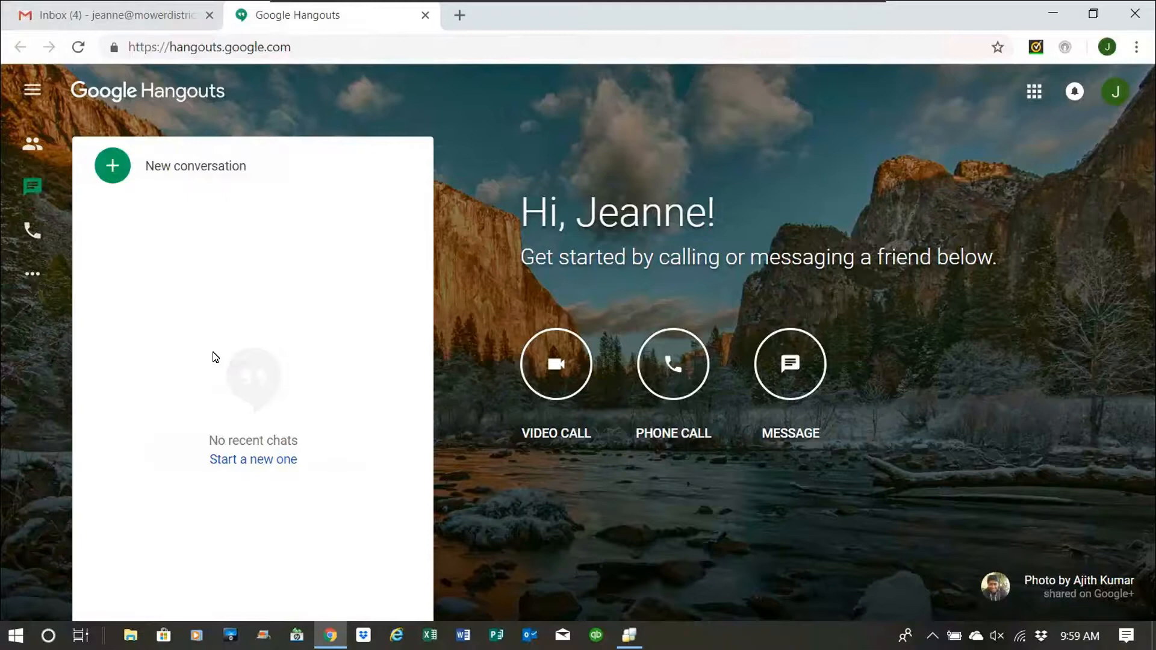
Step: In the Google apps list, move Contacts so it sits right after Calendar
click(1034, 94)
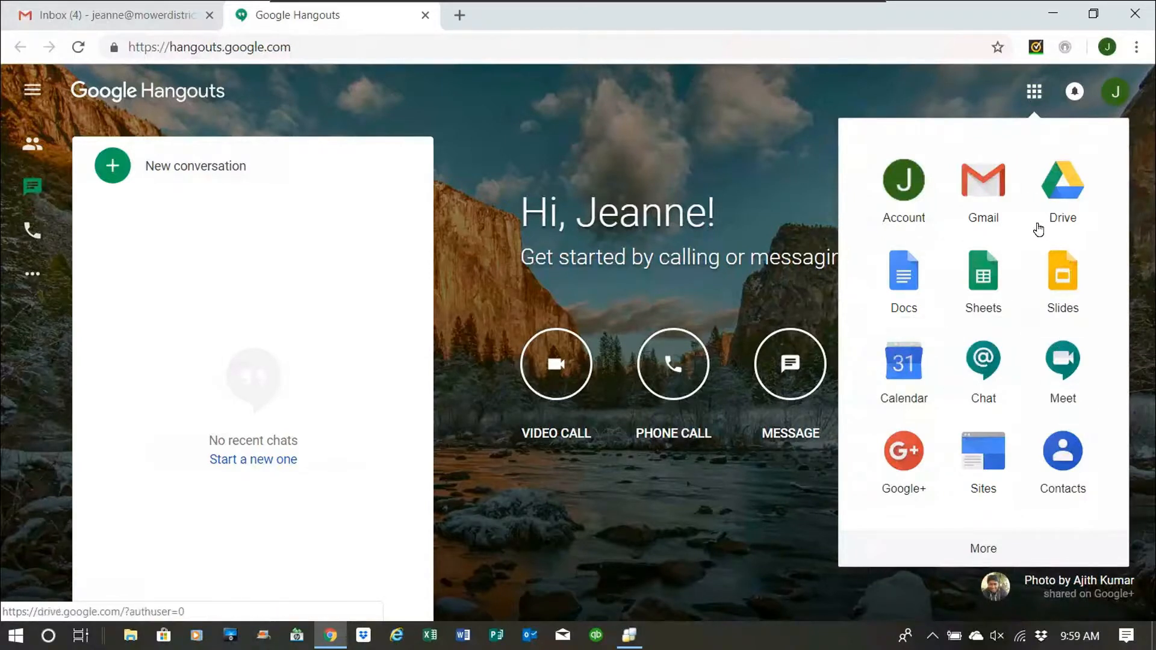
scroll(1018, 439, down, 1)
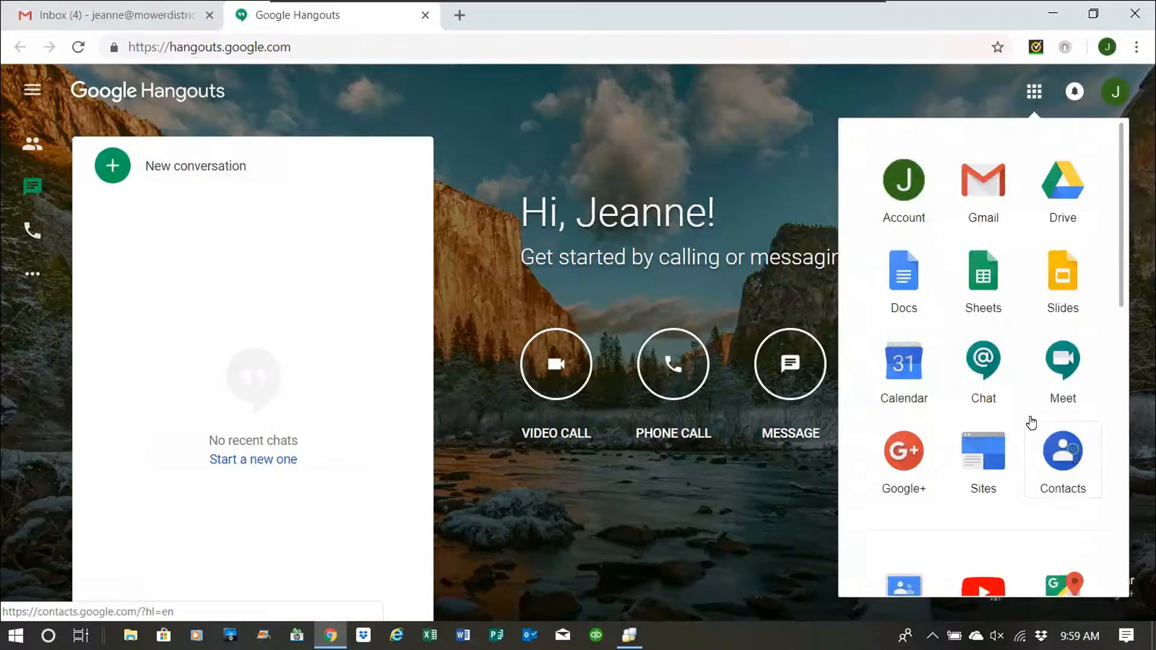
drag(1032, 423, 981, 386)
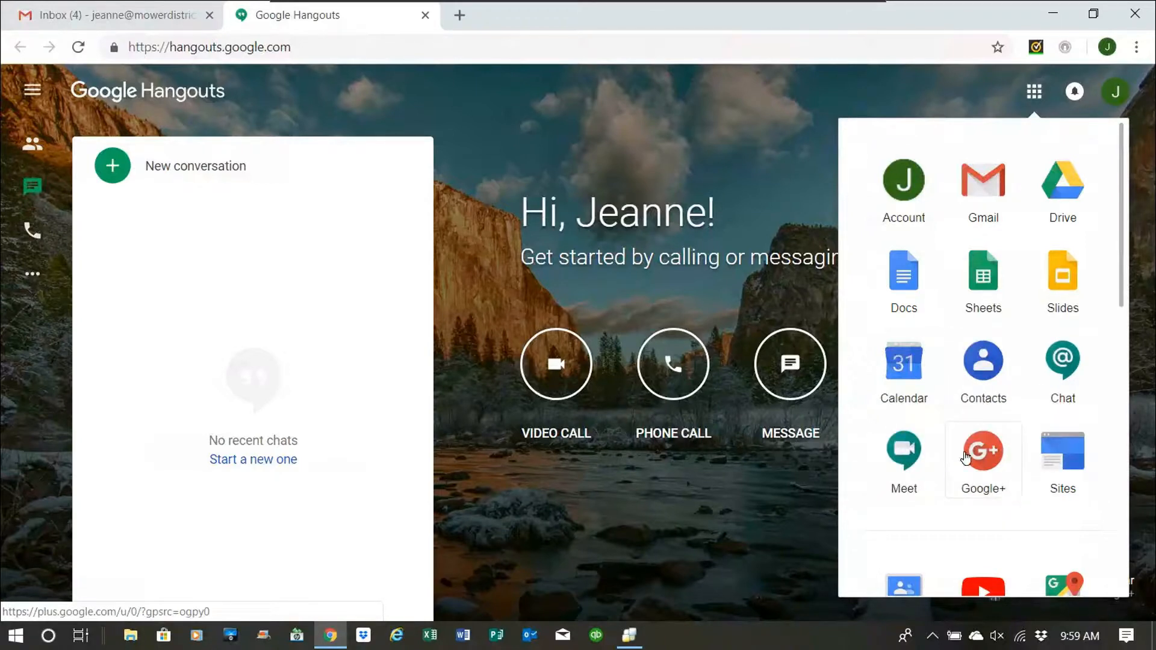
Step: Browse the G Suite Marketplace from the apps list, then close it
scroll(966, 457, down, 9)
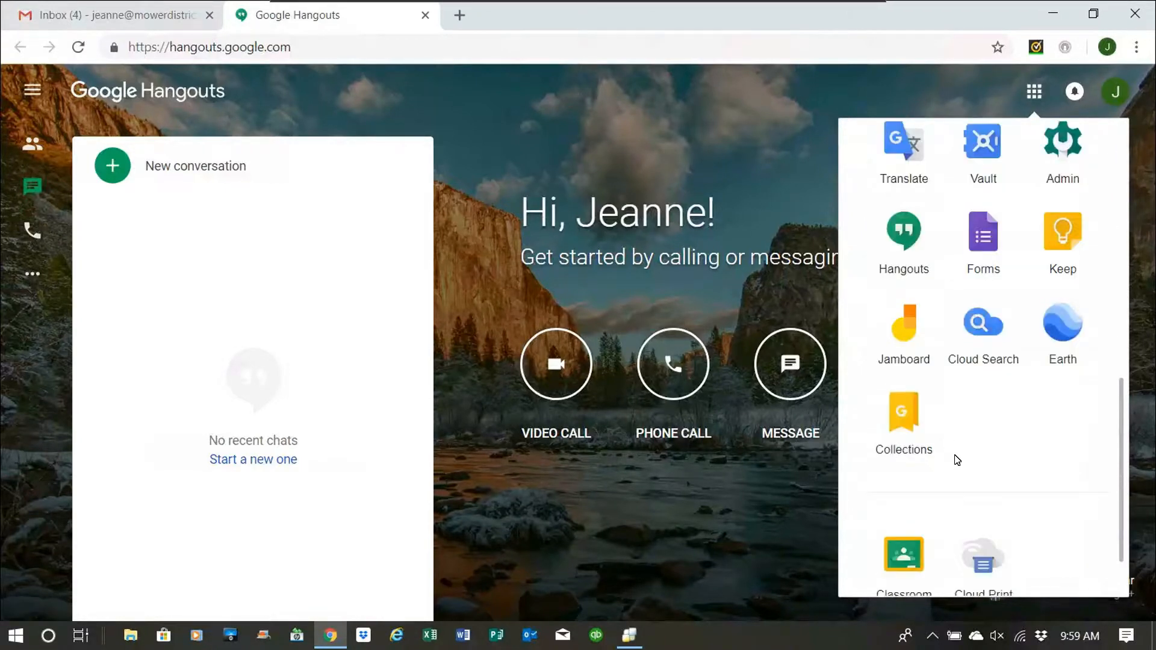
scroll(957, 445, down, 2)
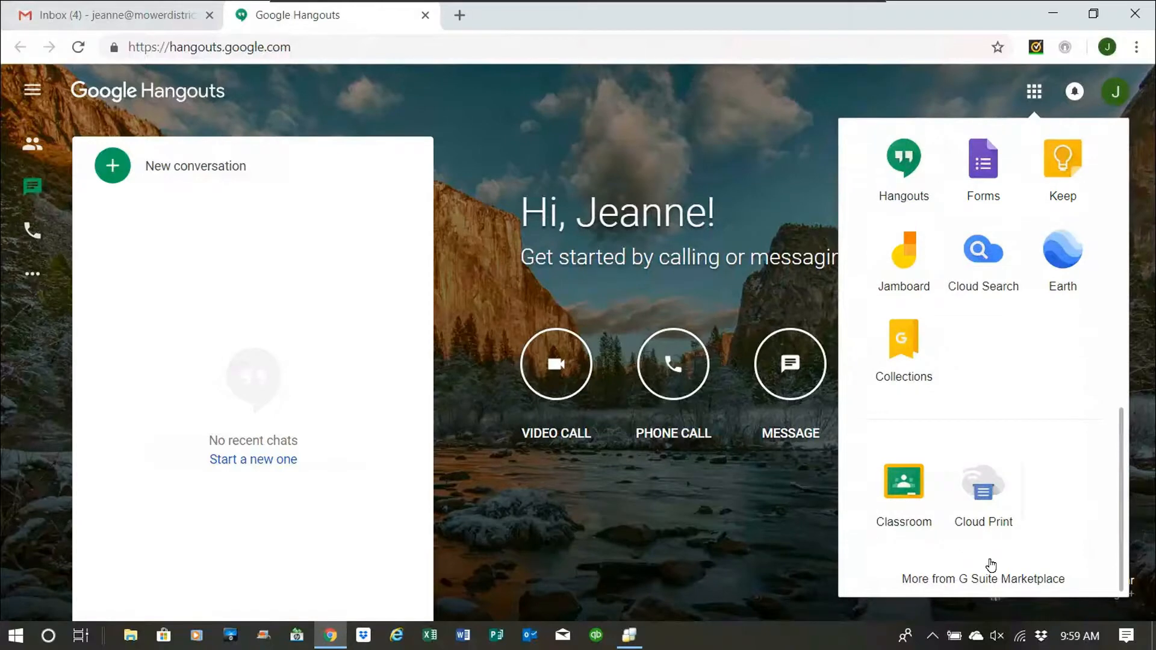
click(968, 582)
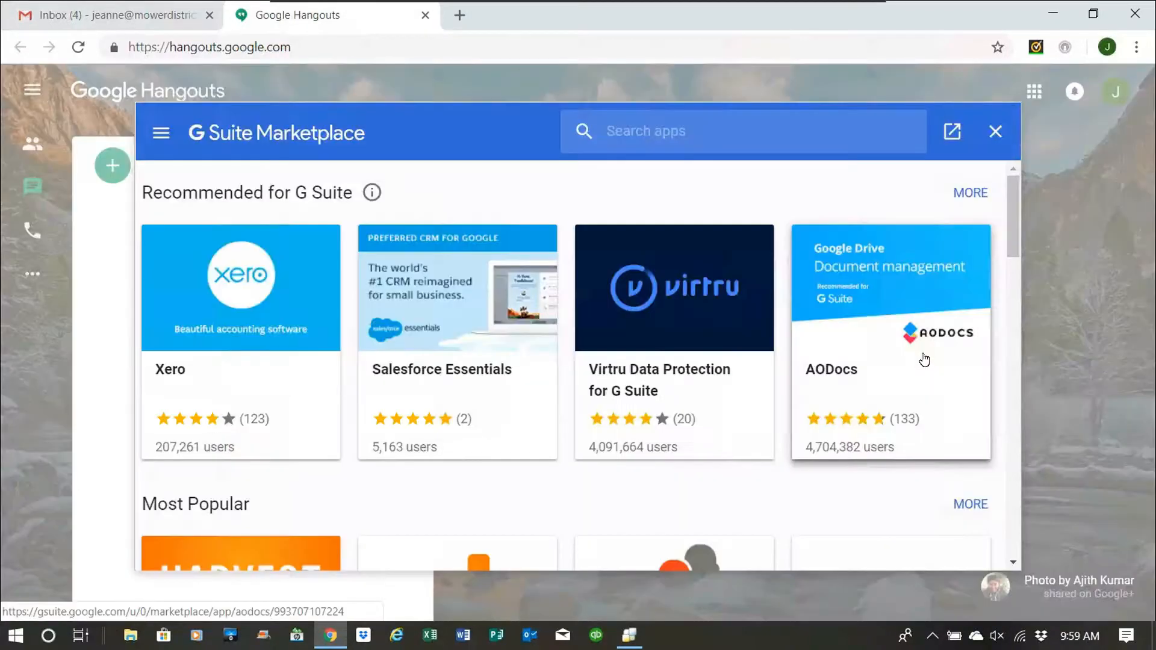
scroll(788, 343, down, 15)
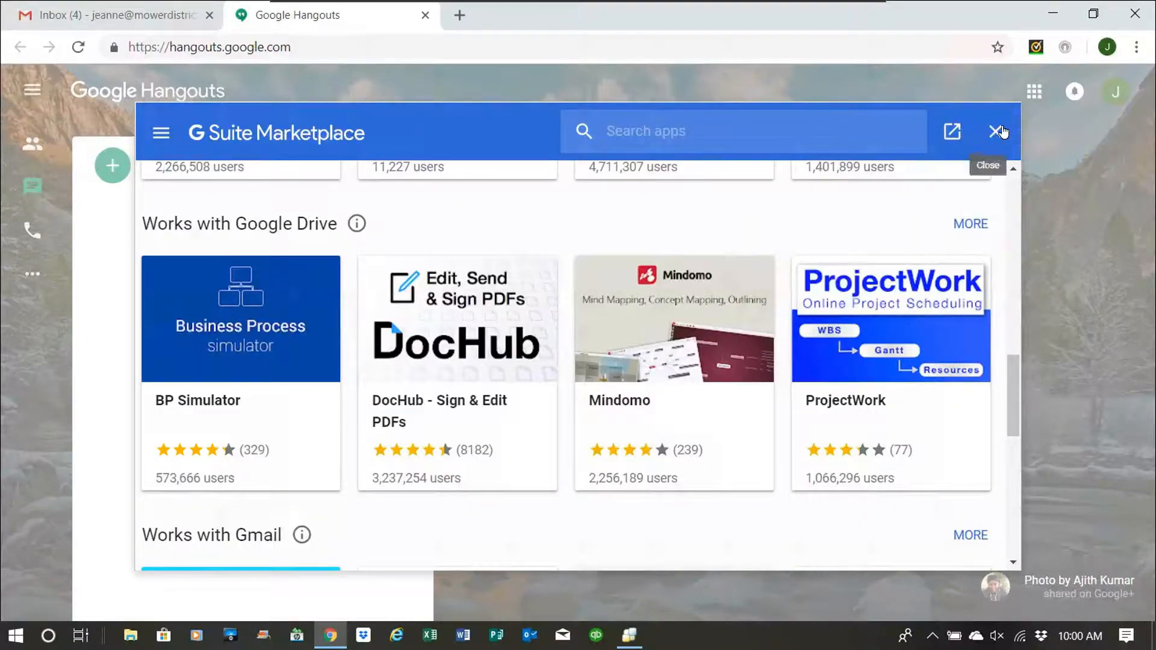
click(891, 99)
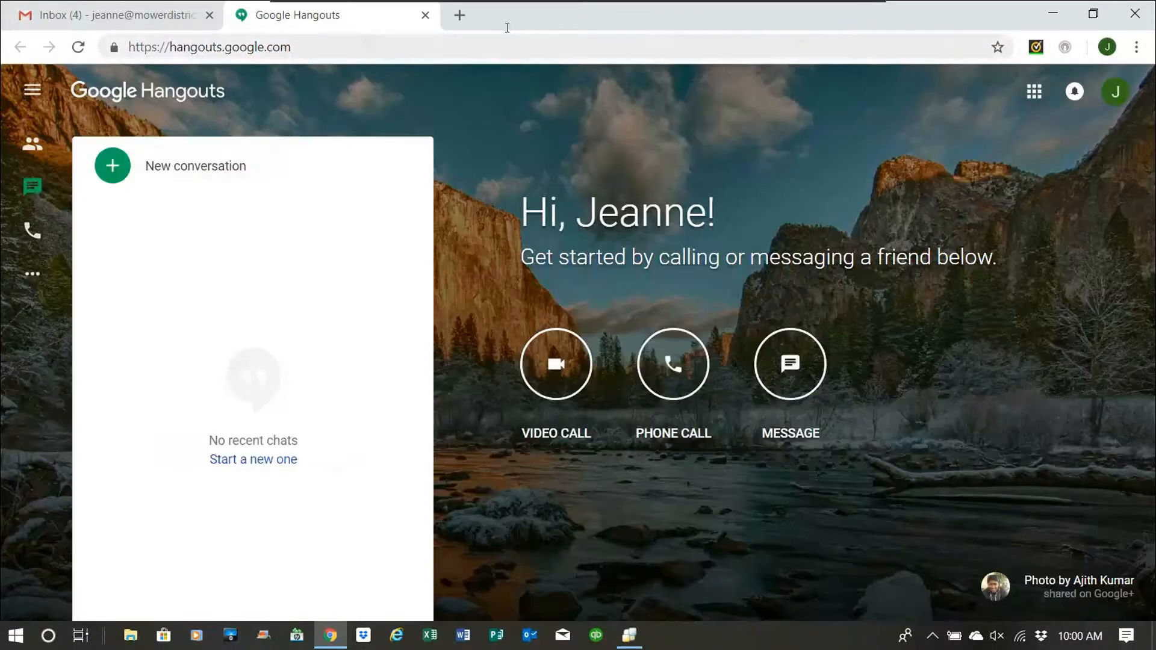
Step: Close the Hangouts page and launch Google Translate from Gmail's Google apps grid
click(425, 15)
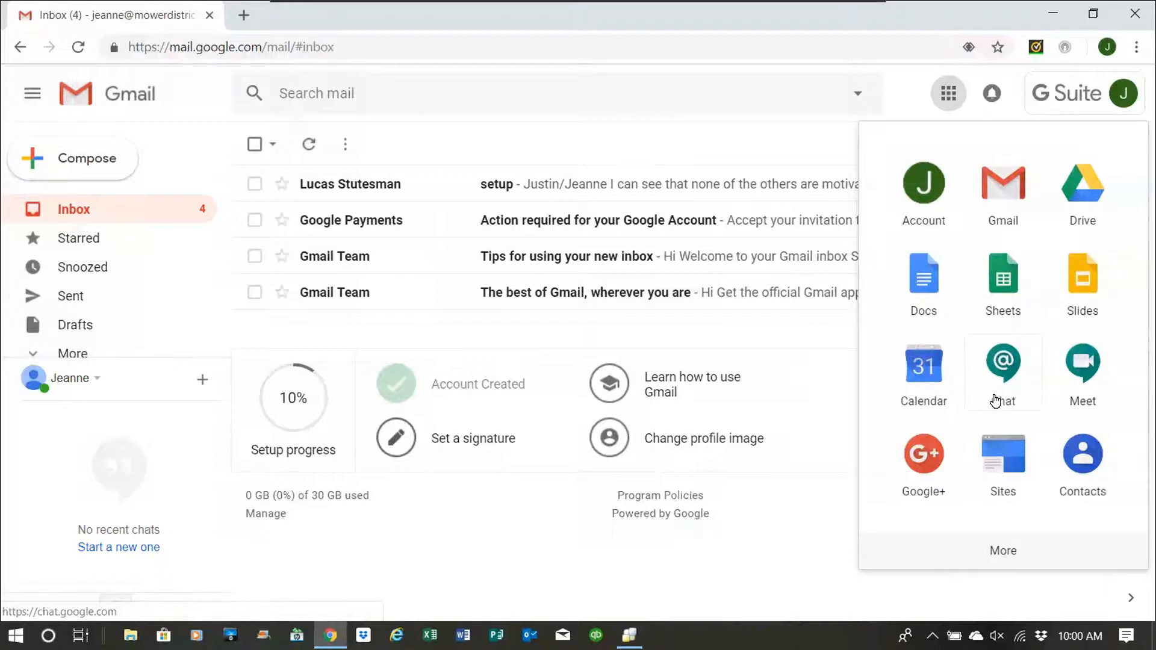
scroll(995, 402, down, 3)
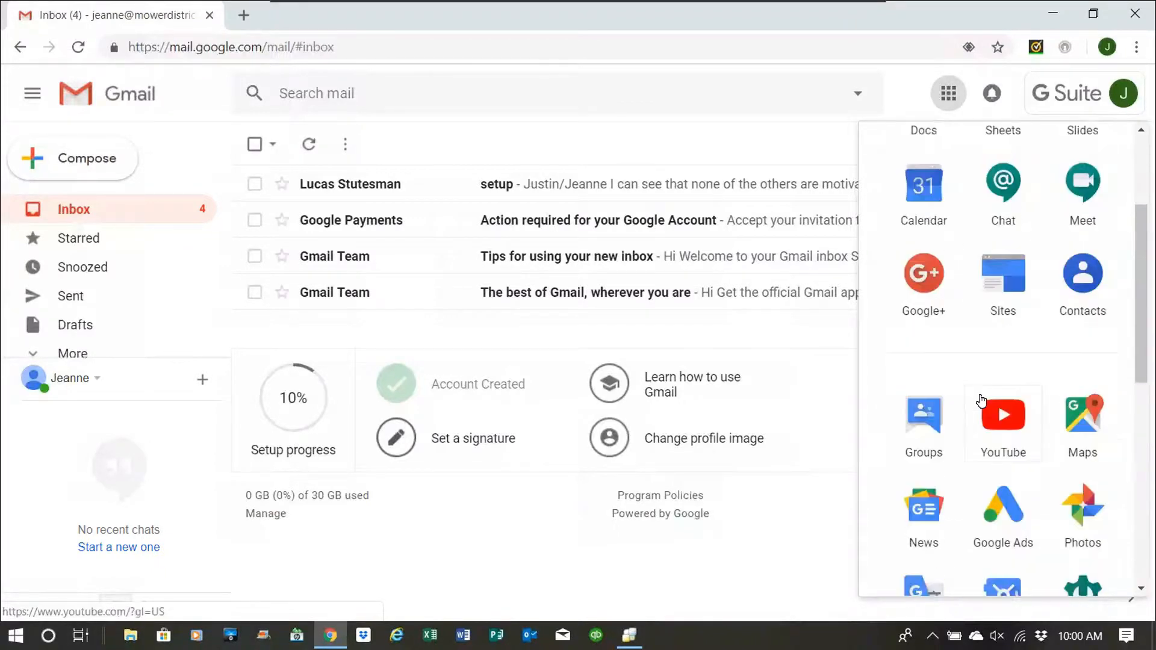
scroll(983, 402, down, 2)
scroll(982, 402, down, 2)
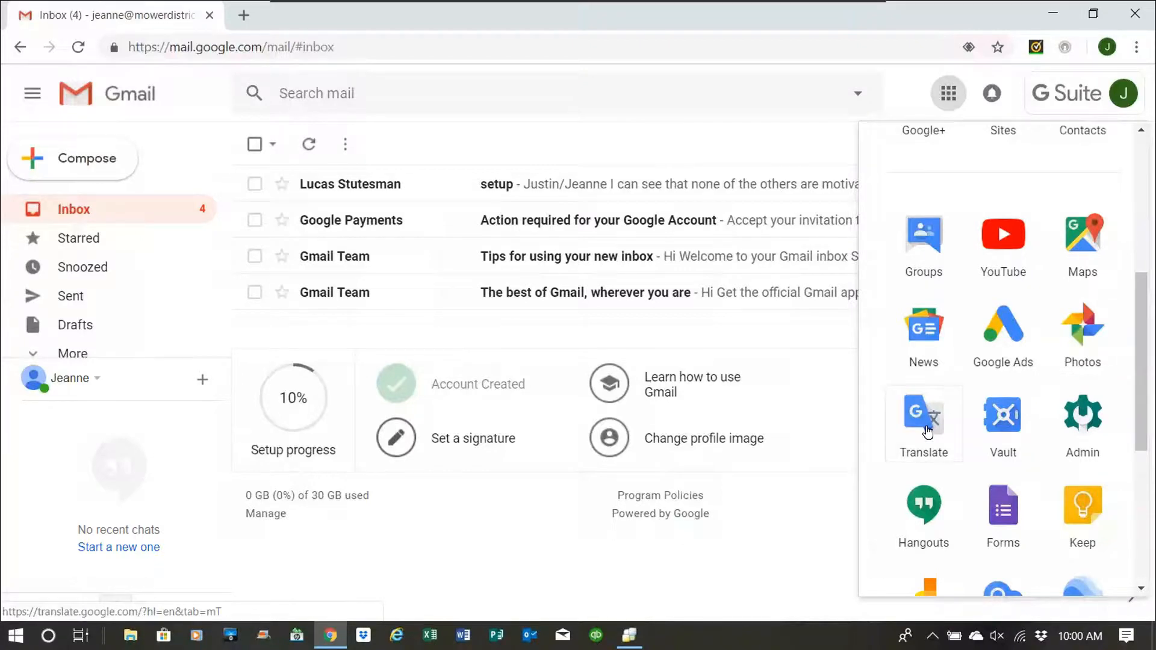
click(928, 431)
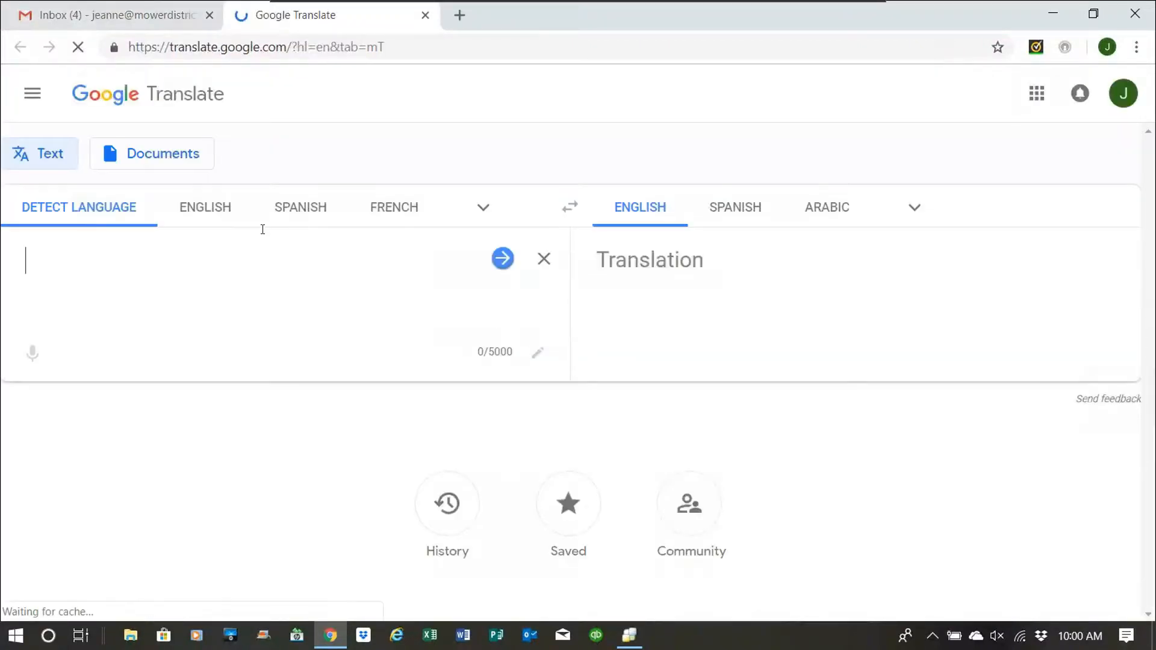
Step: Translate 'Help me help you!' from English to Spanish
click(205, 216)
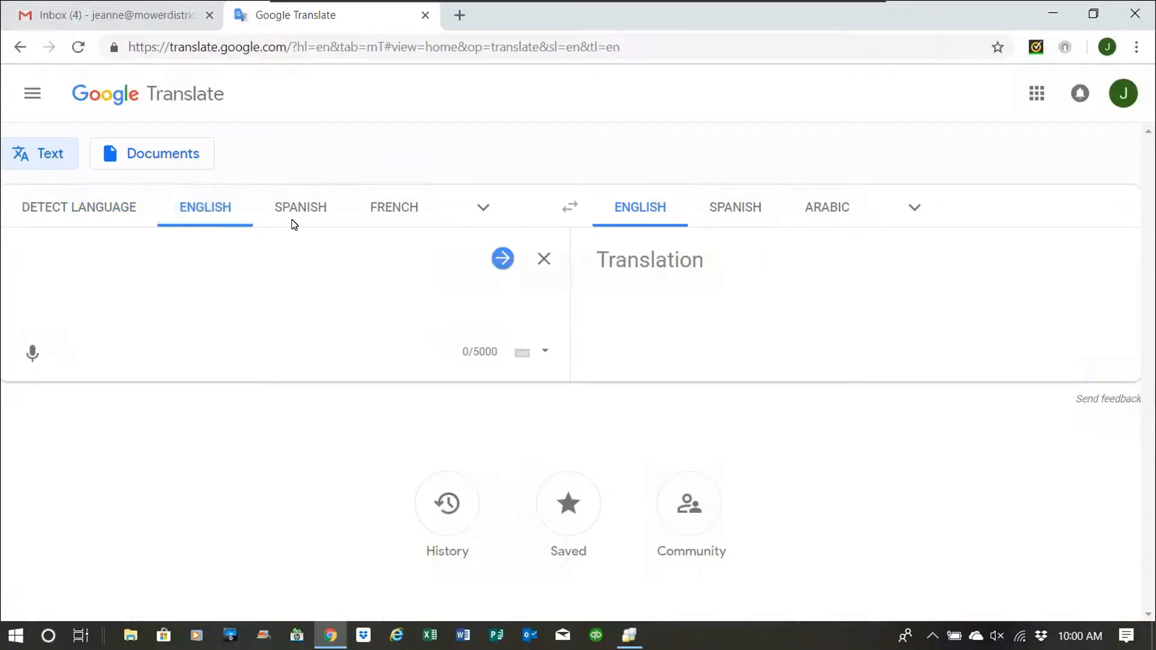
click(731, 213)
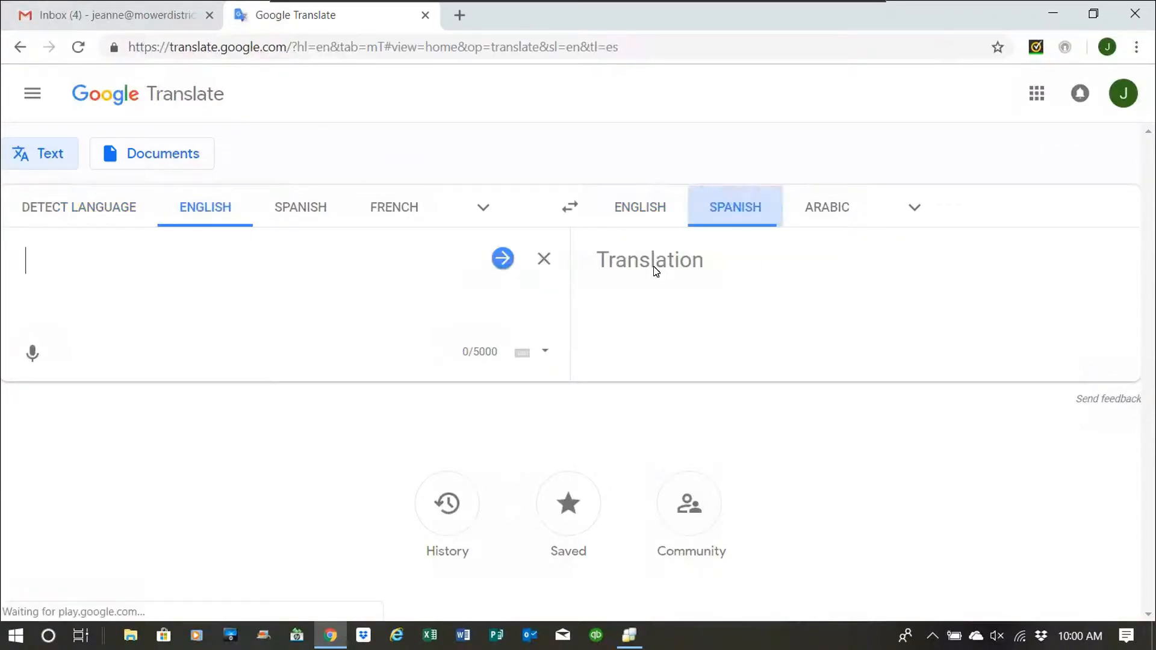
click(215, 306)
text(Help )
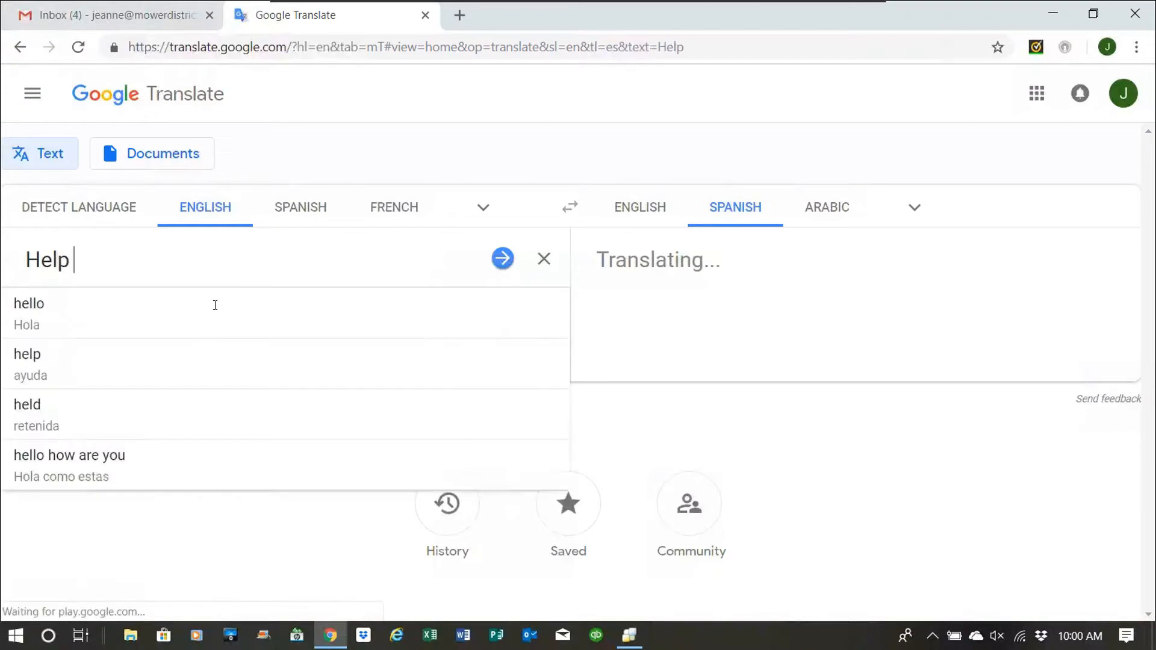
text(me help you!)
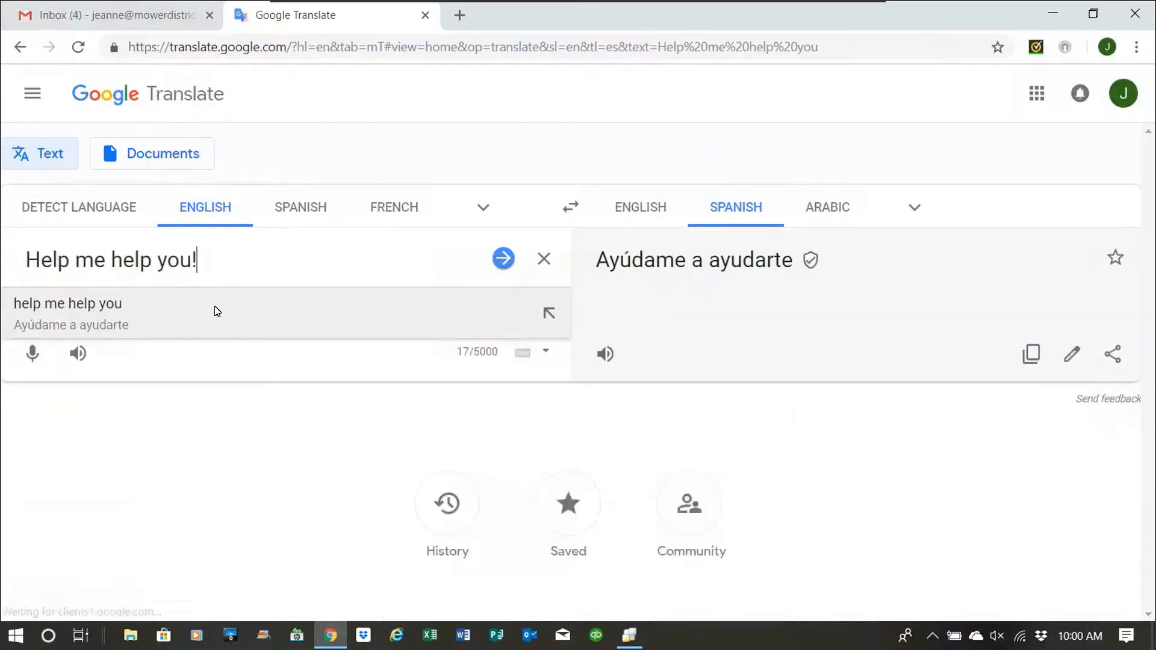
Step: Copy the Spanish translation '¡Ayúdame a ayudarte!' and return to the Gmail inbox
triple_click(762, 270)
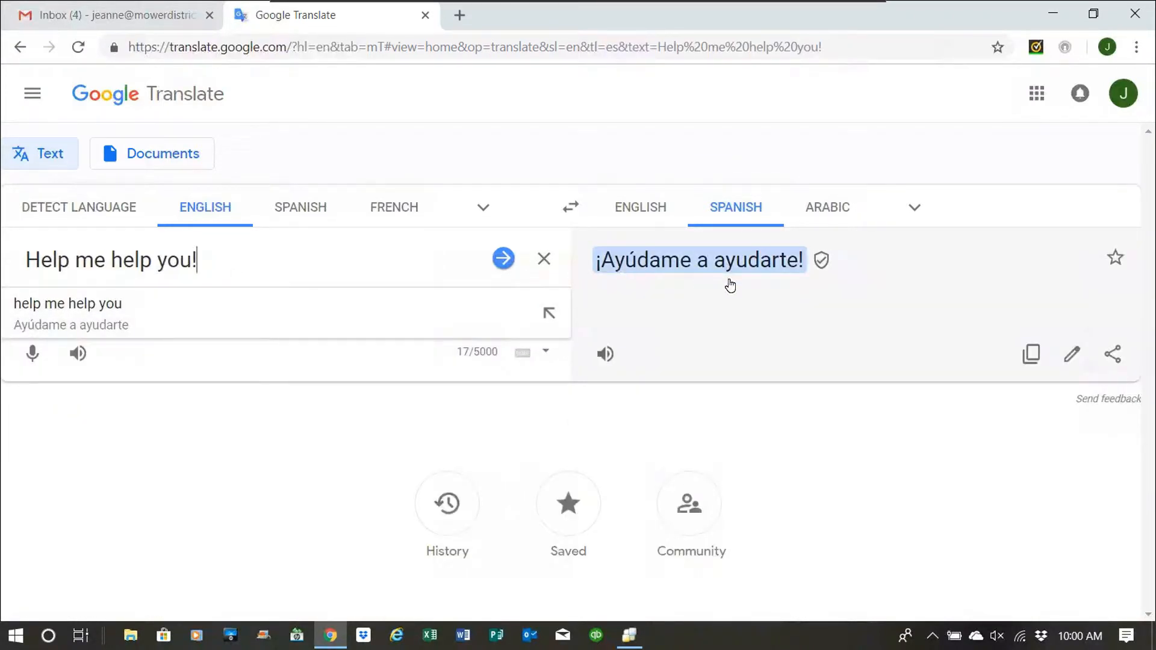
click(731, 286)
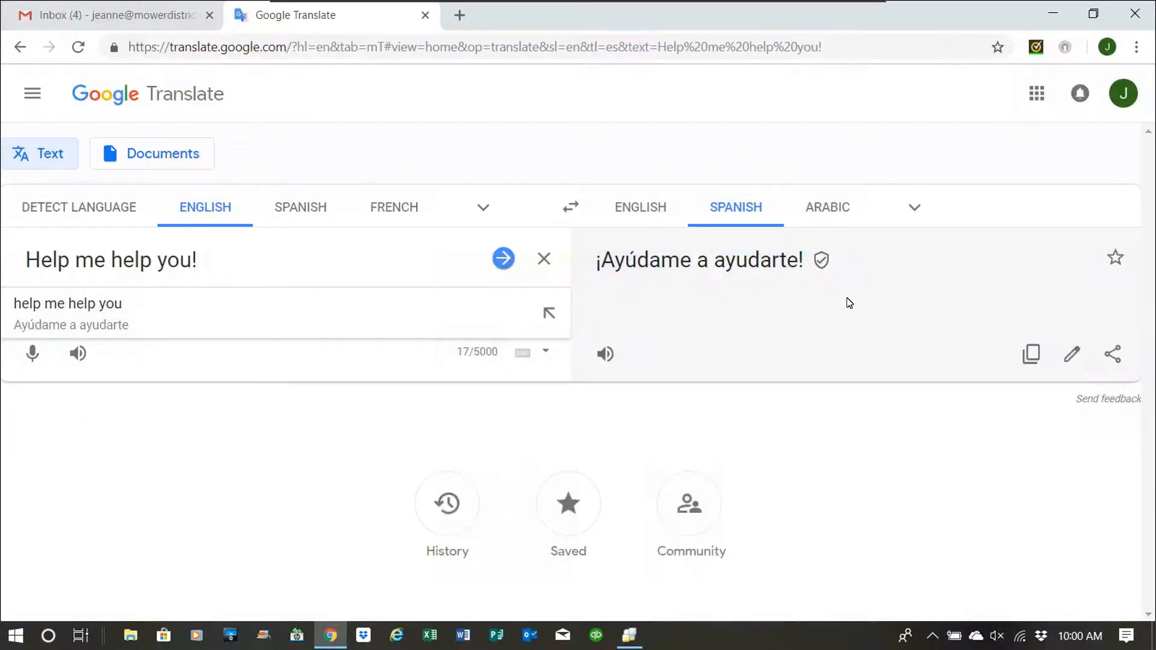
click(1024, 359)
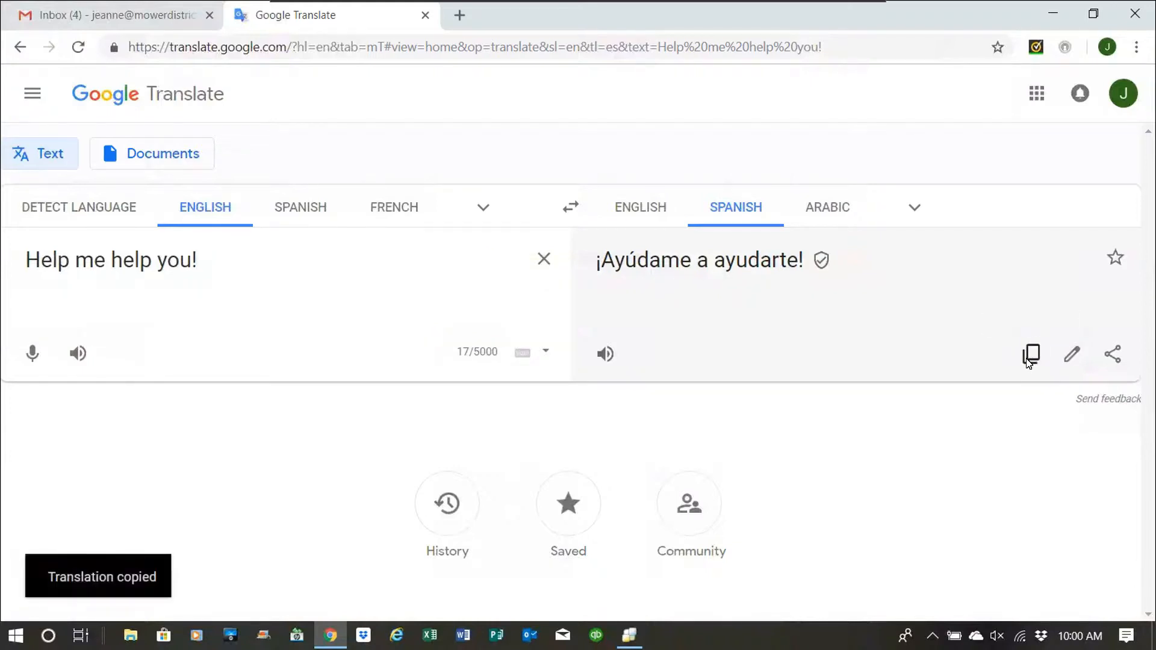
click(158, 18)
Step: Save a new message containing '¡Ayúdame a ayudarte!' as a draft and view the Drafts list
click(90, 163)
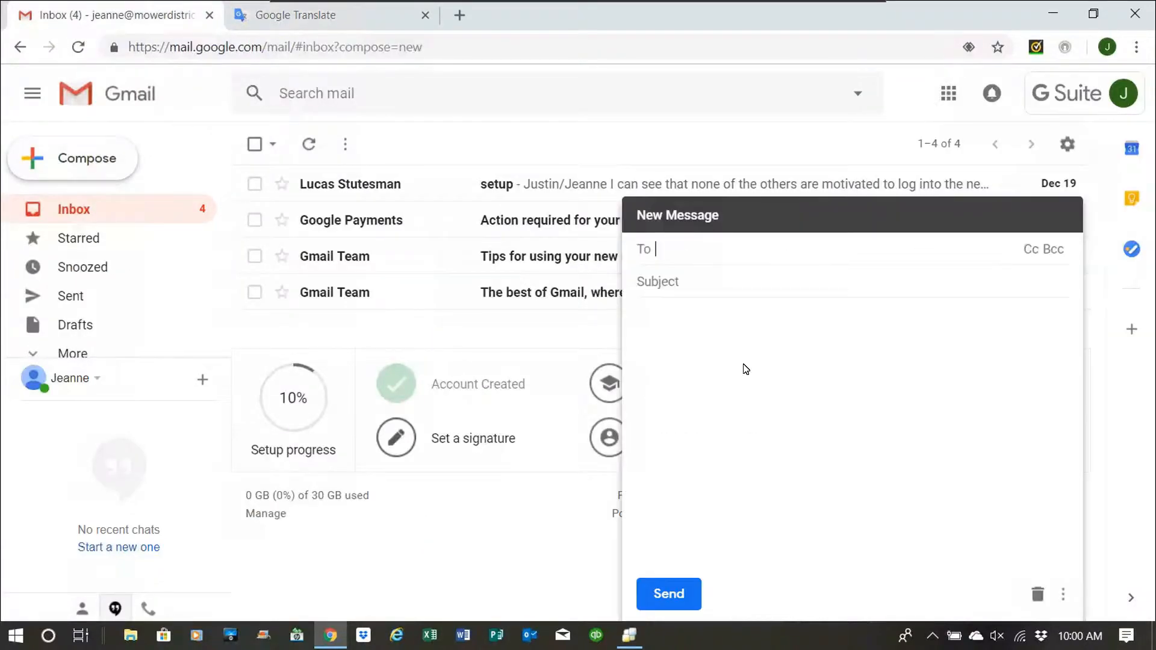
click(694, 332)
key(ctrl+v)
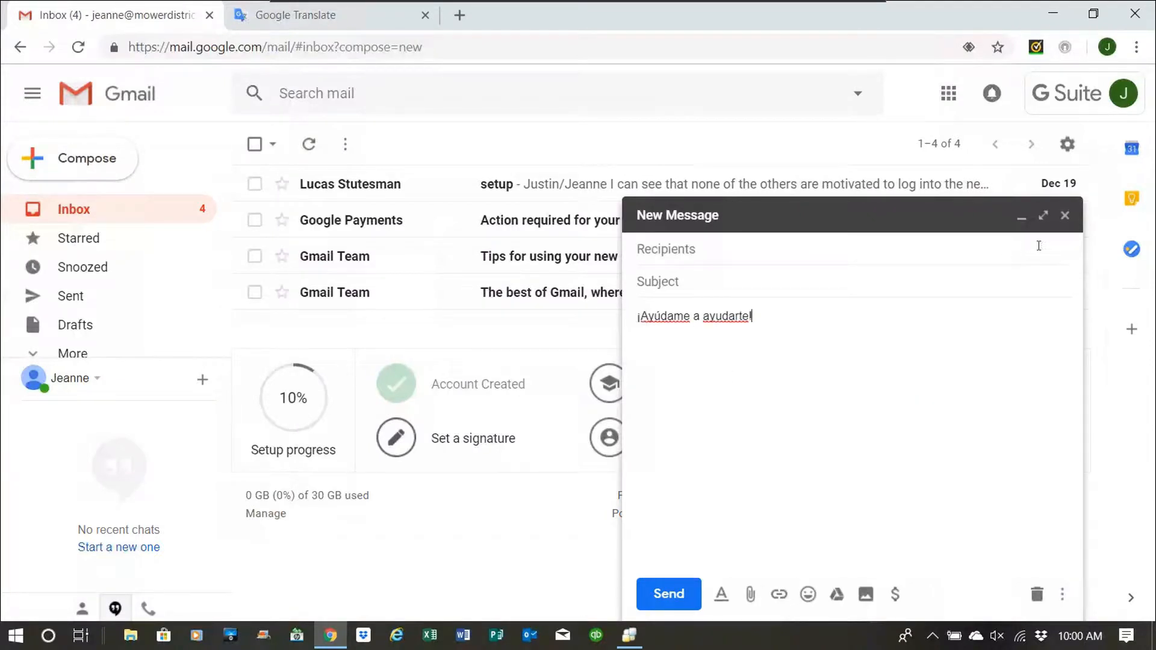
click(1065, 217)
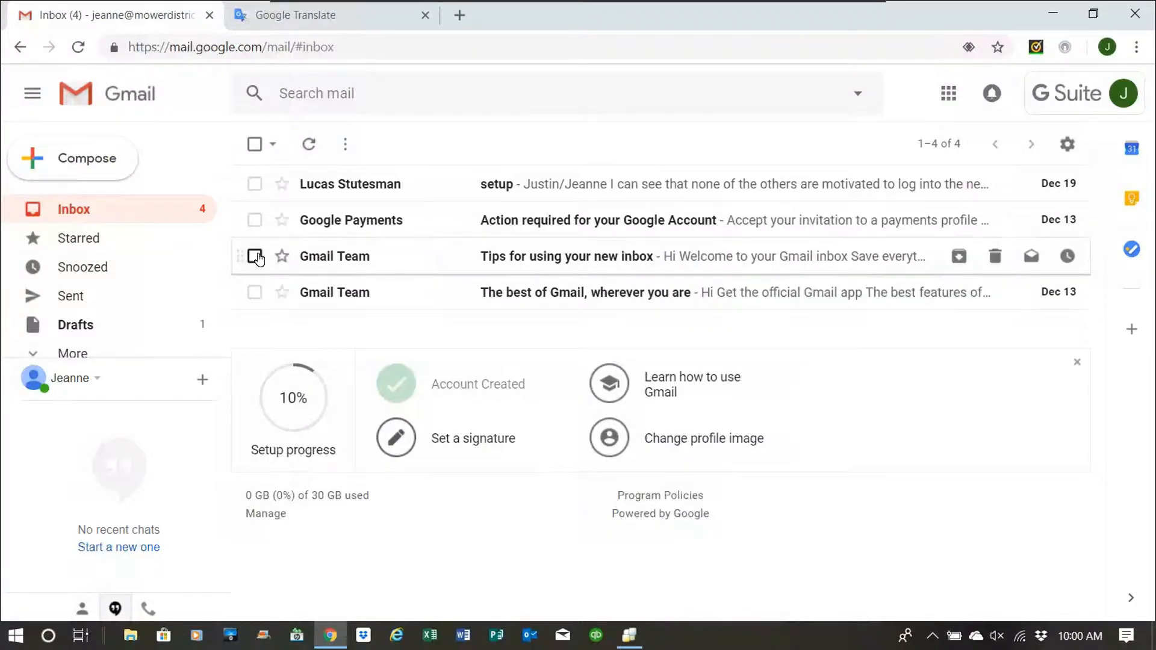
click(84, 332)
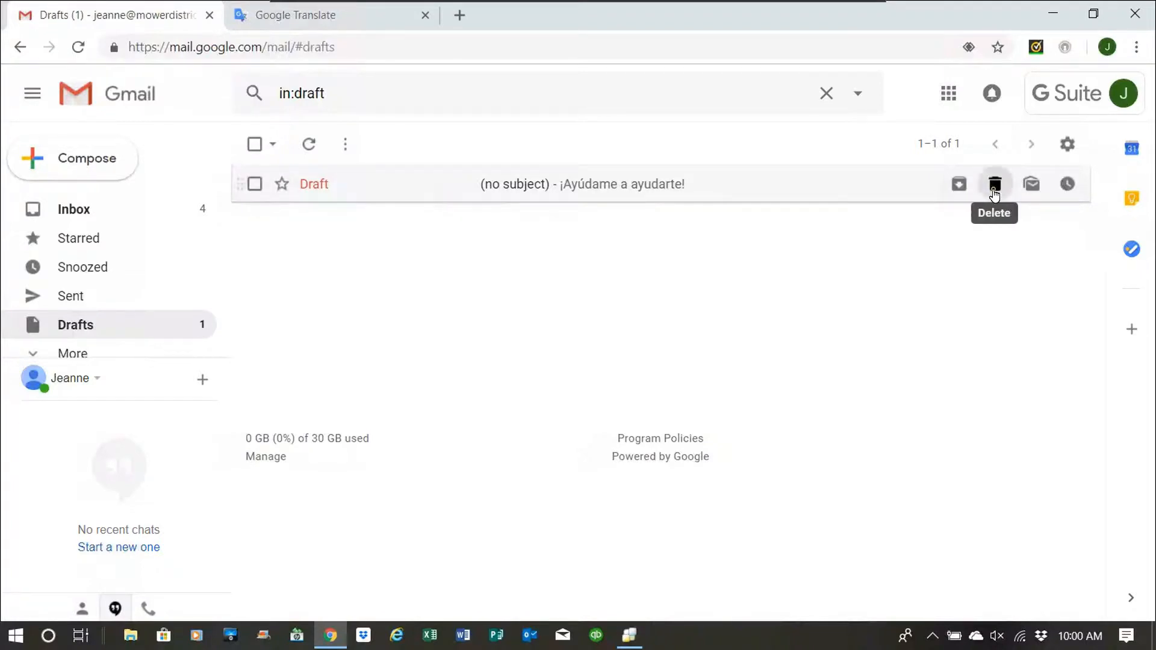
Step: Trash the '¡Ayúdame a ayudarte!' draft and go back to the inbox
click(994, 187)
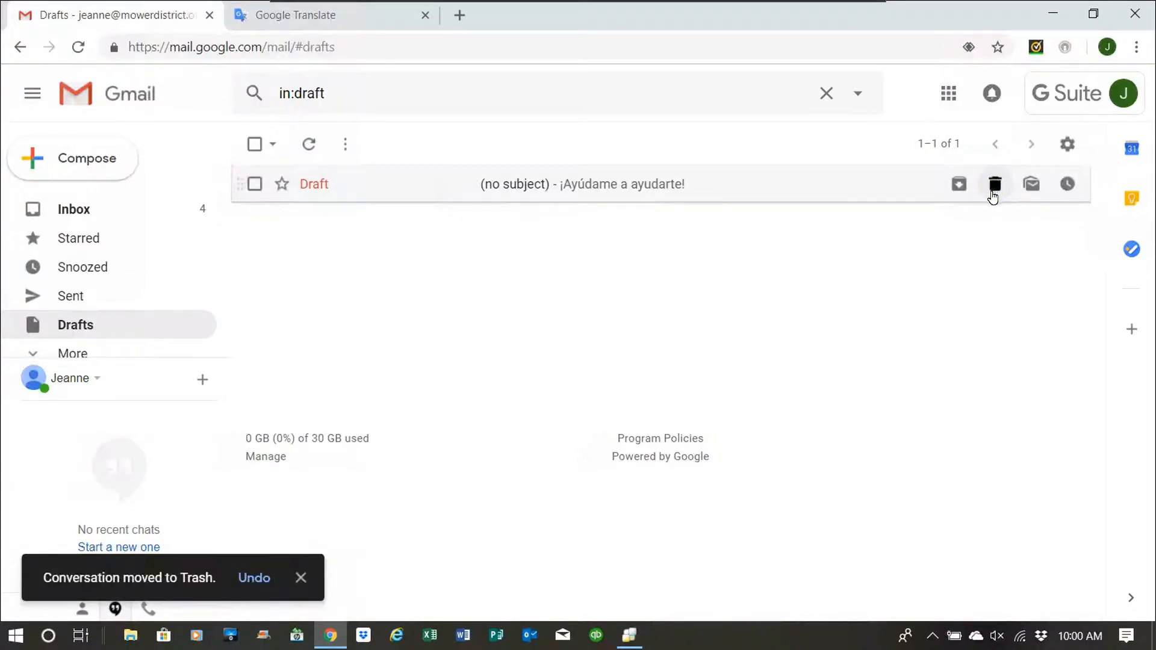
click(81, 218)
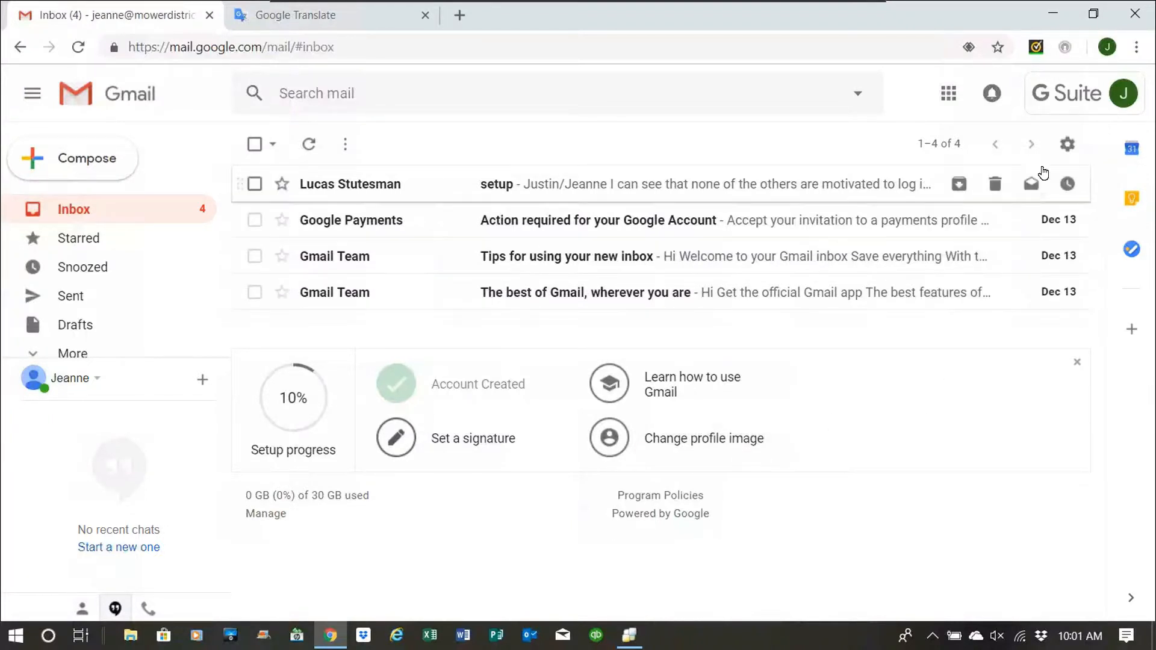
click(1069, 147)
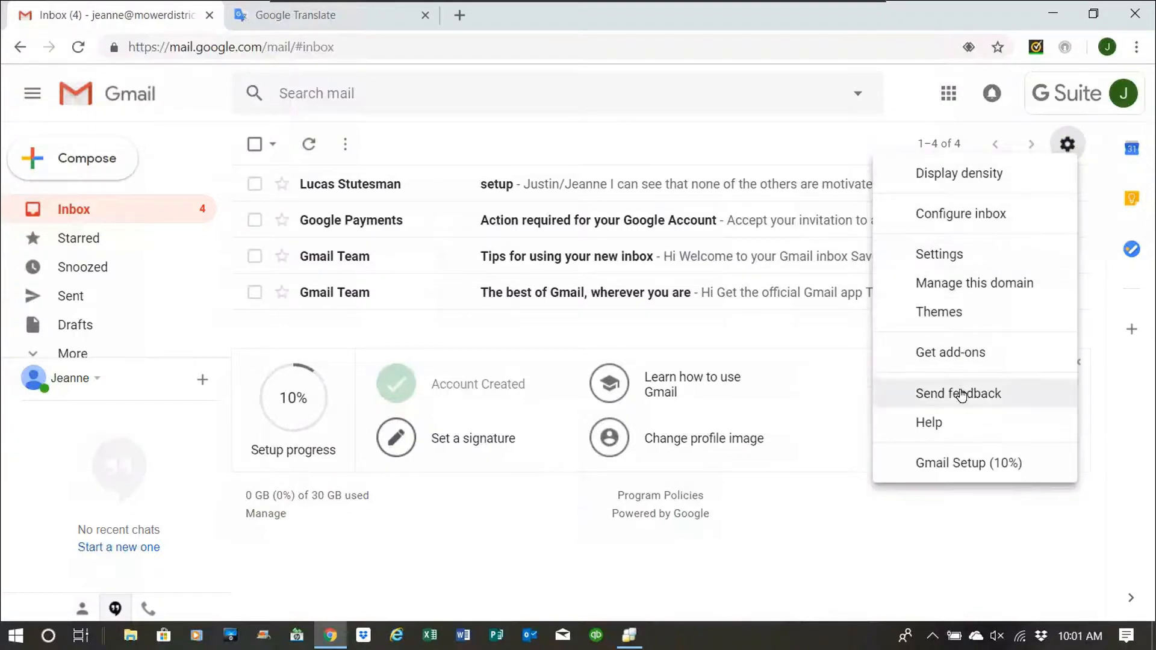
click(955, 257)
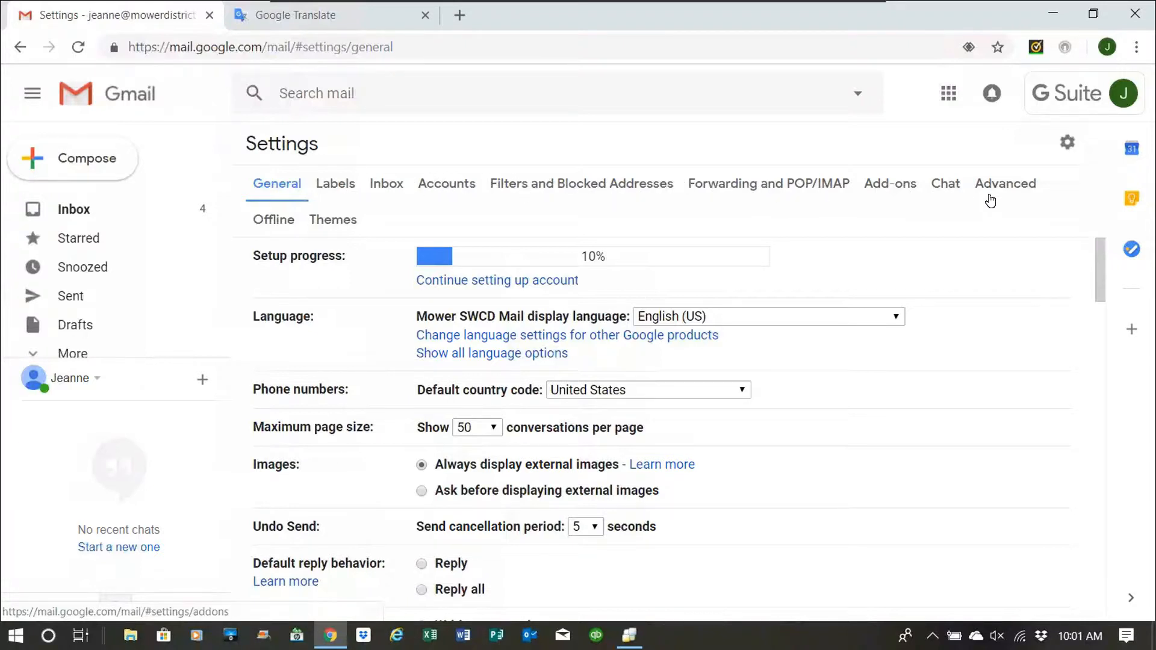
scroll(371, 304, down, 18)
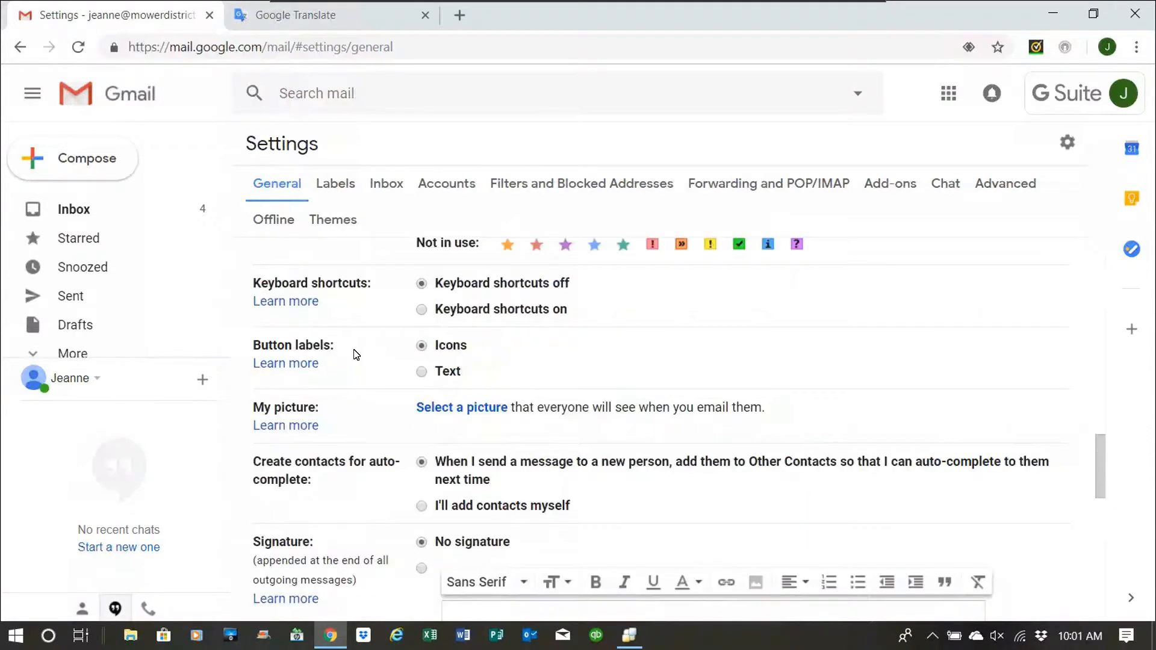
scroll(354, 355, down, 5)
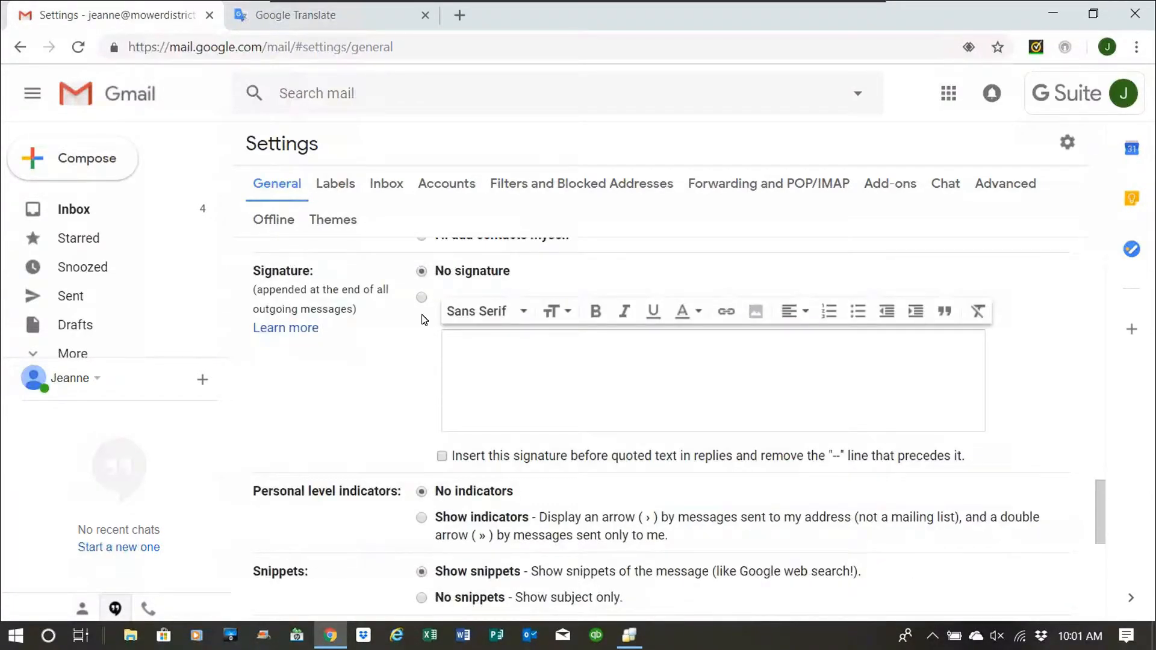
scroll(343, 392, up, 1)
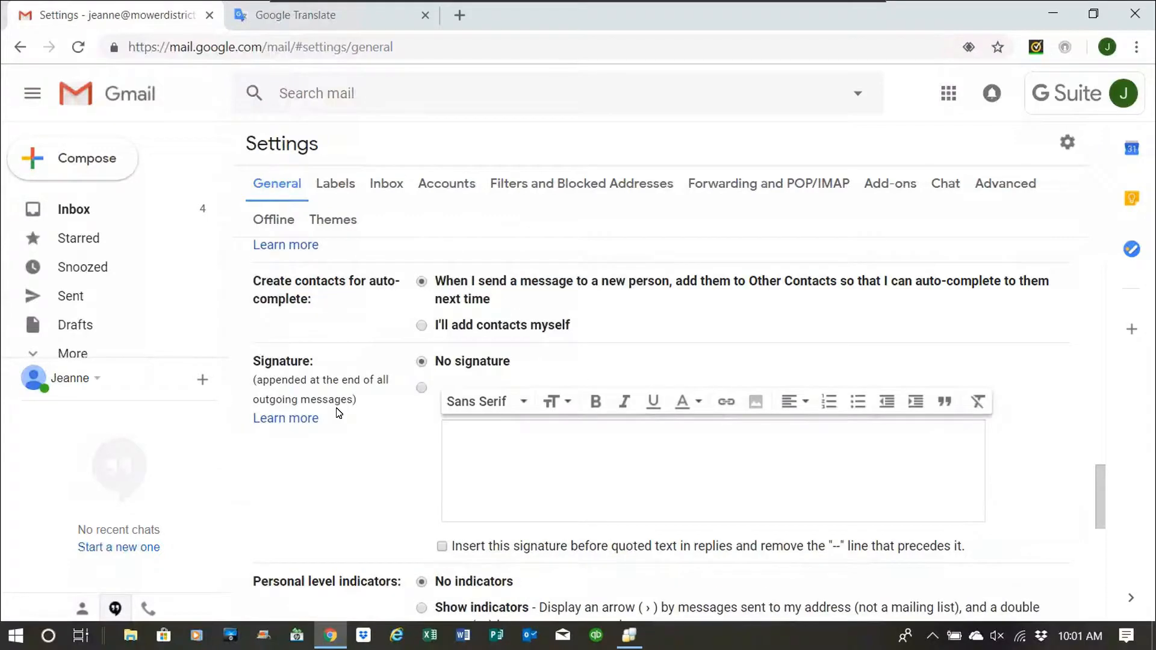
scroll(339, 438, up, 3)
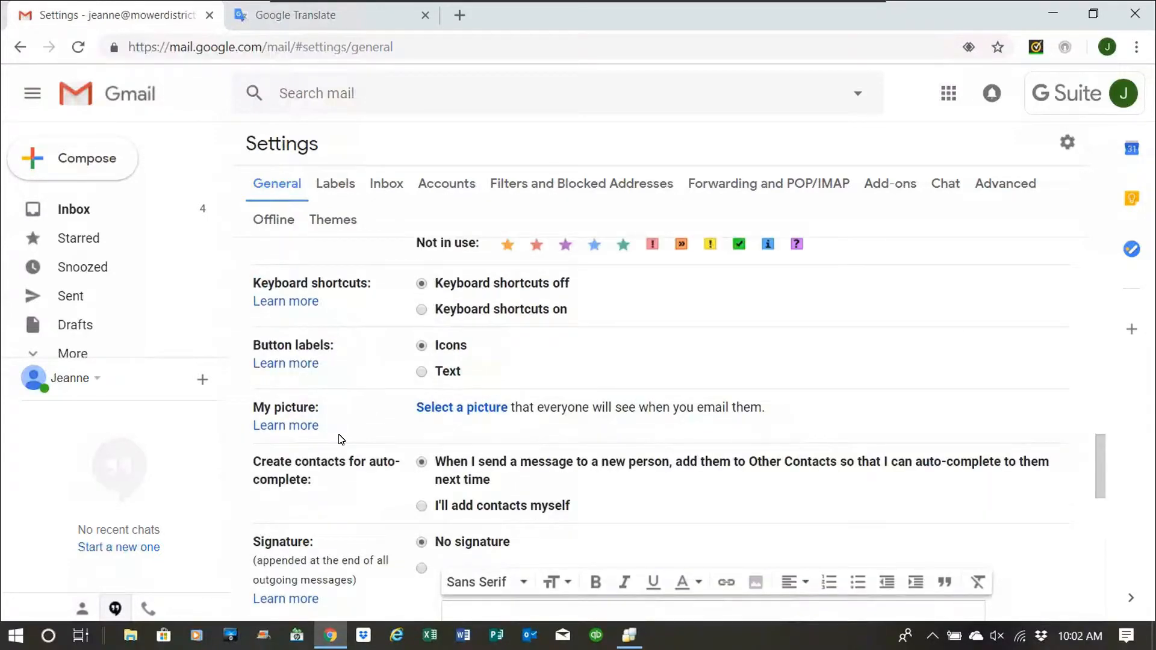
scroll(339, 438, down, 10)
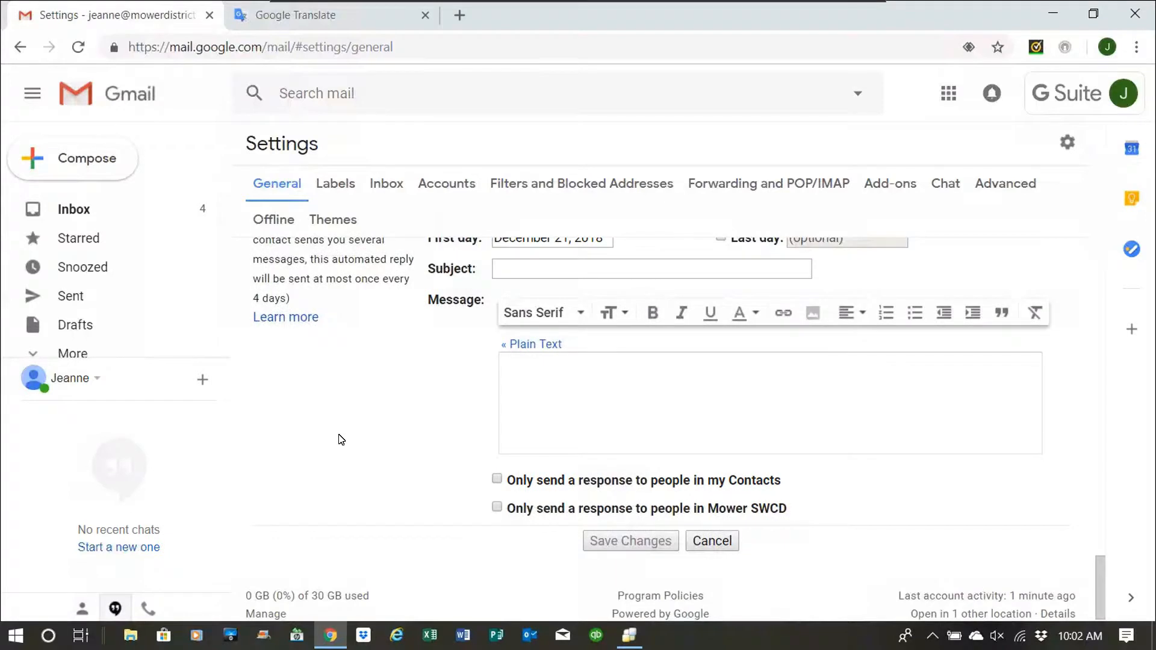
scroll(340, 439, up, 6)
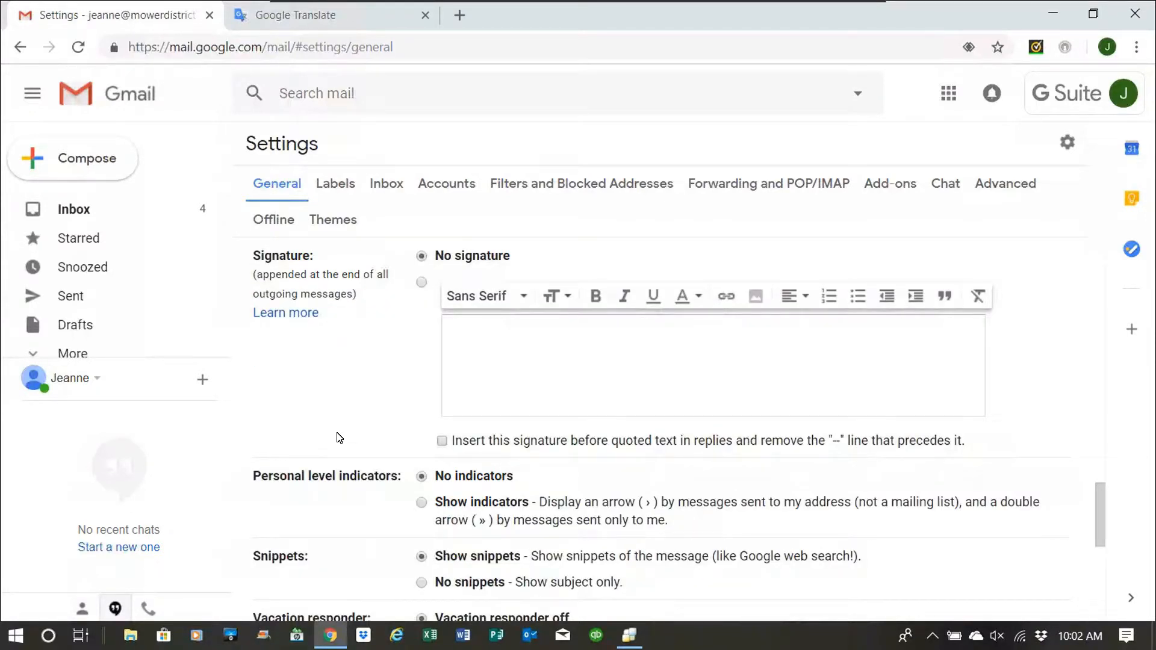
scroll(339, 438, up, 2)
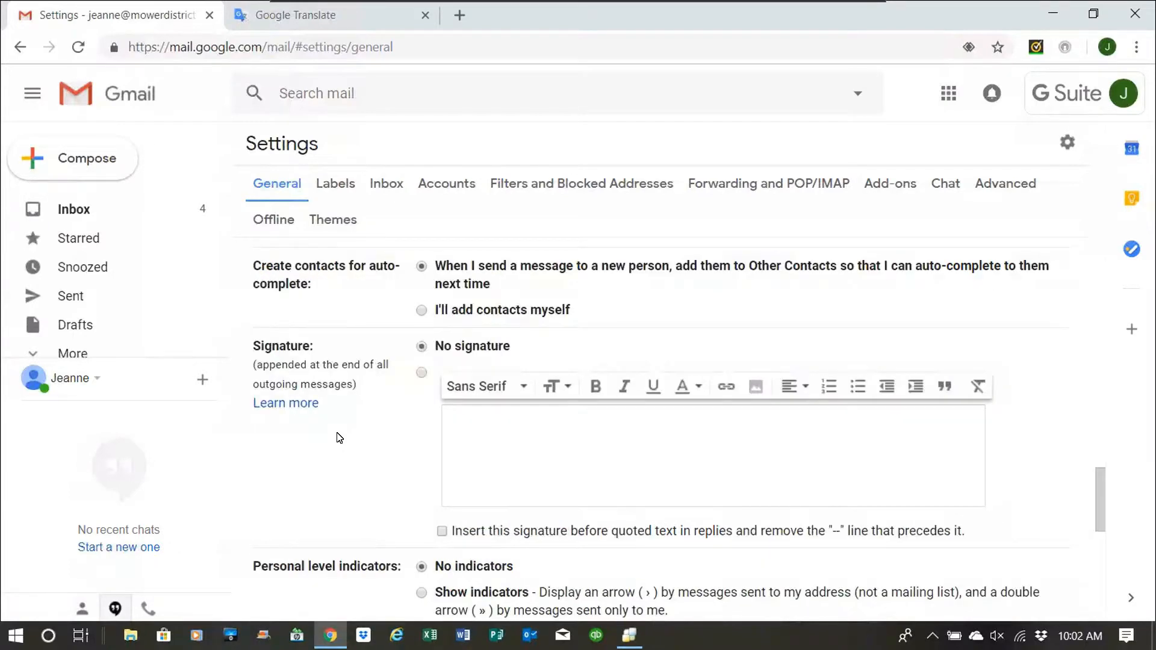
scroll(339, 438, up, 2)
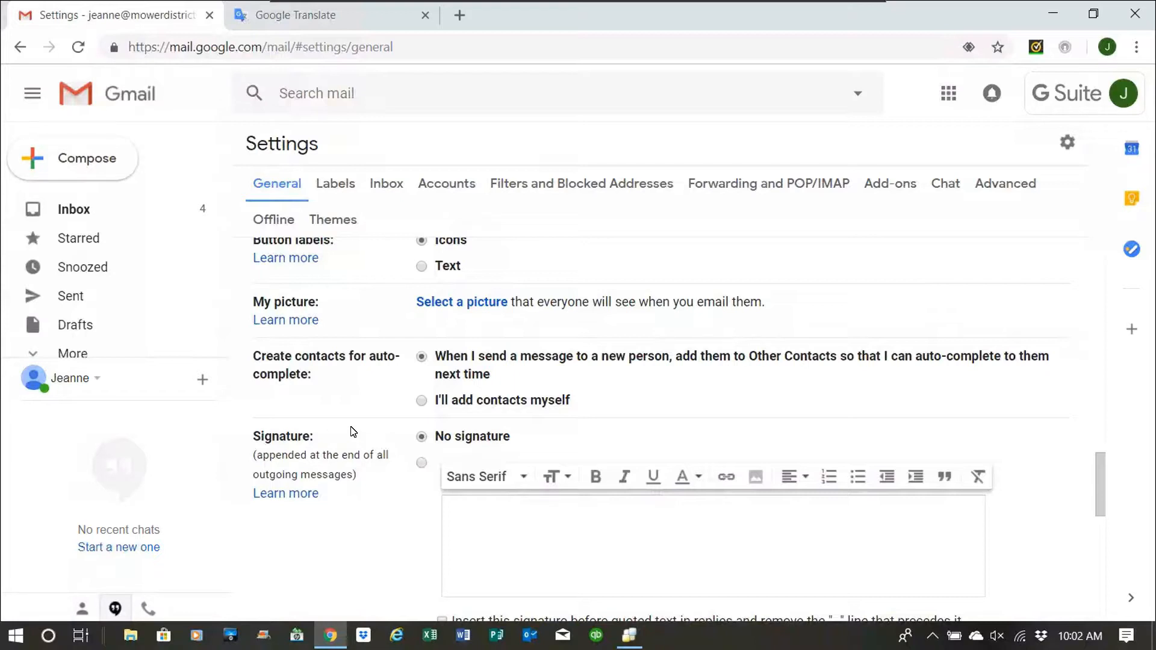
scroll(384, 423, up, 3)
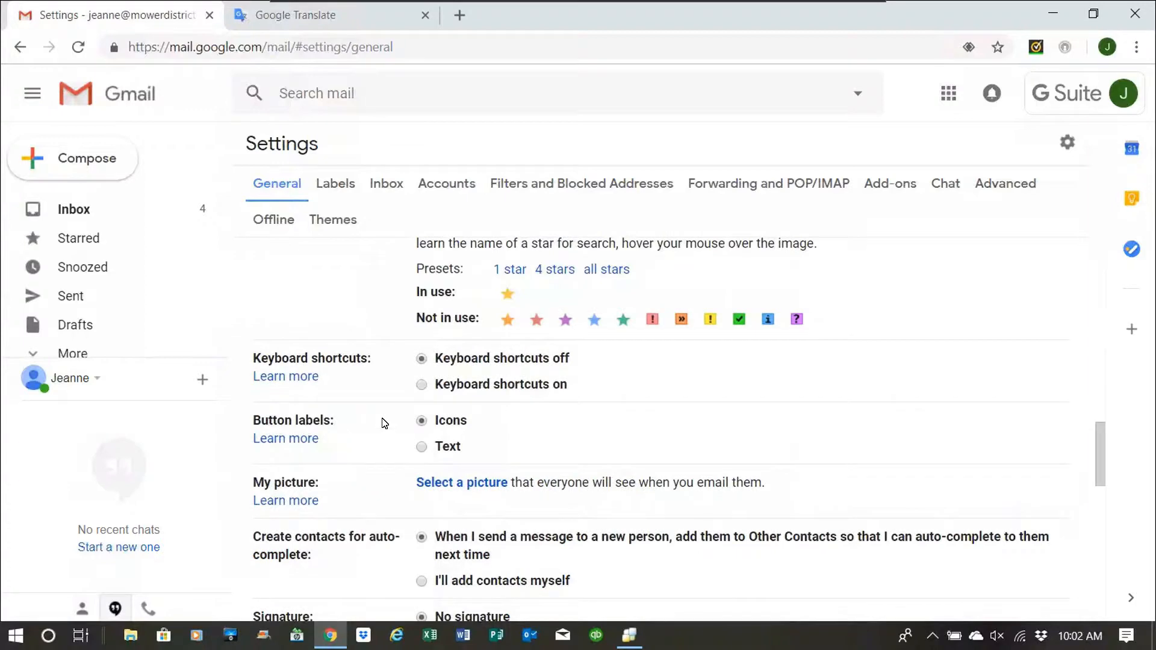
scroll(384, 423, up, 8)
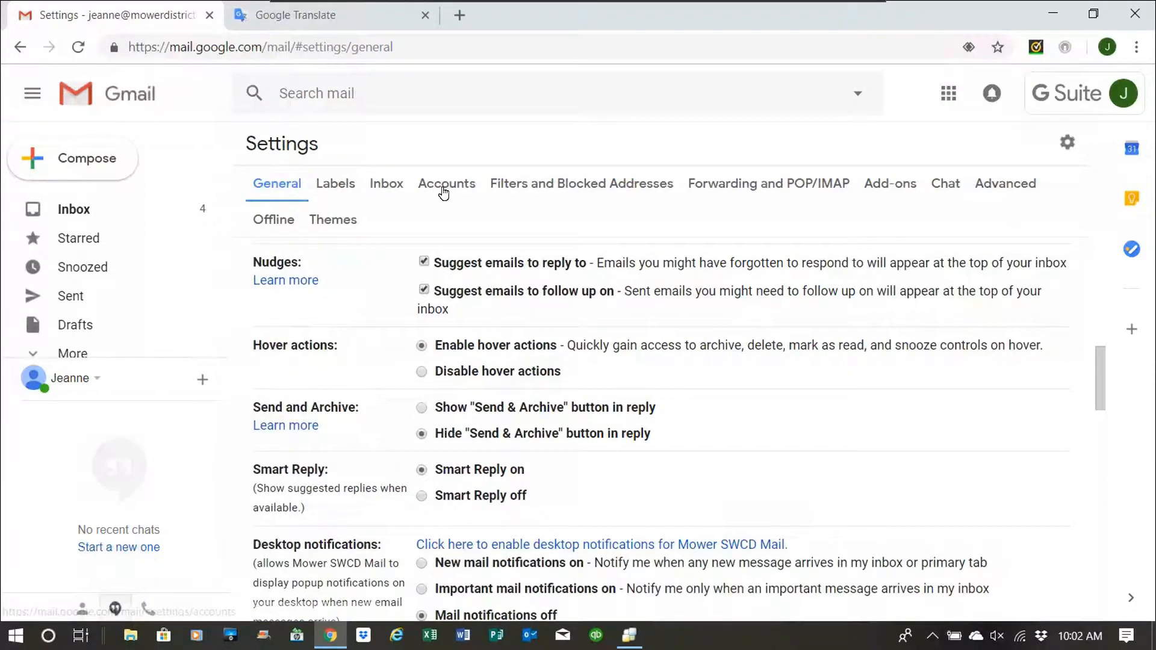
Step: Look through the Accounts, Filters and Blocked Addresses, and General settings, then return to the inbox
click(444, 191)
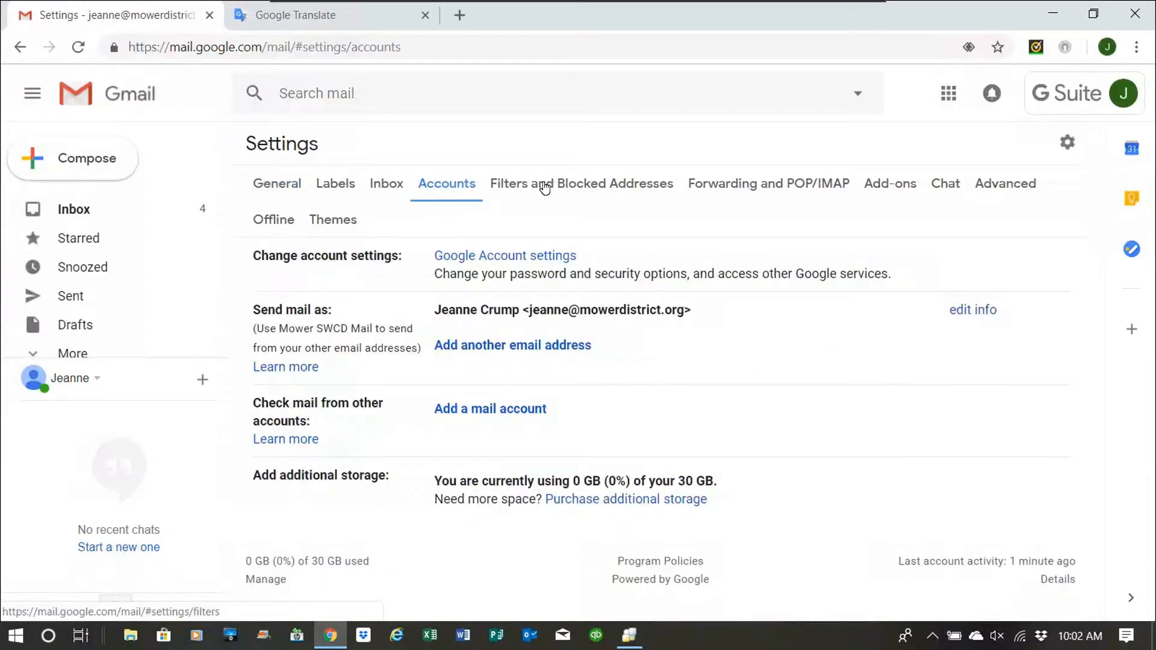
click(547, 187)
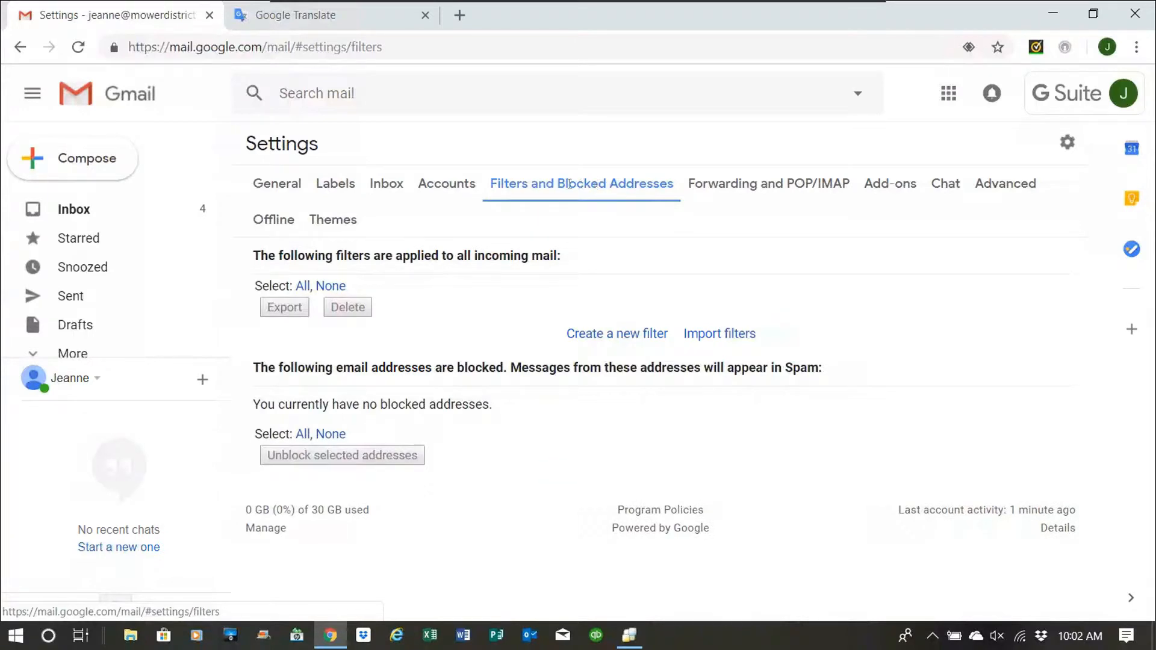
click(277, 182)
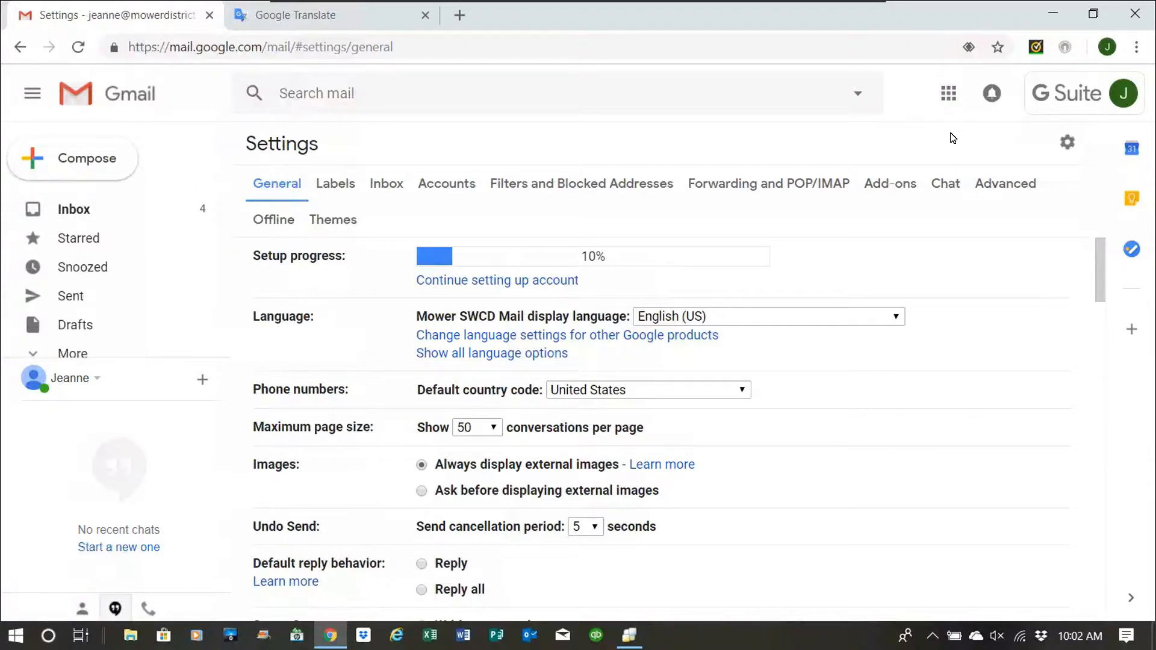
click(80, 215)
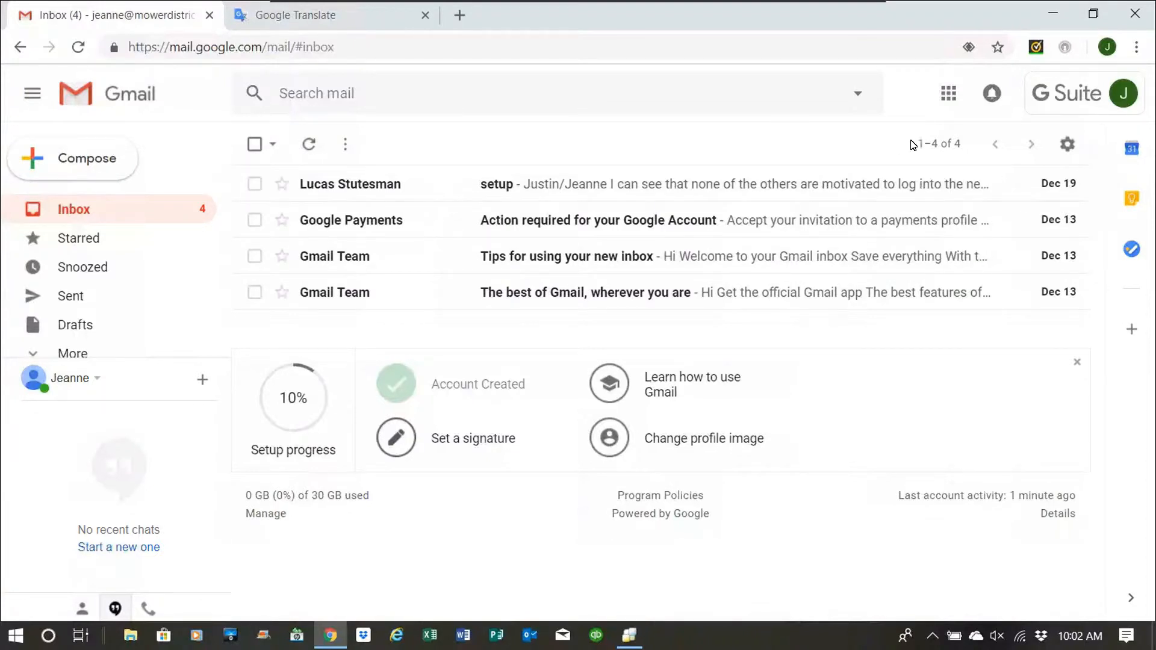
Step: Launch Google Drive in a new tab from the Google apps grid
click(951, 102)
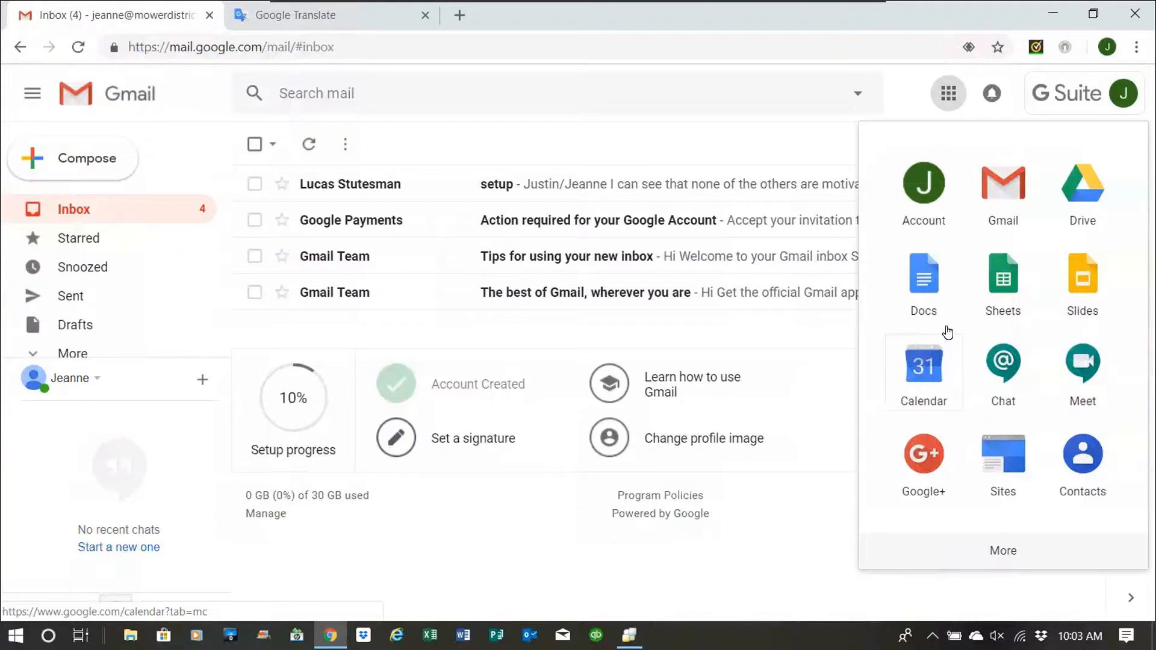
click(1094, 195)
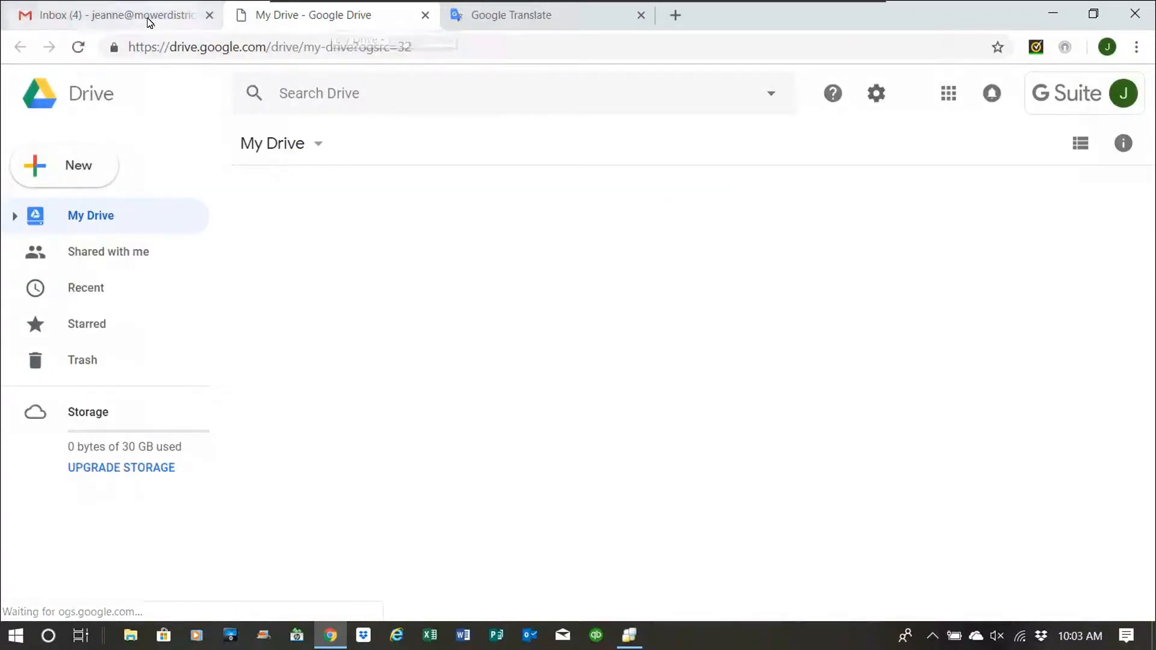
Step: Close the Google Translate tab, leaving Gmail and Google Drive open
click(171, 20)
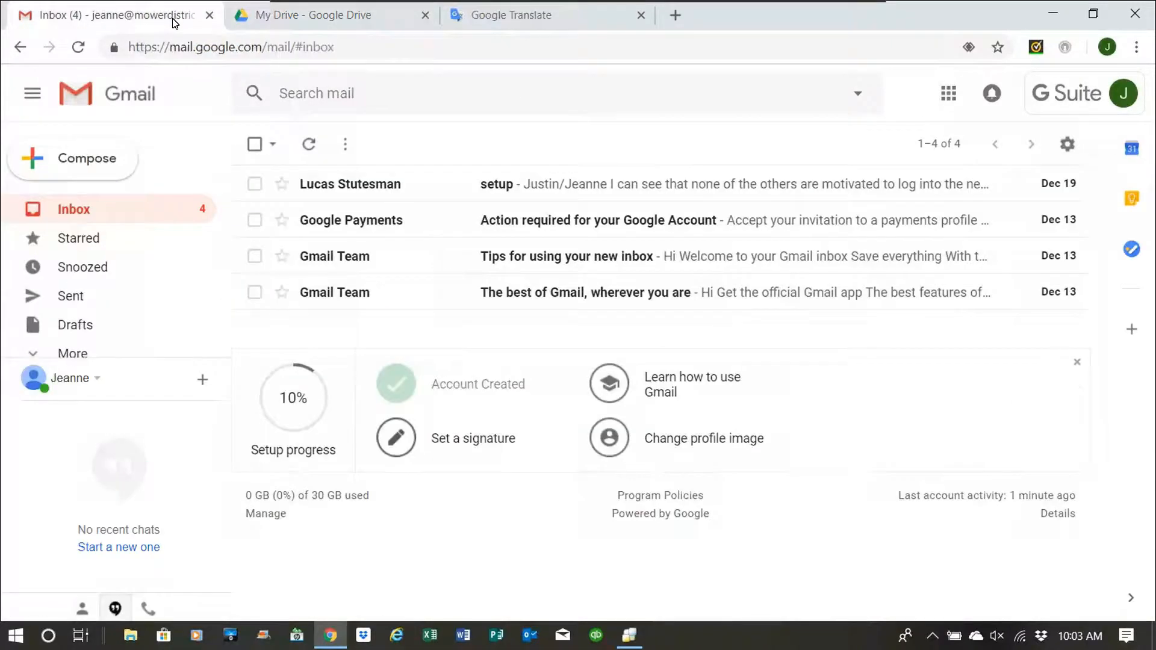
click(319, 20)
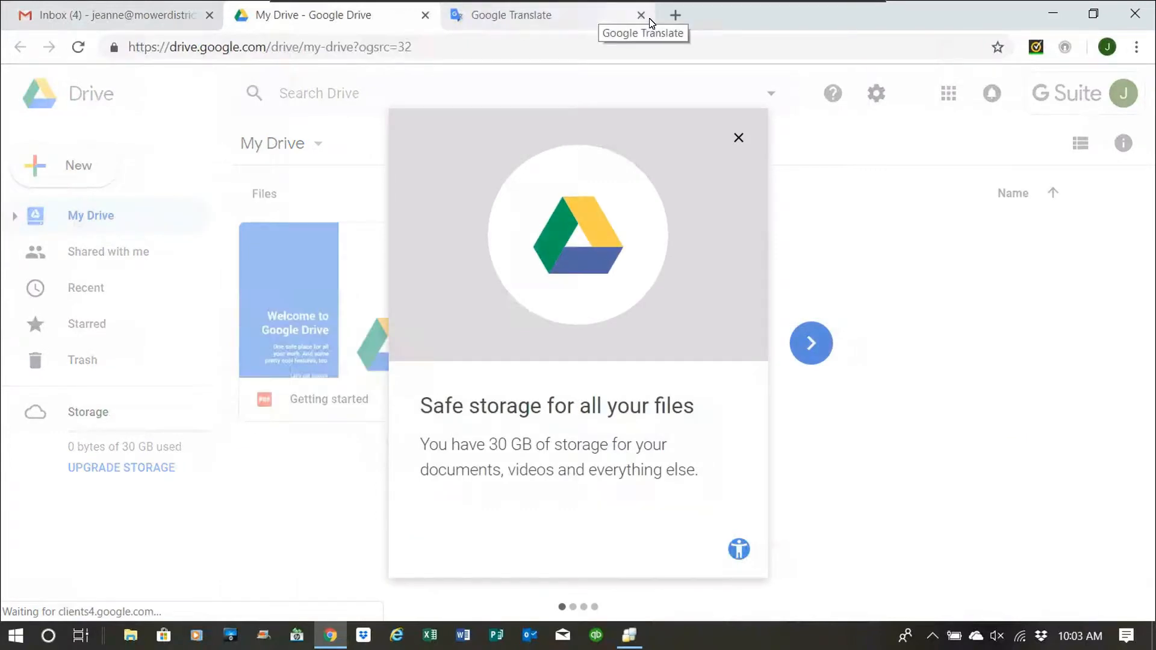
click(641, 16)
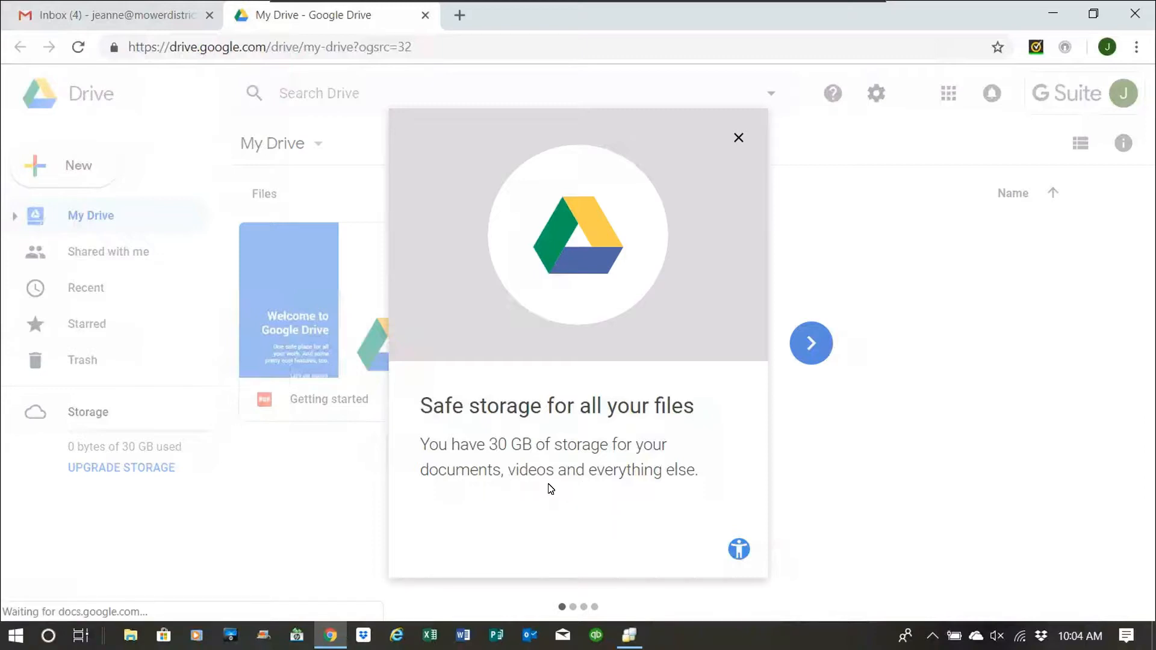
Step: Step through the Drive welcome tour pages and finish it with Take Me to Drive
click(810, 346)
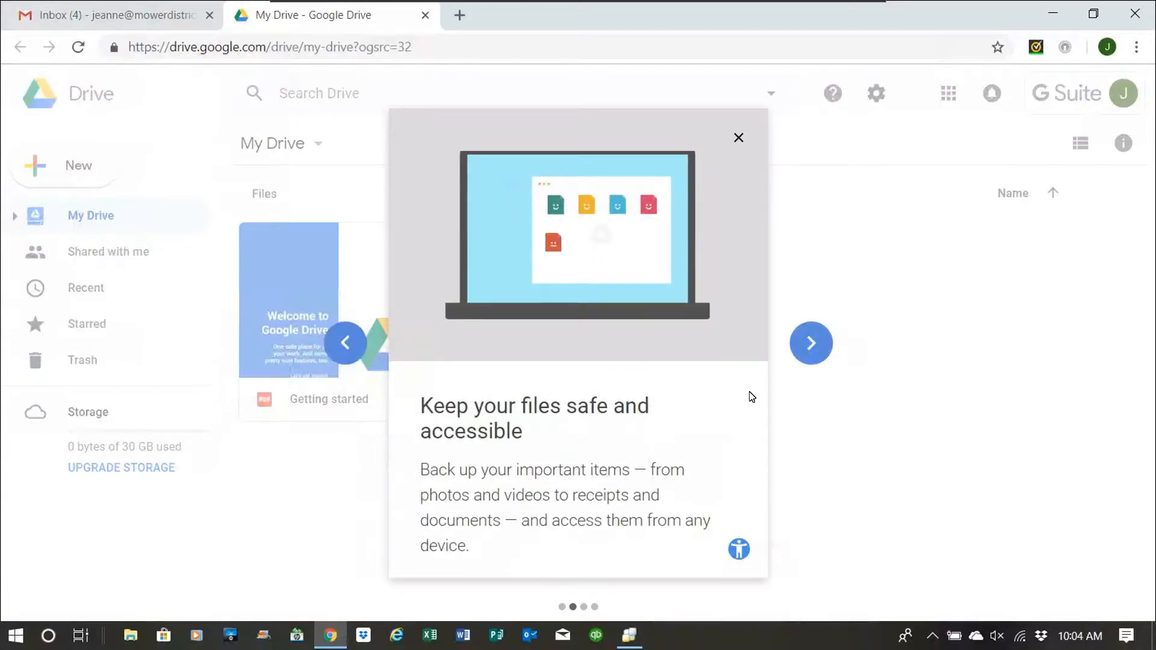
click(810, 353)
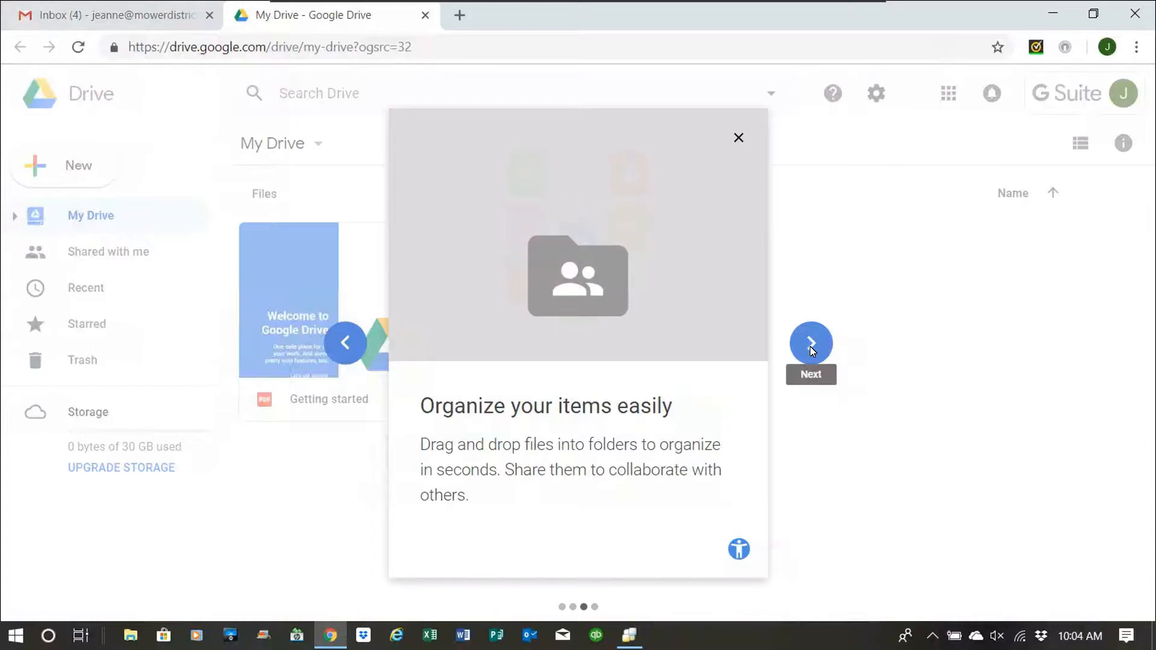
click(811, 346)
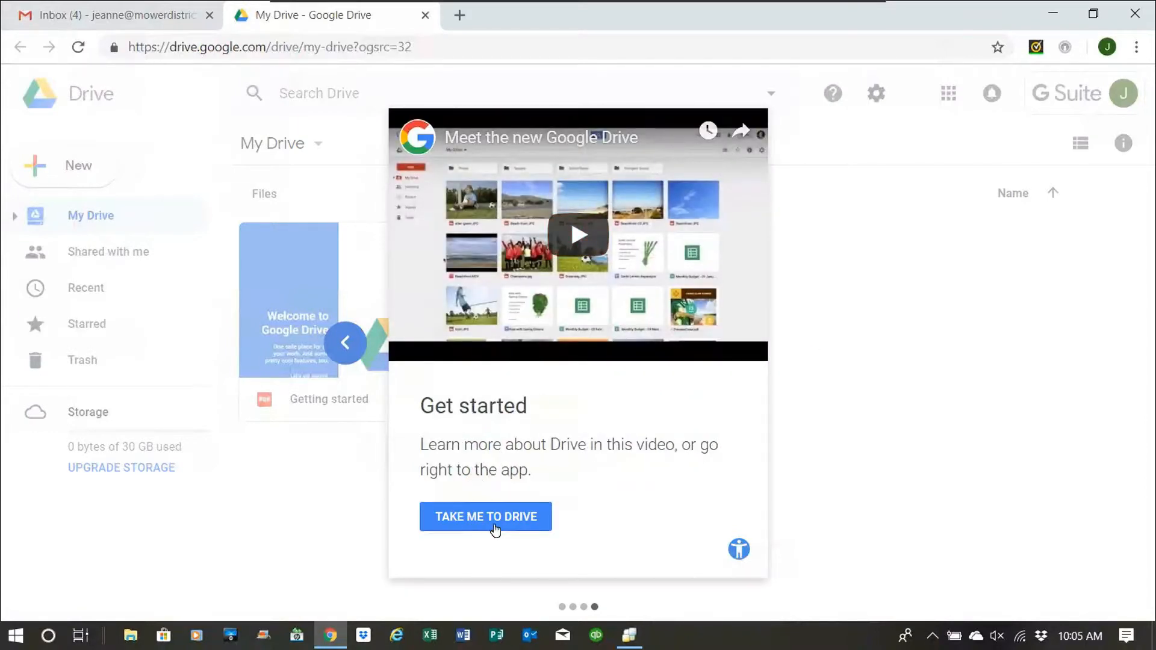
click(534, 522)
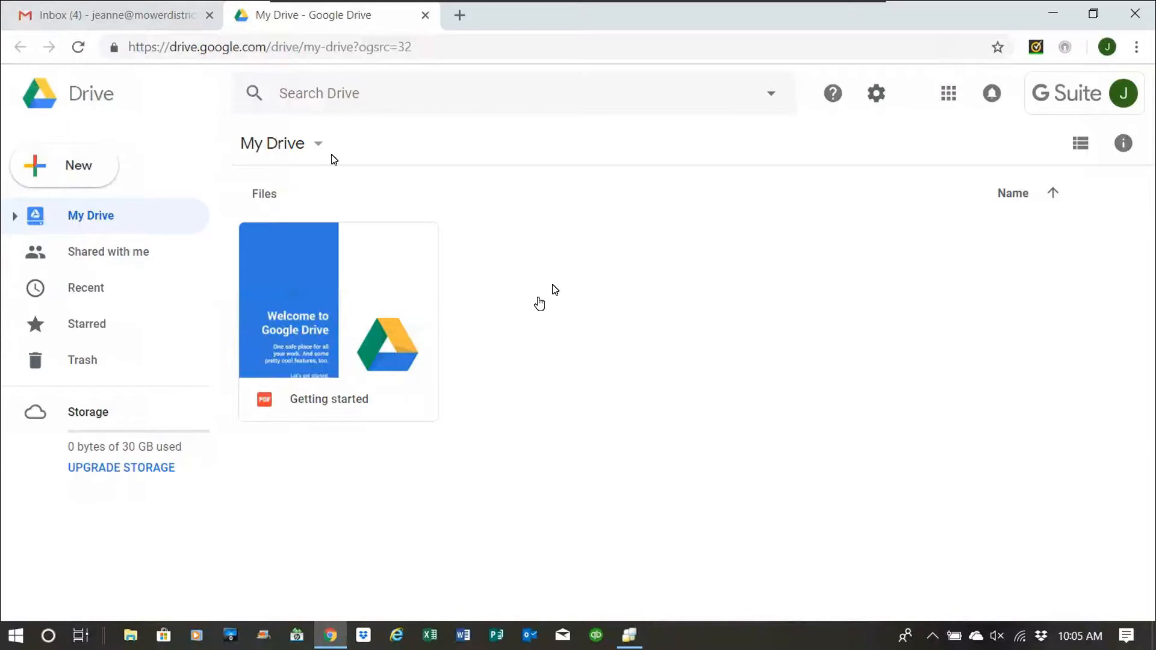
Step: Return to My Drive from the Gmail tab and bring up the New items menu
click(138, 20)
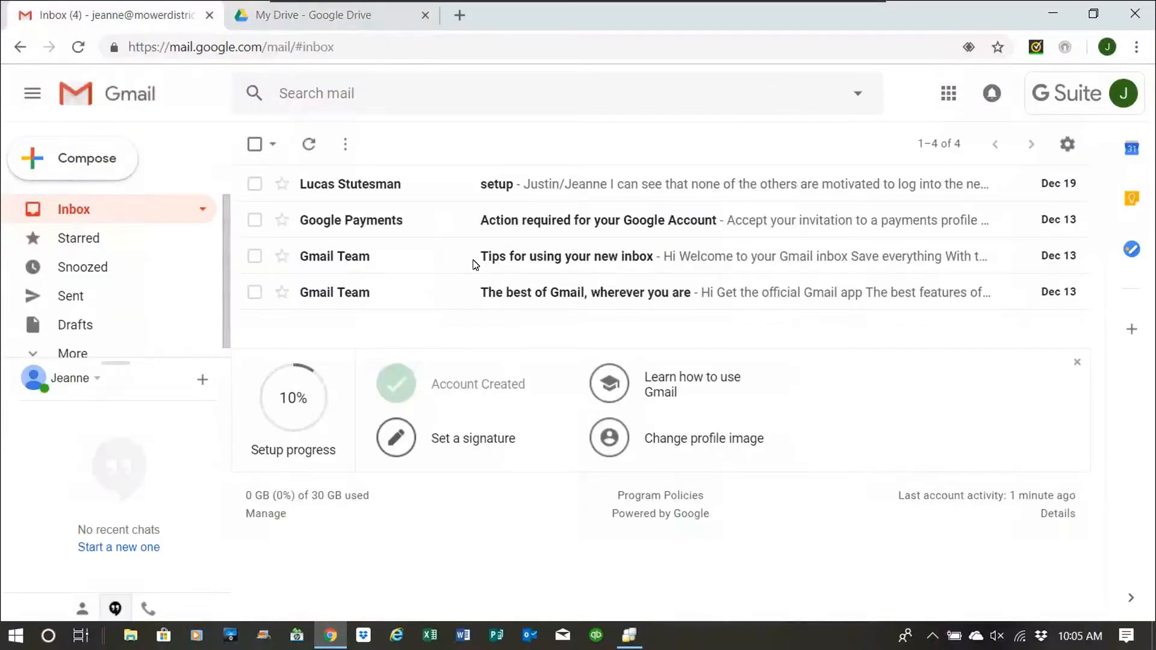
click(363, 15)
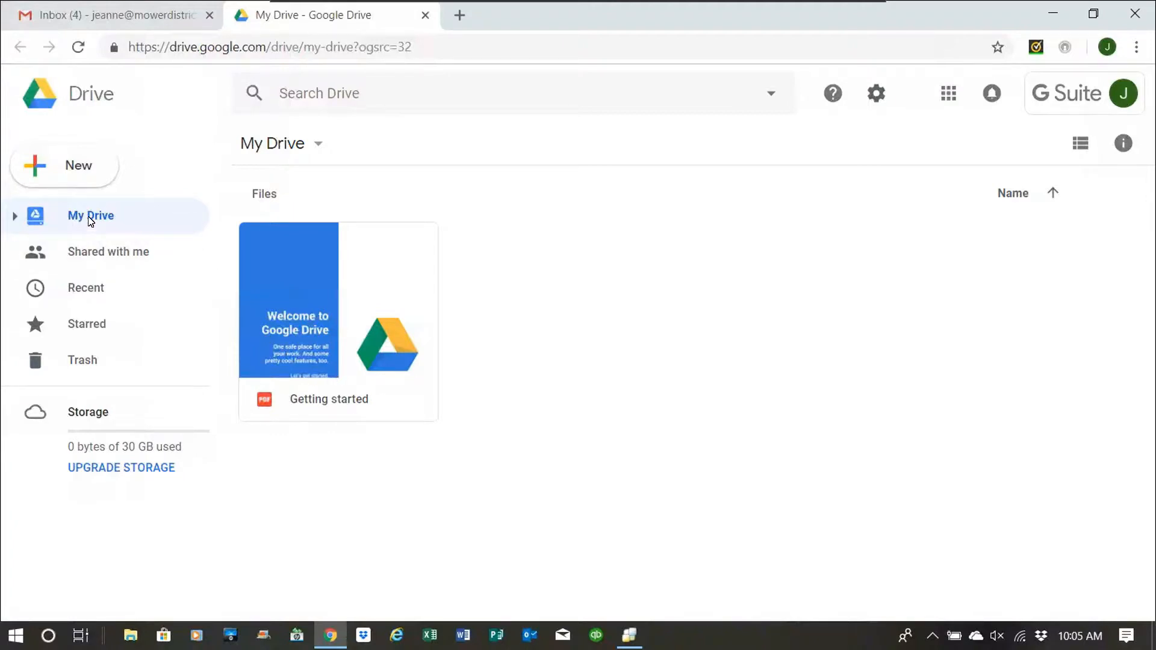
click(71, 175)
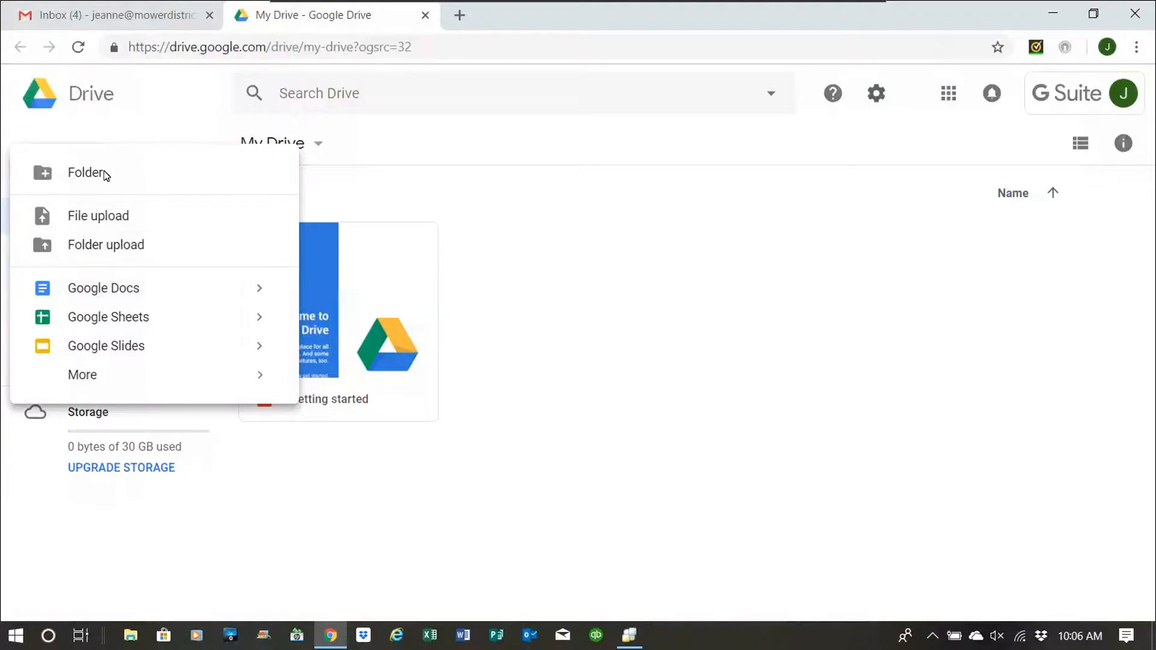
Step: Choose Folder from the New menu, name it 'Mower District', and create it
click(89, 173)
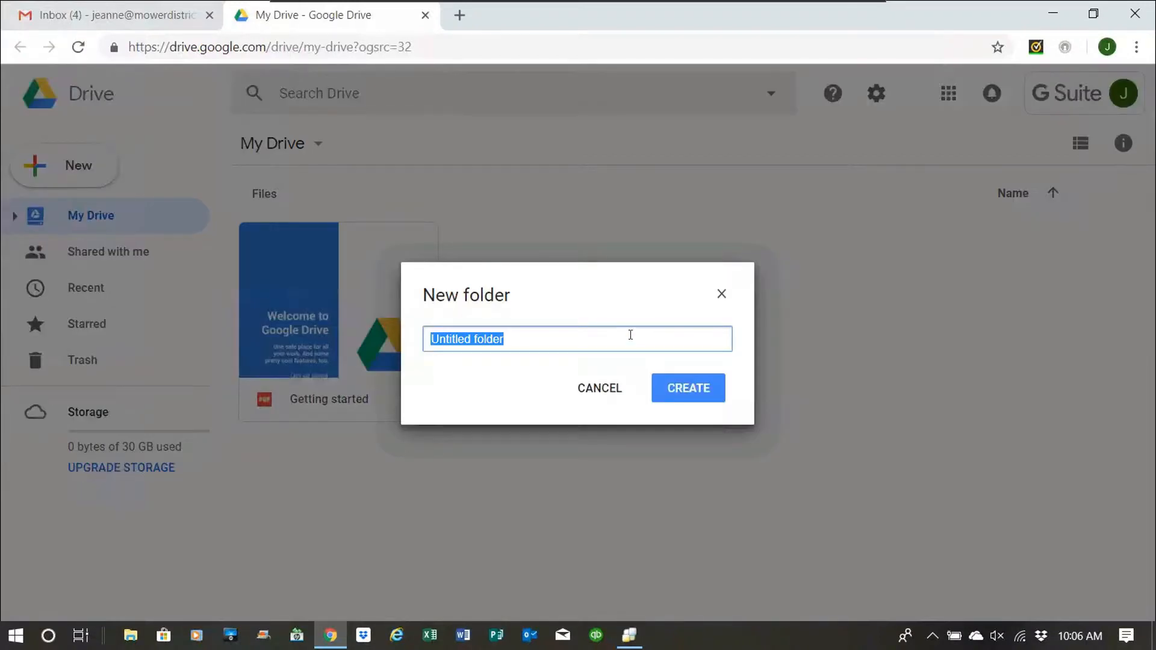
text(Mower District)
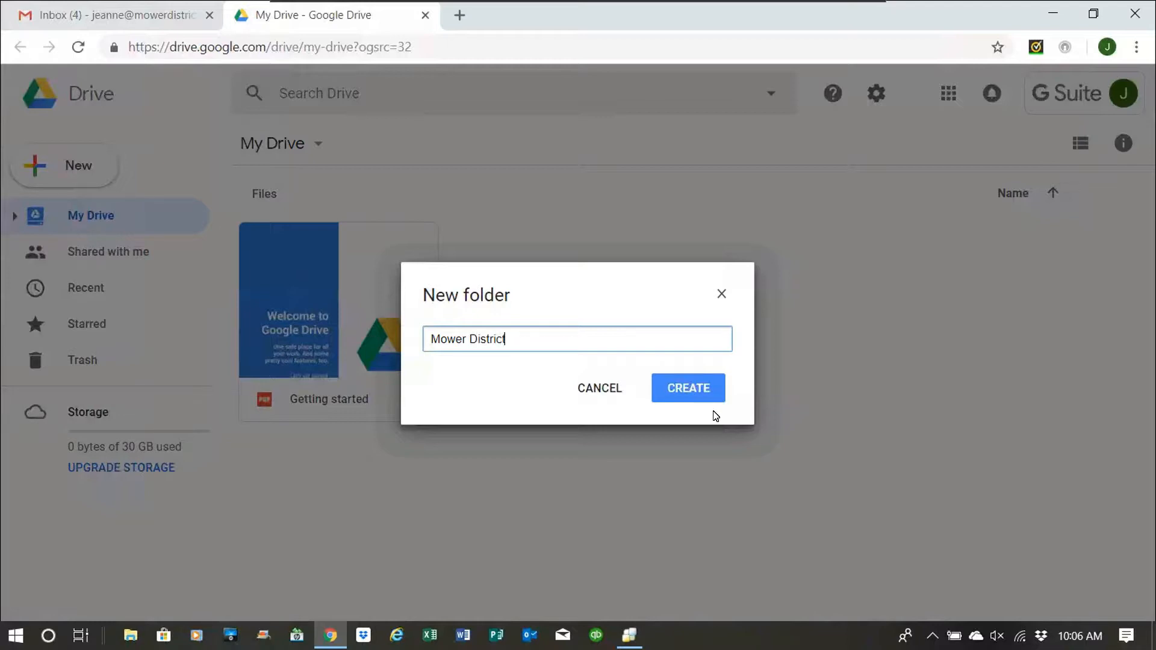
click(707, 402)
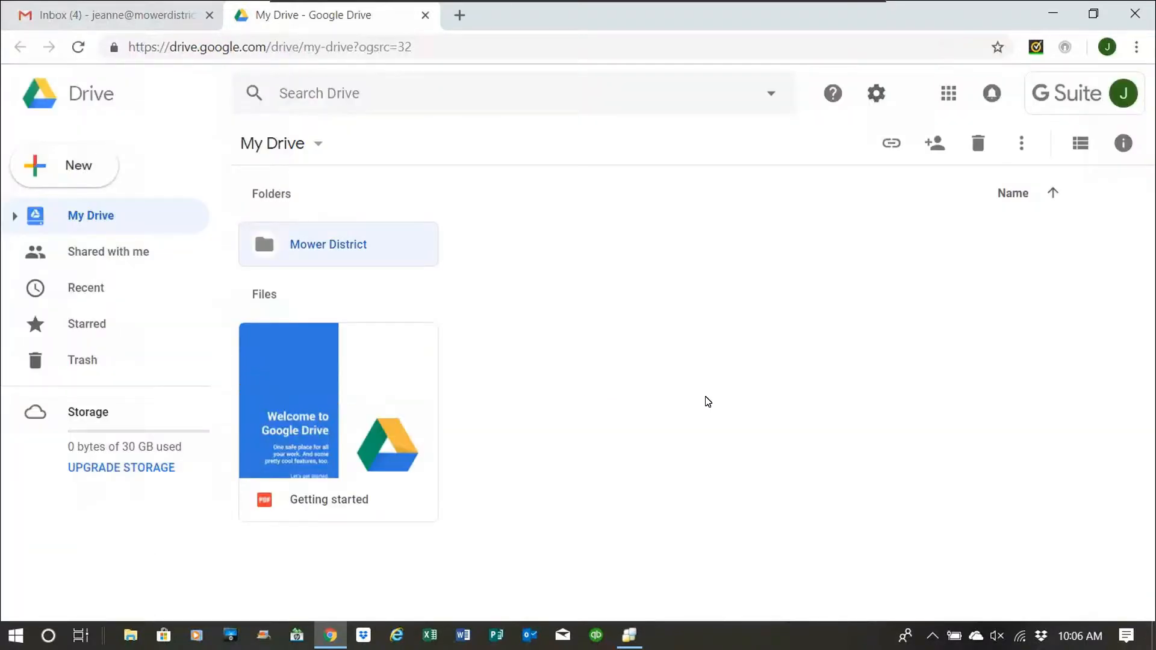
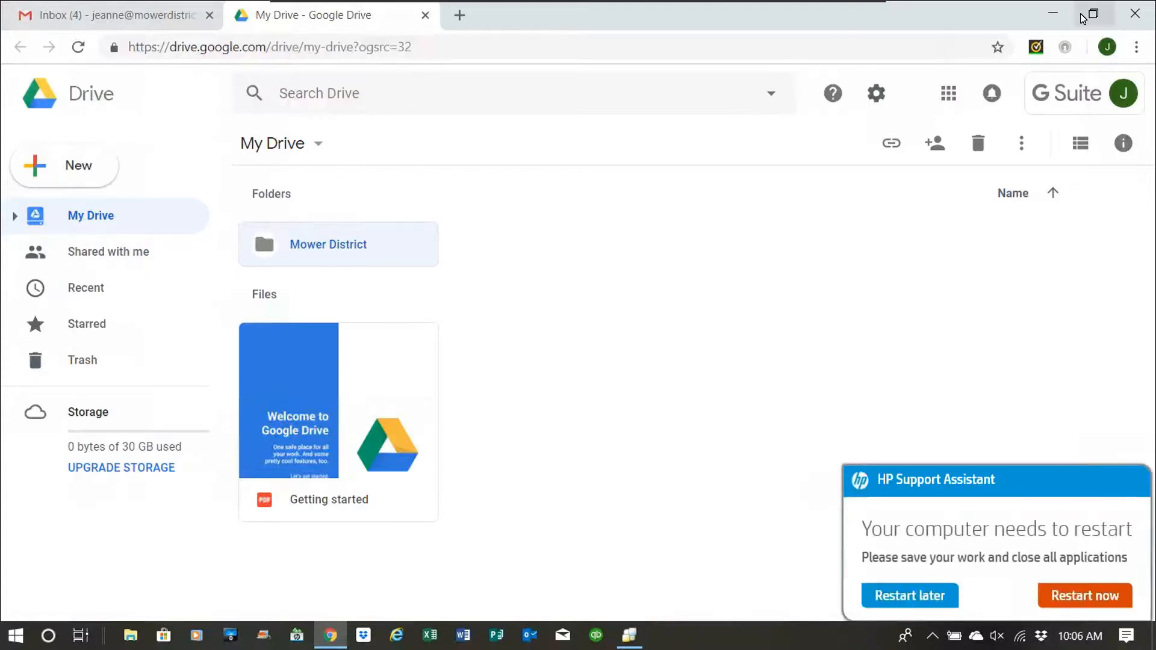
Step: Close Chrome, put off the HP restart notice, and reopen Google Drive from the Google apps grid
click(1137, 18)
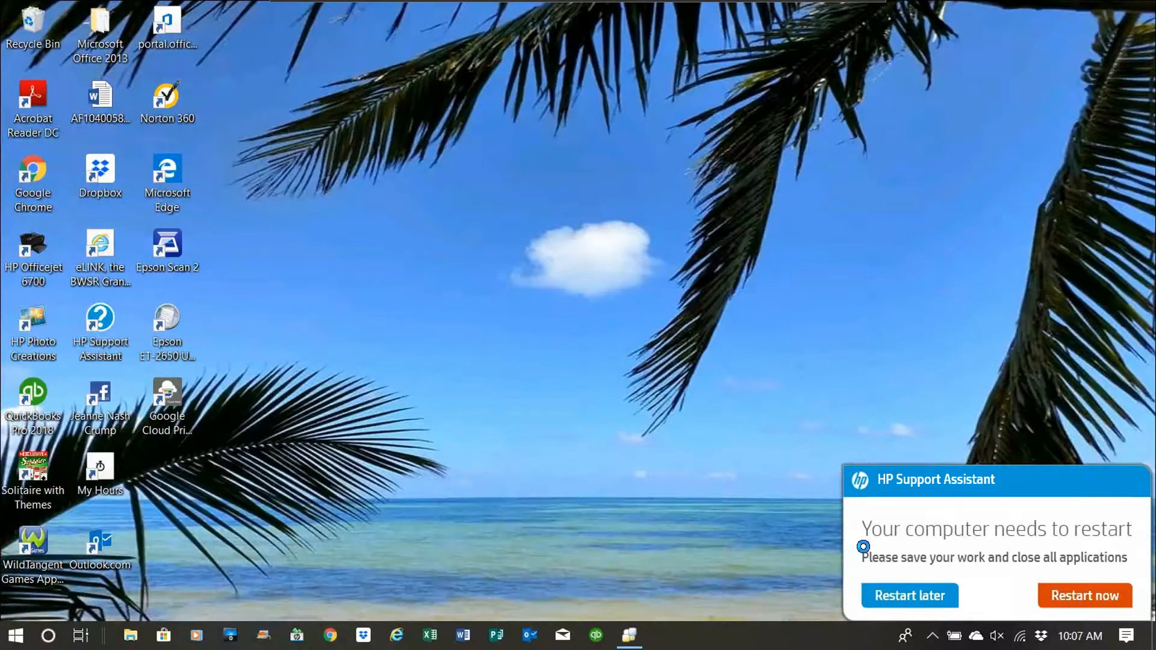
click(931, 592)
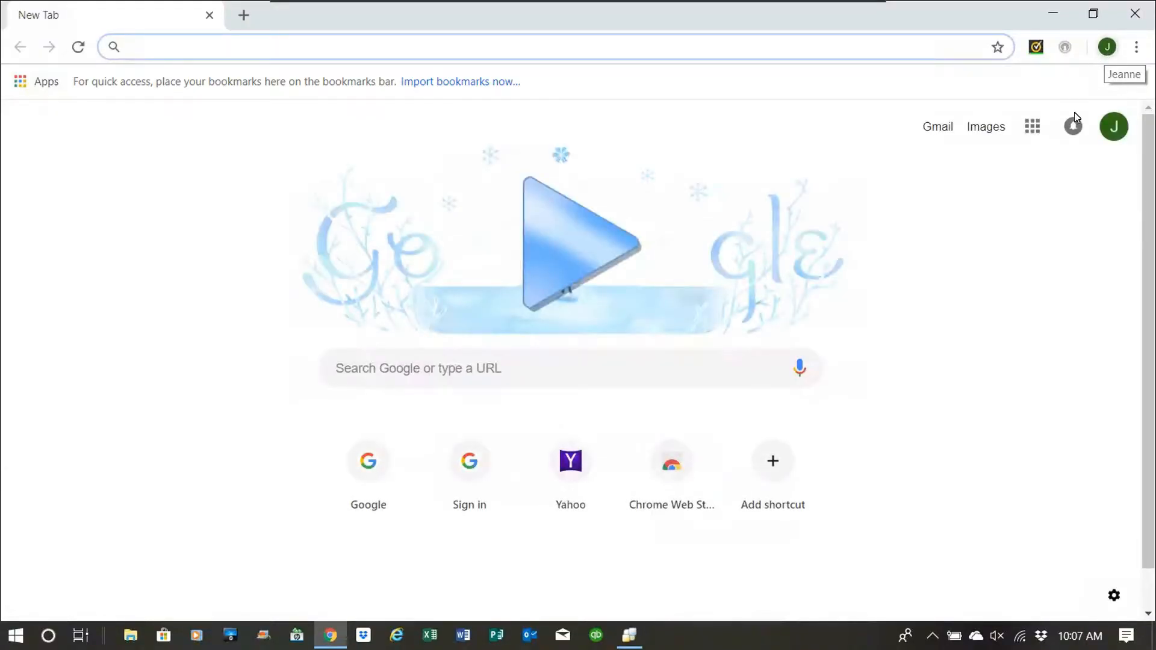
click(1032, 129)
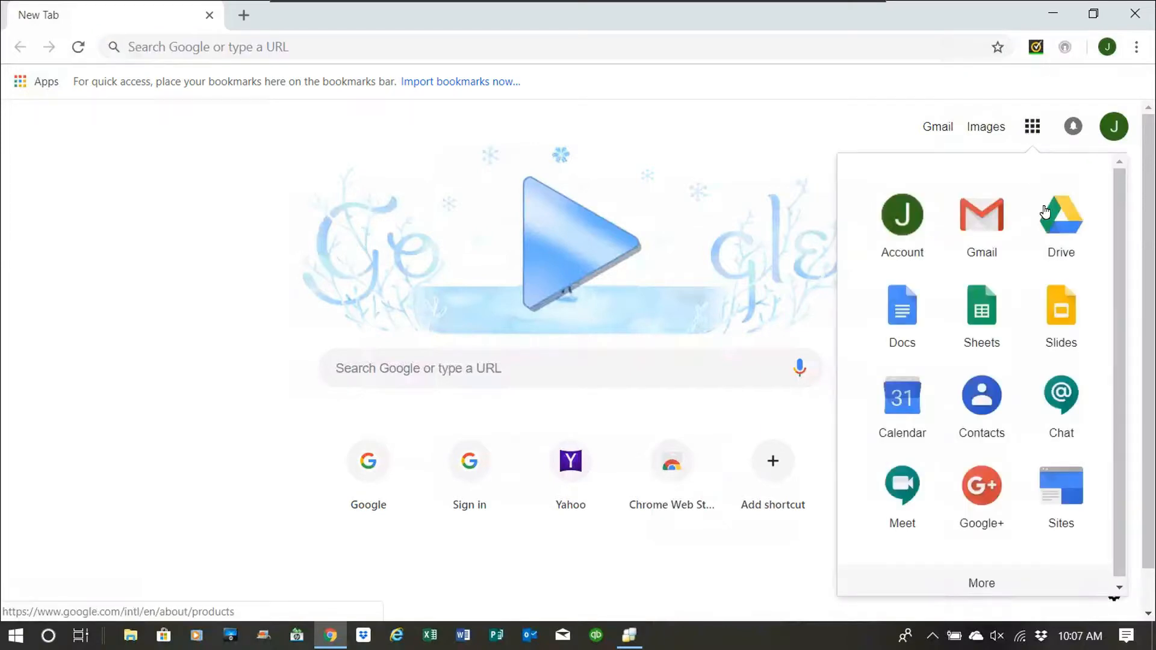
click(1052, 224)
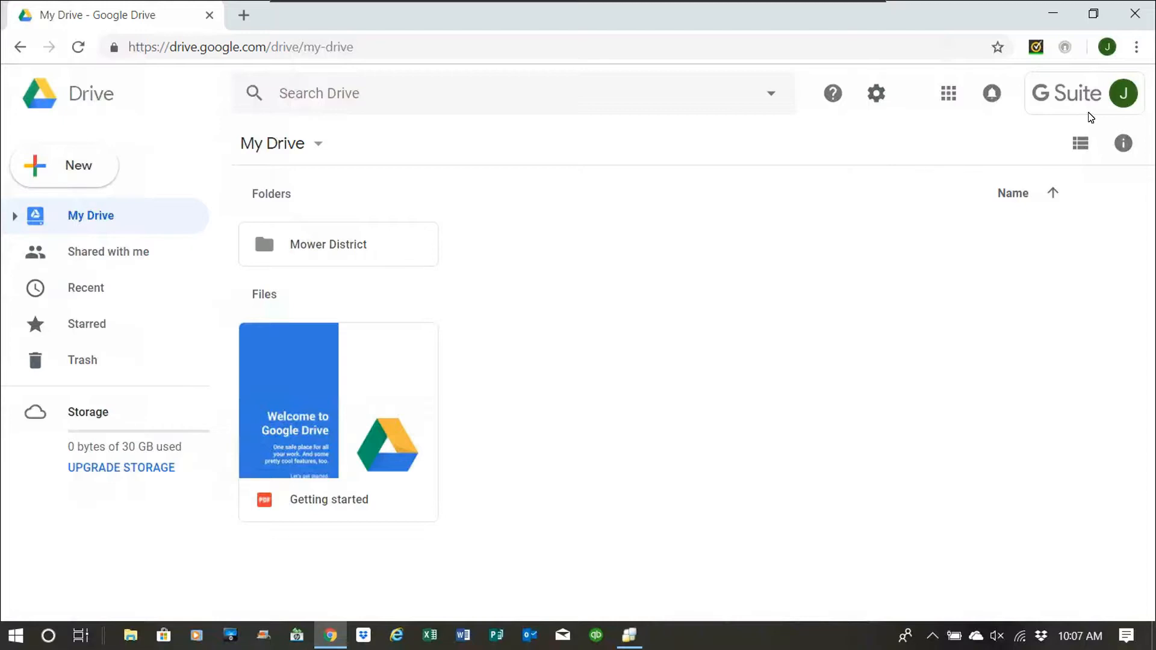
Step: Sign the second account back in with its password and dismiss its Drive welcome tour
click(1121, 100)
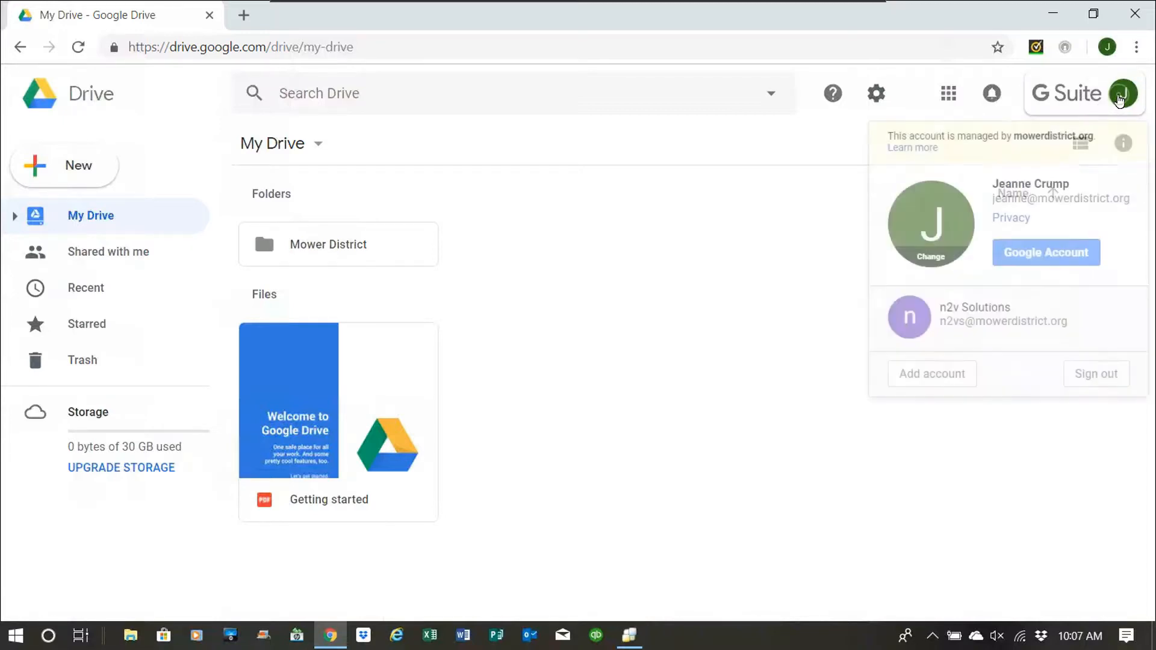
mouse_move(1043, 310)
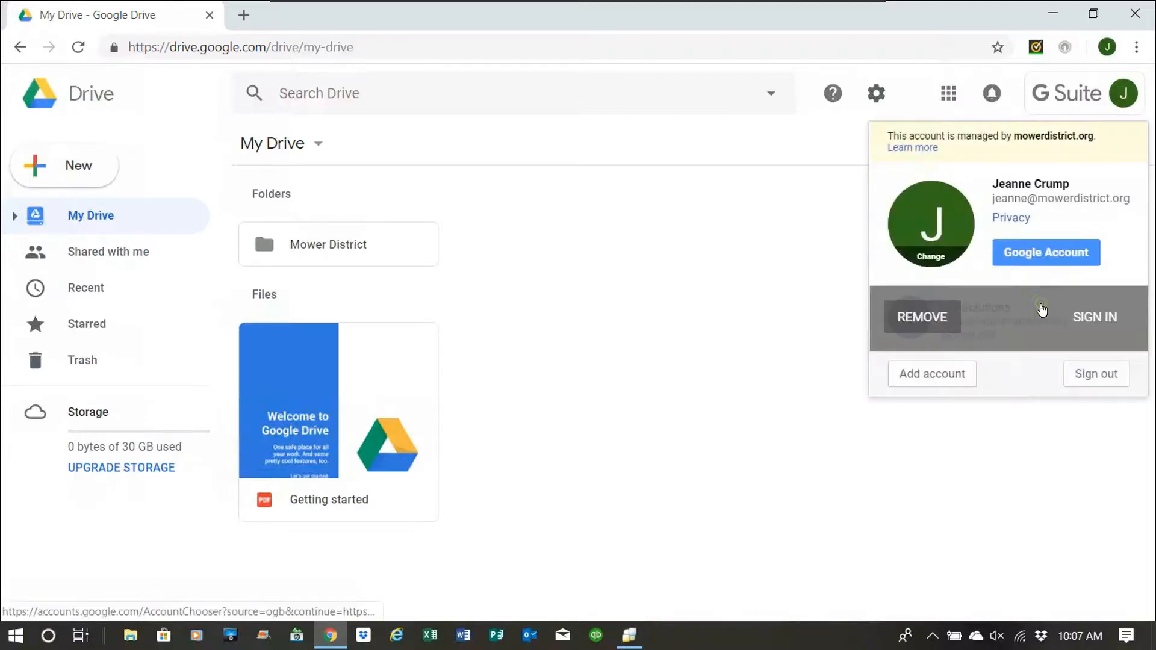
click(1096, 318)
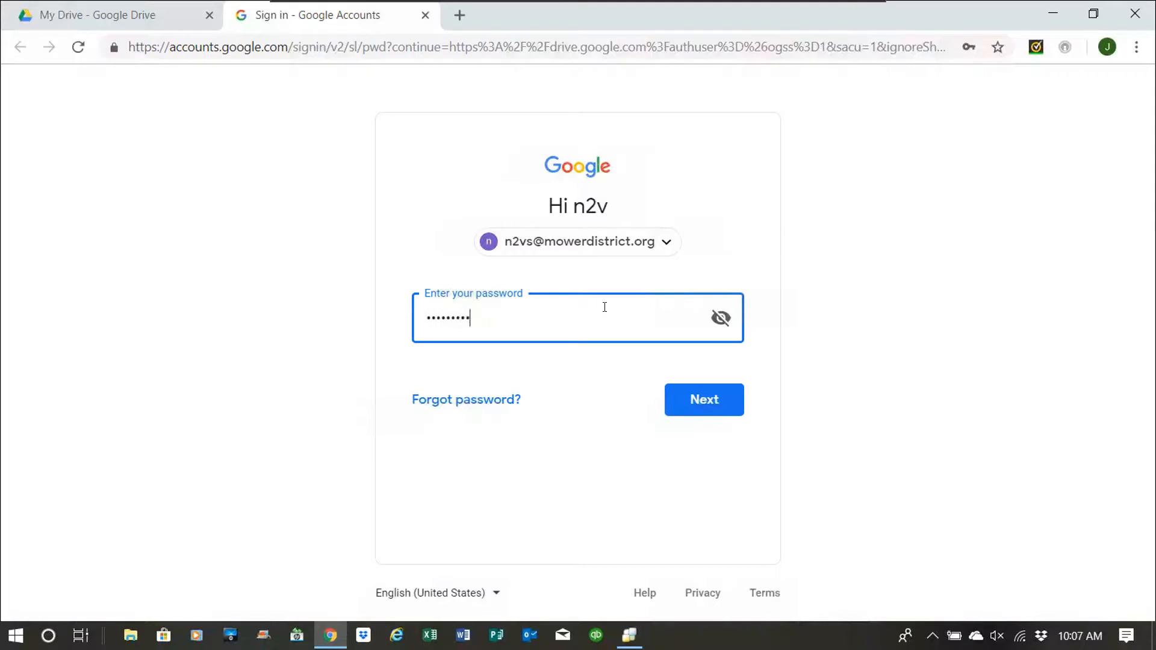
key(Return)
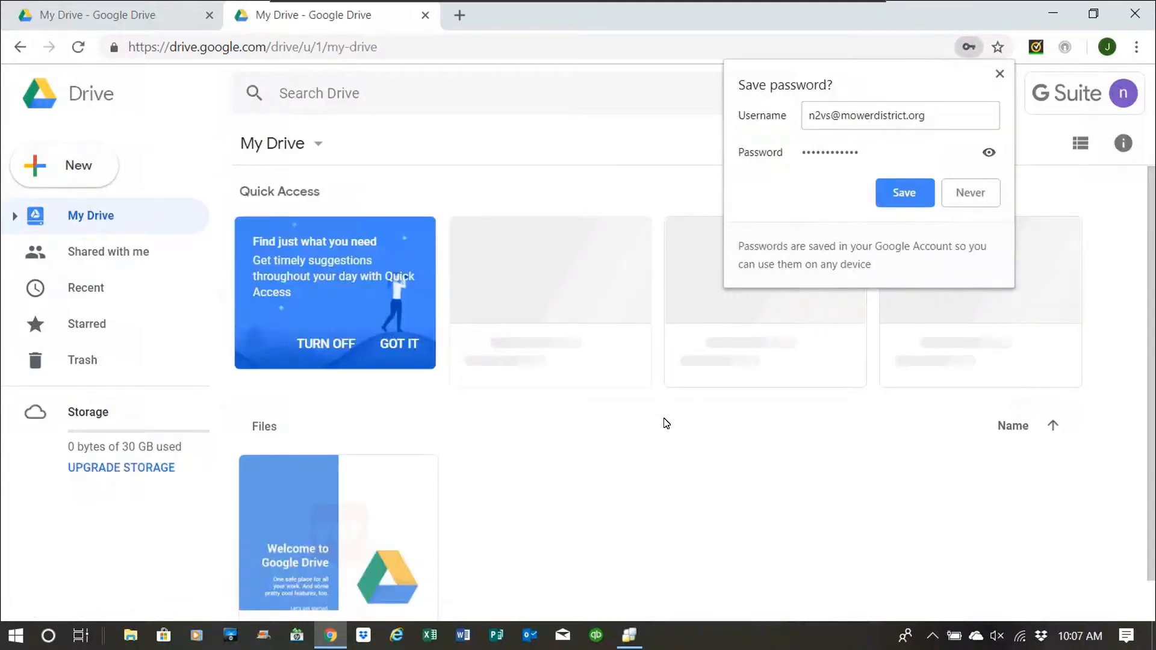
scroll(713, 499, down, 1)
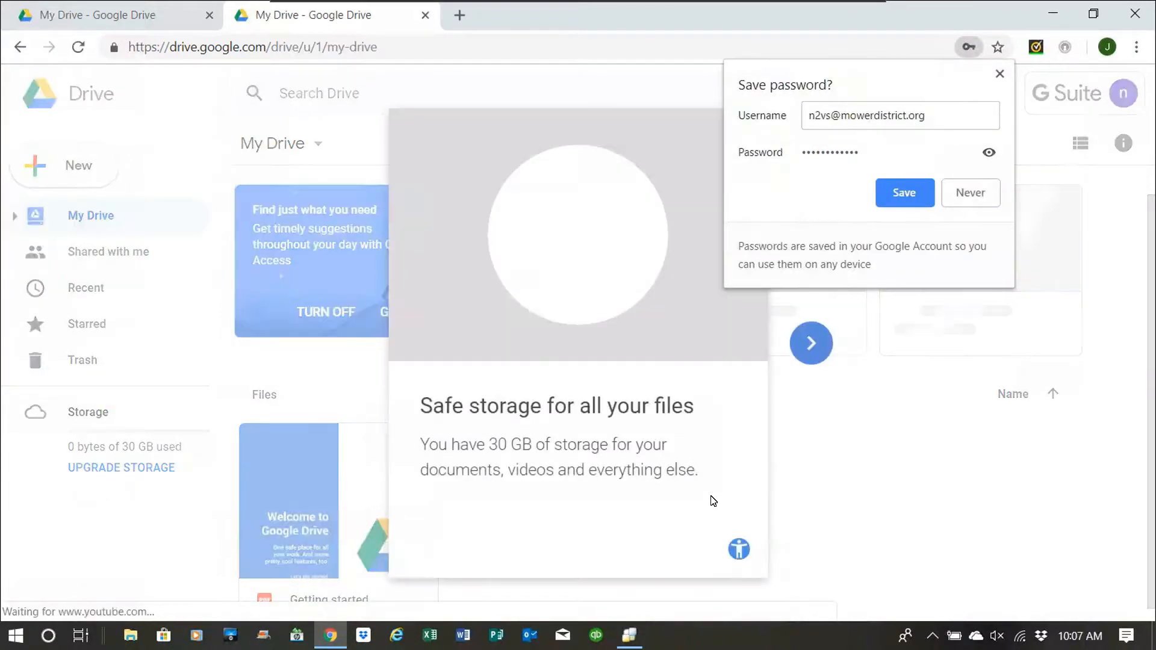
click(875, 494)
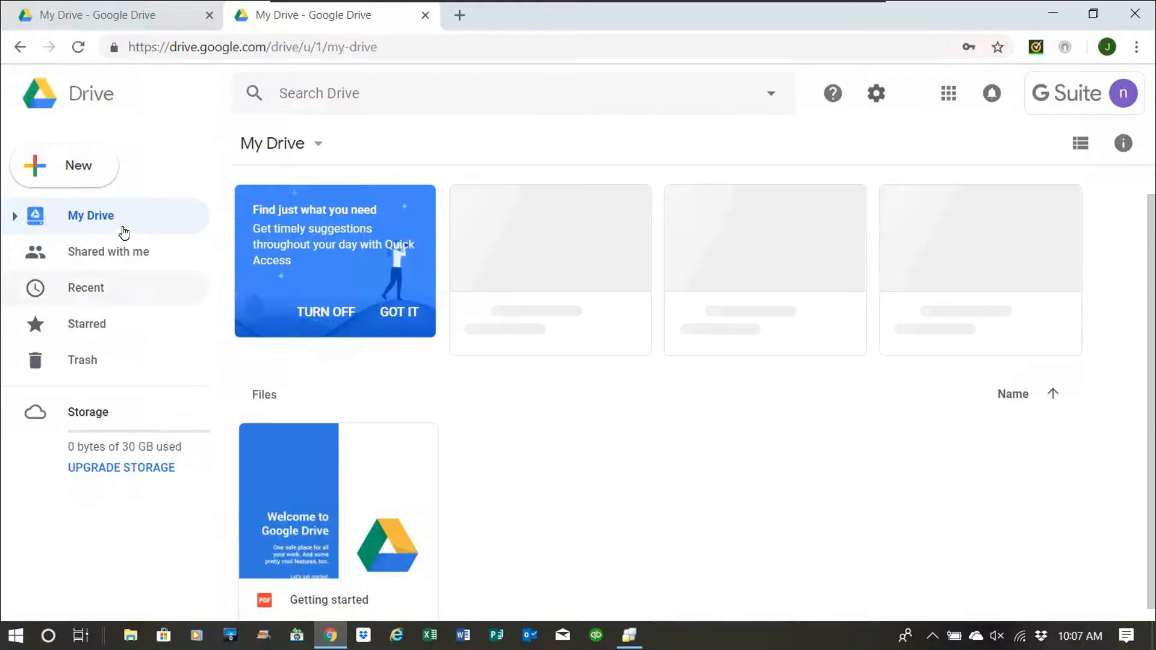
Step: Check the second account's empty Shared with me and its My Drive, then return to the original account's tab
scroll(494, 428, down, 1)
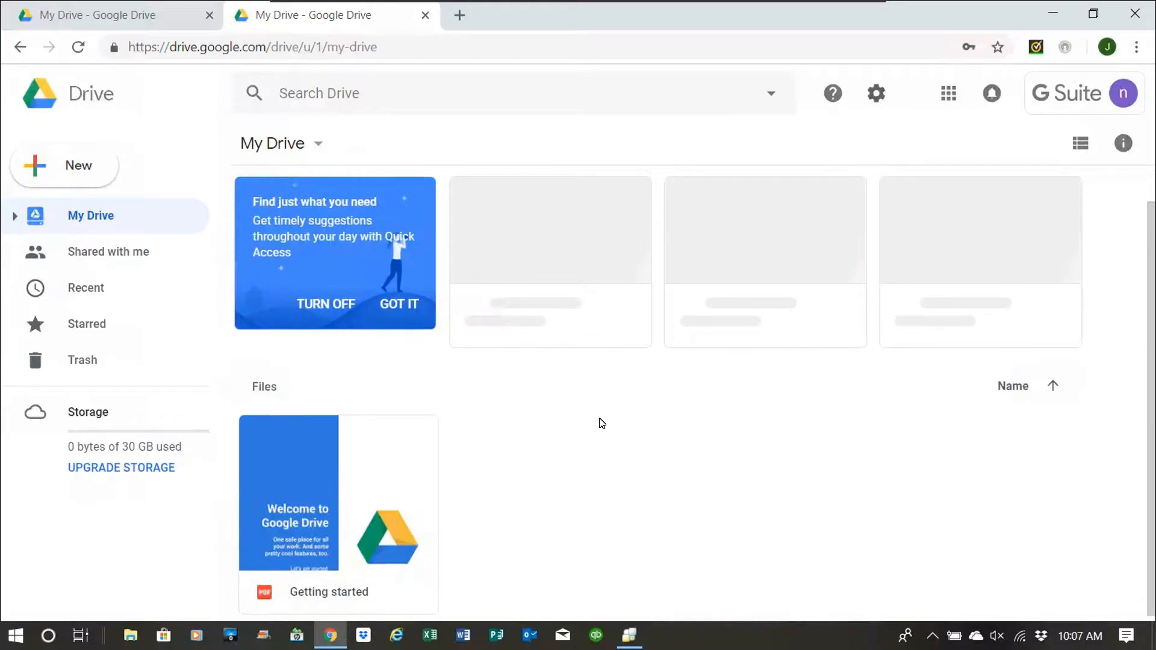
scroll(530, 391, up, 1)
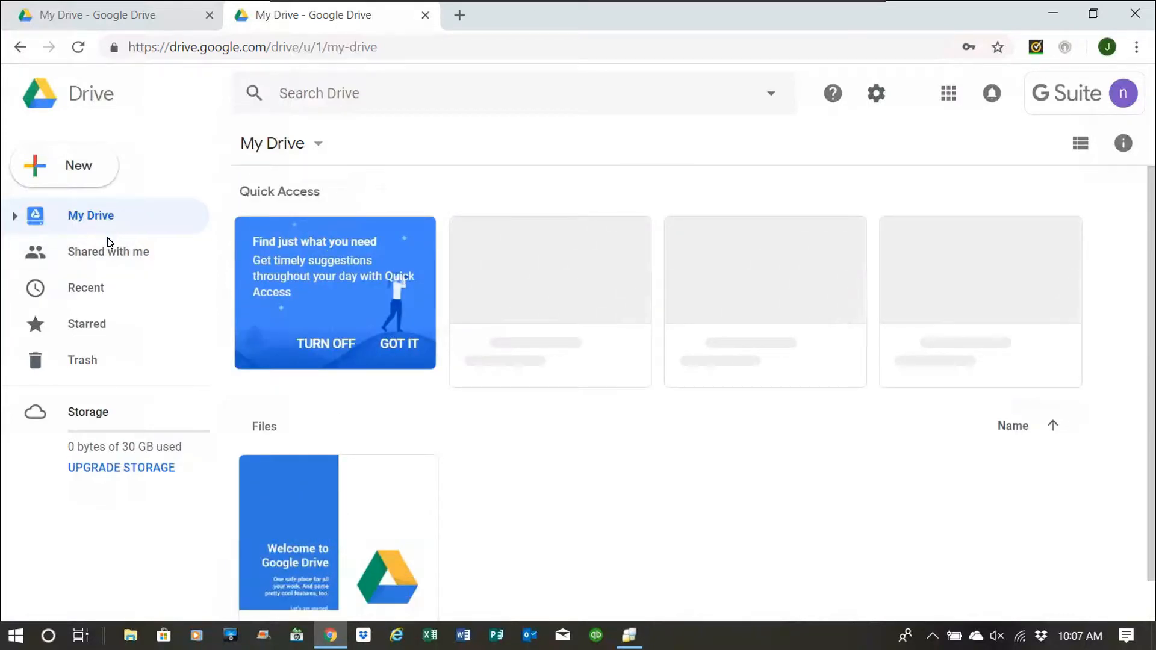
click(94, 257)
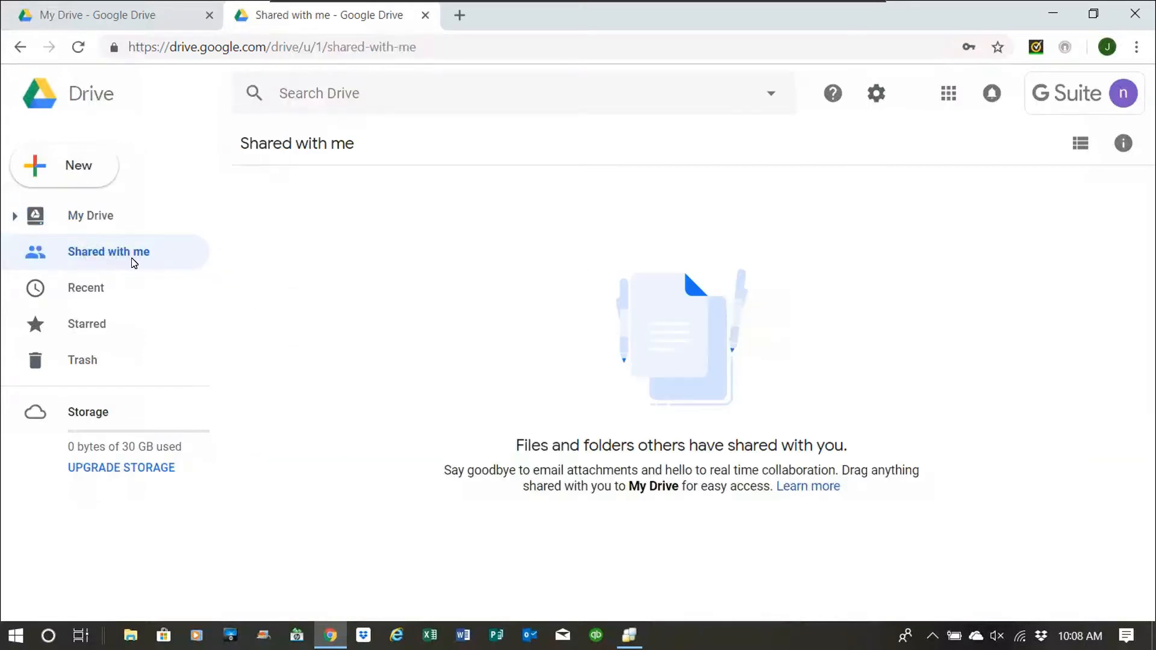
click(79, 216)
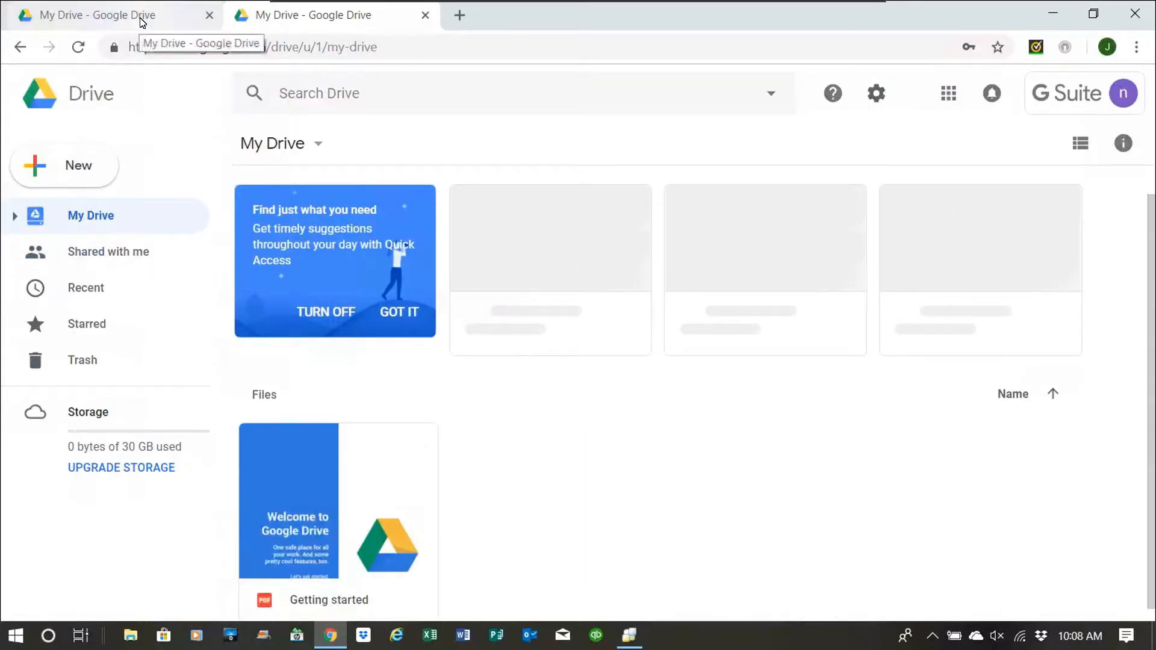
click(141, 19)
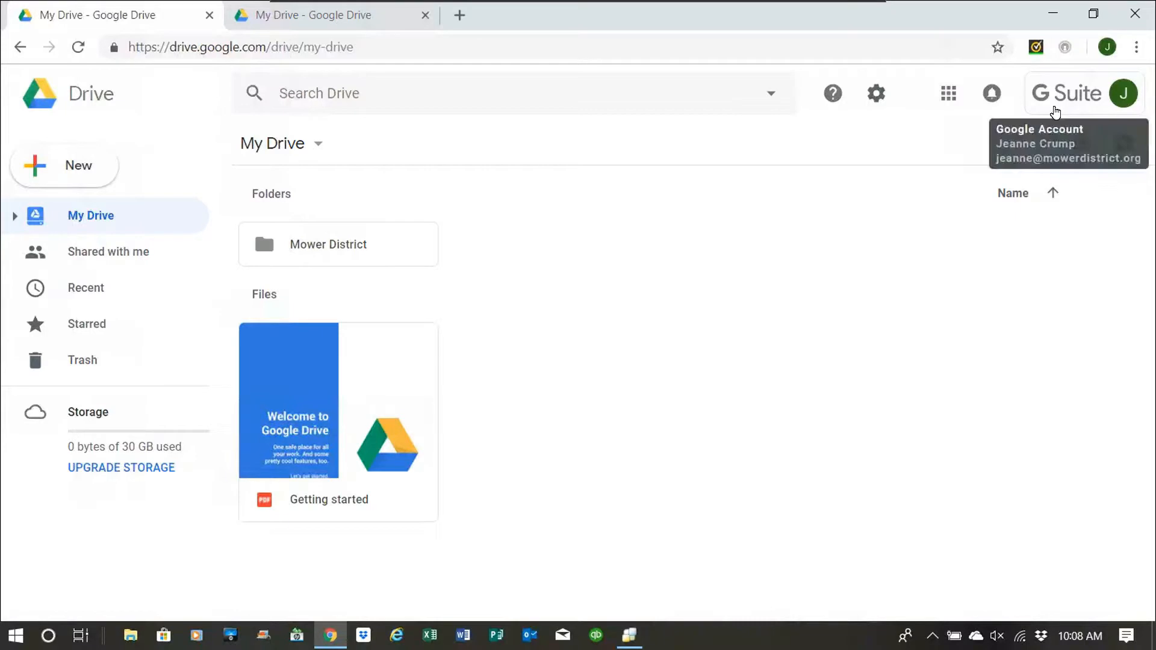
key(ctrl+Tab)
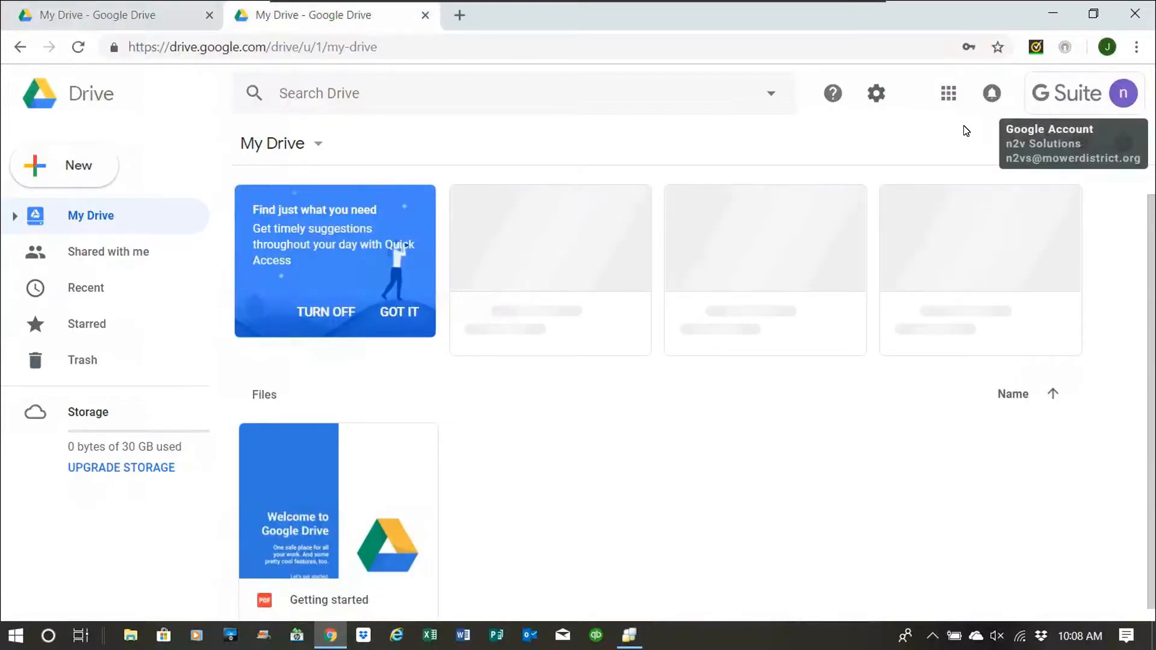
click(166, 18)
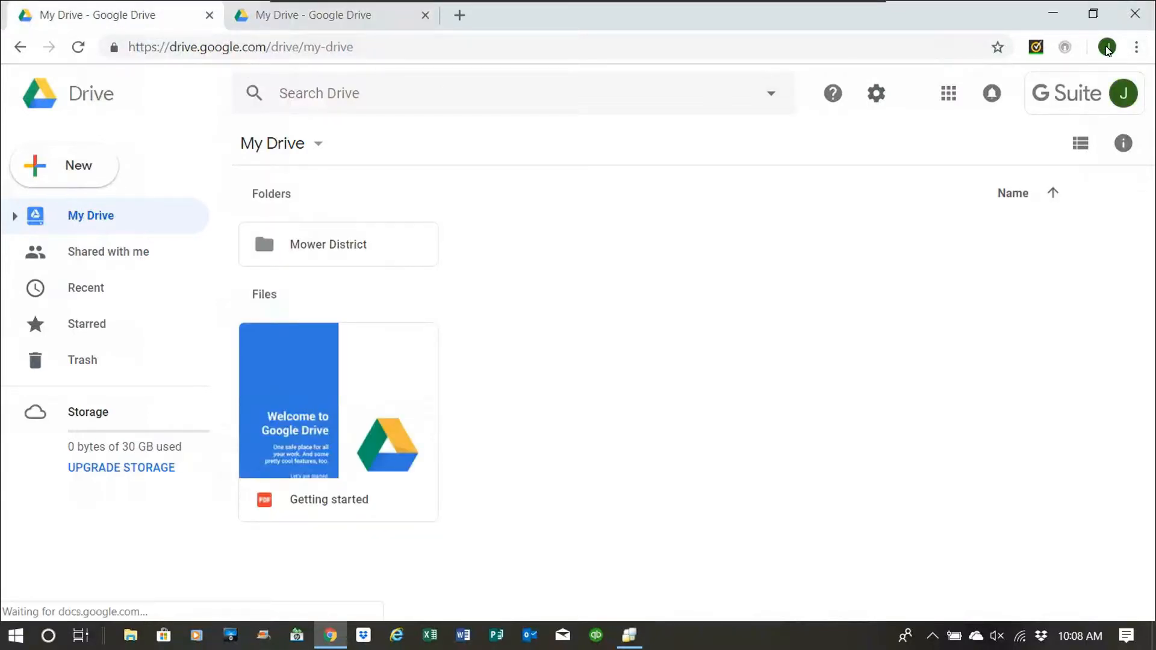
Step: Close the window, then reopen Google Drive under the original account via the account switcher
click(1135, 14)
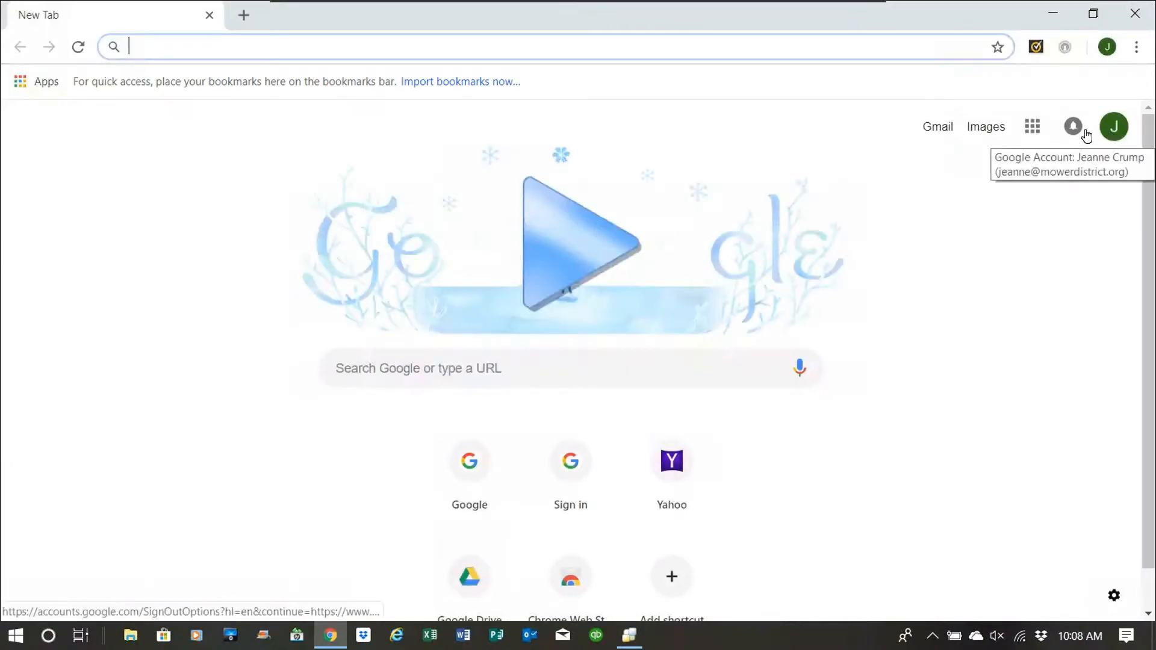
click(1123, 136)
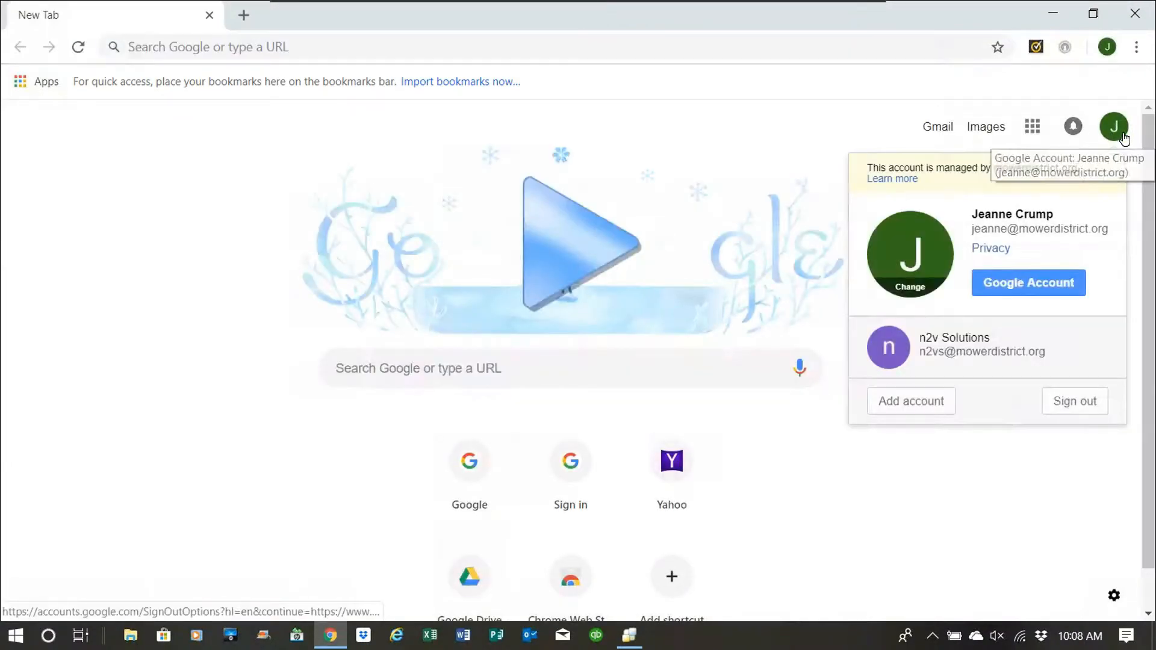
click(994, 341)
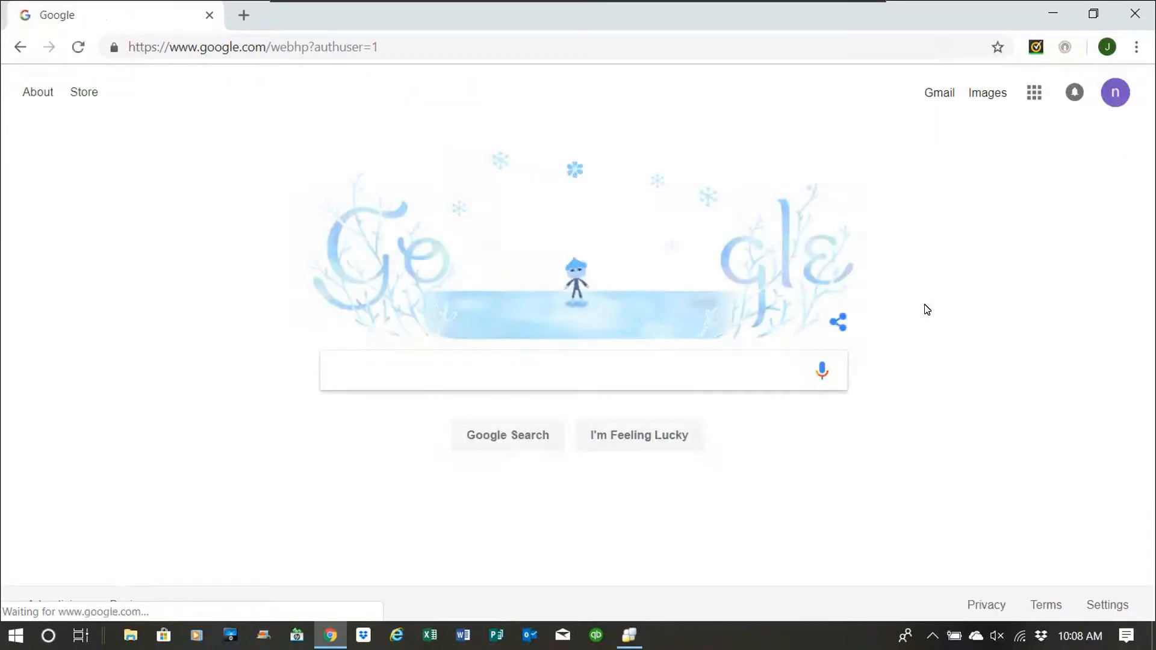
click(1115, 99)
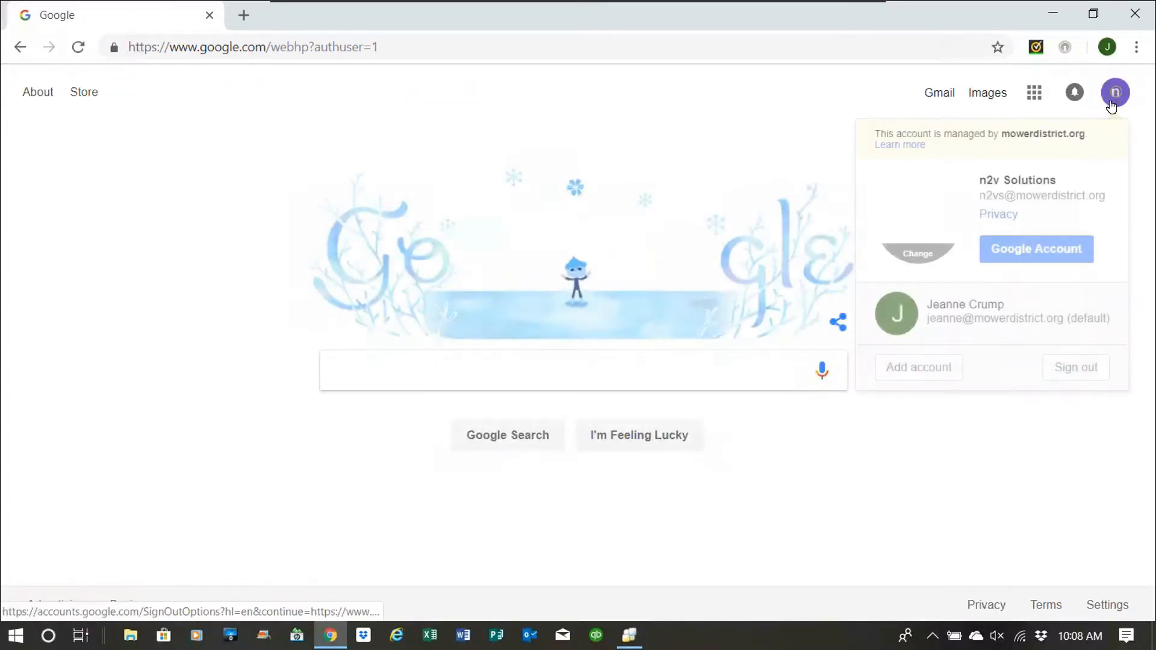
click(968, 321)
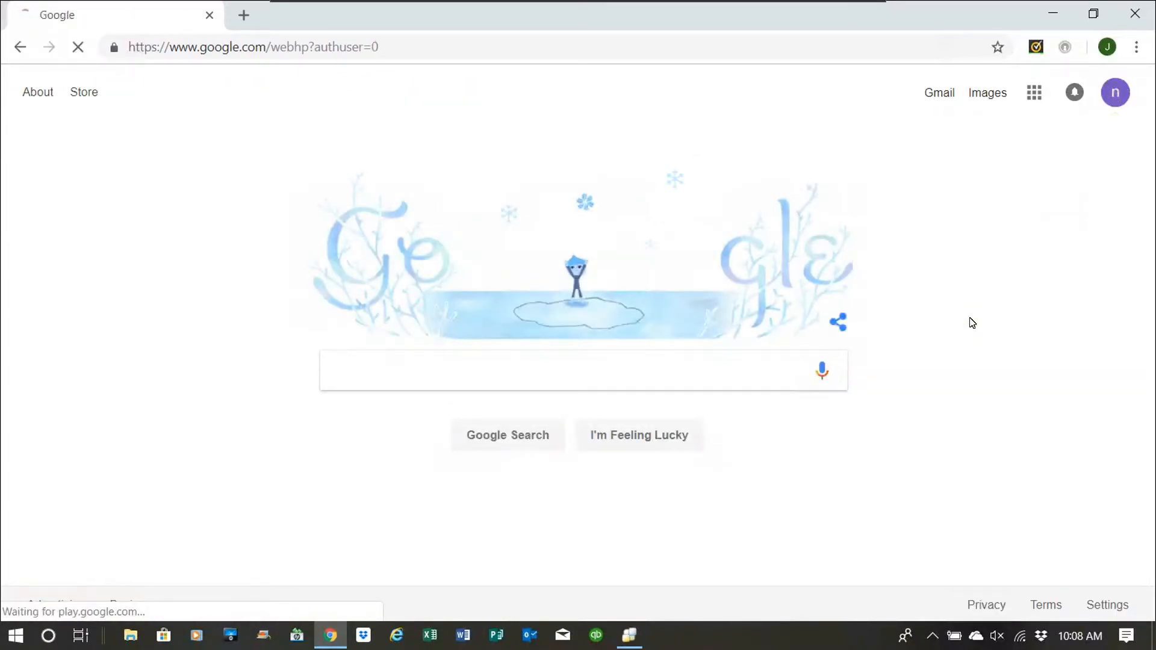
click(1030, 100)
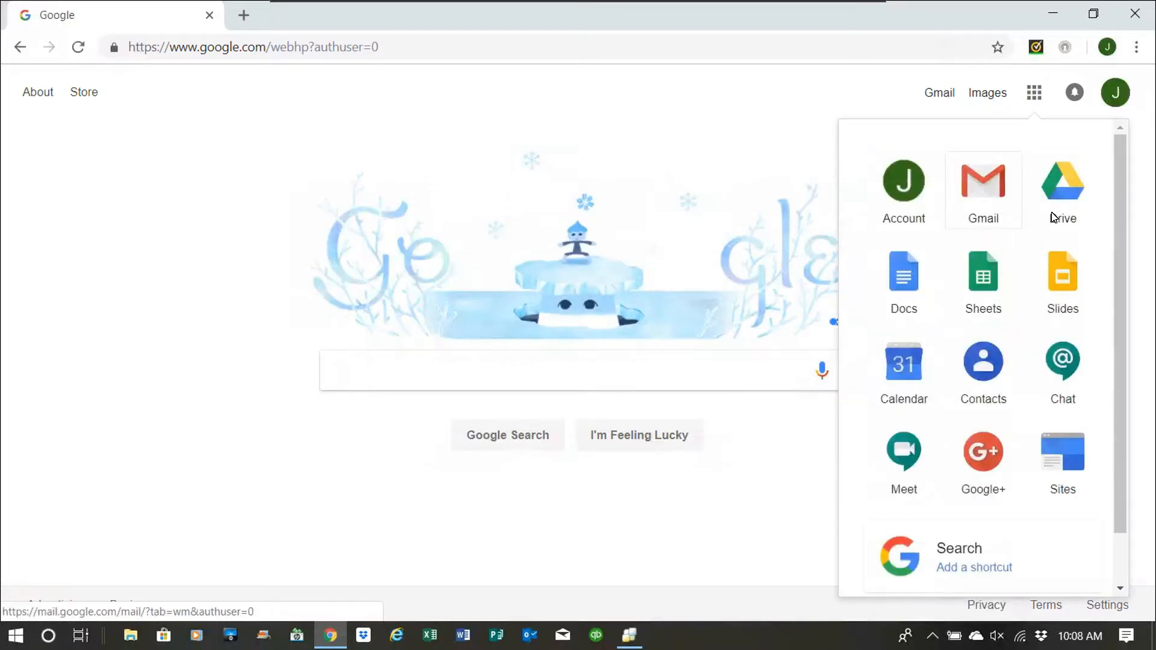
click(1062, 189)
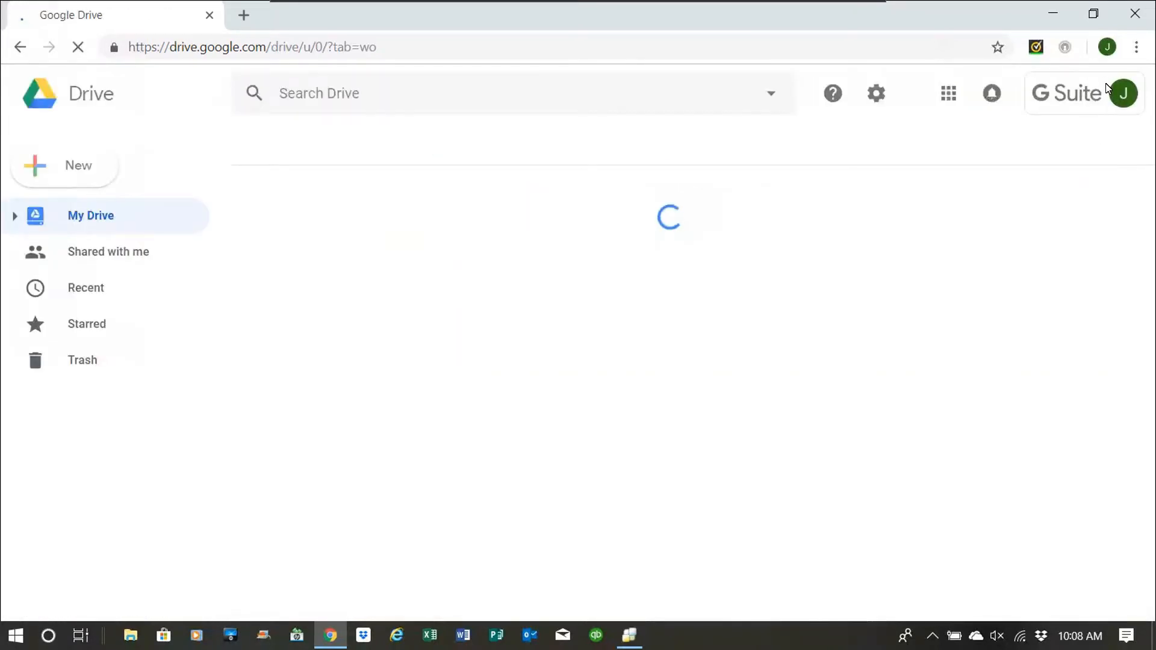
Step: Open the second account's Google Drive in a new tab, then go back to the original account's tab
click(244, 15)
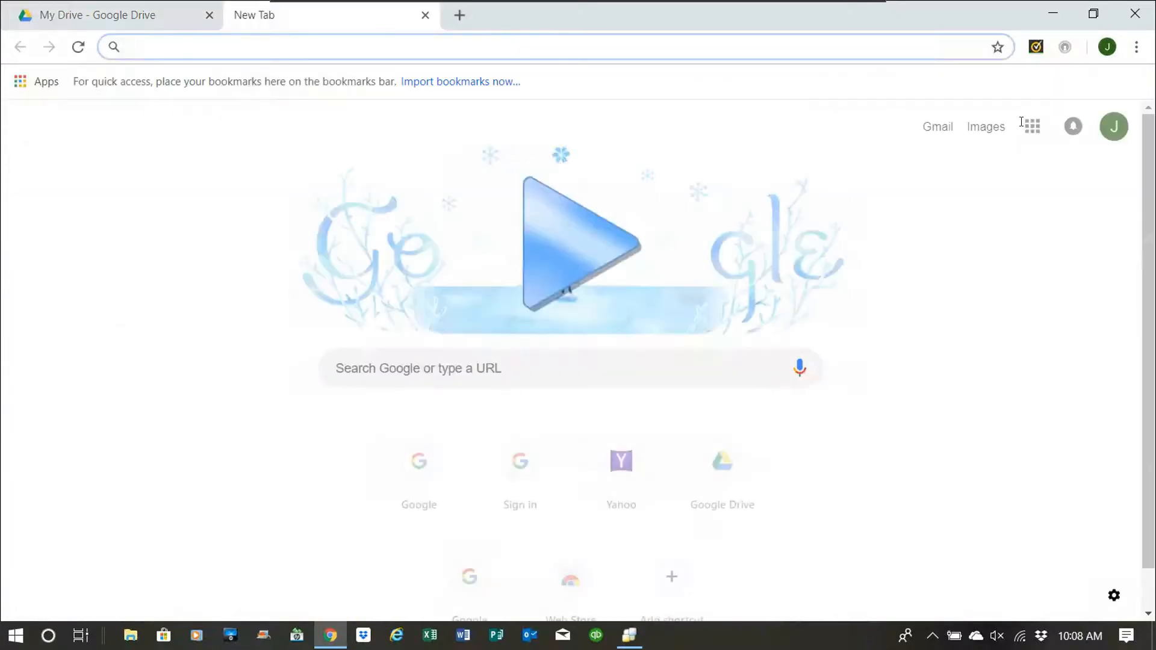
click(1114, 126)
click(1007, 338)
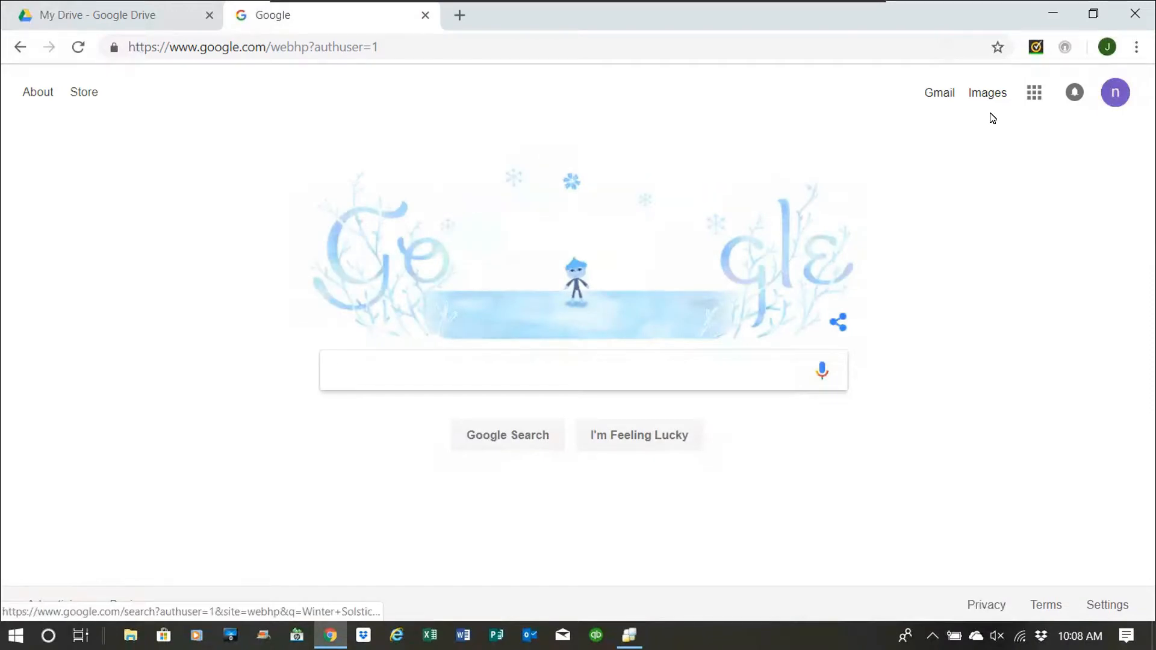
click(1033, 94)
click(1070, 198)
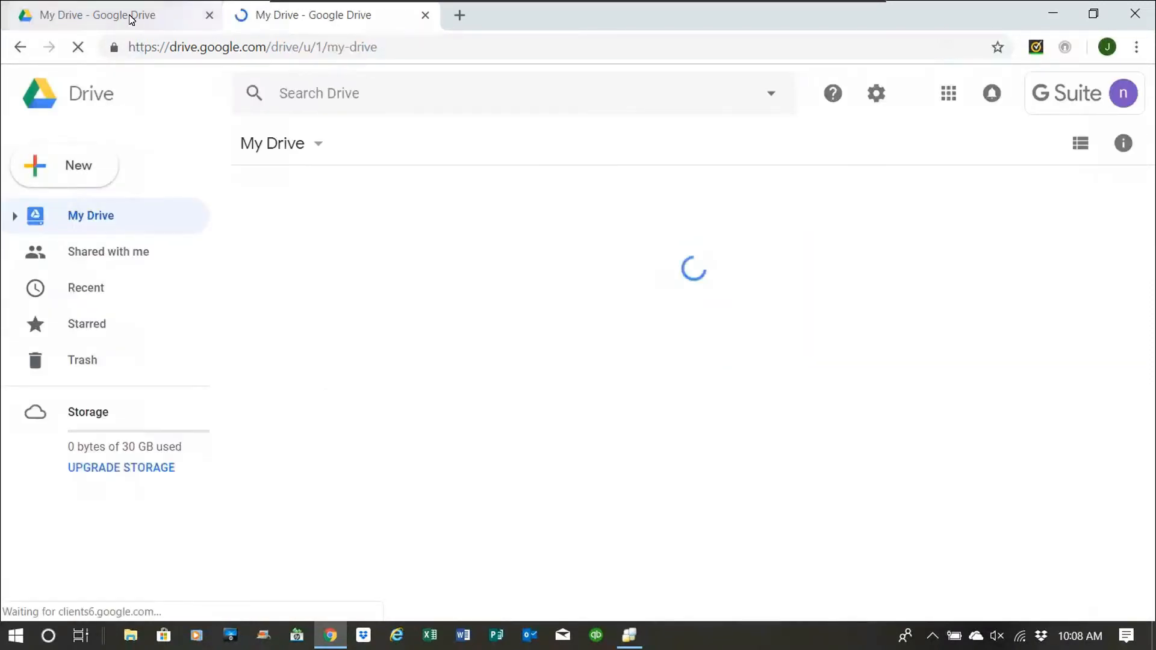
click(129, 16)
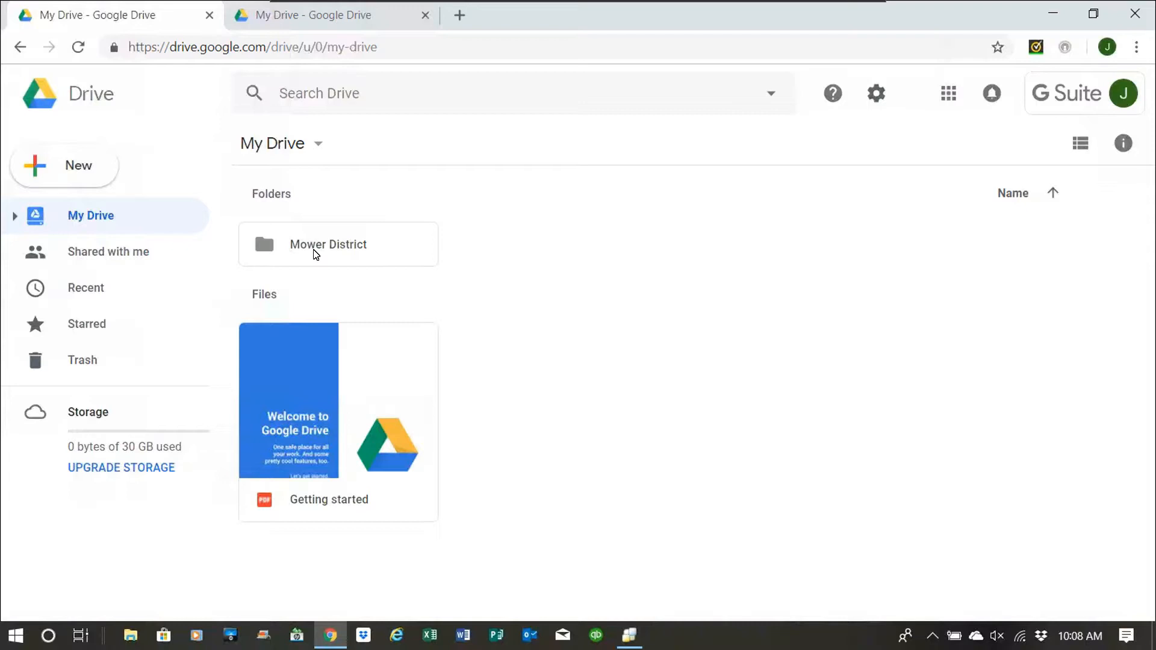
Step: Share the Mower District folder with the second account at 'Can organize, add, & edit' access
right_click(314, 253)
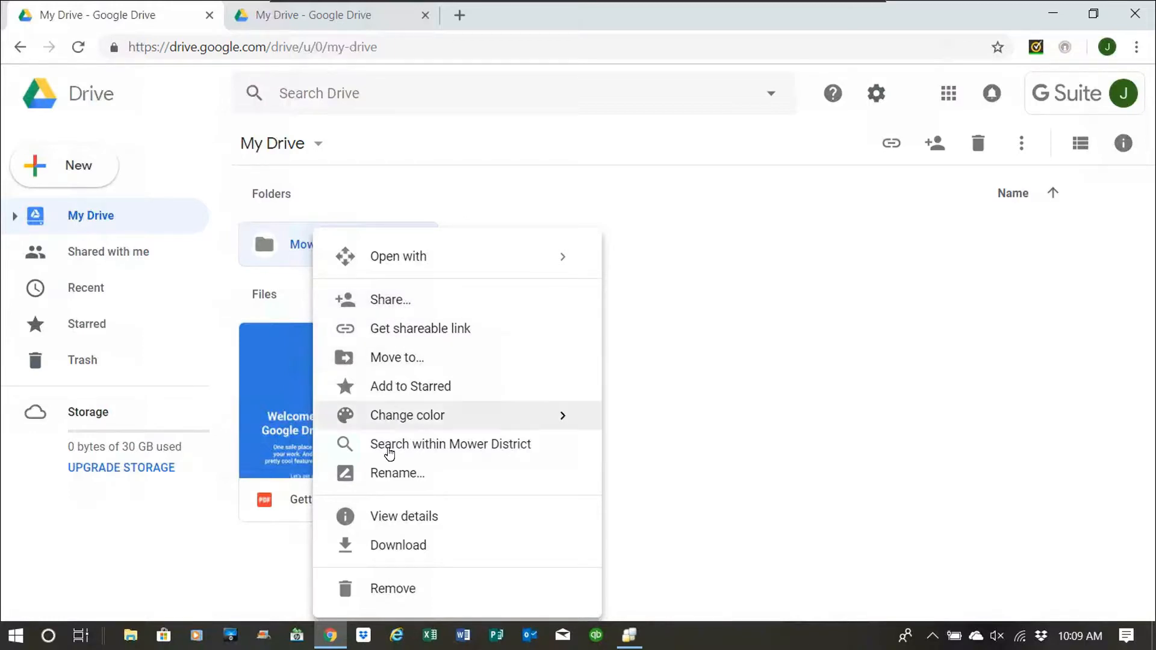
click(409, 309)
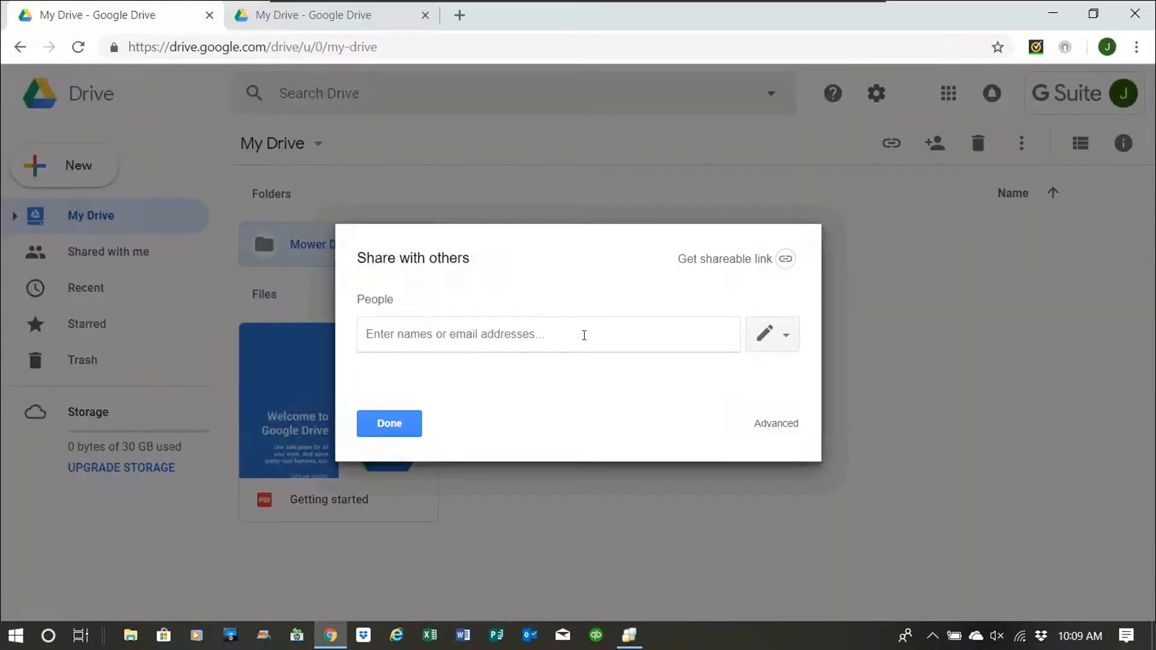
text(n2)
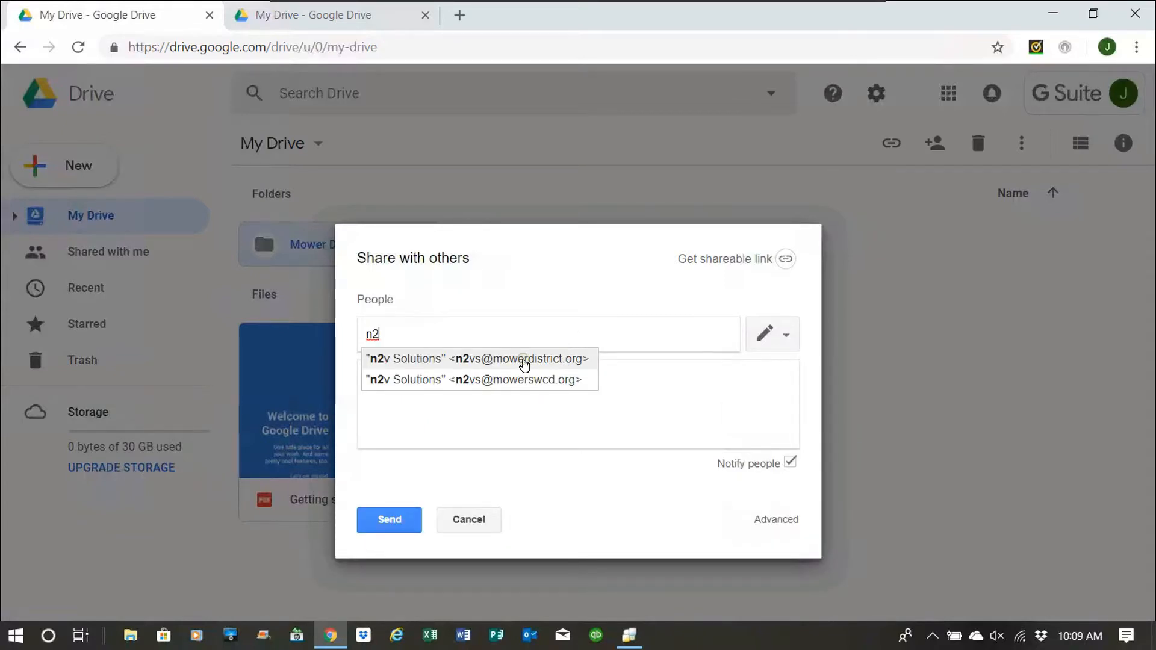
click(524, 360)
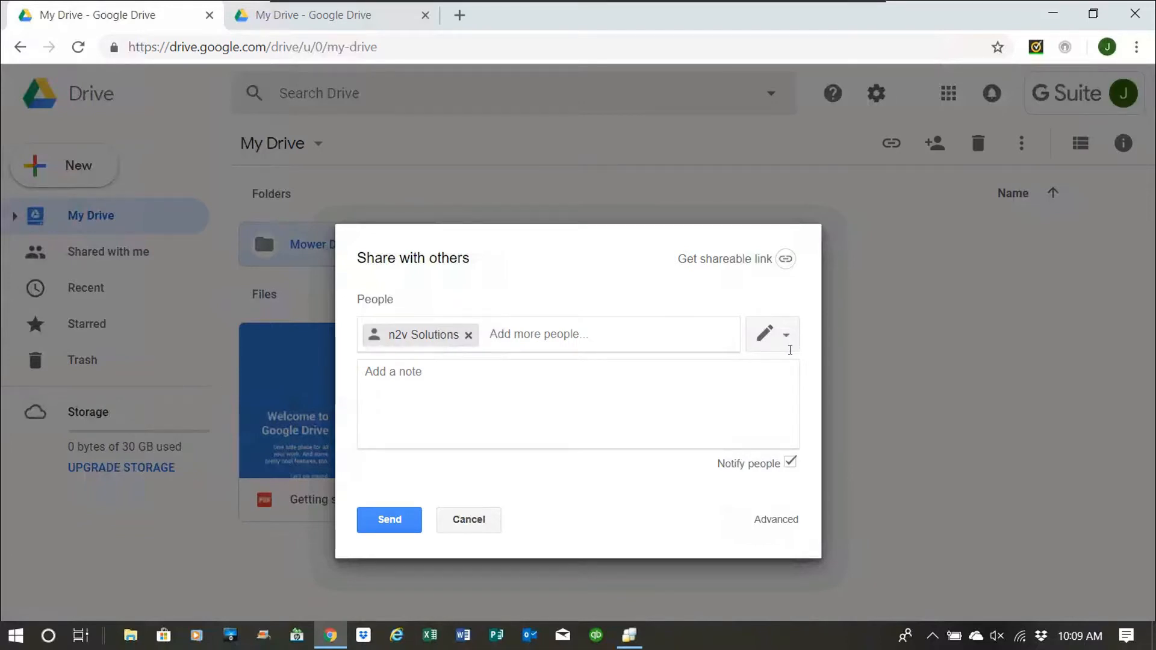
click(793, 343)
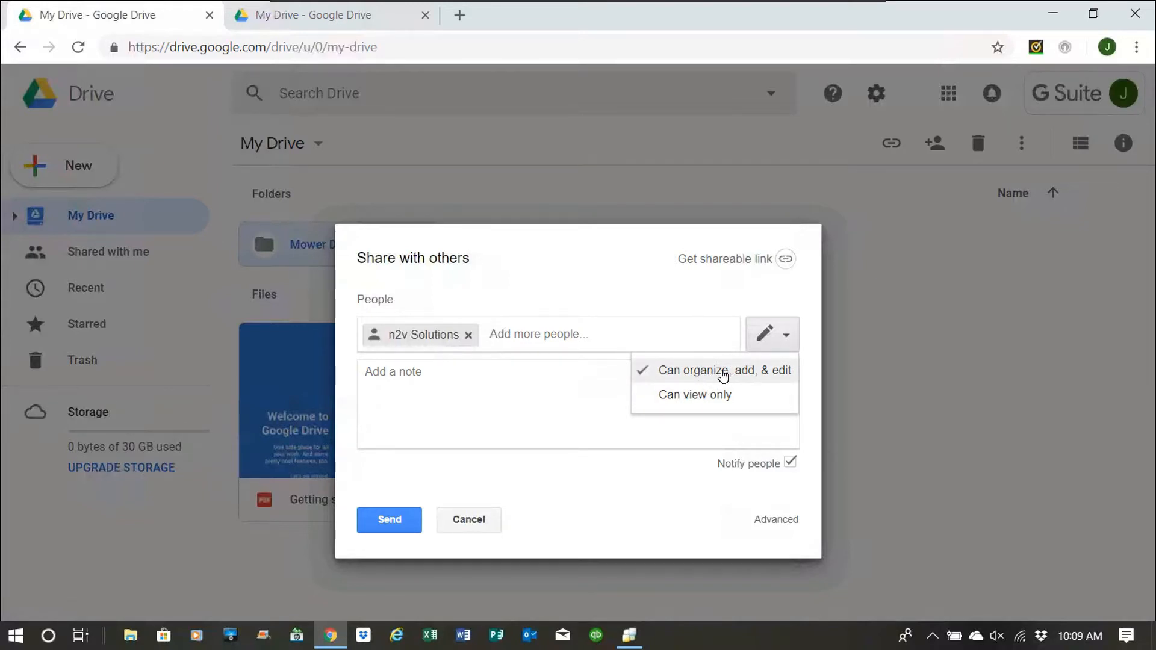
click(576, 380)
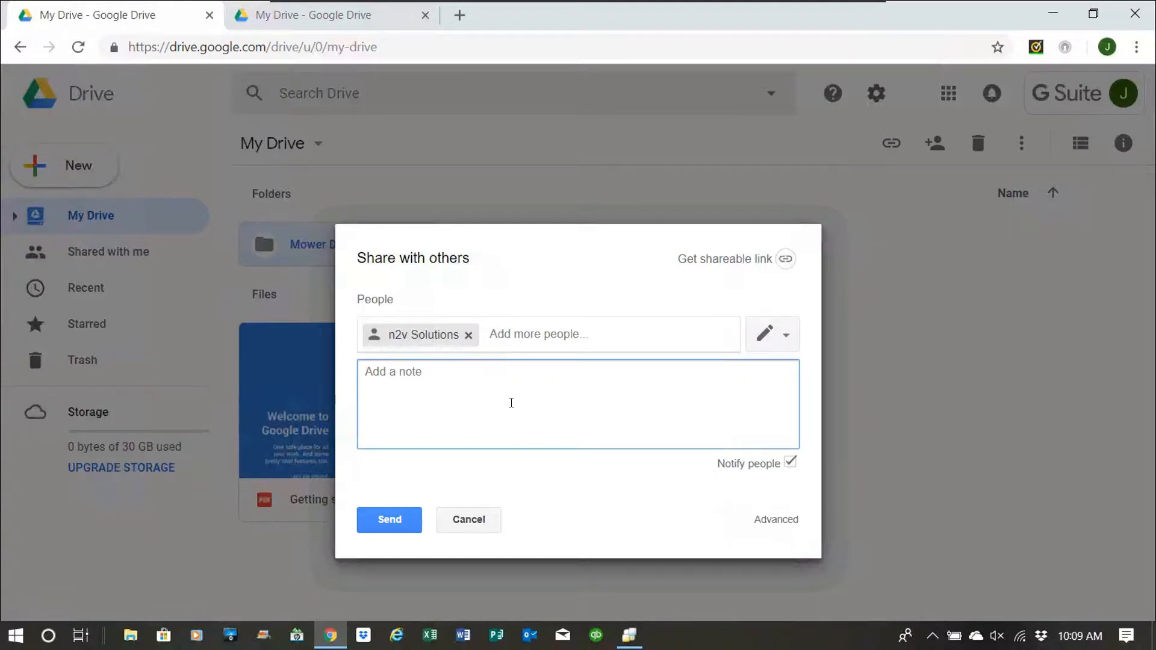
click(396, 526)
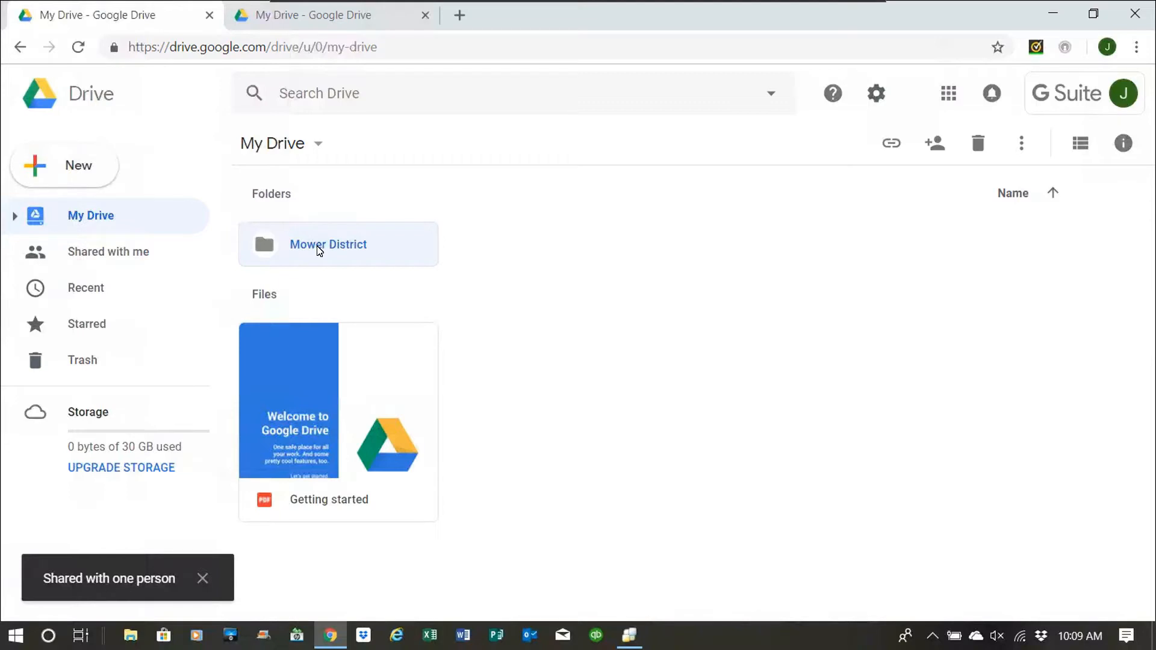
Step: Verify in Mower District's sharing settings that the folder is now shared, then close them
right_click(317, 250)
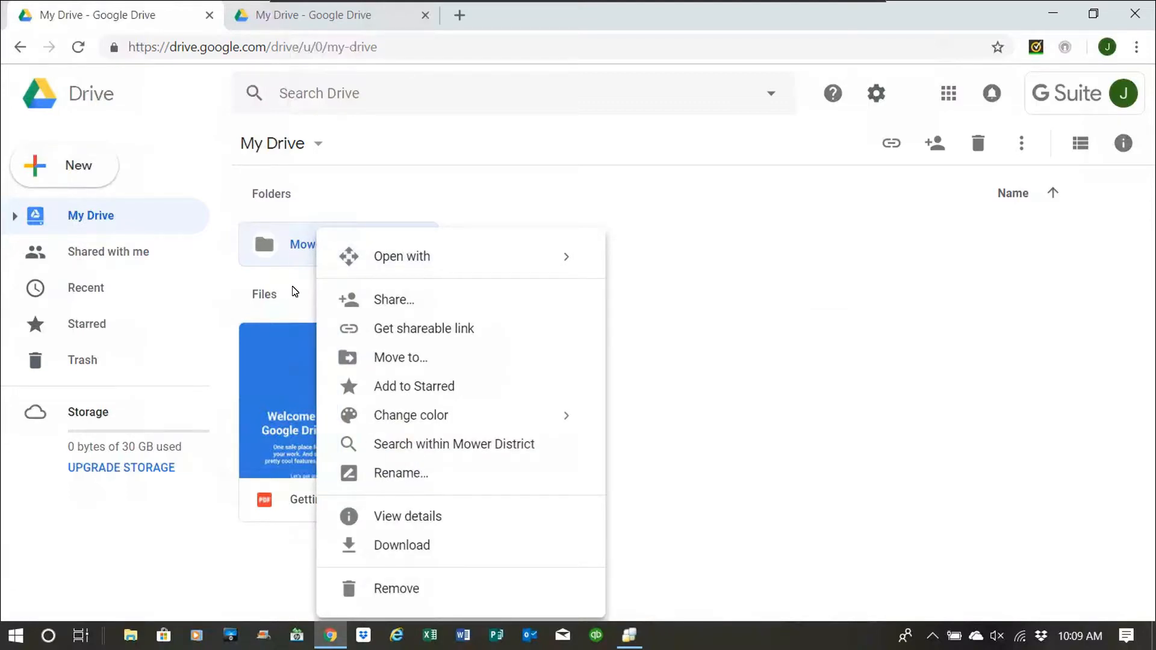
click(383, 307)
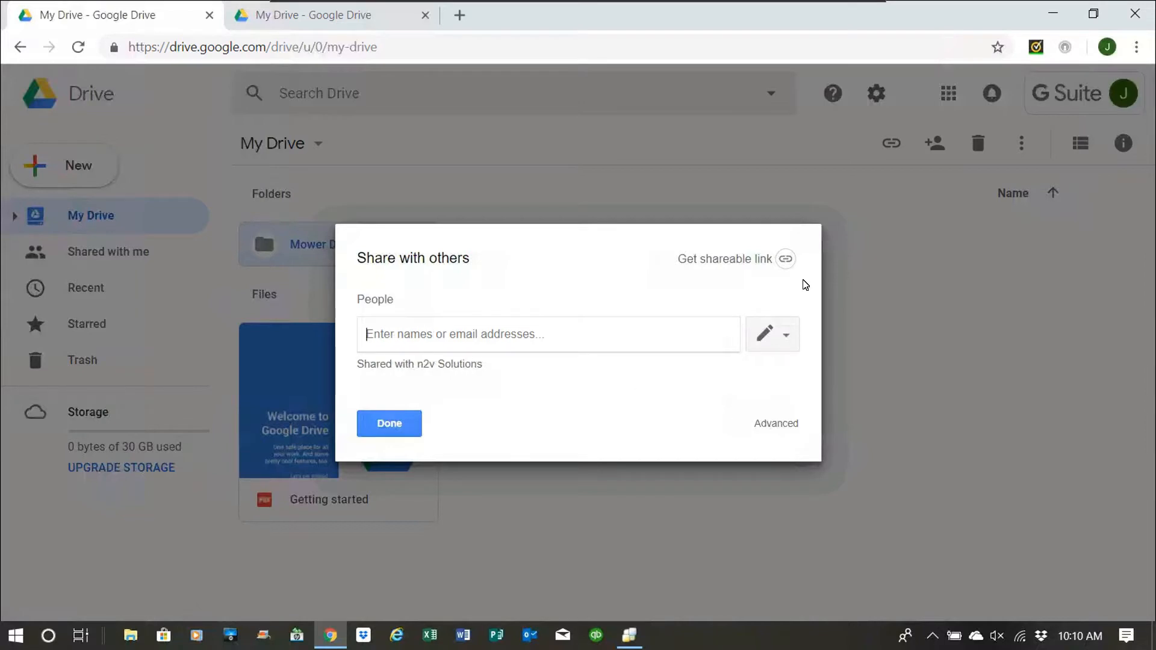
click(400, 431)
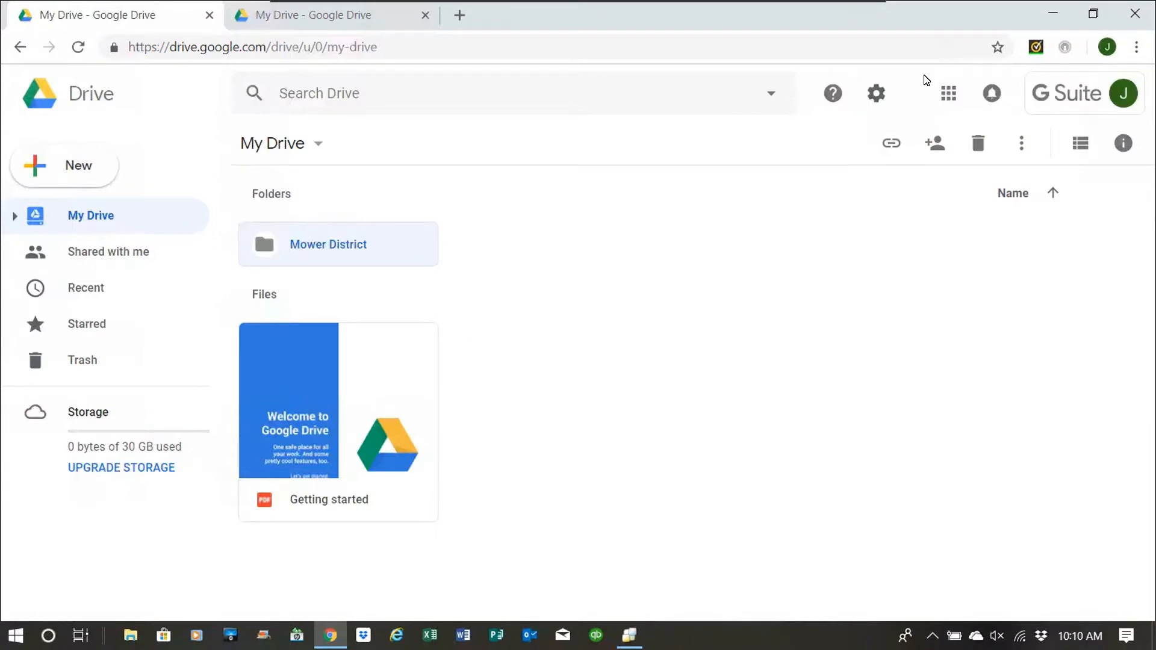
Step: Open the second account's Gmail from its Drive tab through the Google apps grid
click(313, 17)
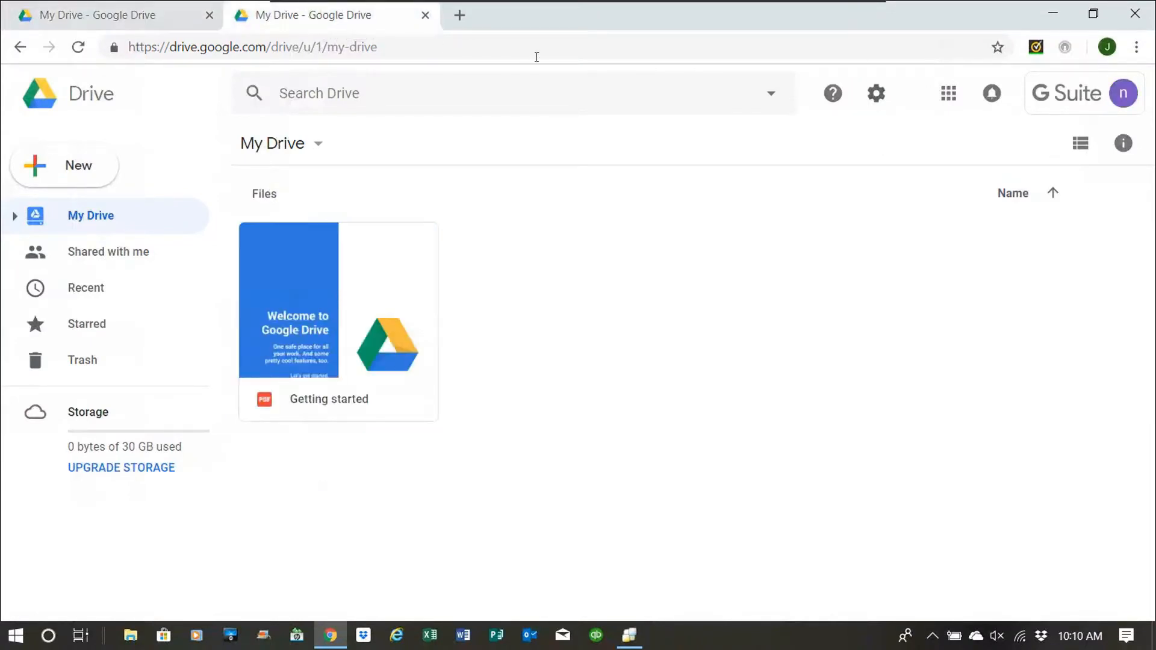
click(950, 95)
click(1016, 205)
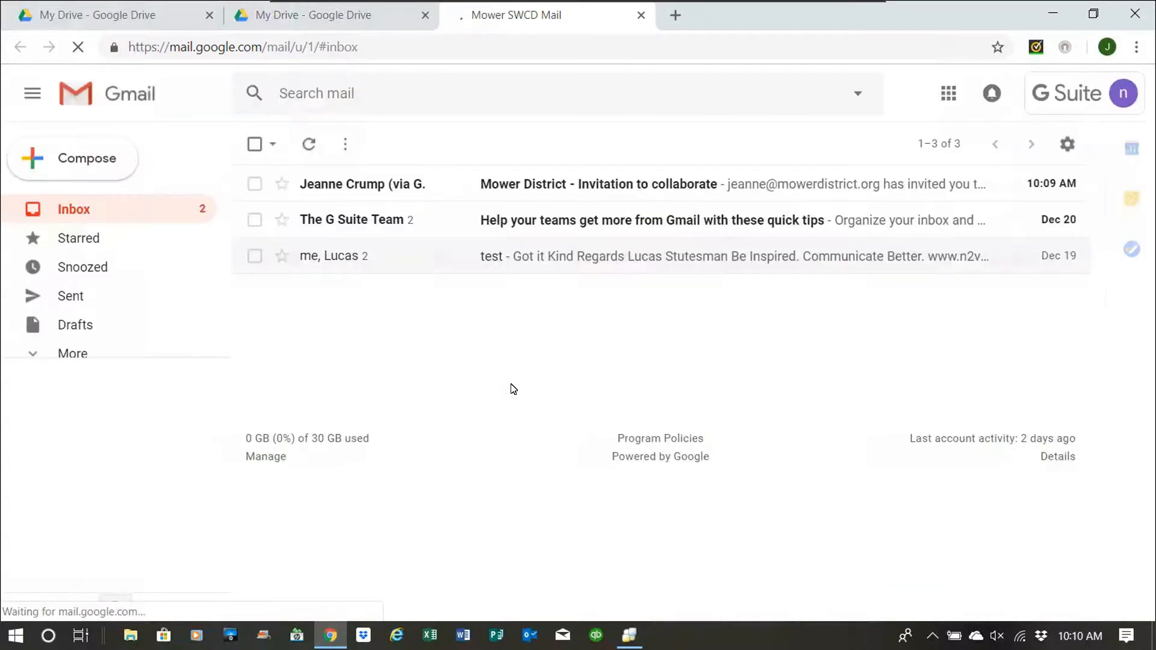
Step: Open the Mower District 'Invitation to collaborate' email, preview the shared folder, and close the extra tabs
click(358, 186)
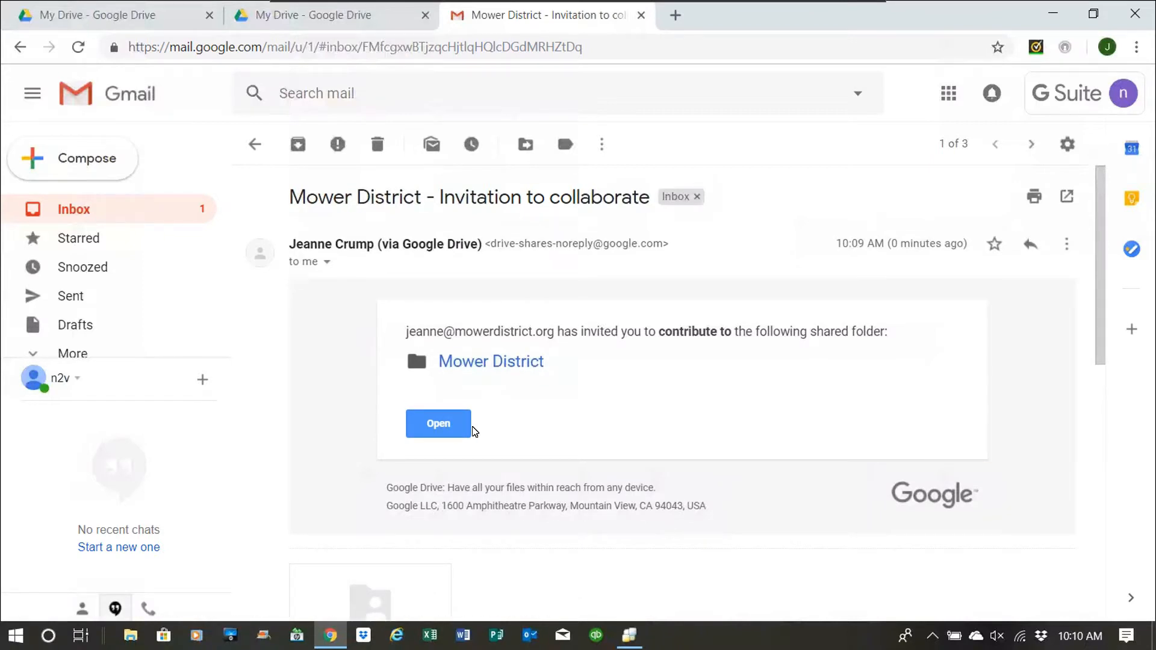
click(450, 431)
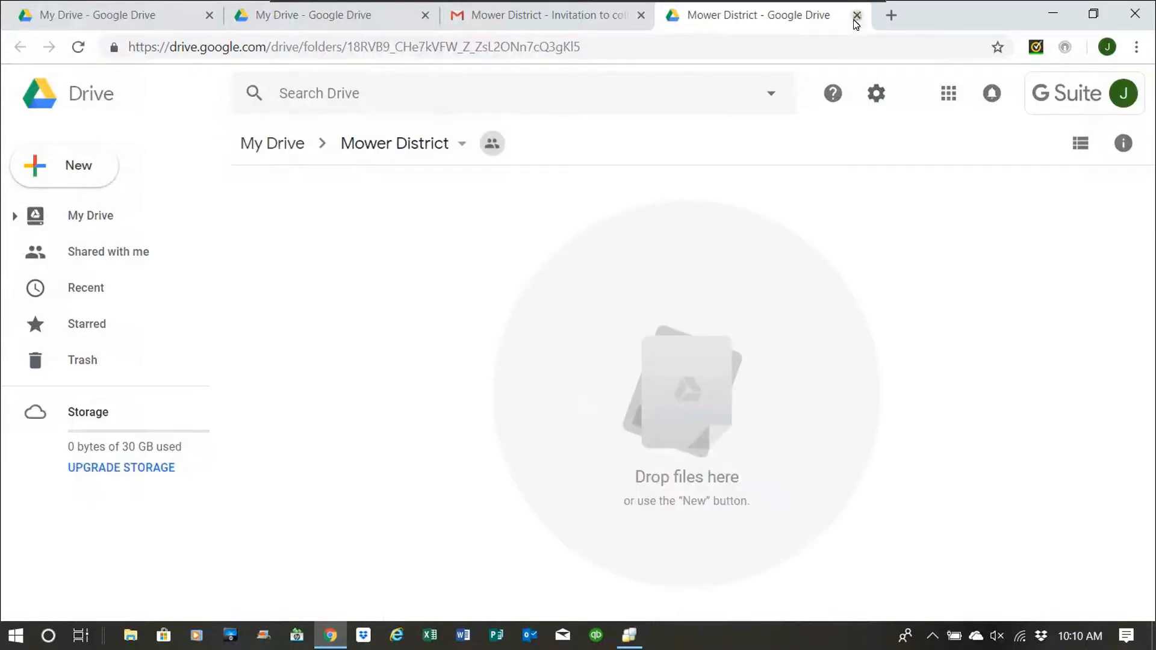
click(857, 15)
click(641, 16)
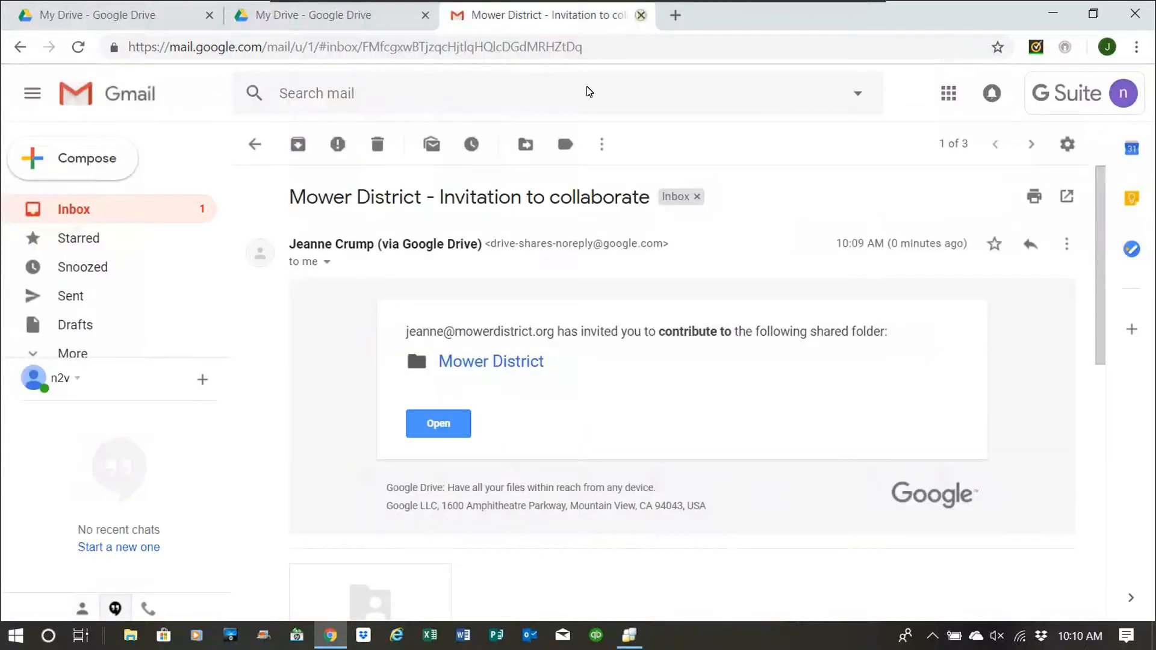
Step: Reload Shared with me until Mower District appears, then add it to the second account's My Drive
click(355, 12)
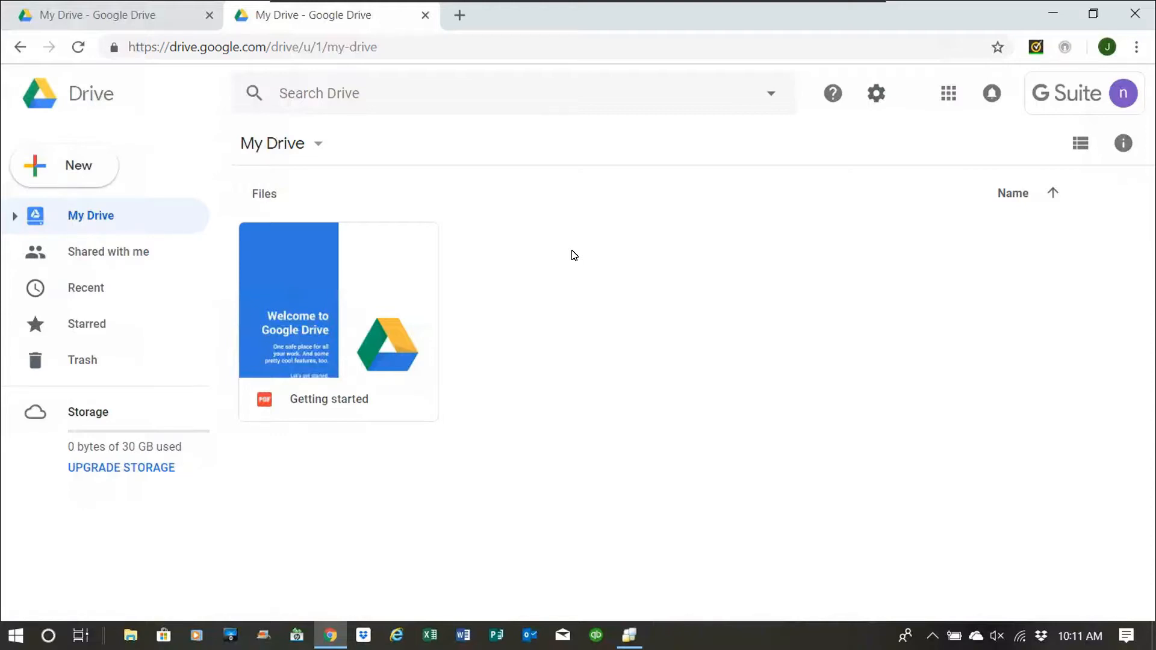
click(93, 263)
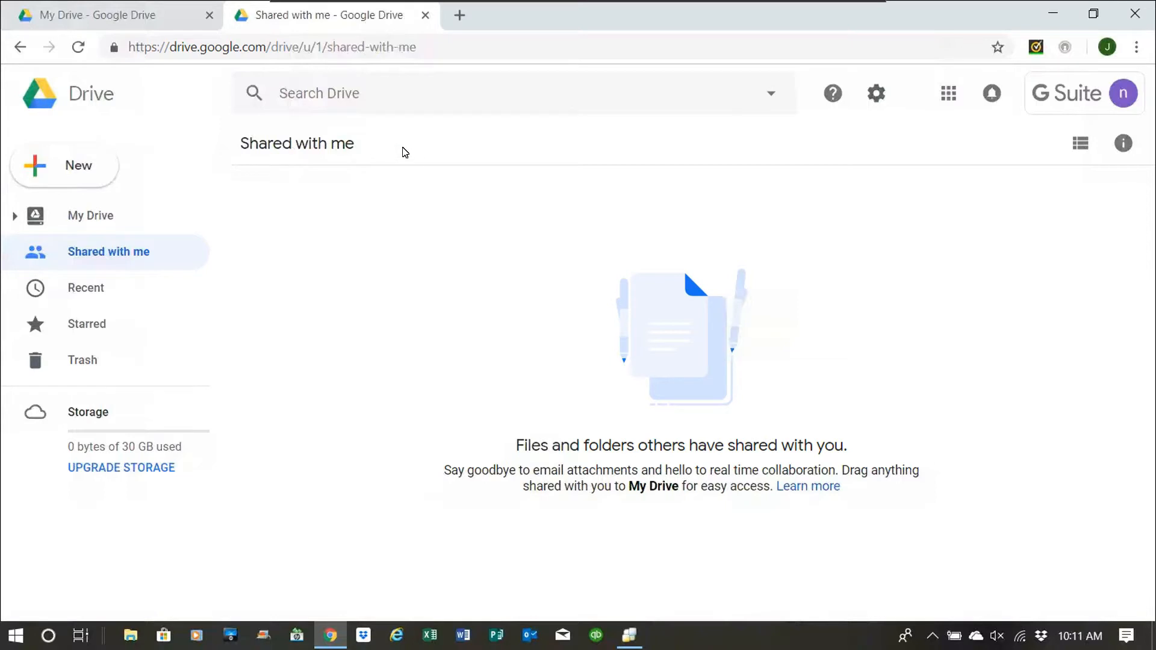
click(82, 53)
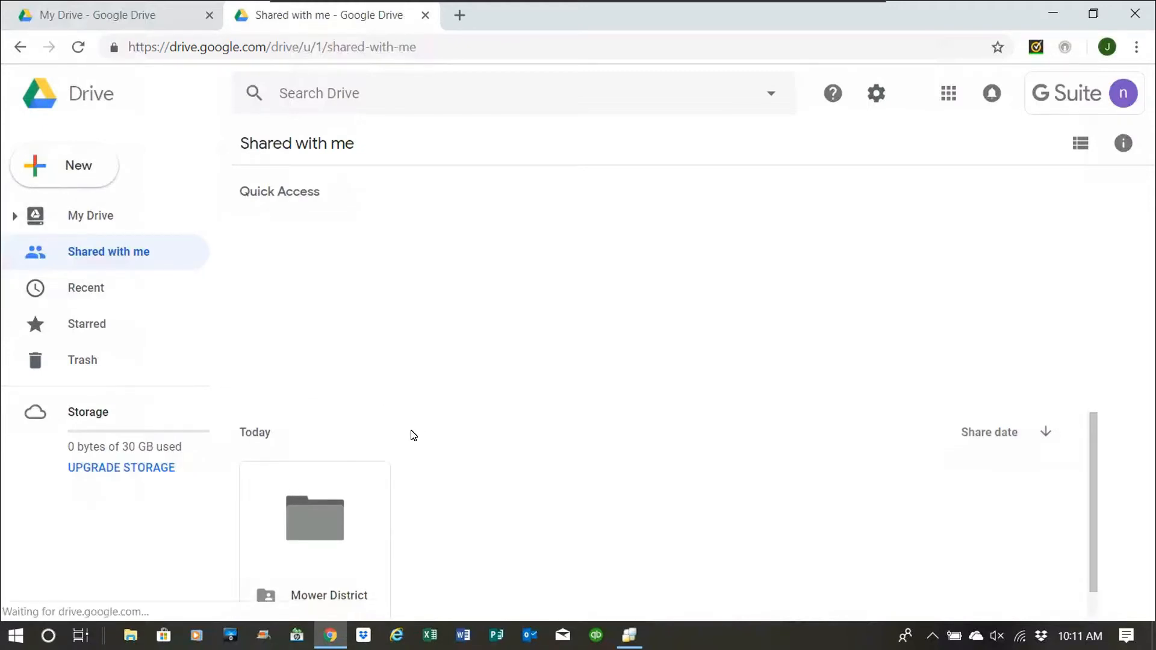
scroll(414, 435, down, 1)
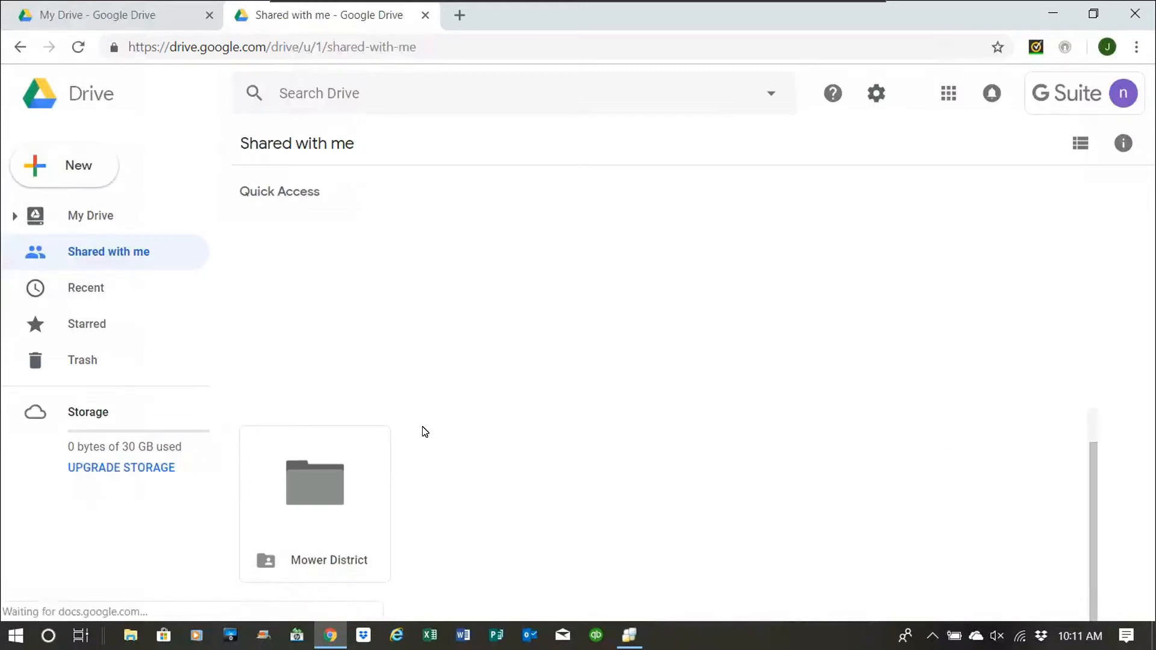
click(318, 523)
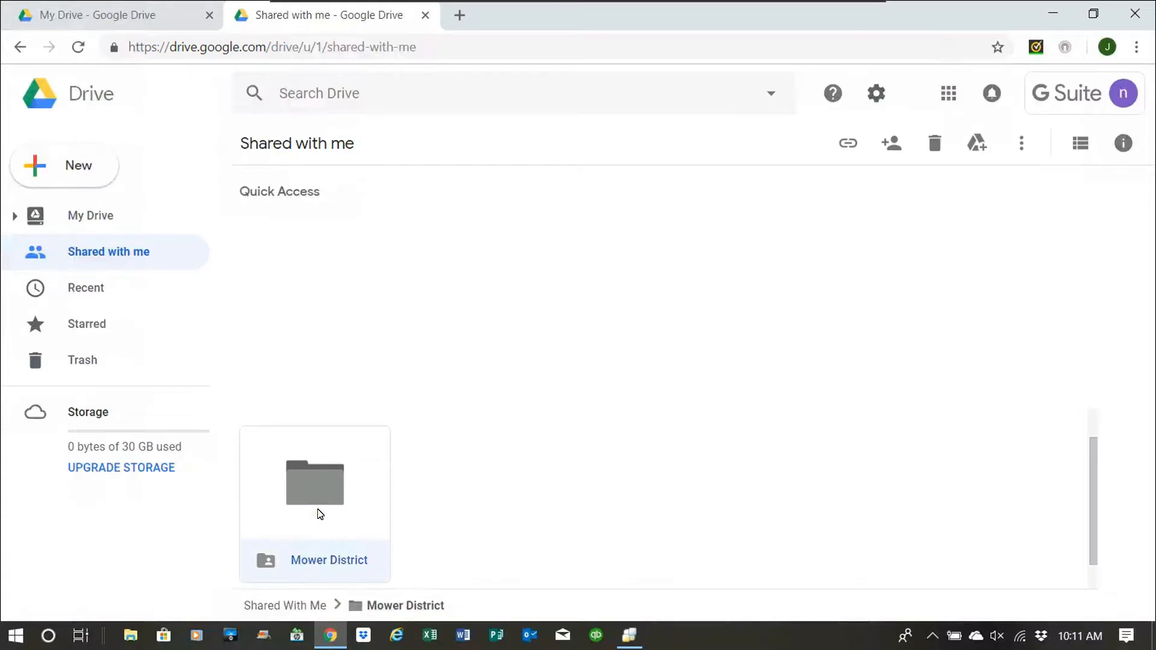
right_click(317, 506)
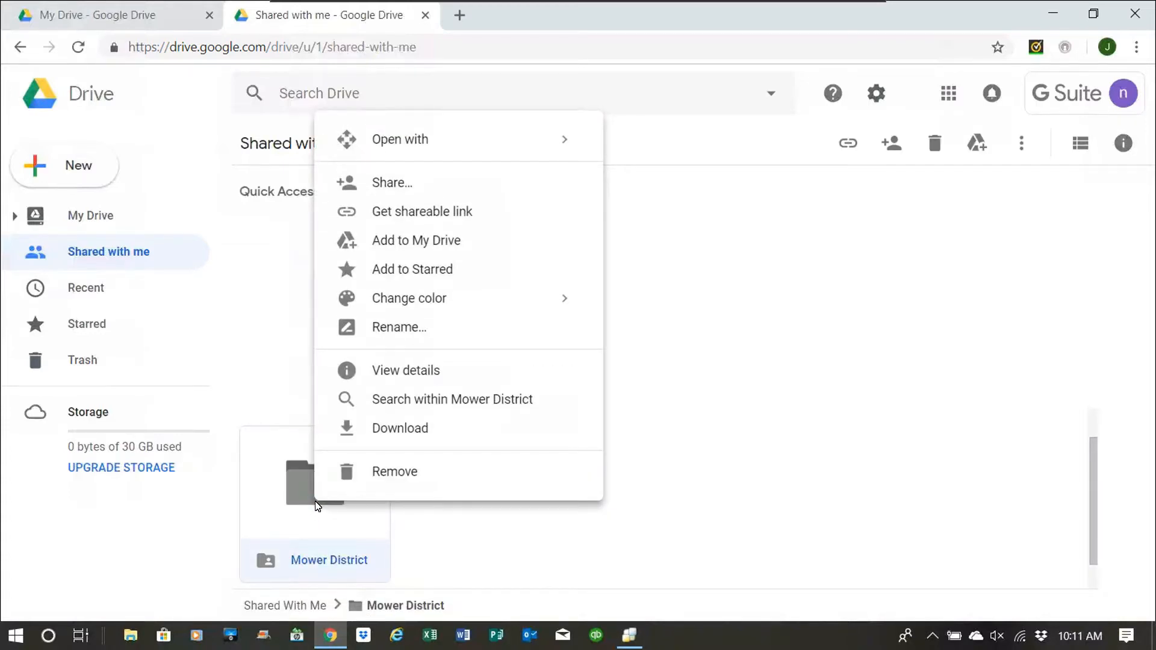
click(351, 528)
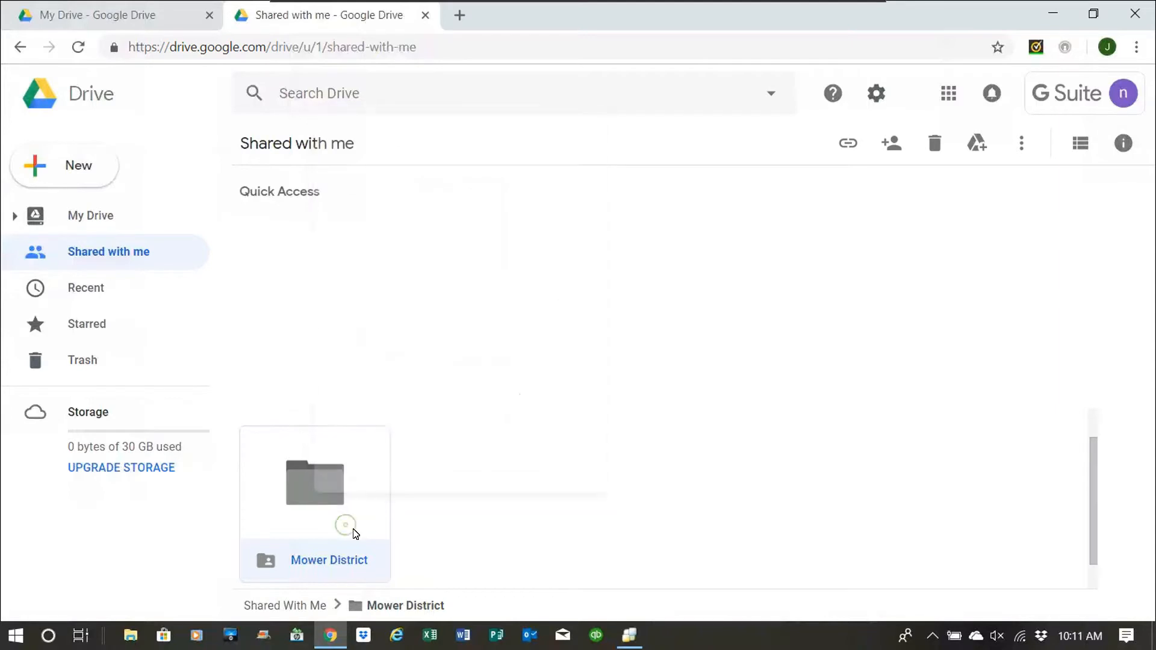
scroll(326, 554, down, 1)
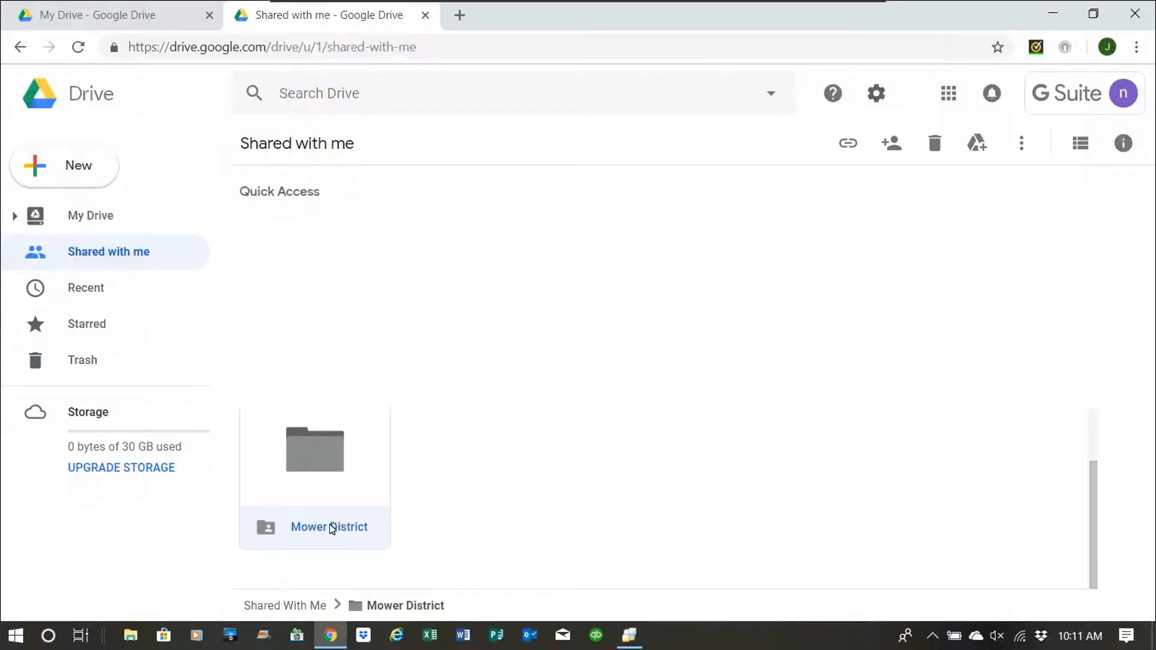
right_click(330, 473)
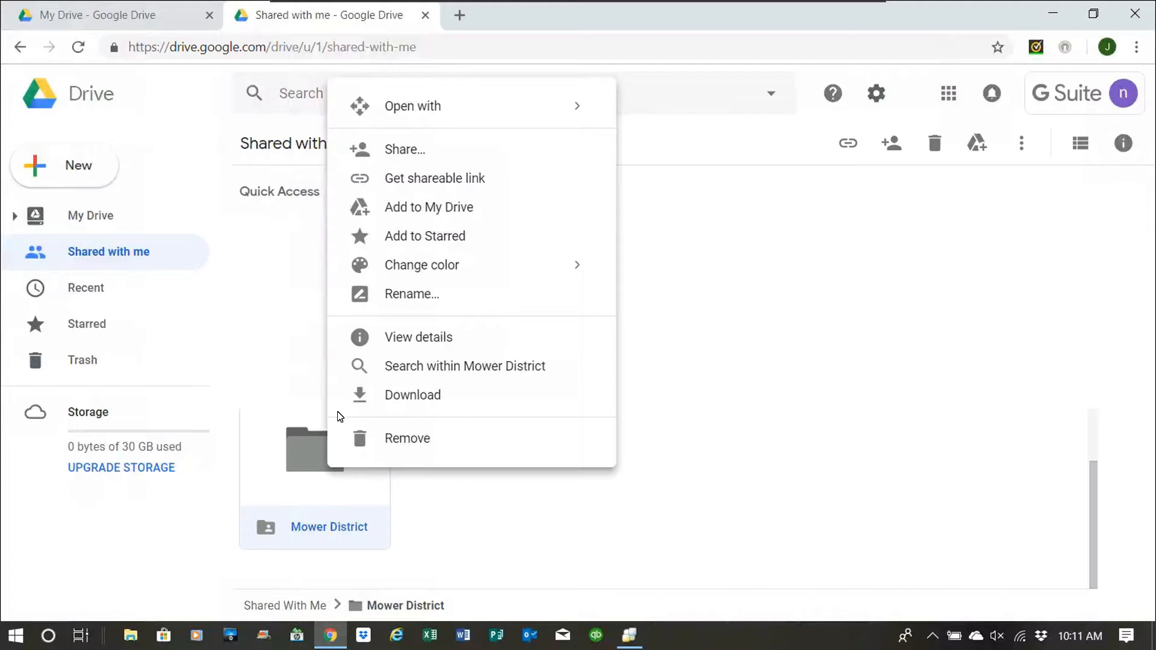
click(424, 210)
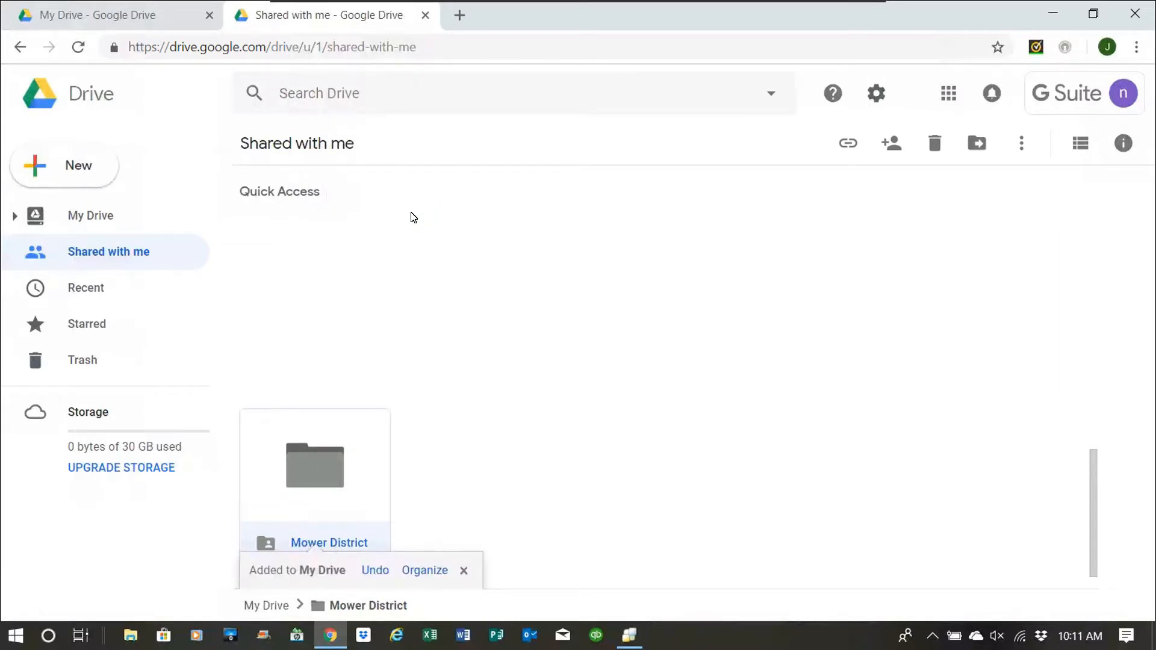
Step: Open the Mower District folder from My Drive and start a new Google Docs document in it
click(87, 216)
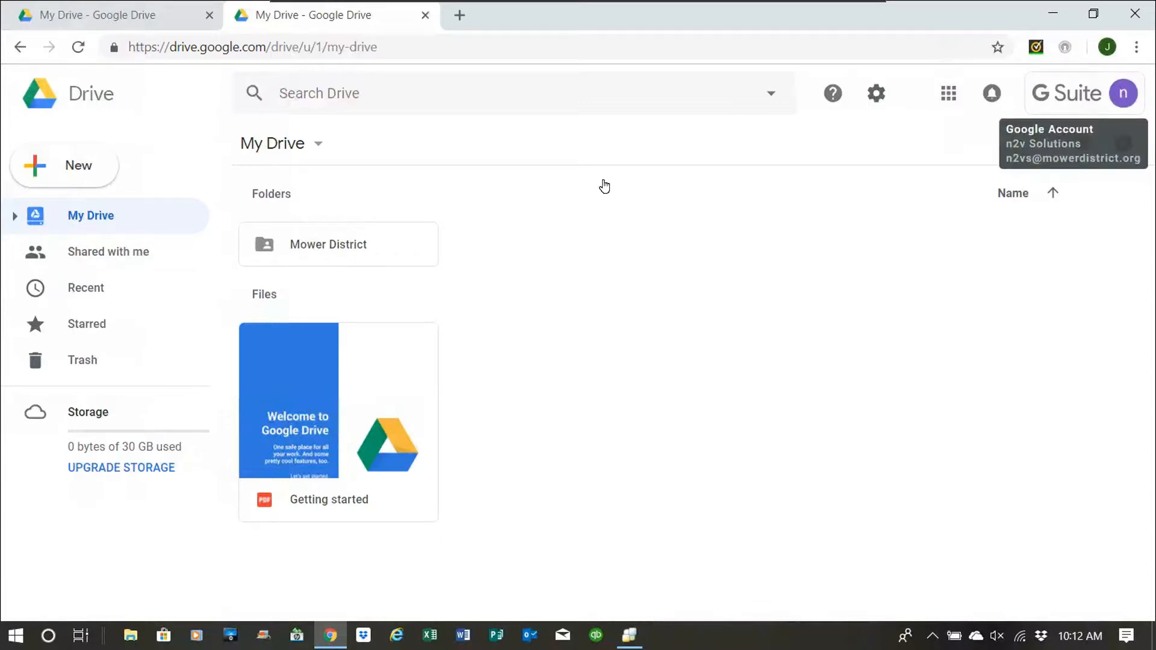
double_click(370, 244)
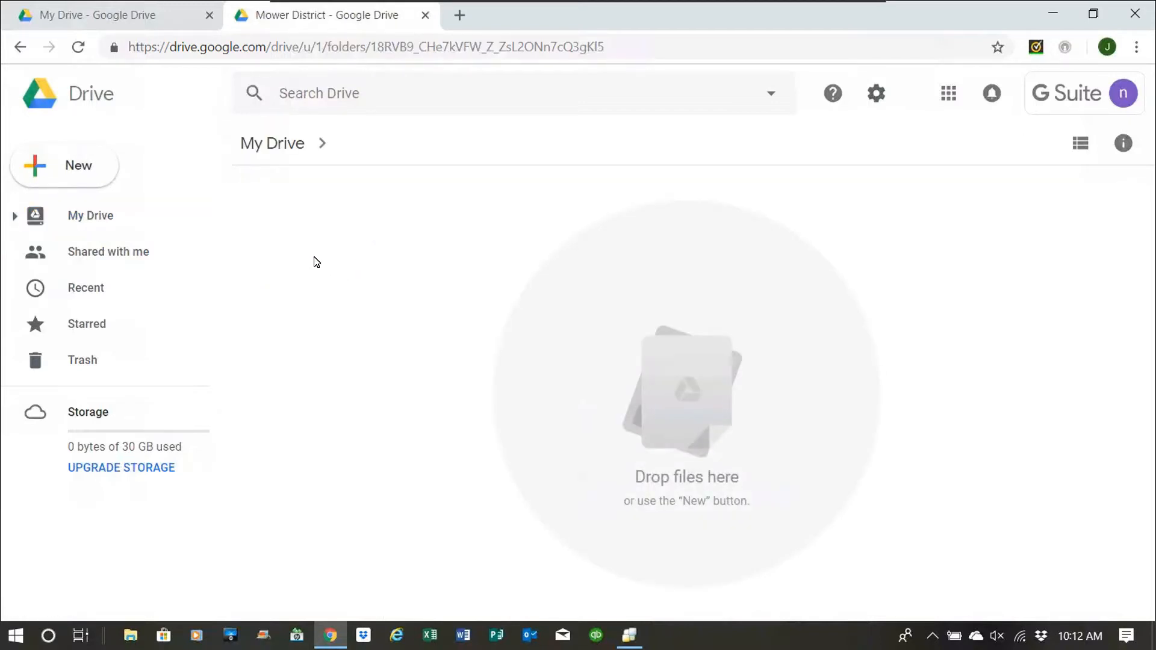
click(83, 175)
key(Escape)
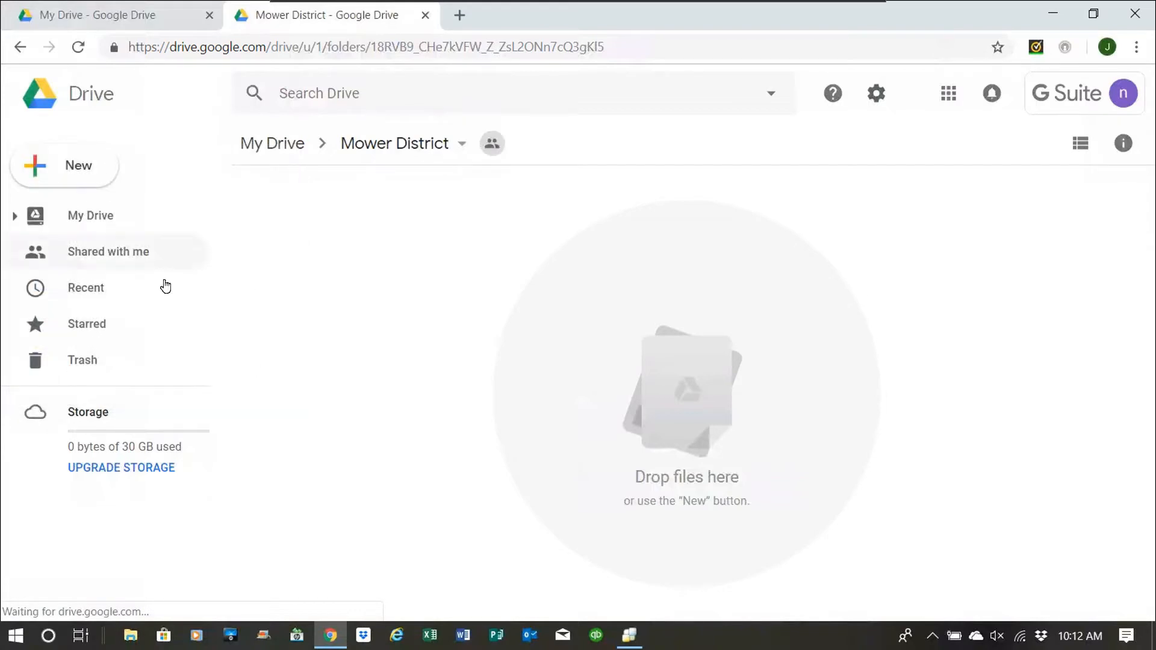
click(90, 164)
click(101, 288)
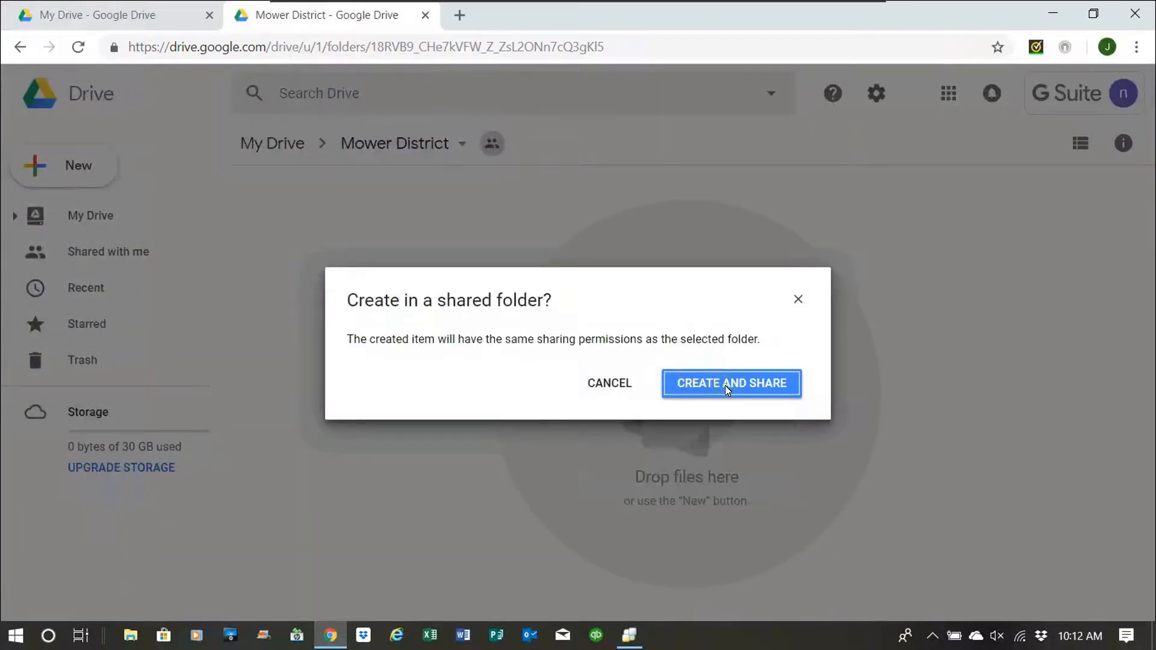
Step: Create the shared document, type 'Test', and title the document 'test'
click(726, 385)
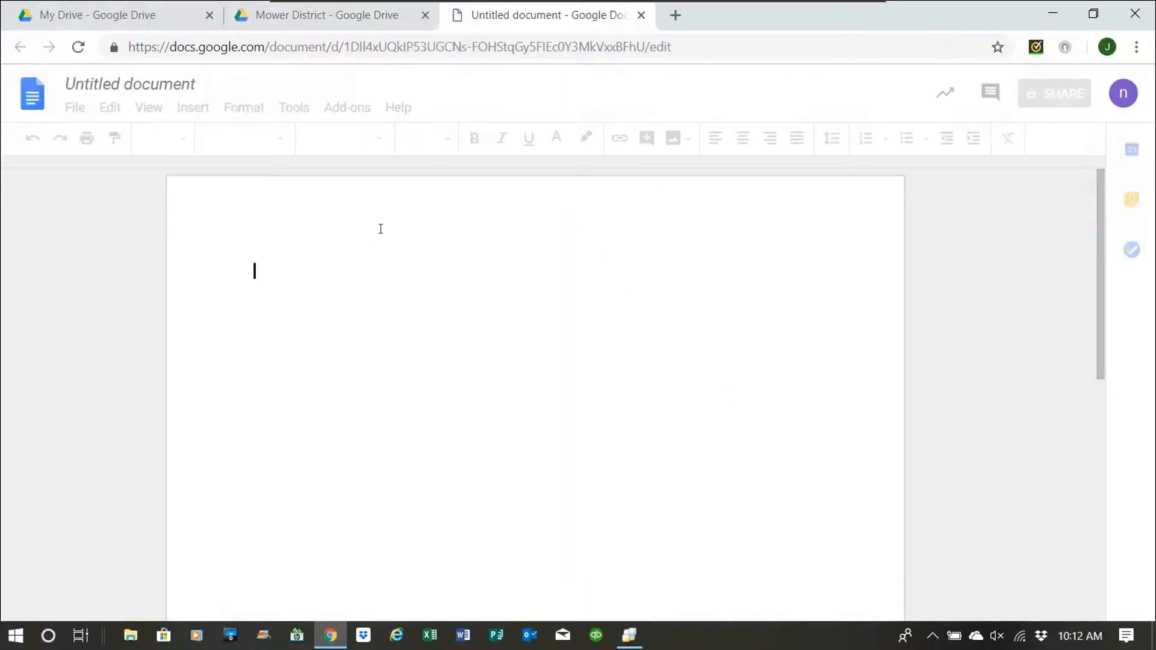
text(test)
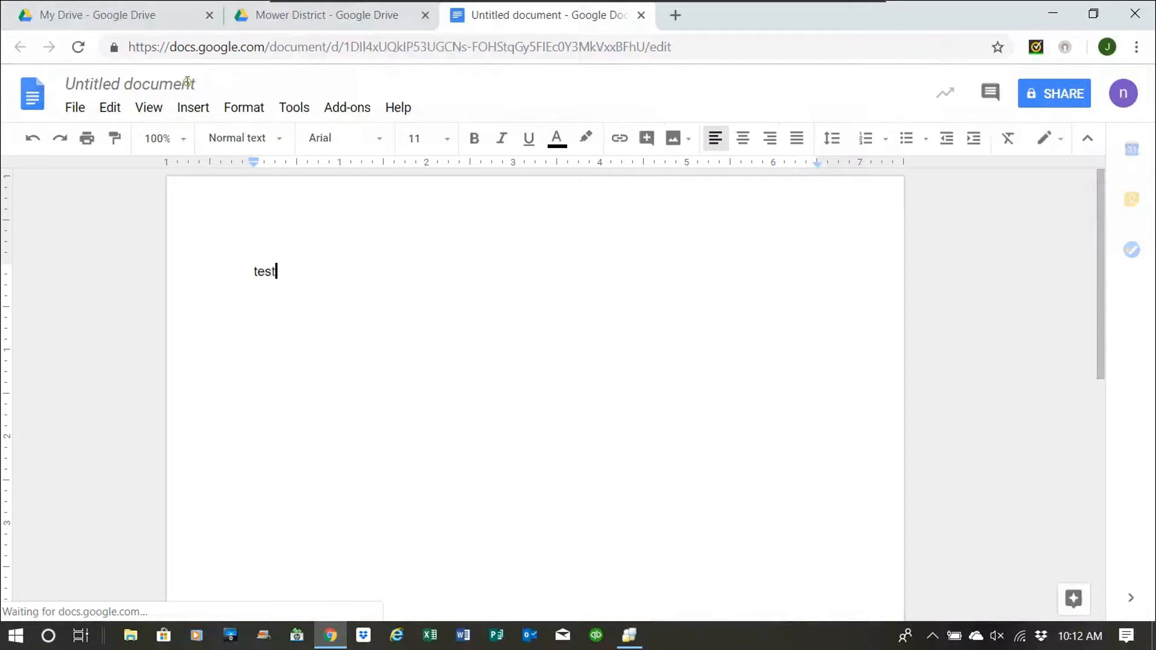
click(190, 86)
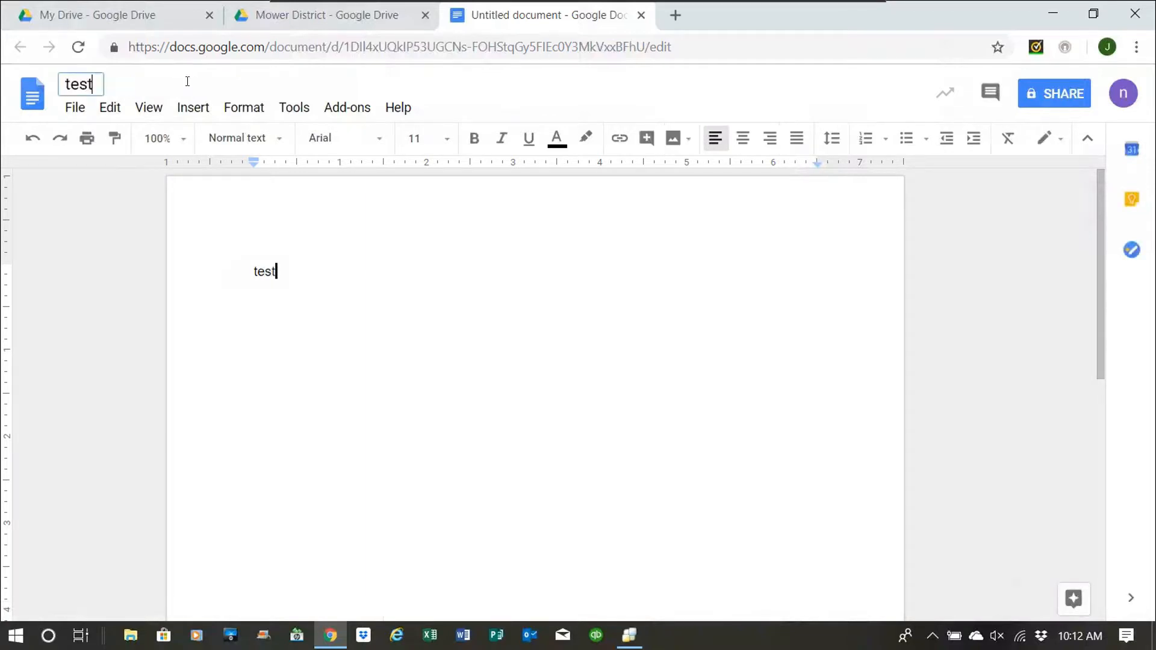
click(338, 351)
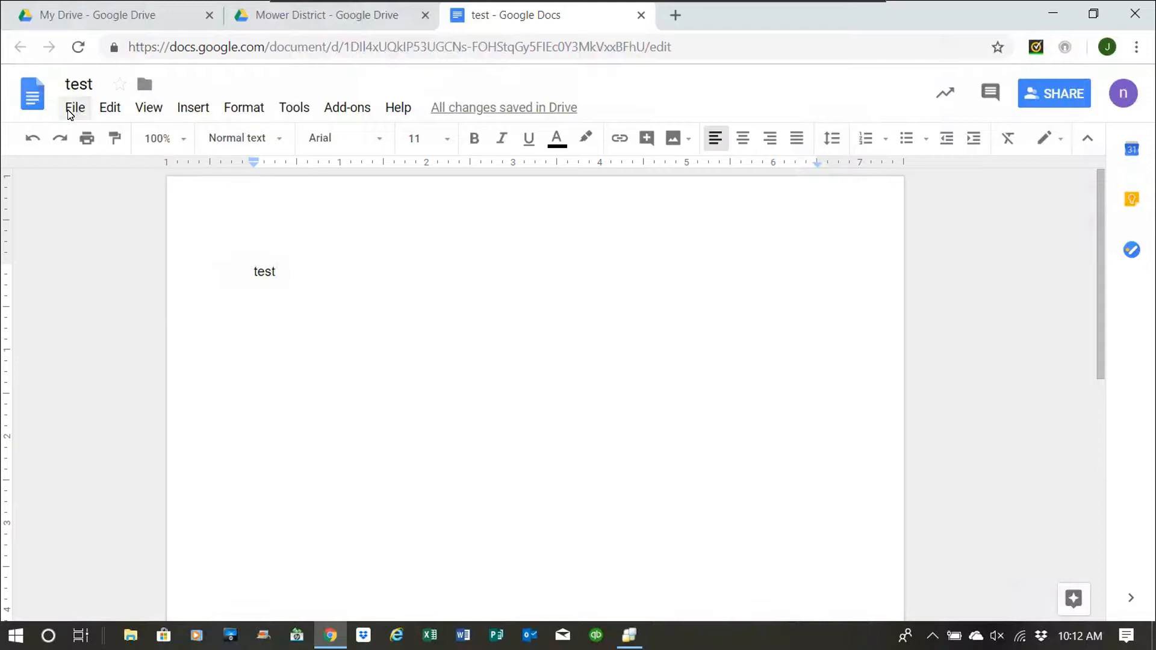
click(72, 109)
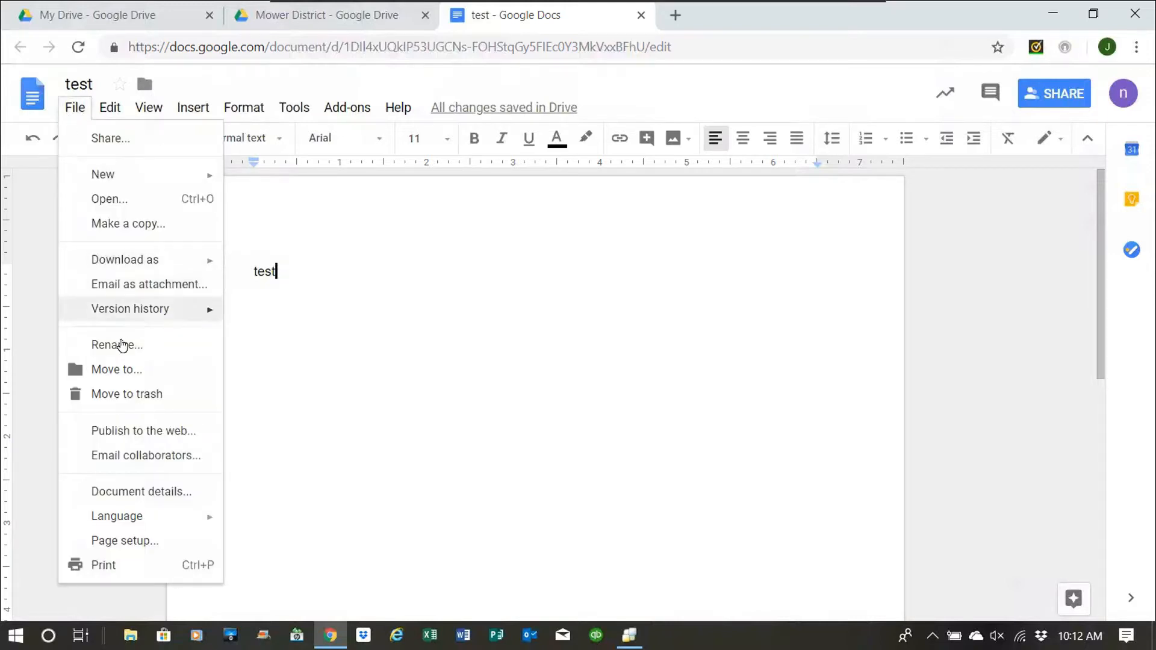
click(430, 337)
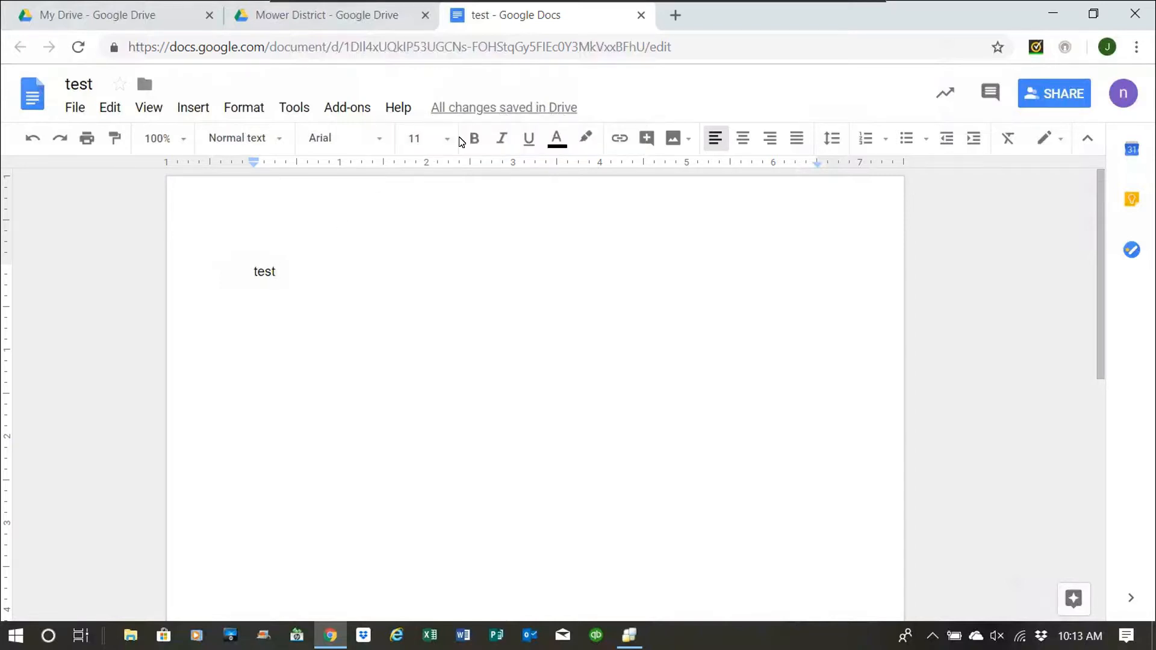
Step: Add a second line 'Are you sure this will save' and close the document
mouse_move(485, 114)
key(Return)
key(Return)
text(Are you )
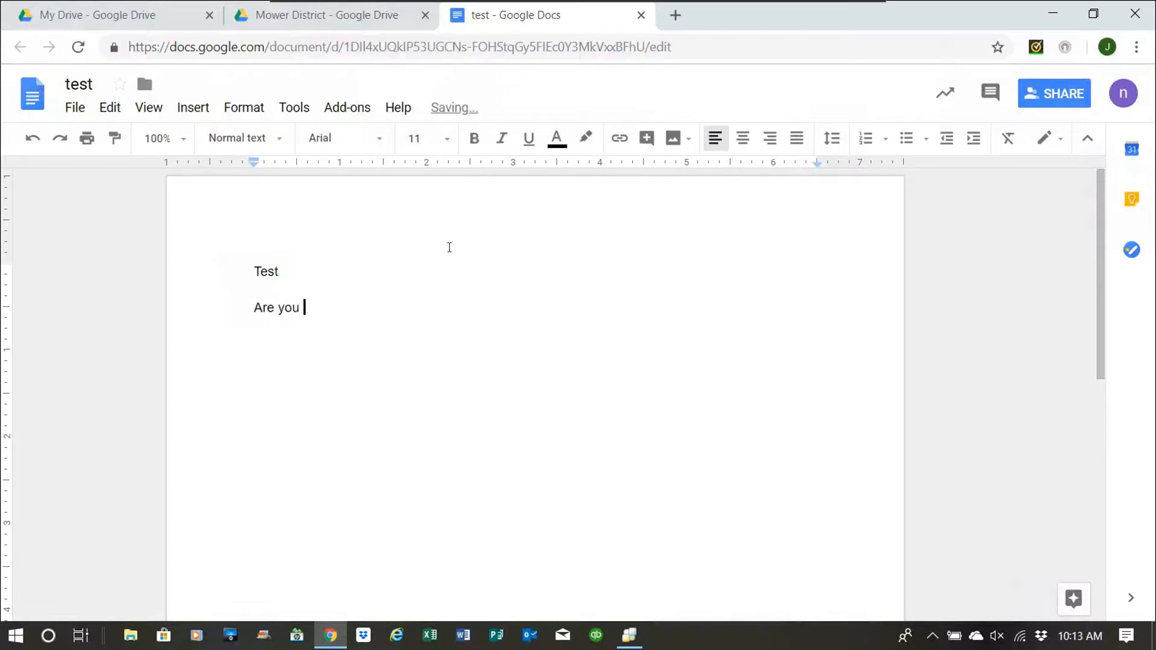
text(sure this will save)
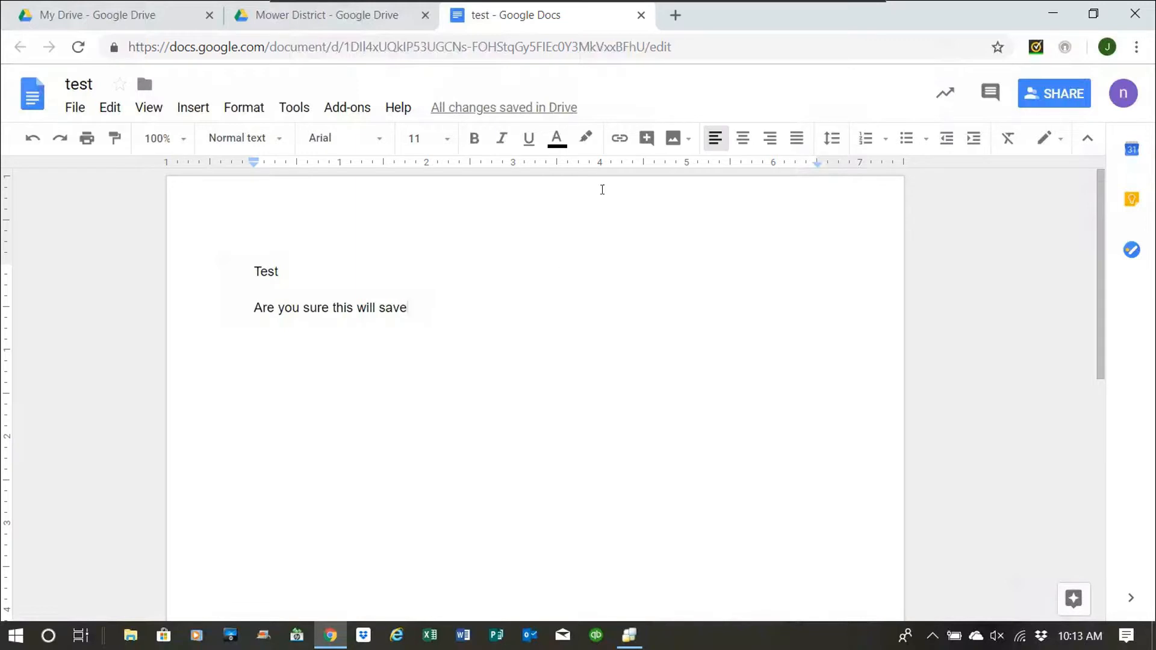
click(641, 15)
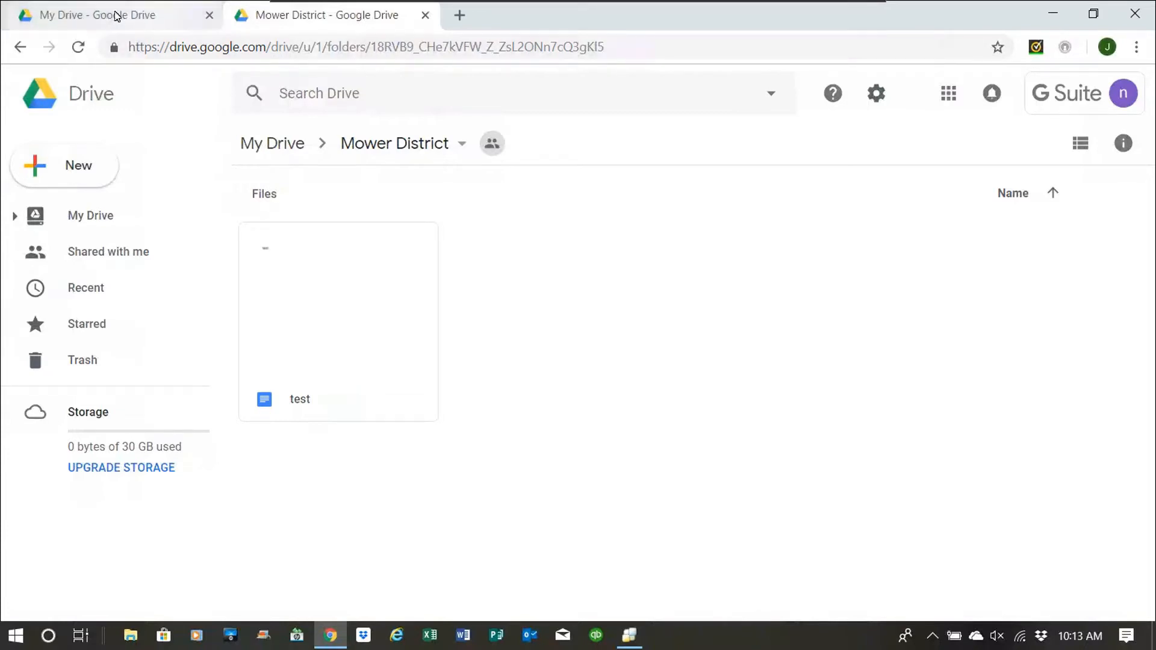
Step: As the second account, open Mower District, reload it until test appears, and open test
click(88, 19)
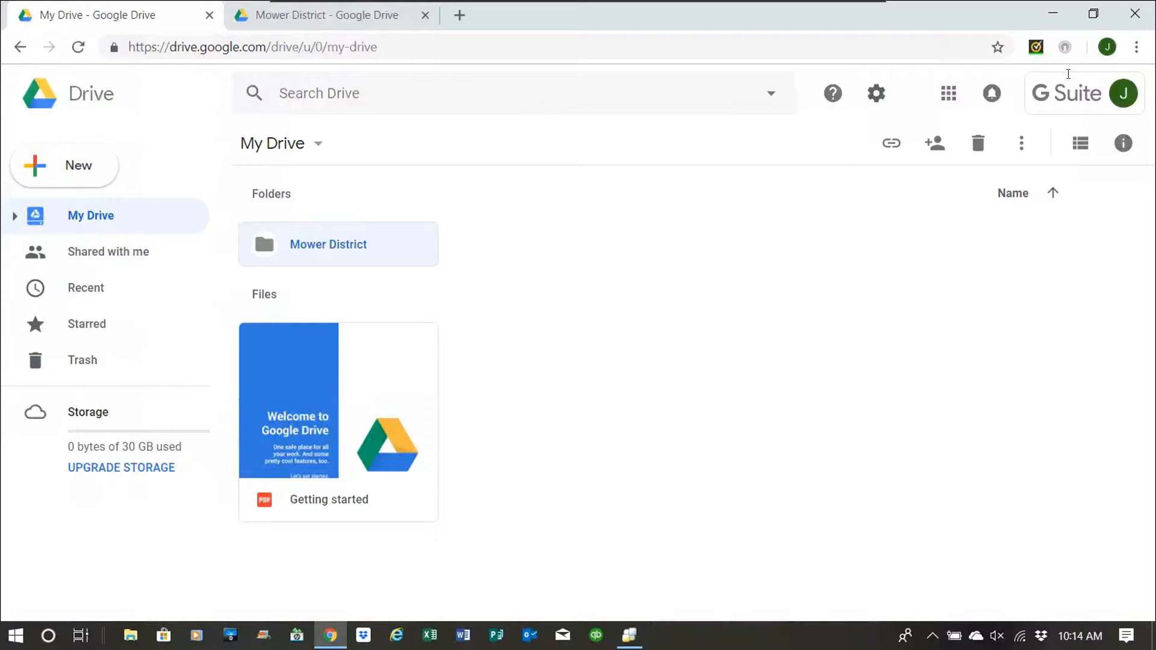
double_click(292, 256)
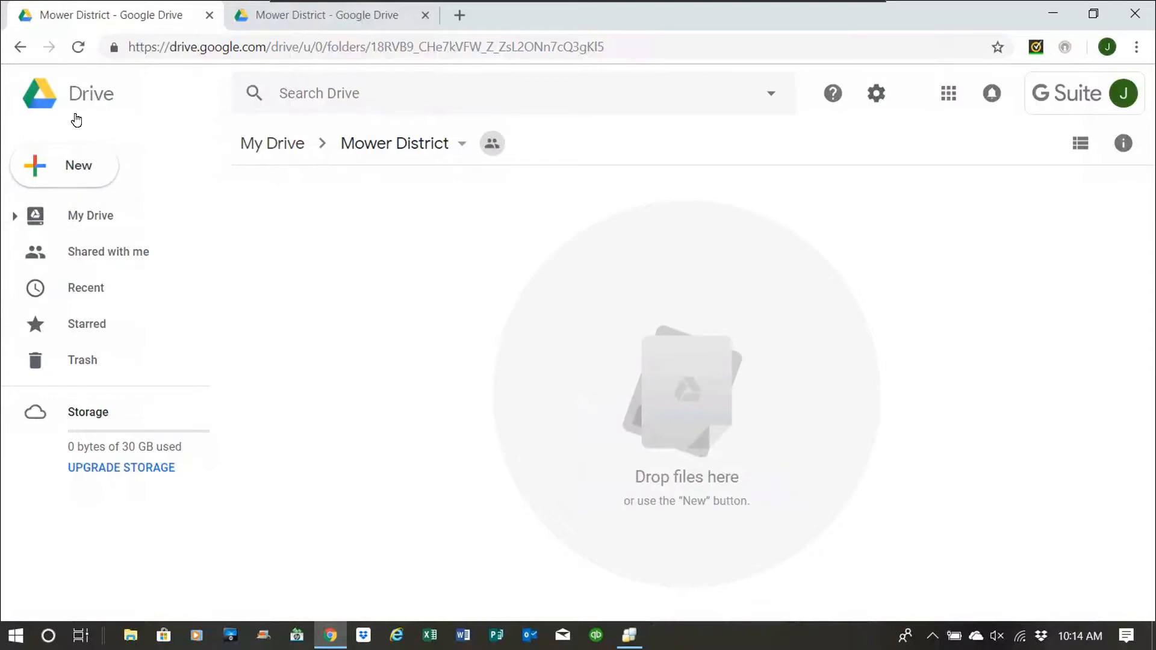
click(79, 48)
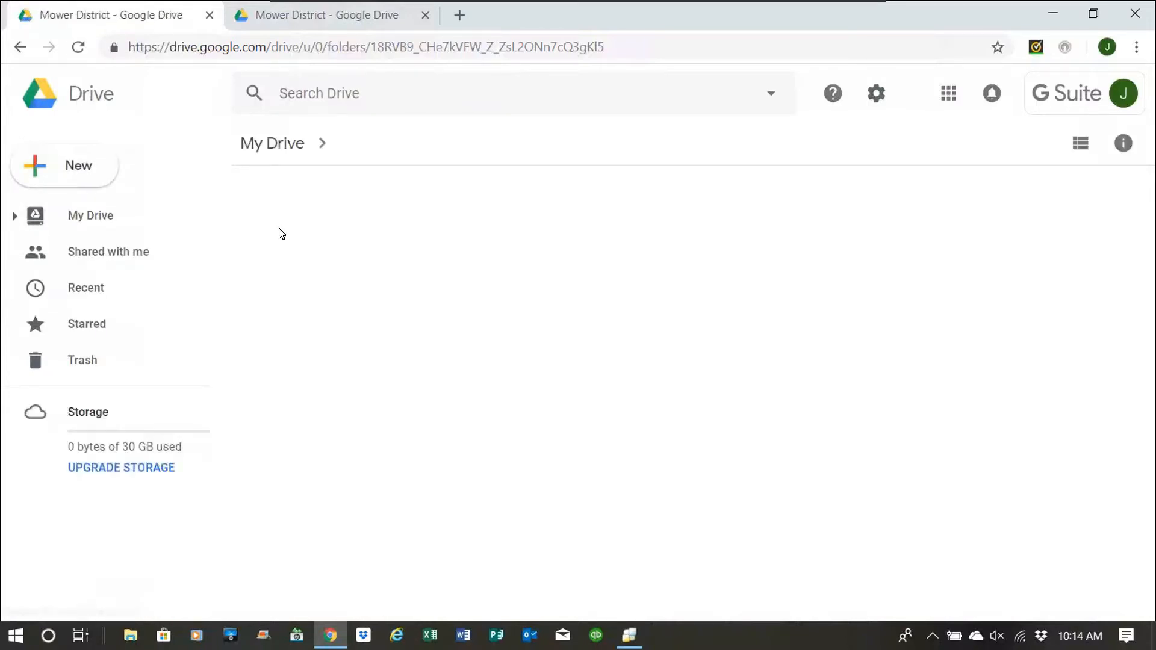
double_click(370, 313)
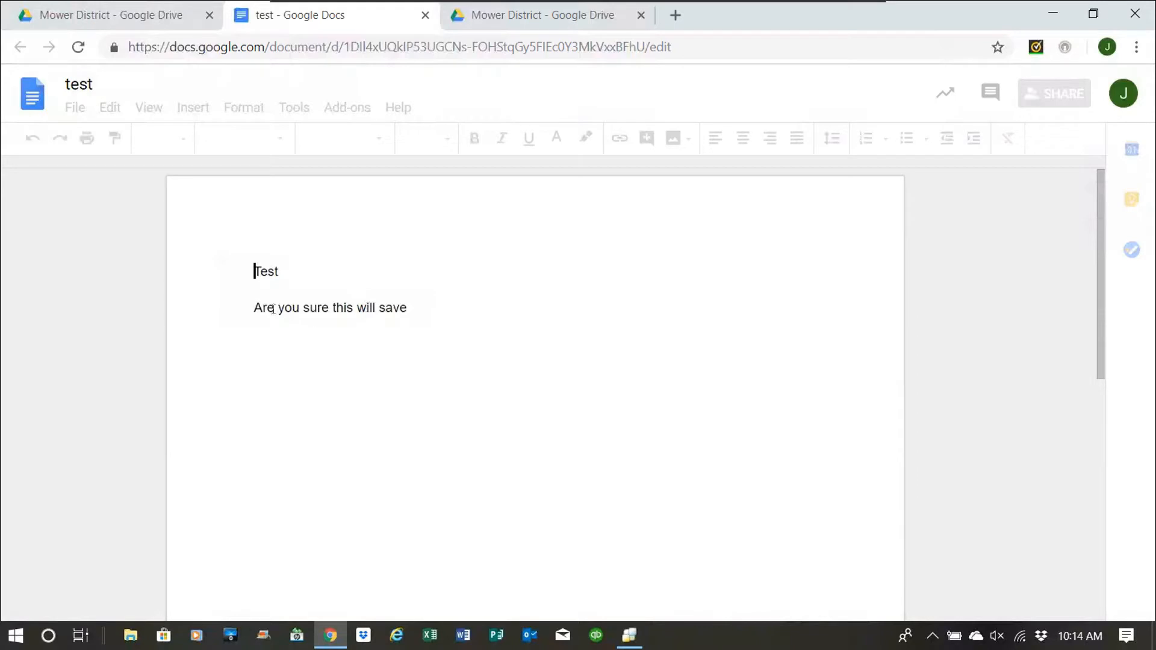
Step: Add a third line 'Yes I am sure' to the test document, then close it
click(419, 309)
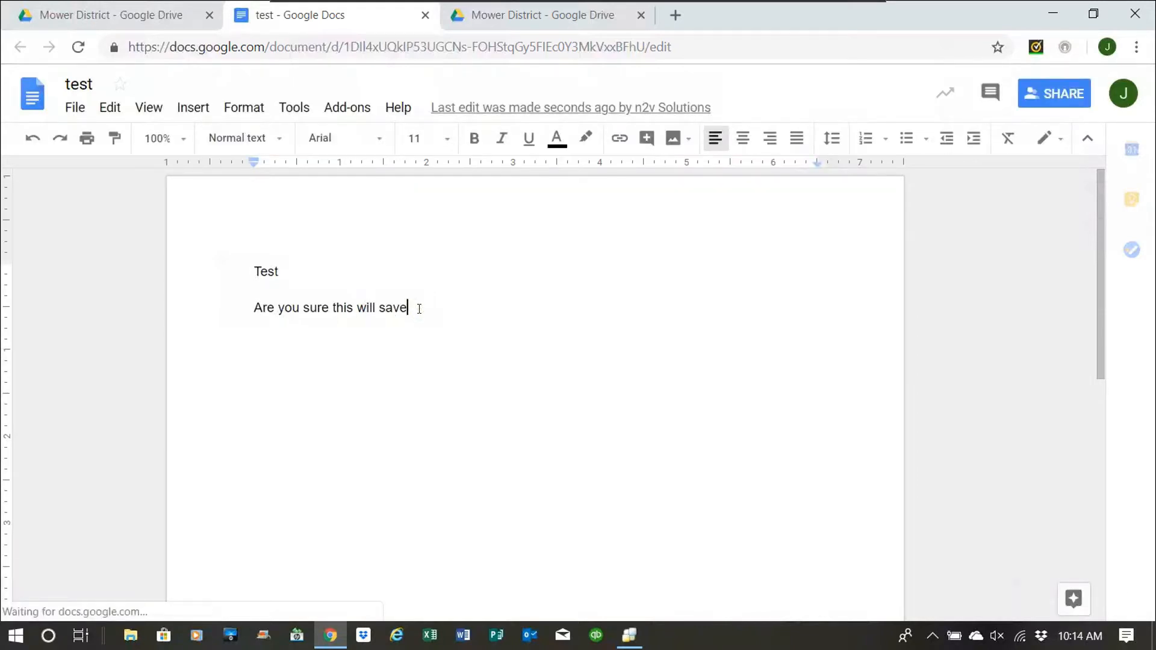
key(Return)
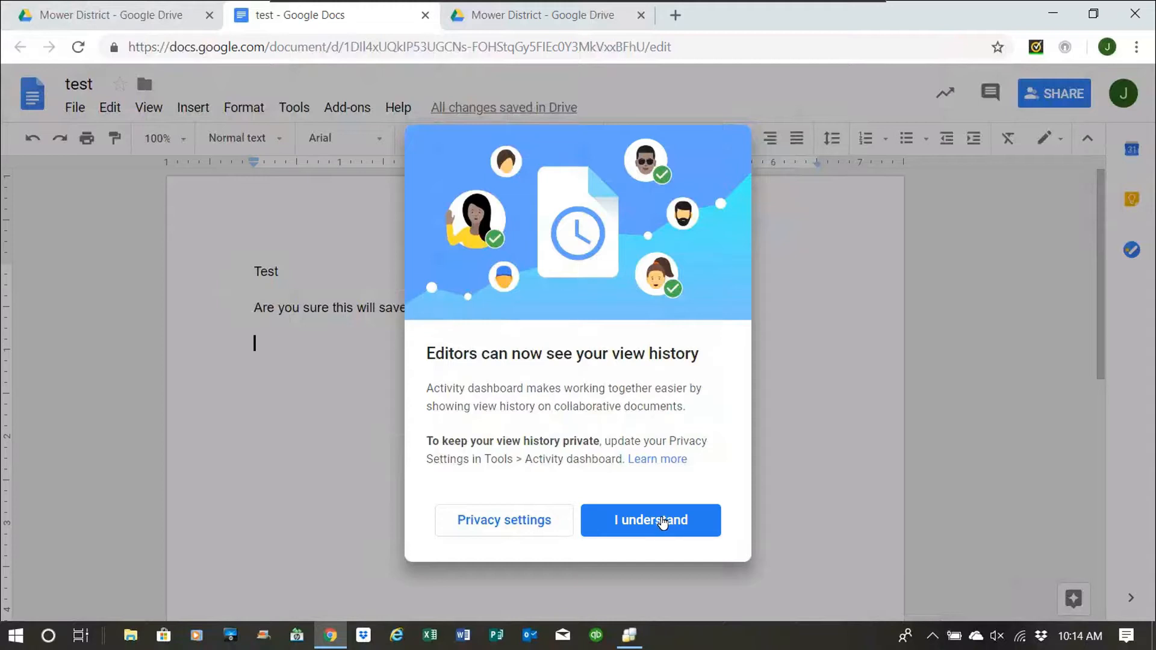
click(662, 523)
click(249, 336)
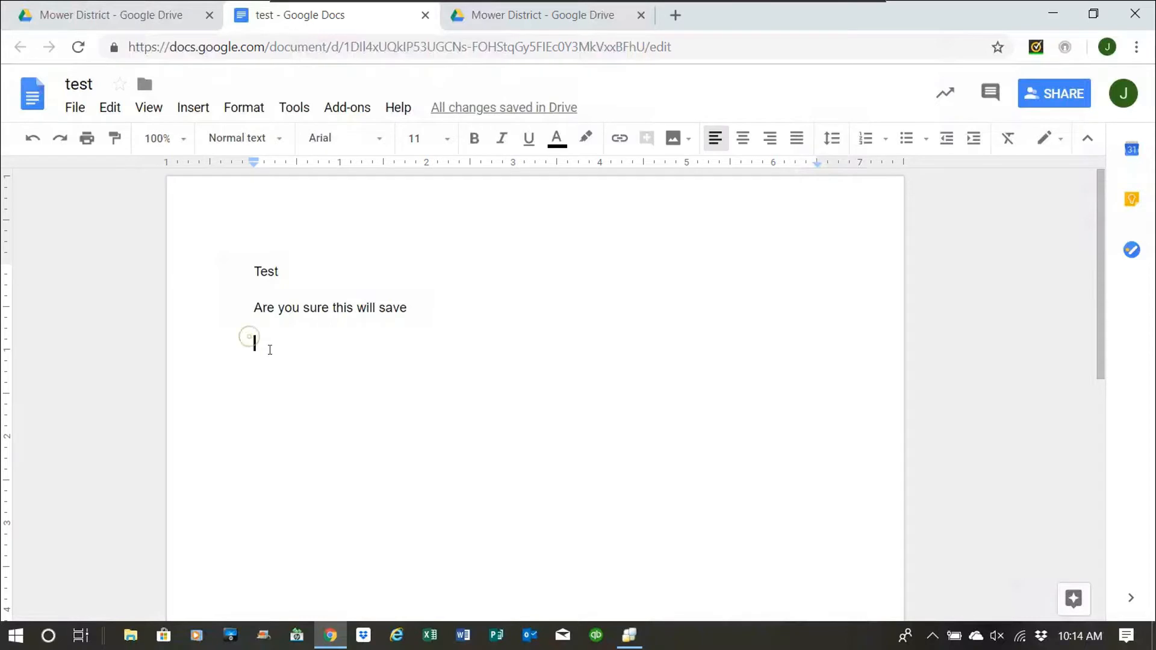
click(270, 350)
text(Yes )
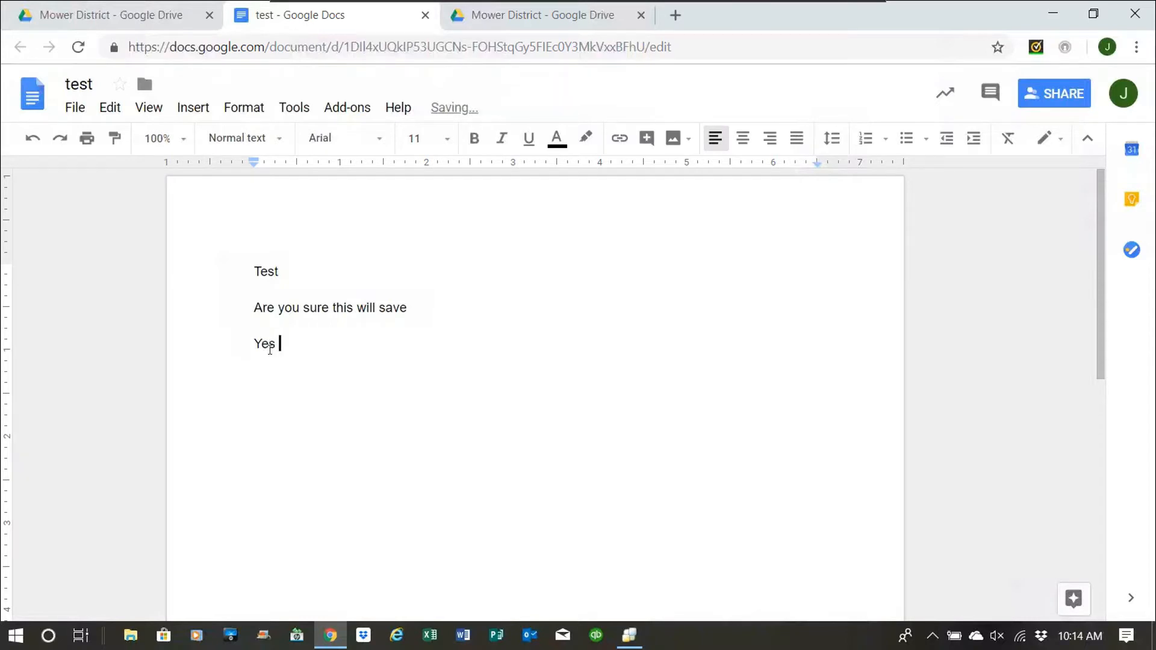
text(I am sure)
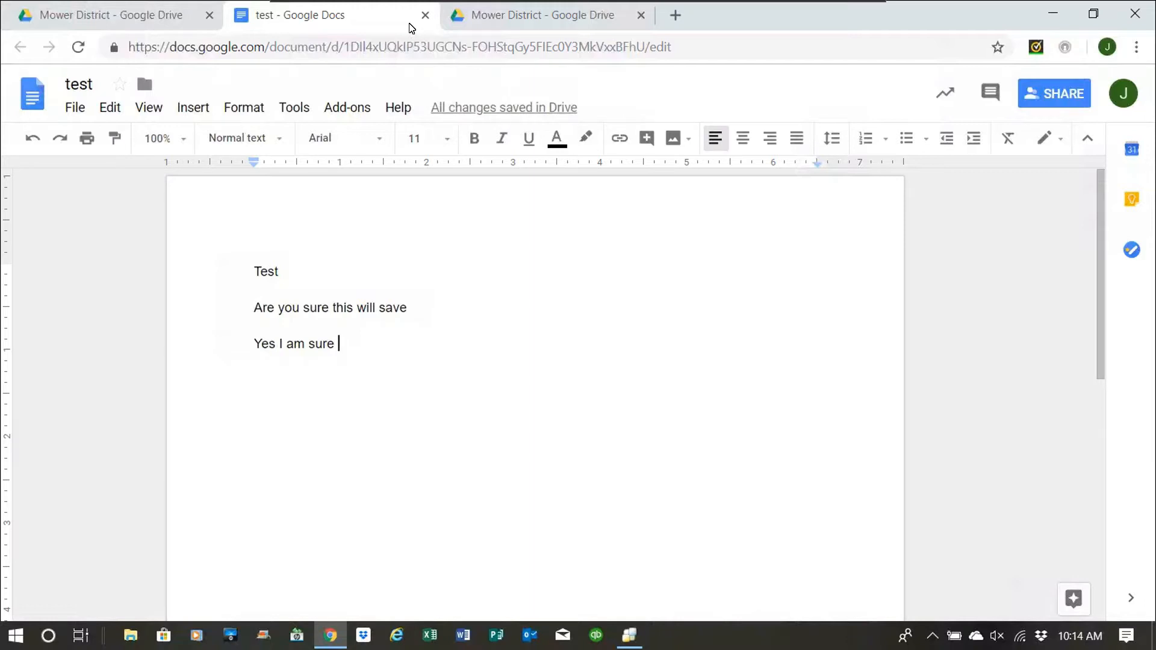
click(424, 15)
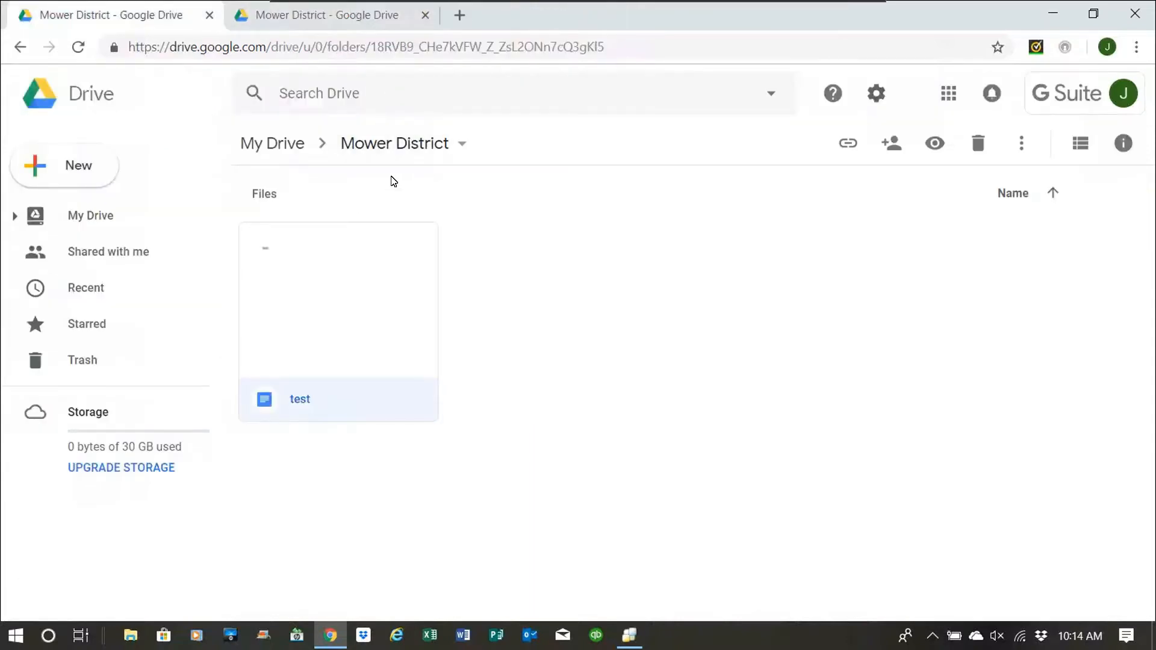
Step: As the first account, reload Mower District, open test, and view the new changes
click(337, 18)
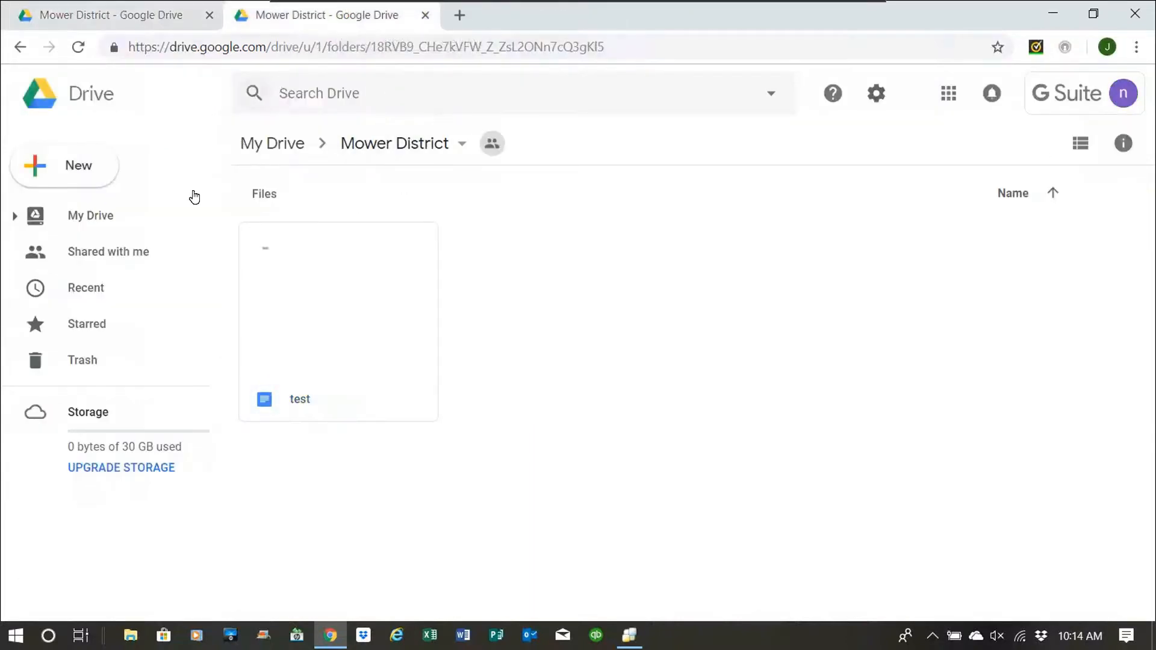
click(80, 48)
double_click(336, 335)
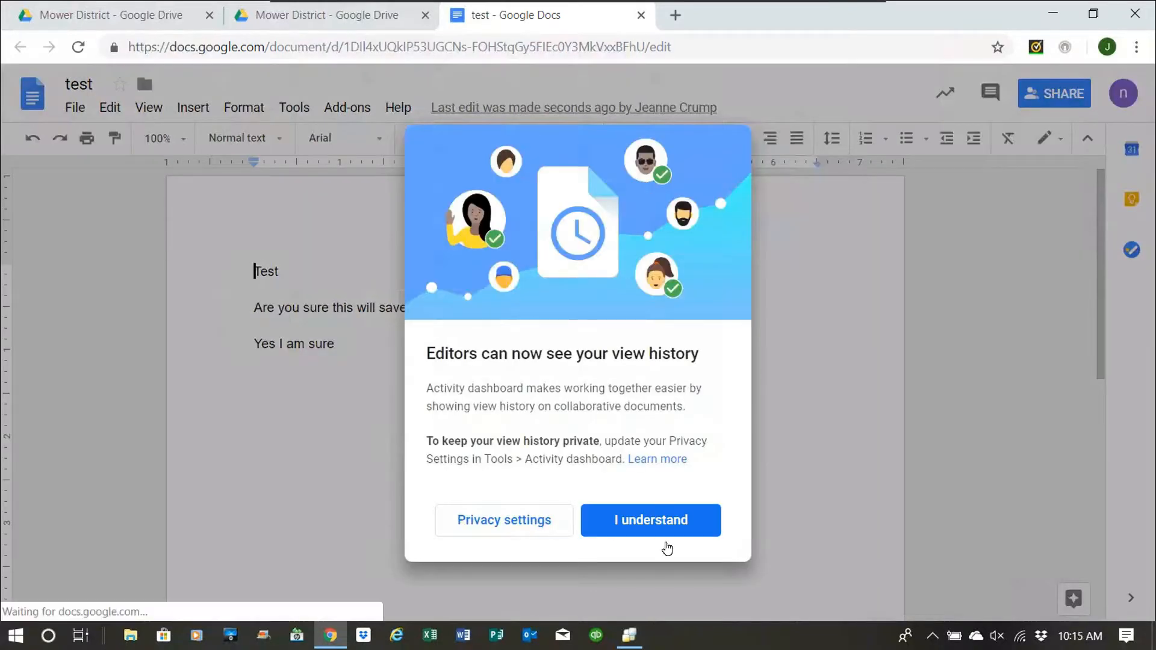
click(660, 534)
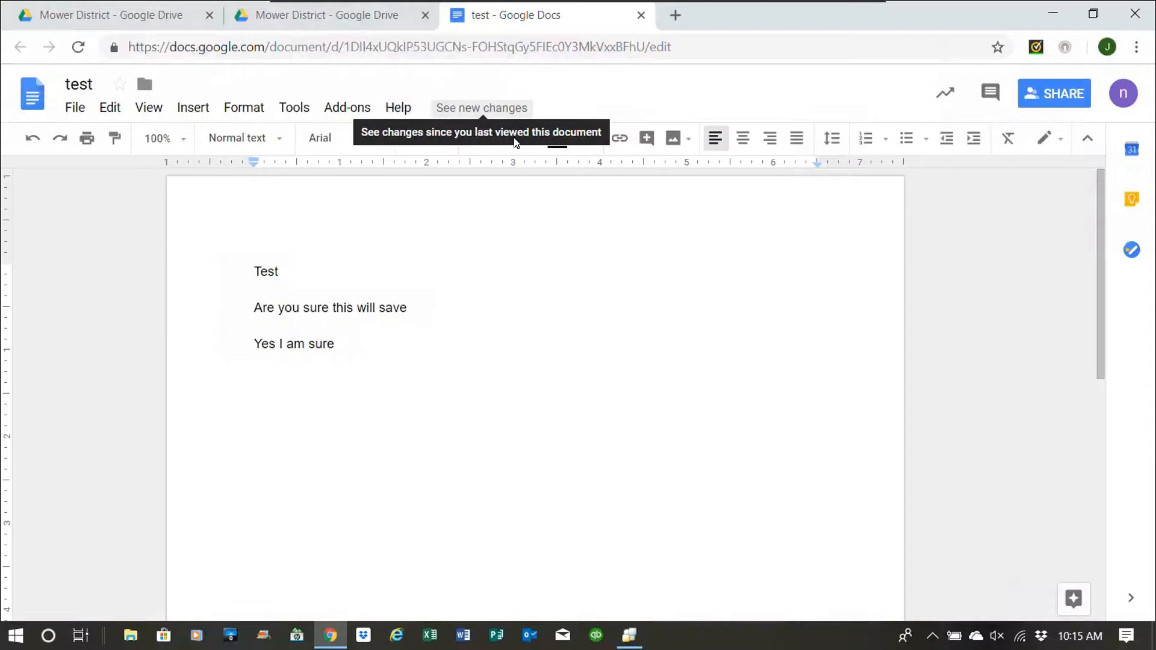
click(508, 109)
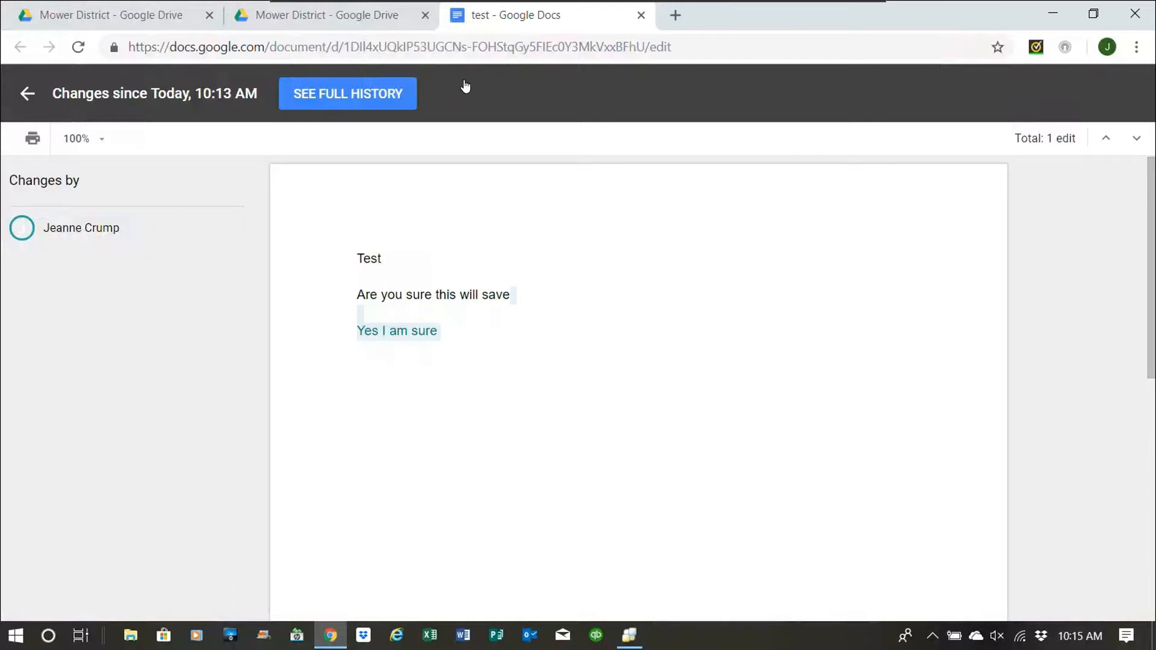
Step: Close the test document and the extra Drive page, returning to My Drive
click(641, 15)
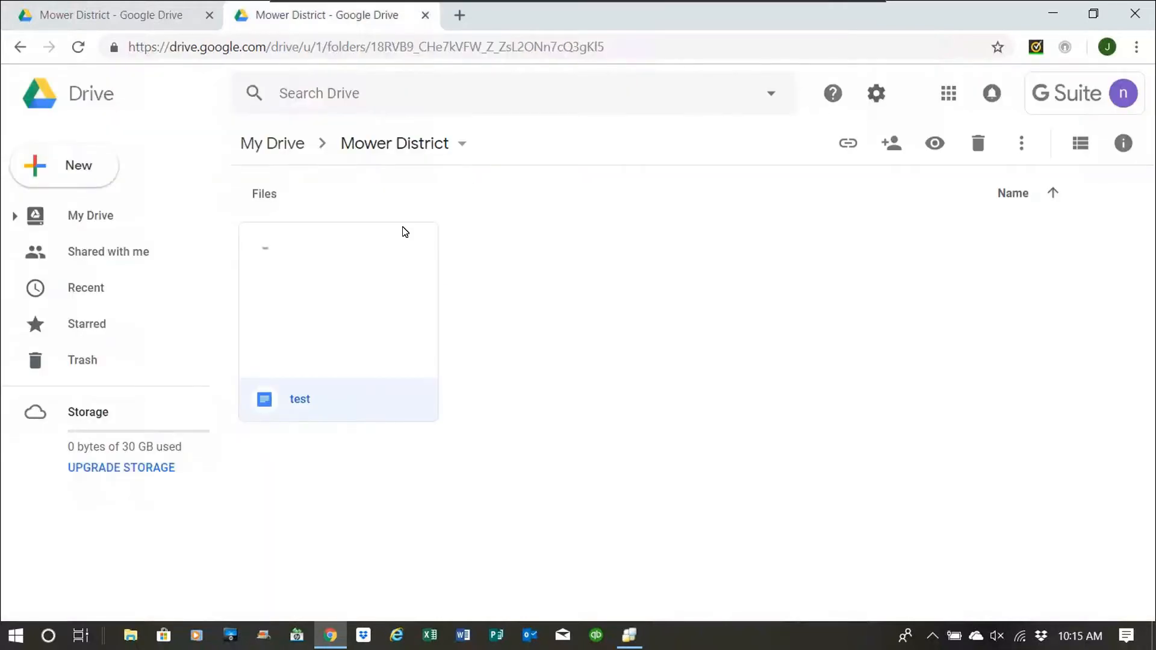
click(116, 13)
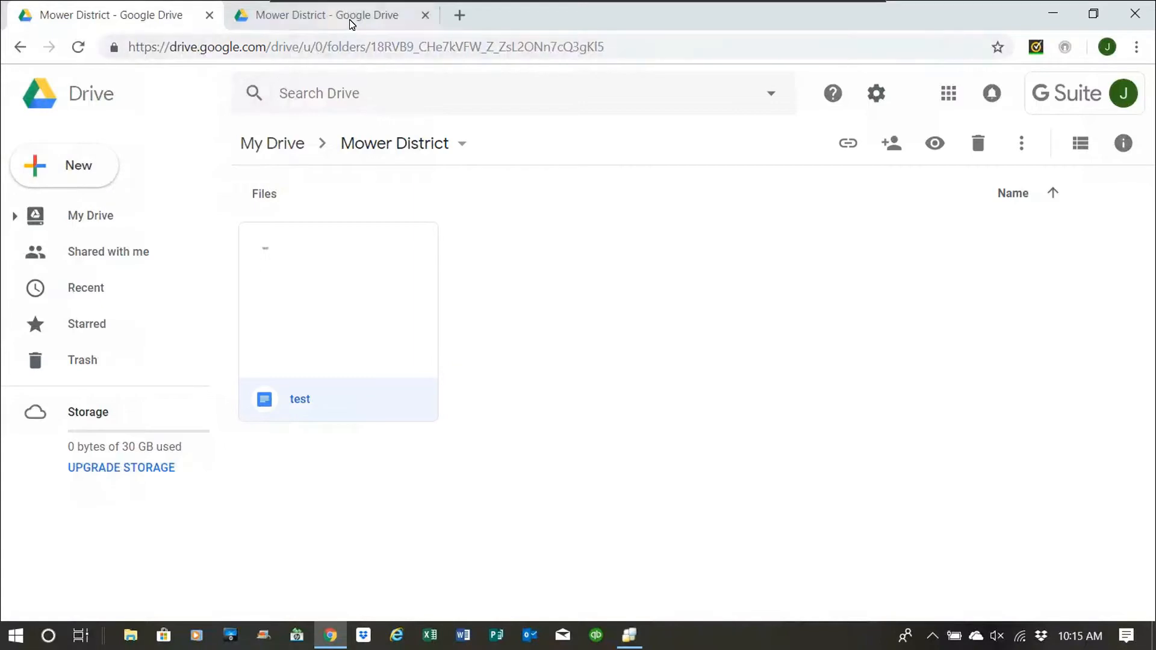
click(426, 16)
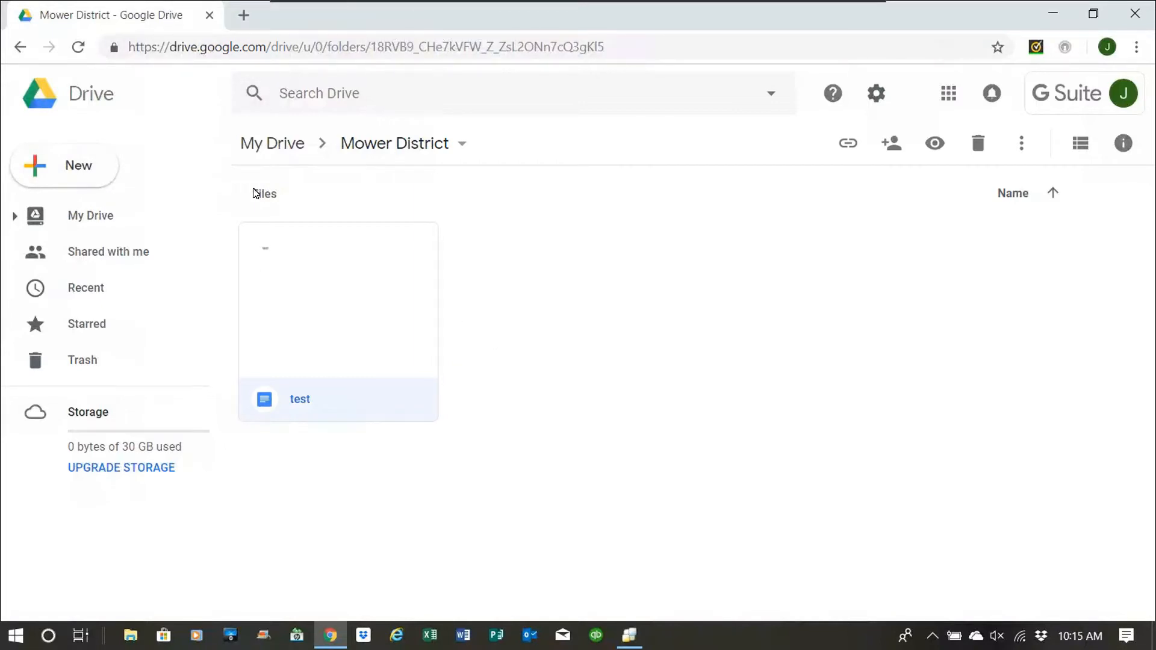
click(113, 217)
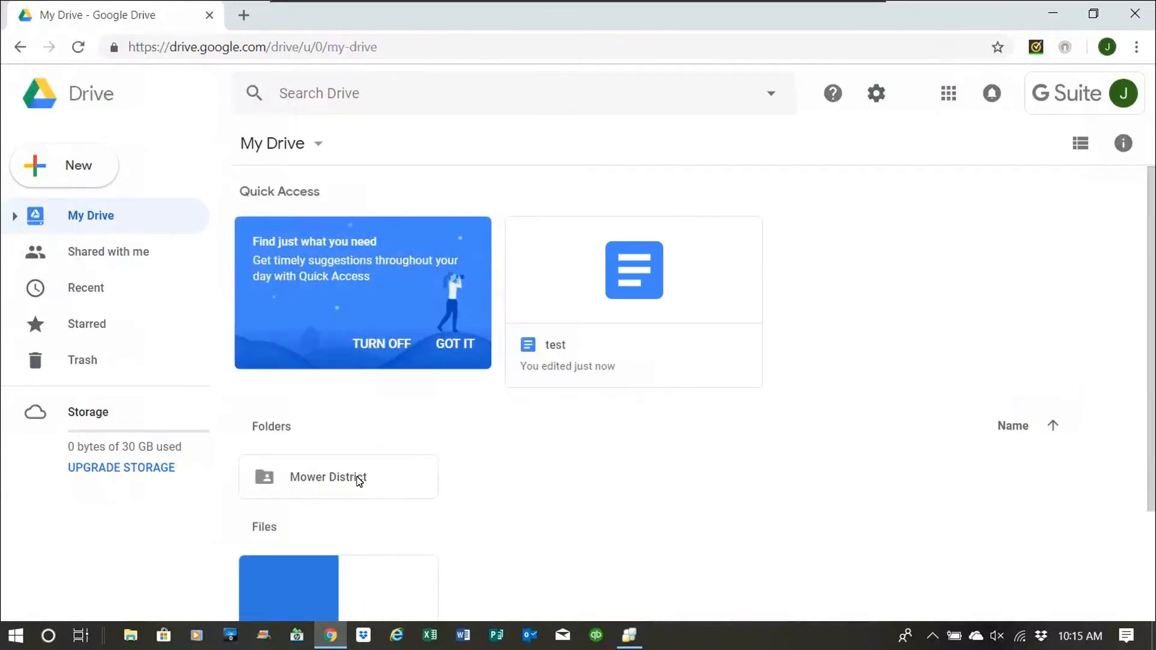
Step: Remove the Mower District folder from My Drive via its context menu
right_click(359, 479)
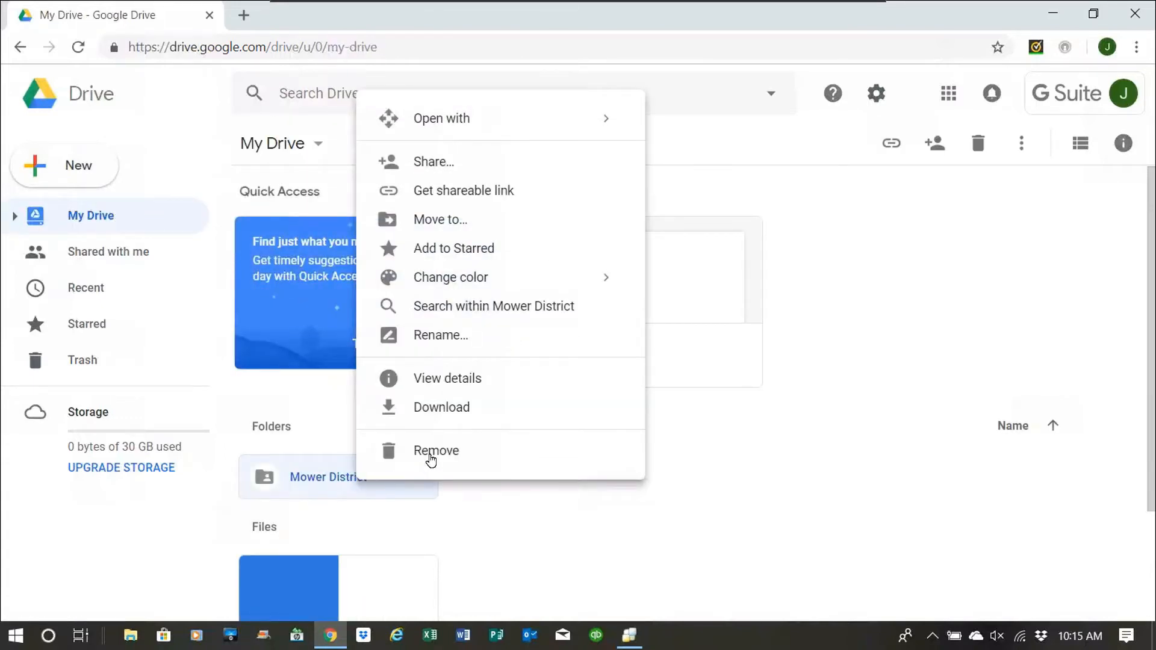
click(432, 460)
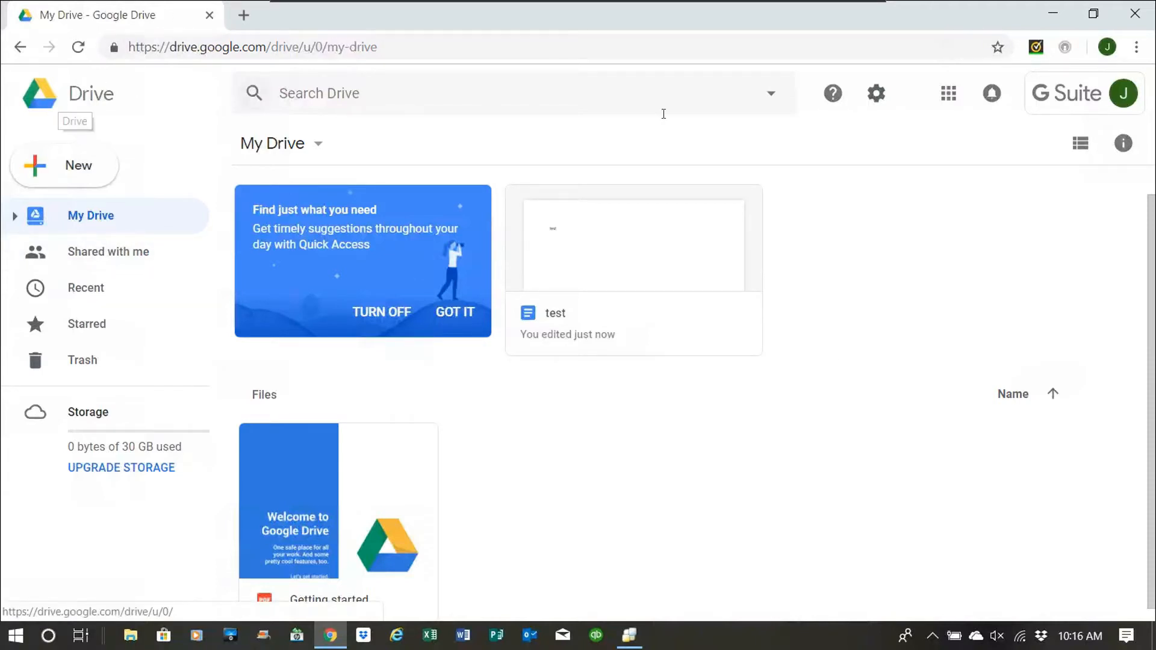
Step: From Settings, go to the Drive File Stream help page and download googledrivefilestream.exe for Windows
click(878, 95)
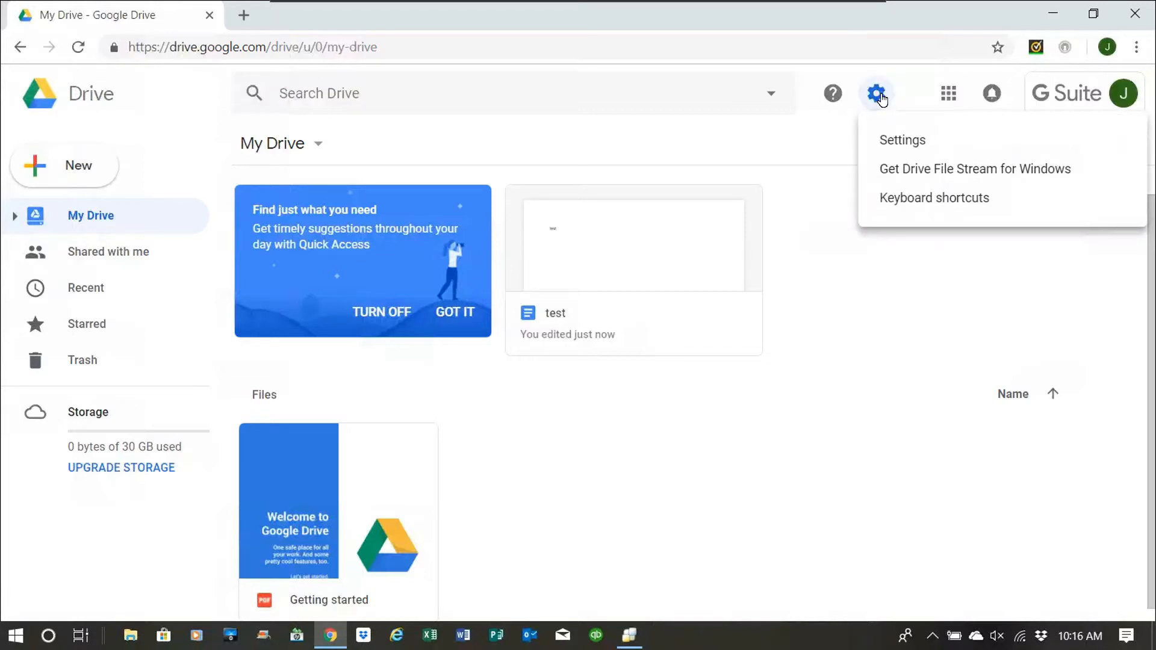
click(935, 175)
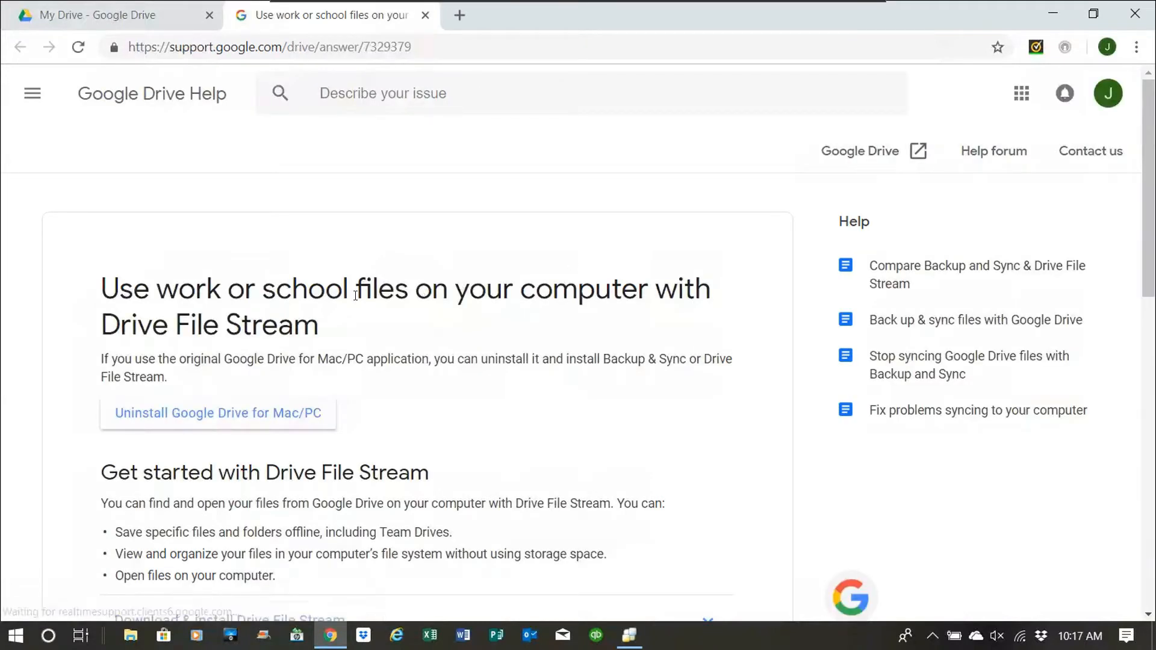
scroll(360, 293, down, 1)
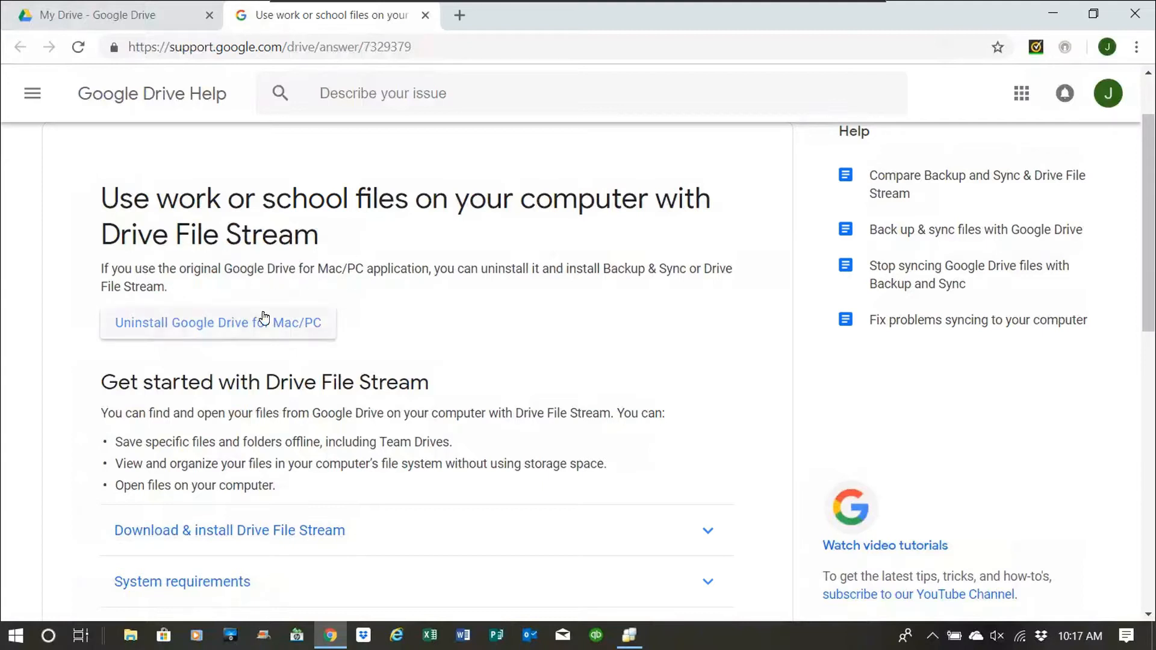
scroll(338, 323, down, 1)
scroll(367, 322, down, 1)
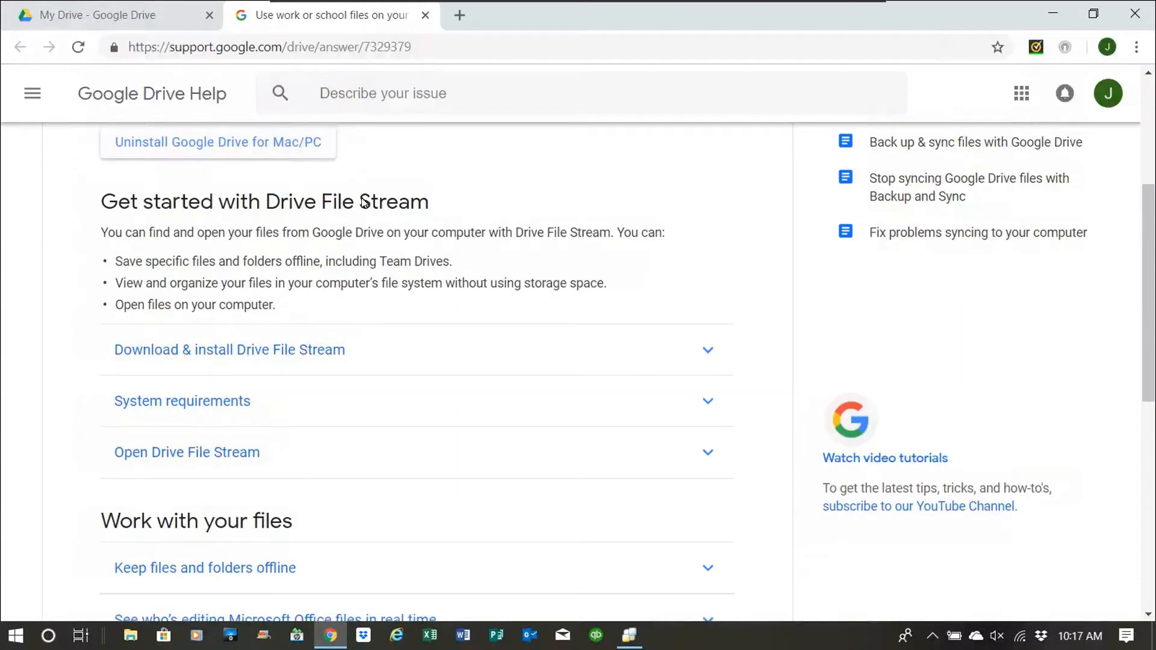
click(716, 354)
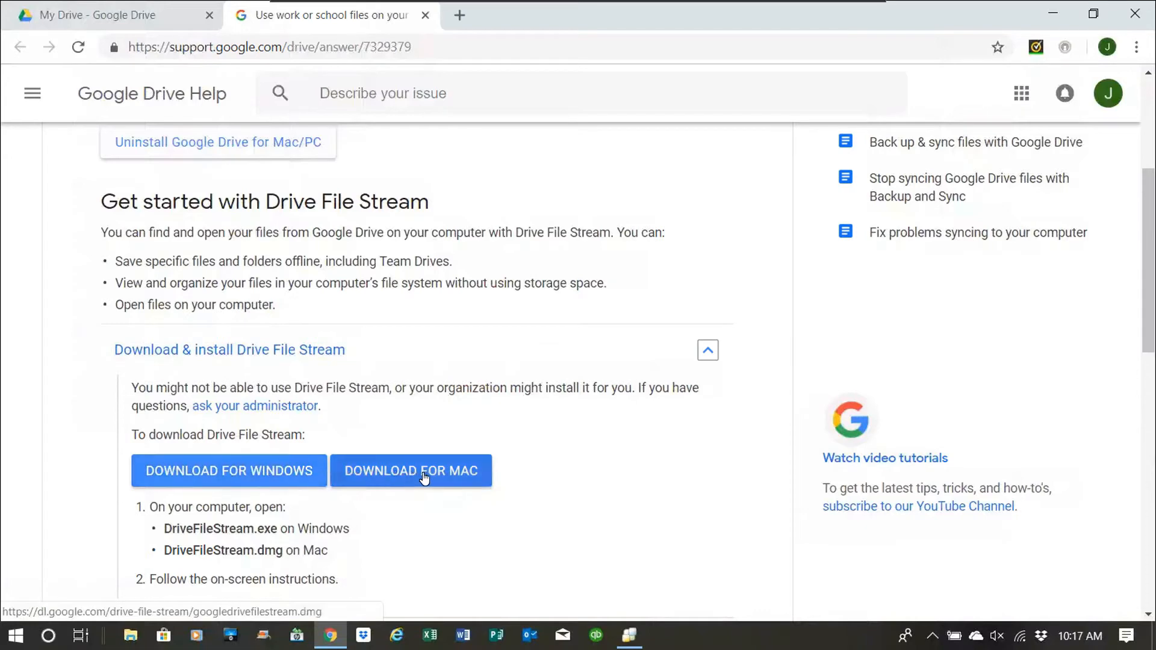
click(228, 480)
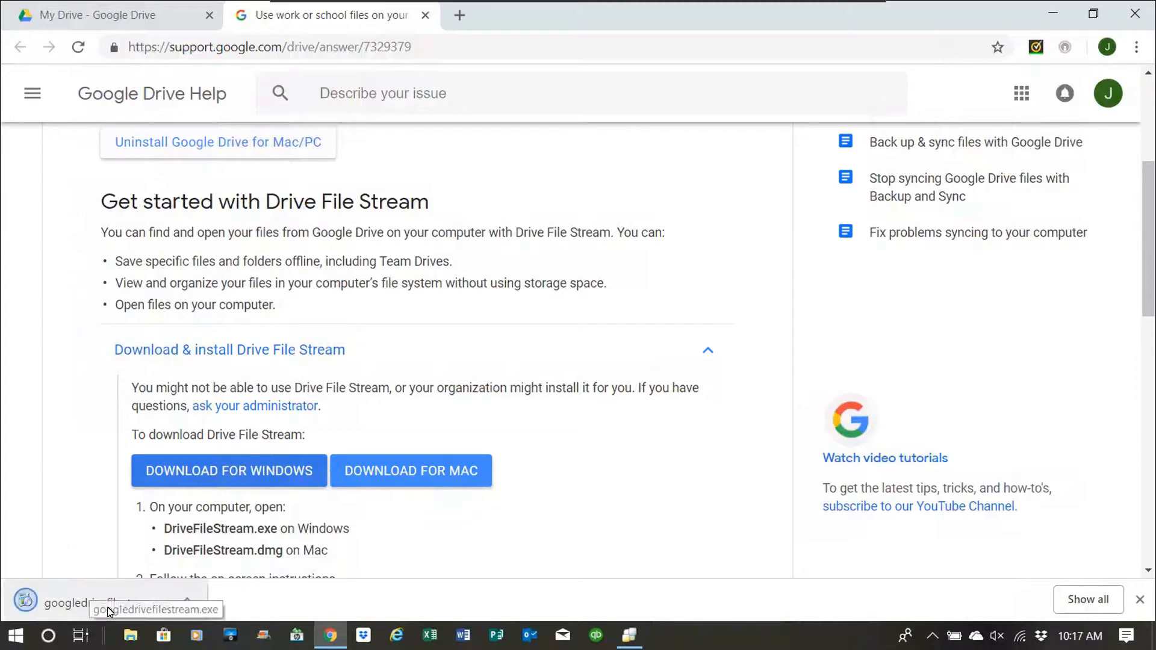
Step: Run googledrivefilestream.exe, allow it through UAC, finish installation, and close the help page
click(72, 603)
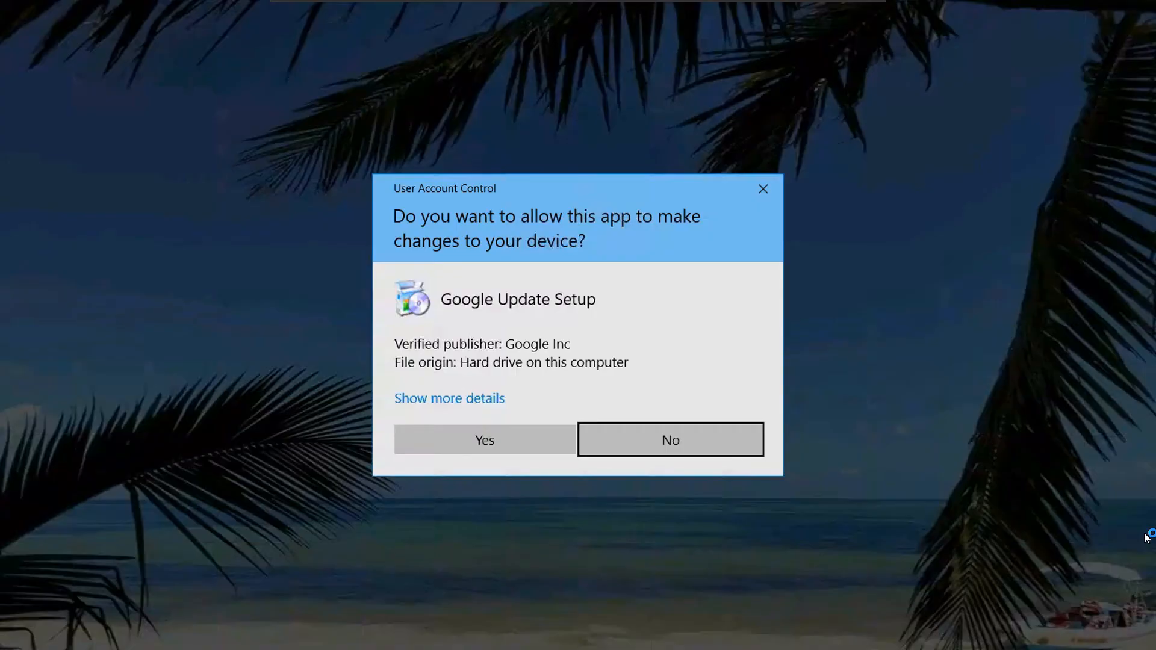
click(452, 445)
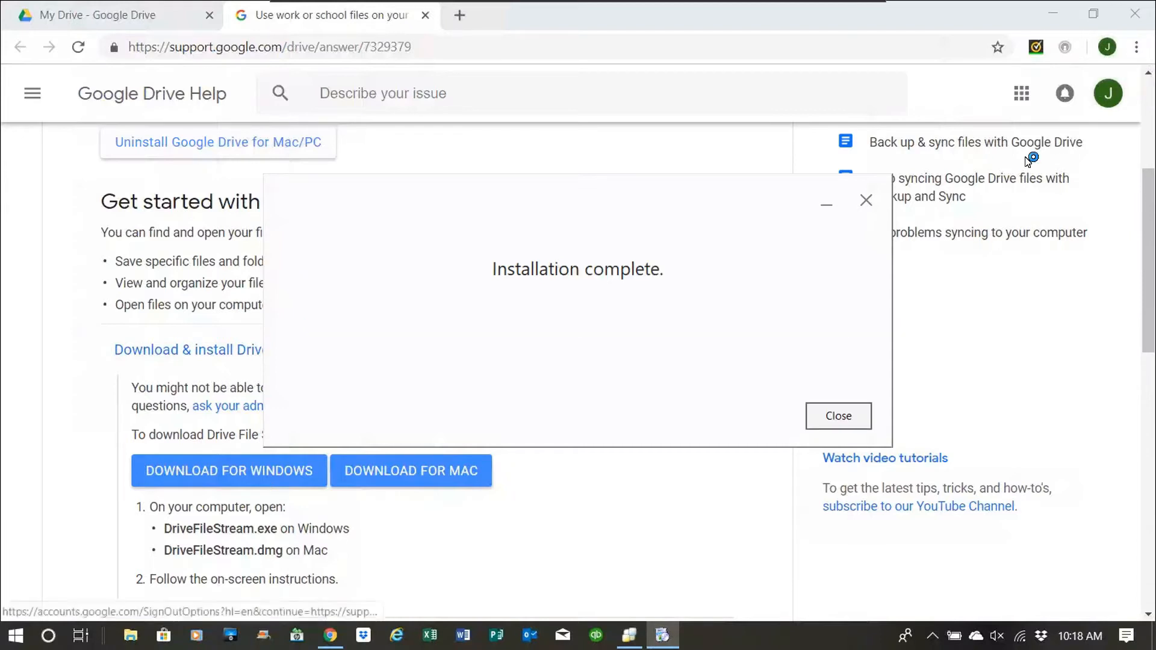
click(839, 416)
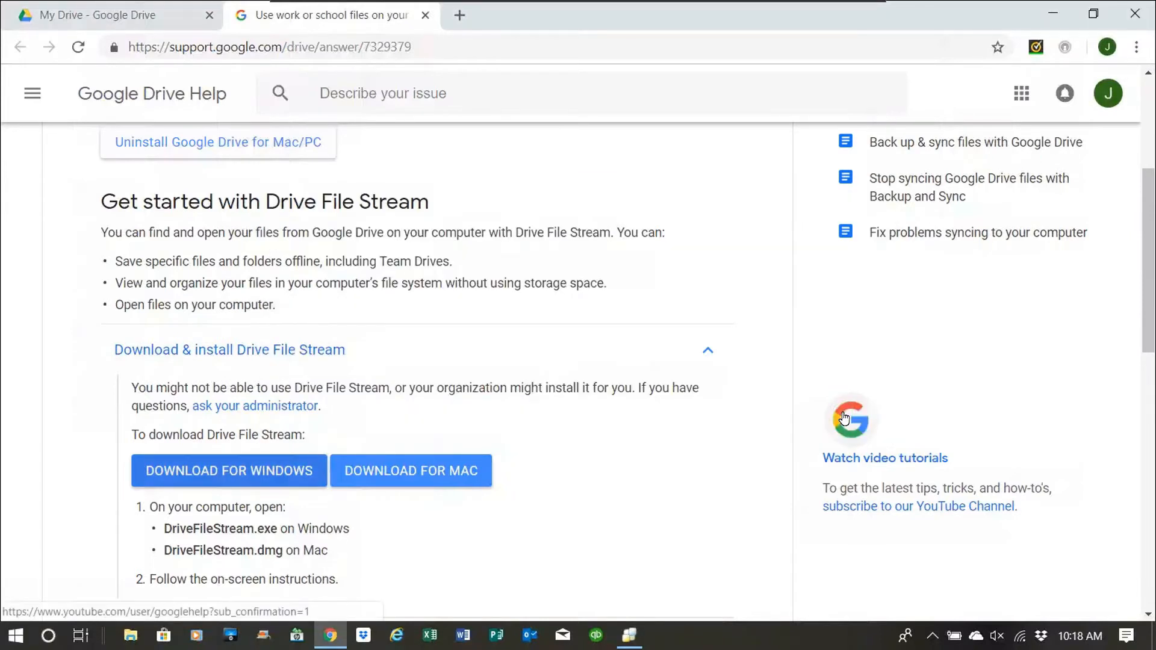
click(426, 15)
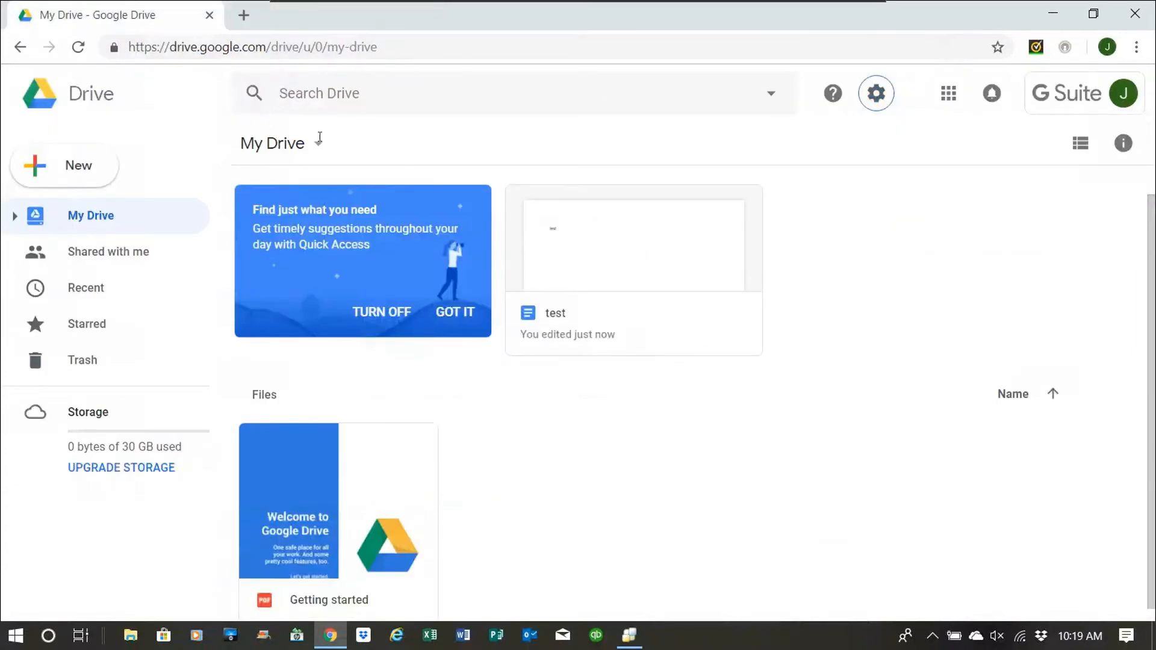
Step: Close Chrome and sign in to Drive File Stream with the work account's email and password
click(210, 15)
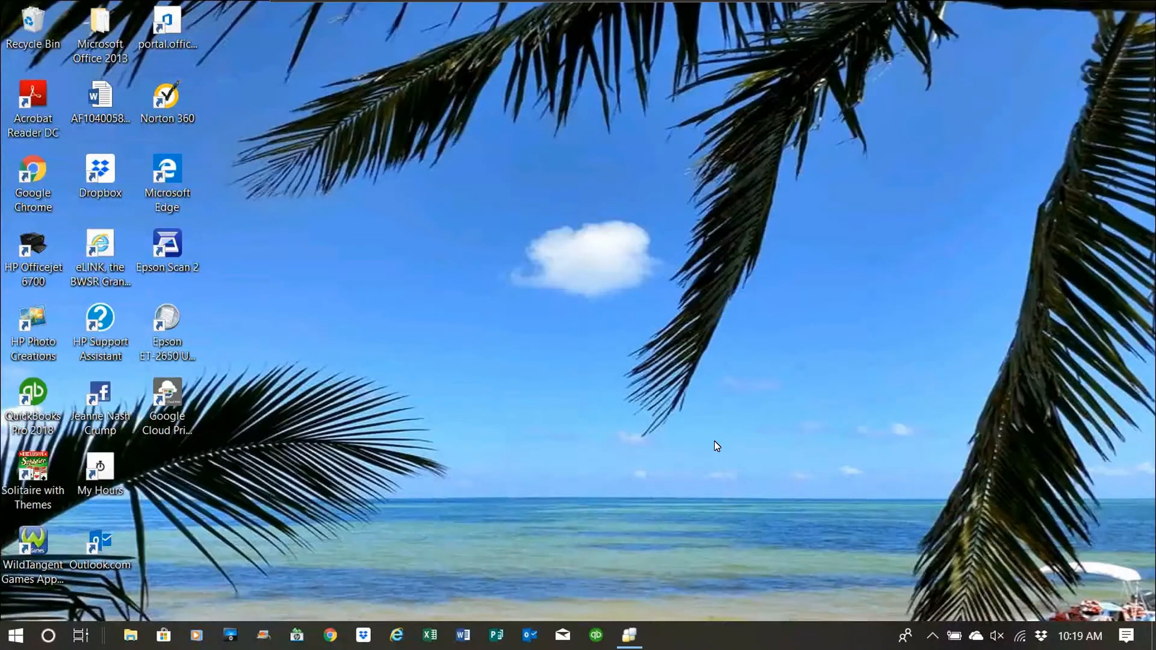
click(934, 637)
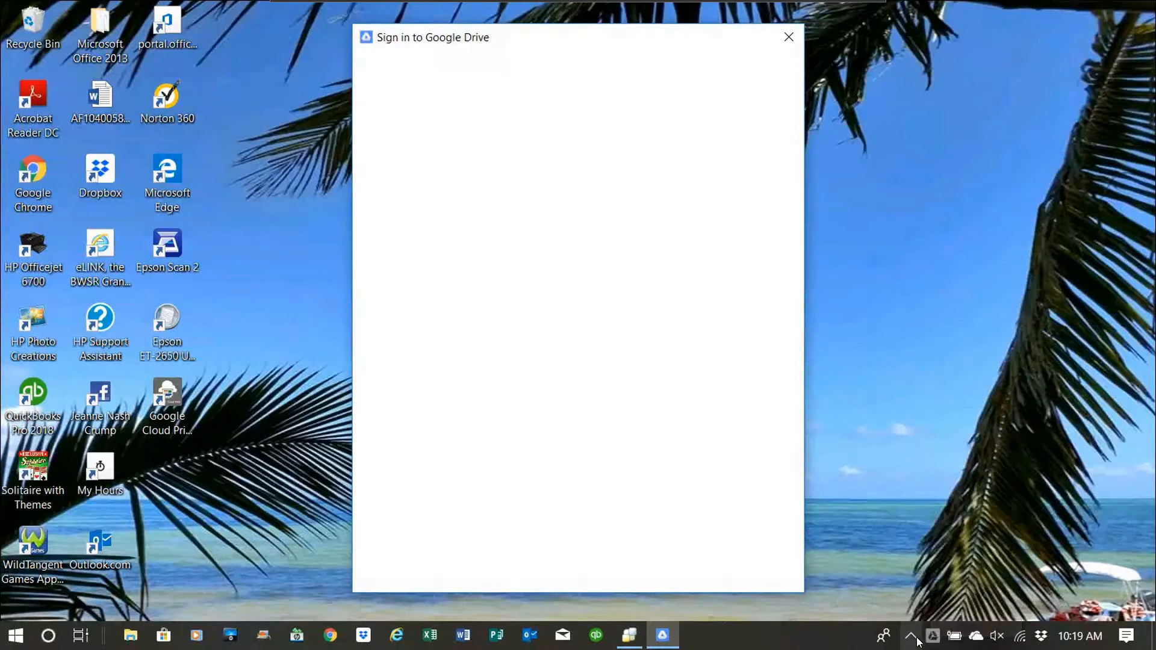
click(913, 636)
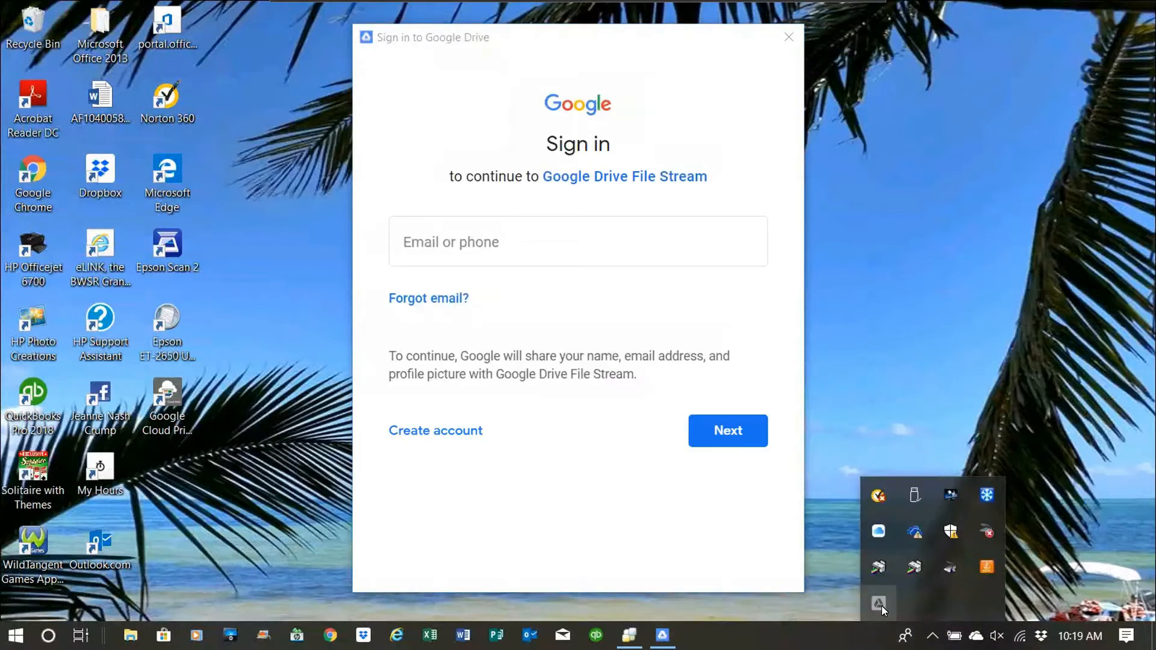
click(508, 237)
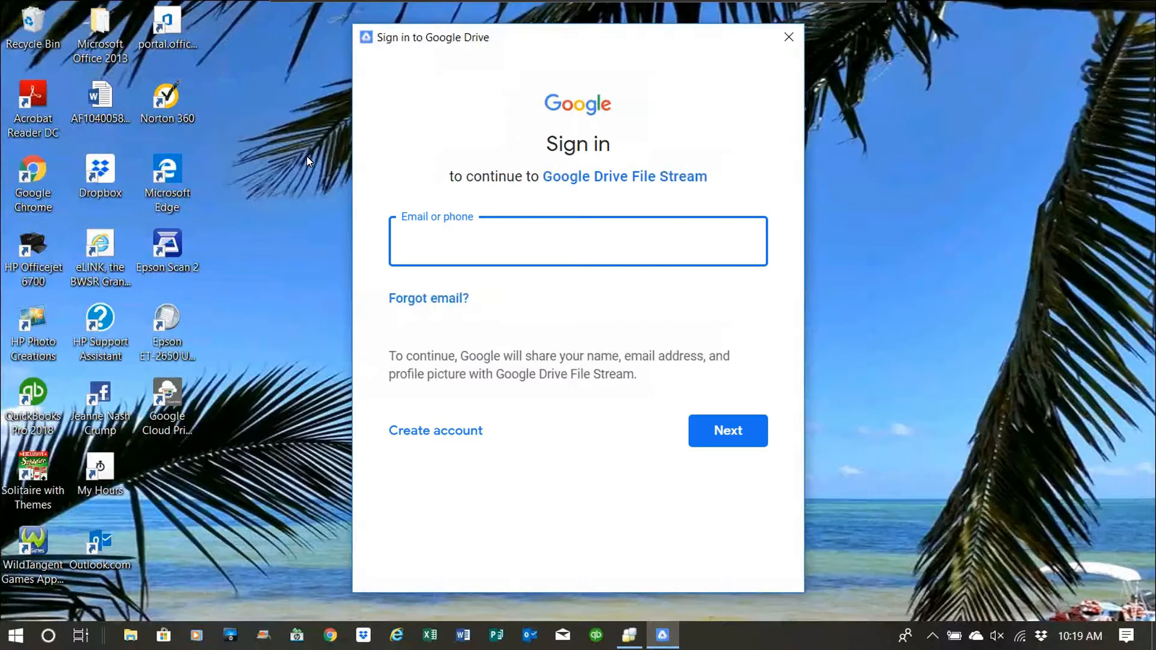
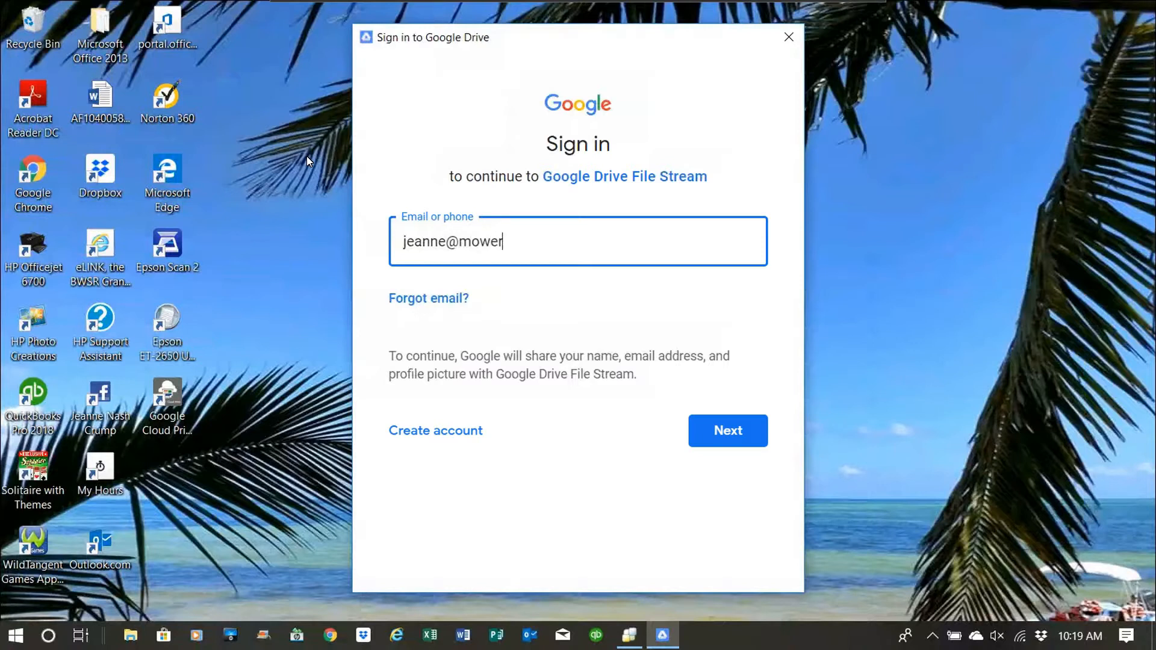
click(727, 433)
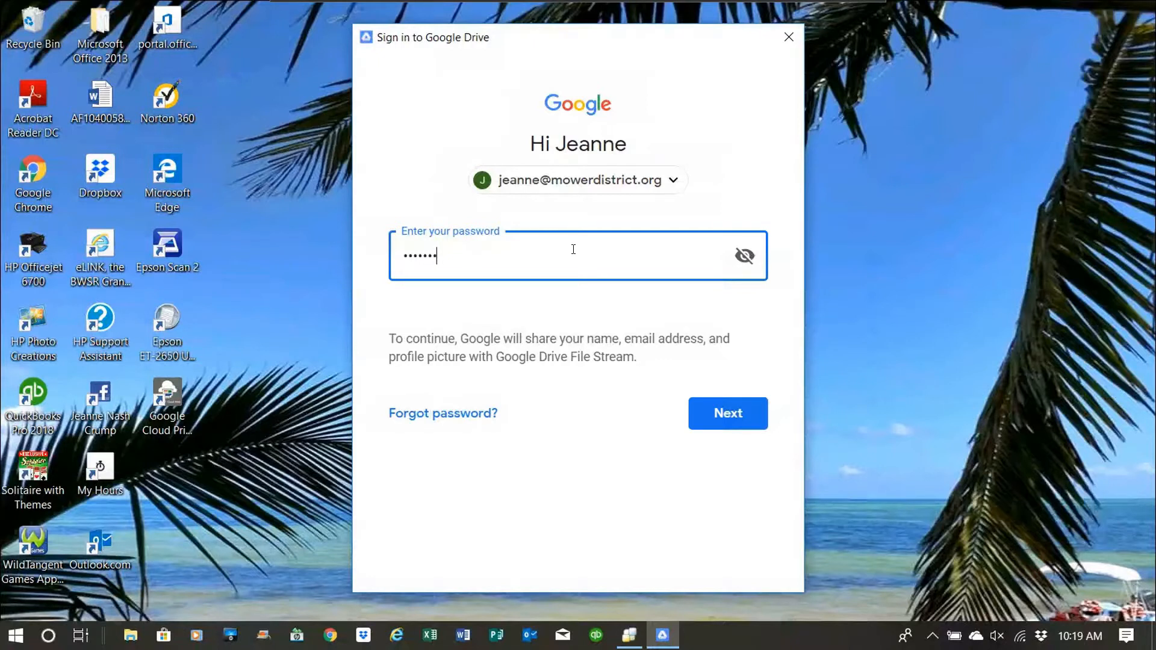
click(734, 414)
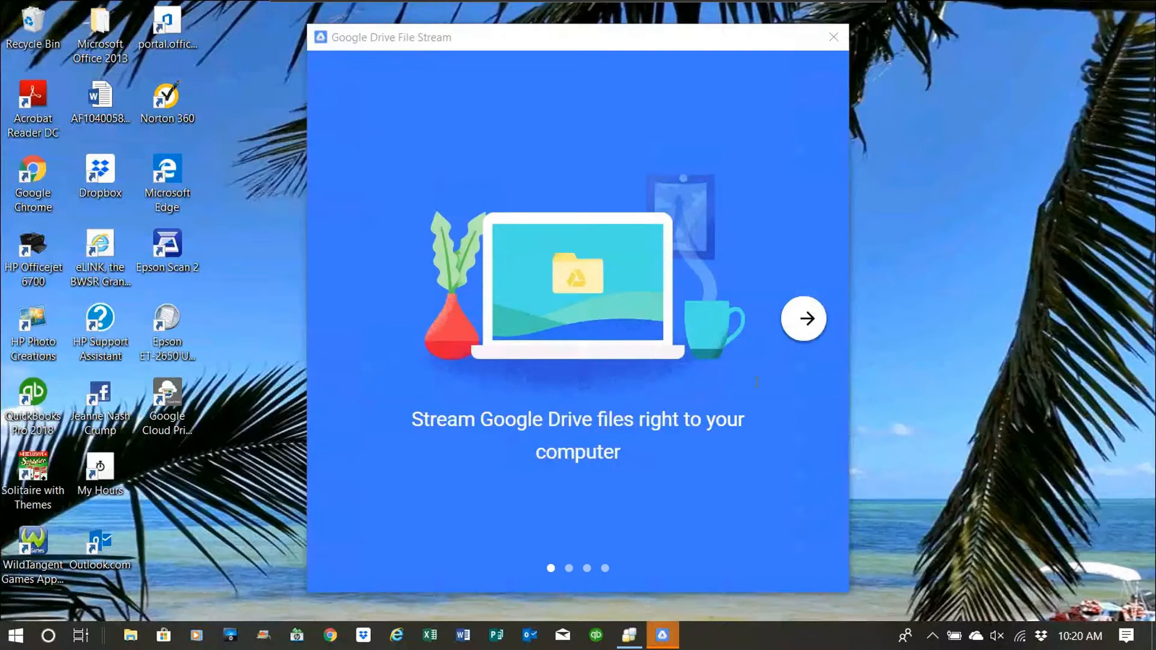
Step: Step through the welcome slides and open the Google Drive File Stream (H:) folder
click(823, 327)
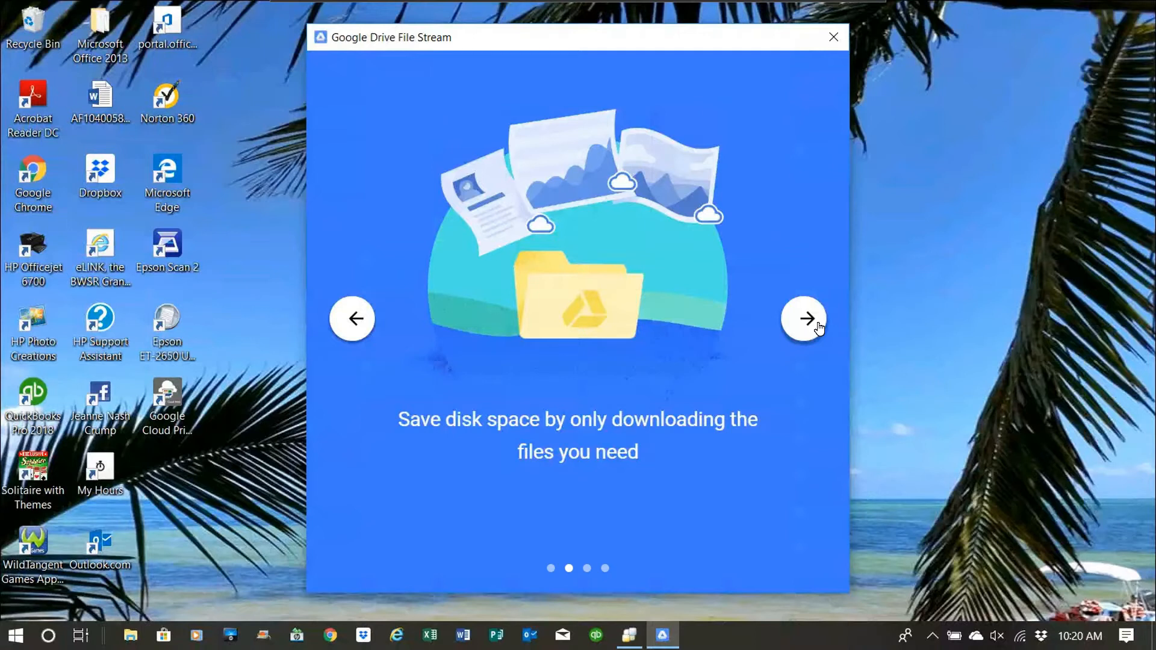
click(819, 327)
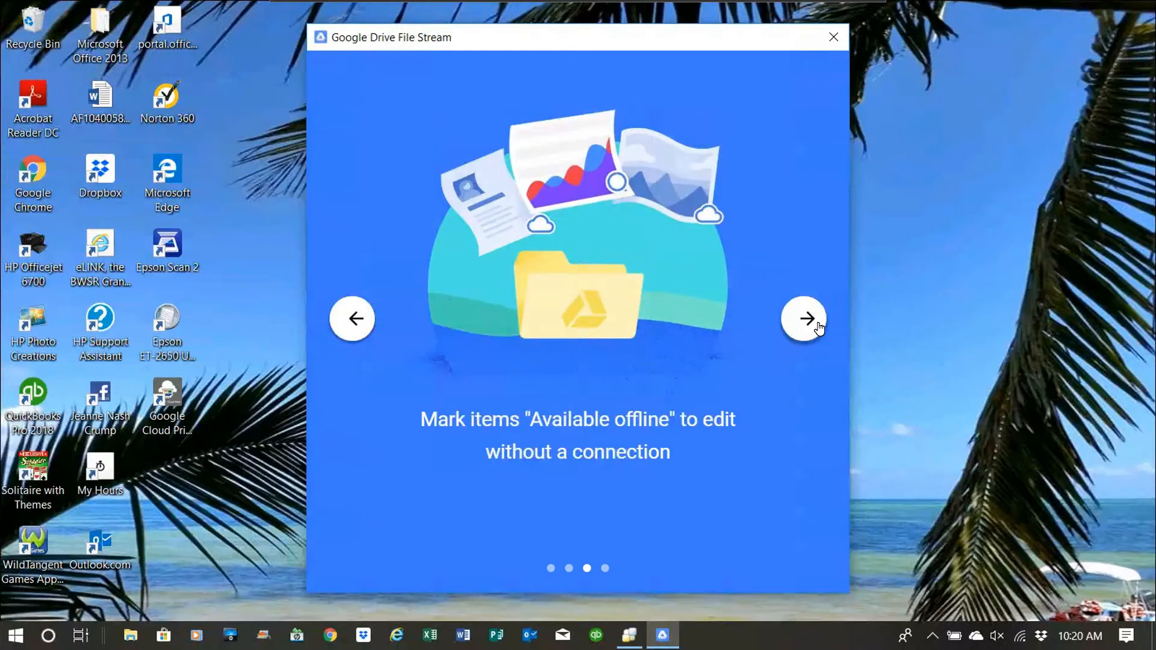
click(820, 327)
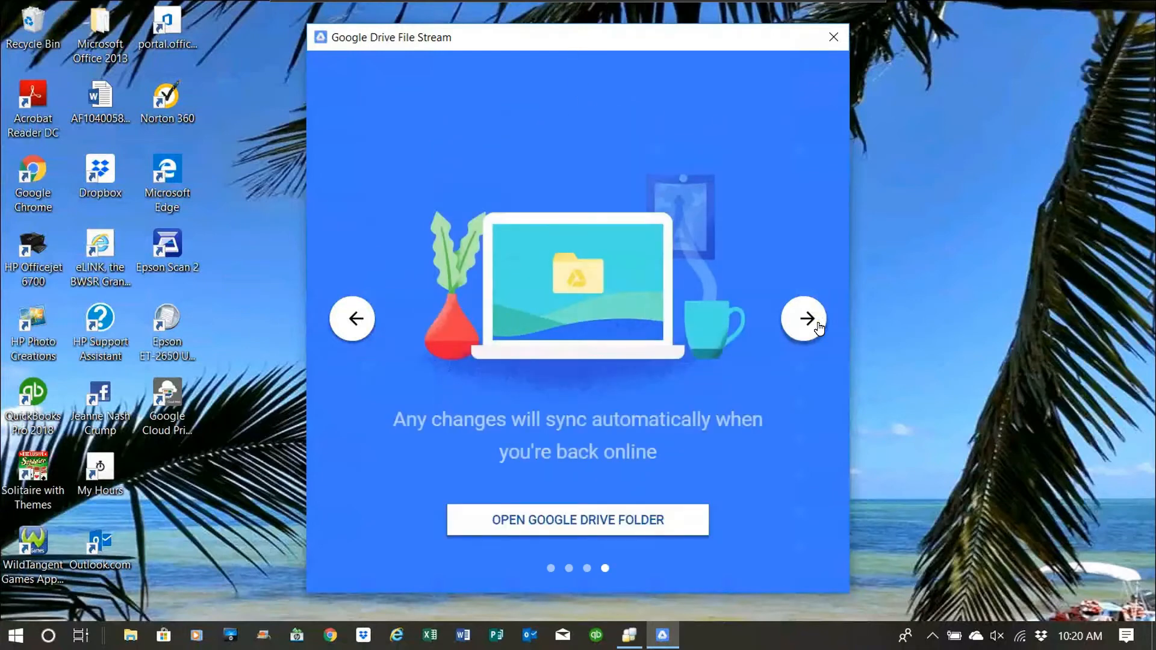
click(674, 519)
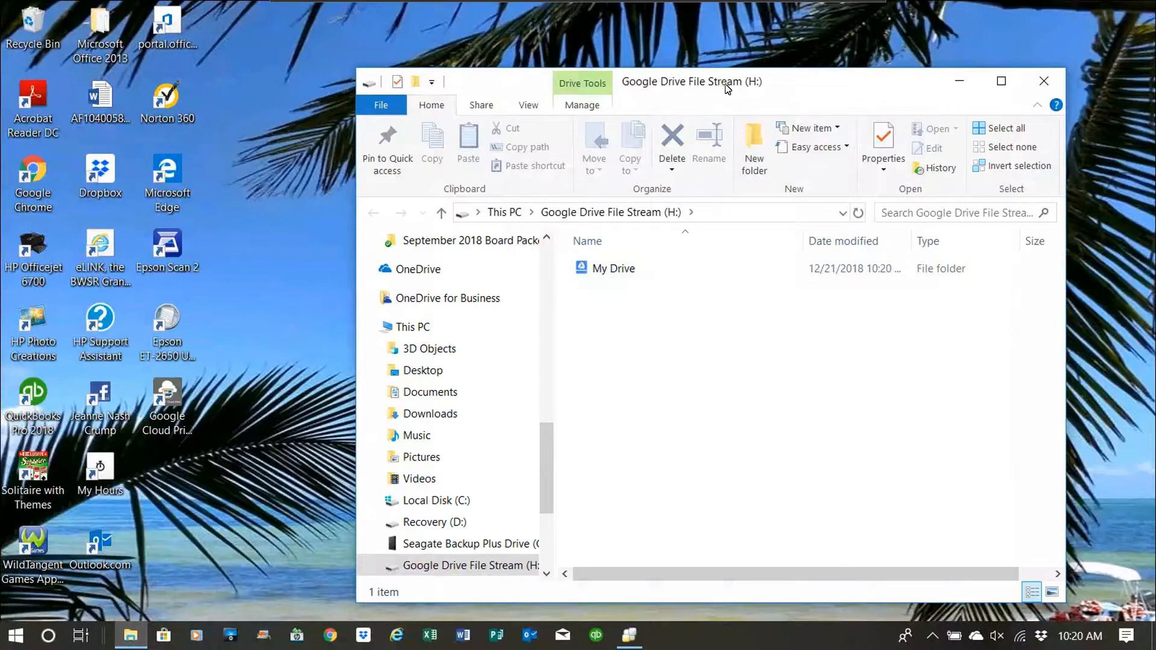
Step: Inside My Drive on the H: drive, create a new folder named 'Mower SWCD'
drag(728, 89, 669, 54)
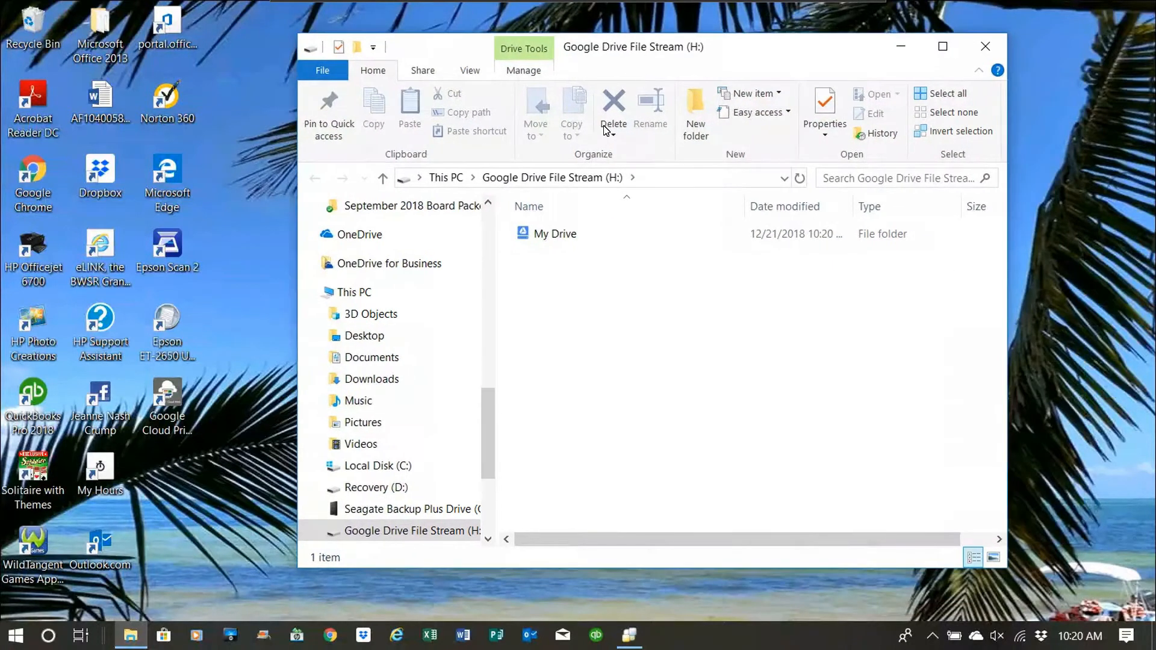
double_click(554, 237)
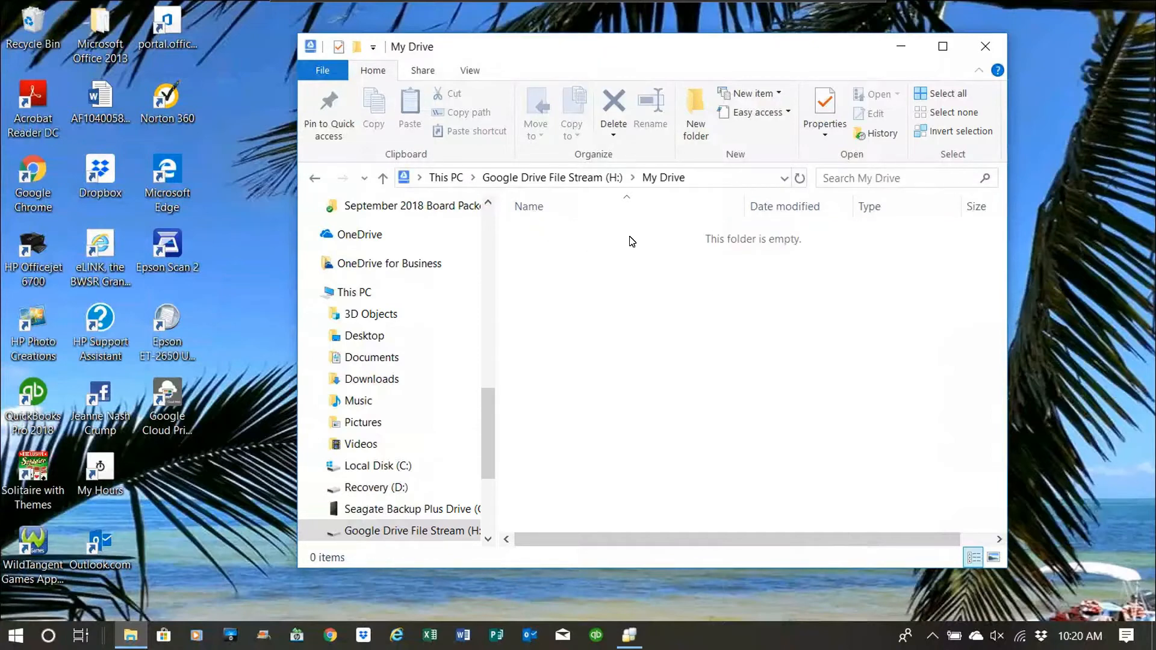
right_click(587, 254)
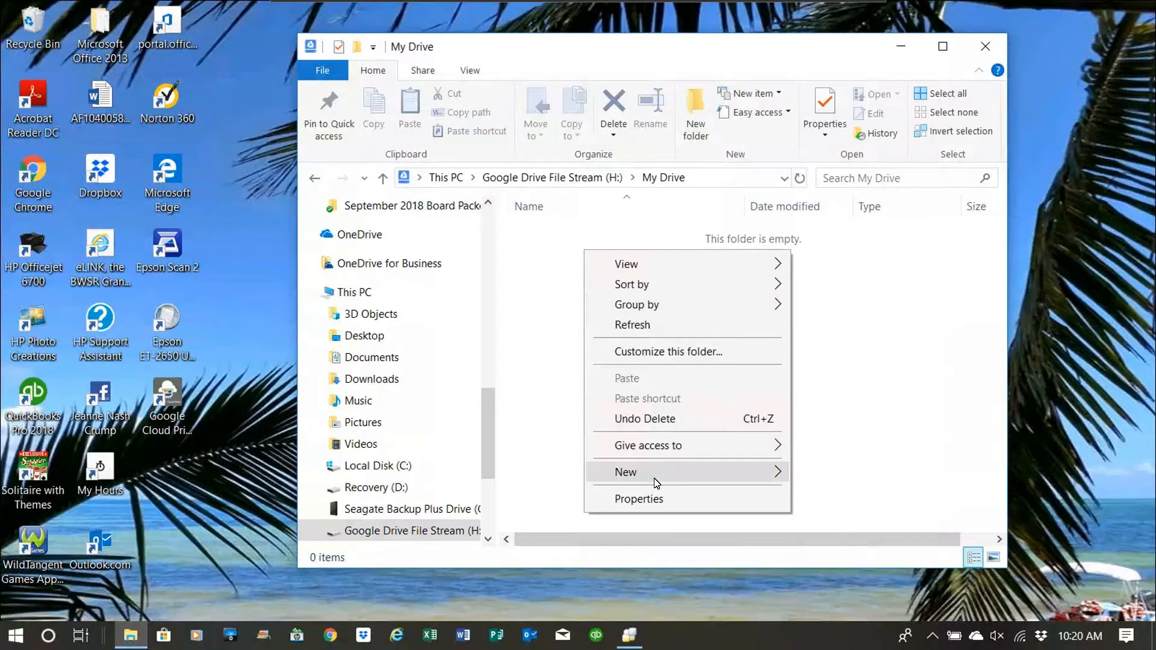
mouse_move(655, 481)
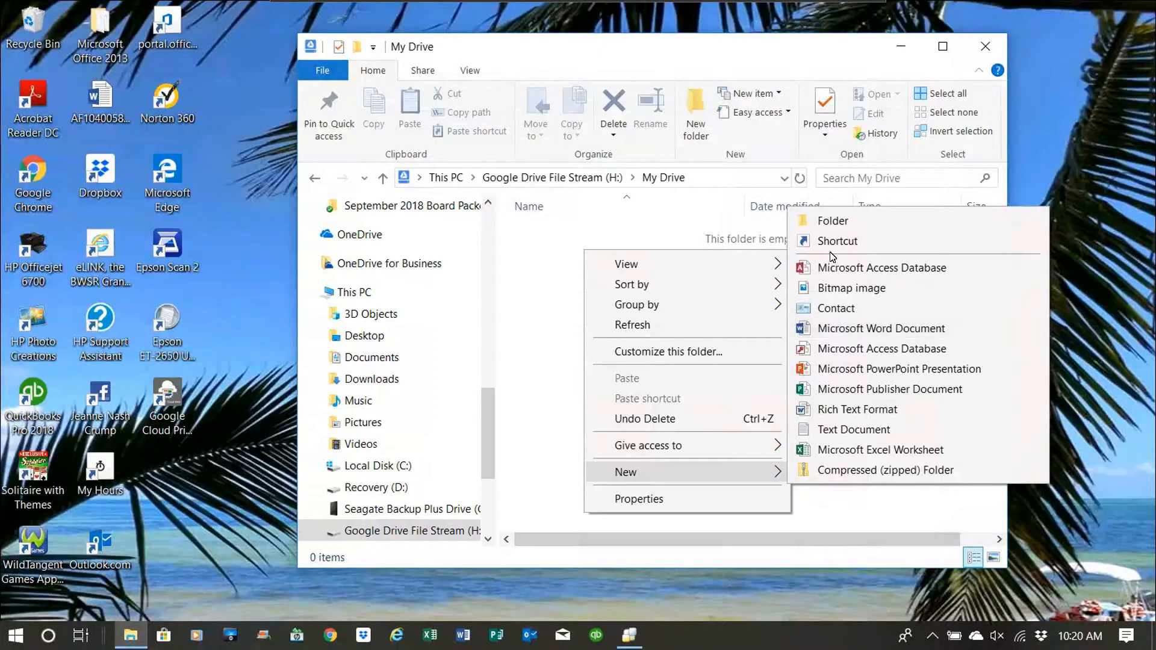
click(832, 232)
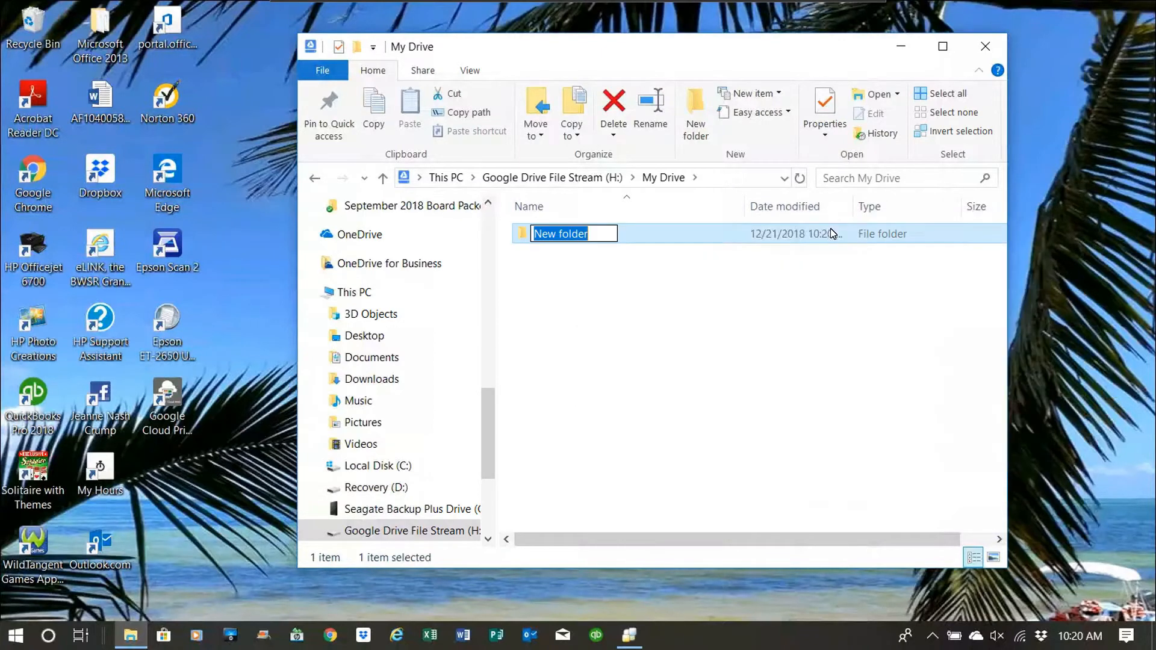
text(Mower)
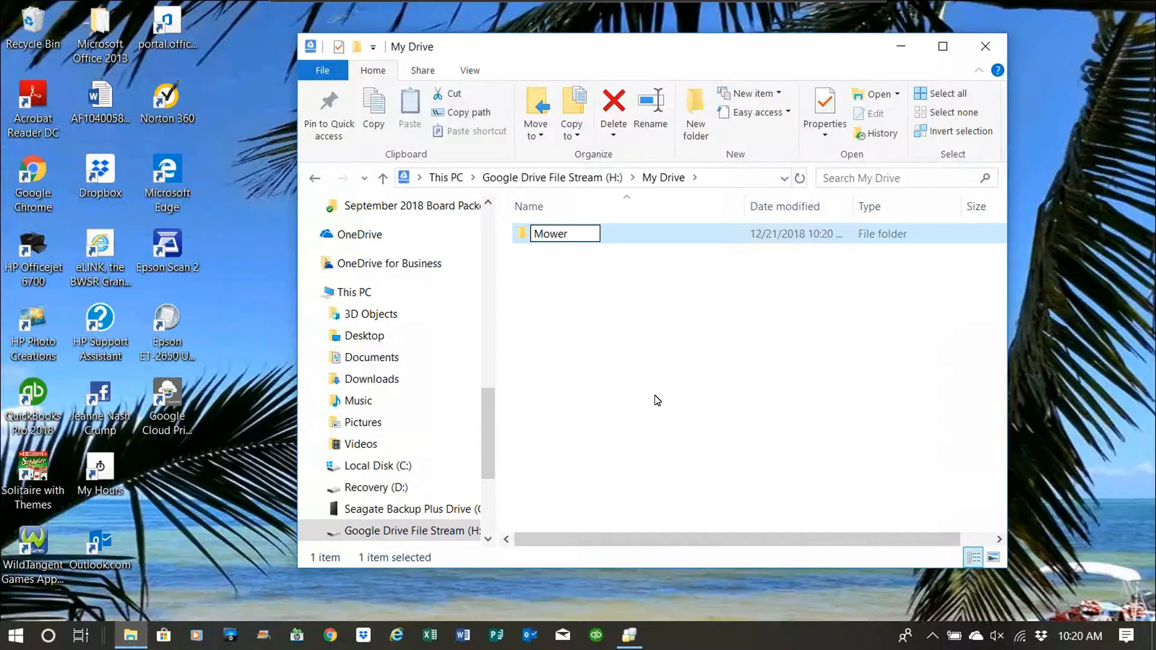
text( SWCD)
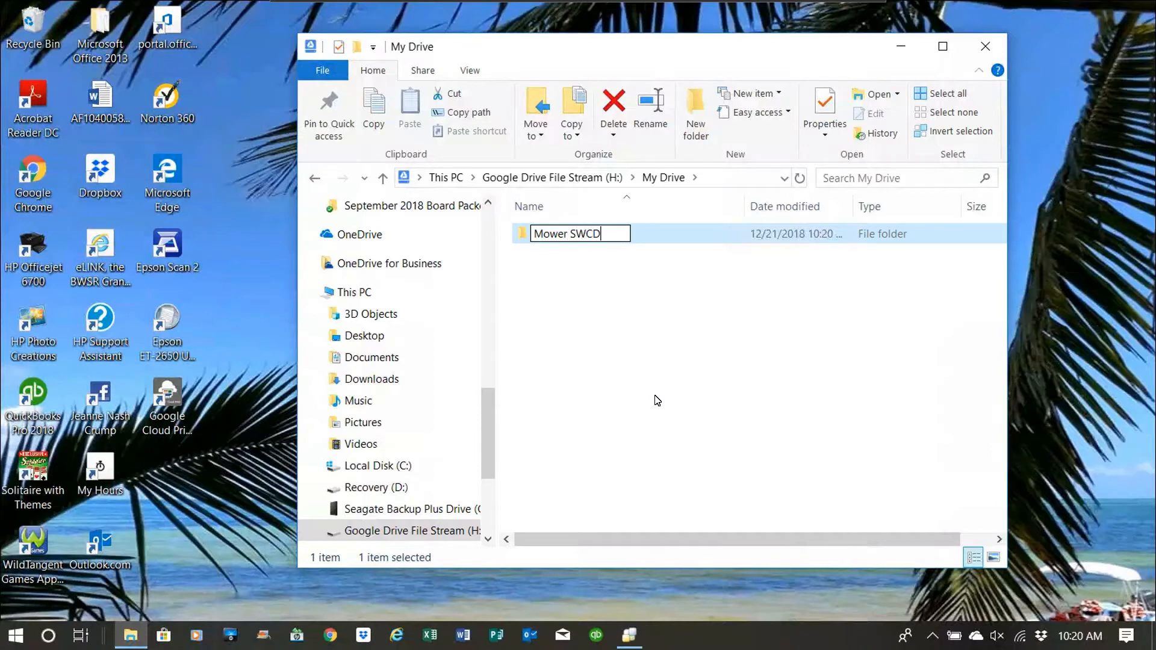
click(657, 400)
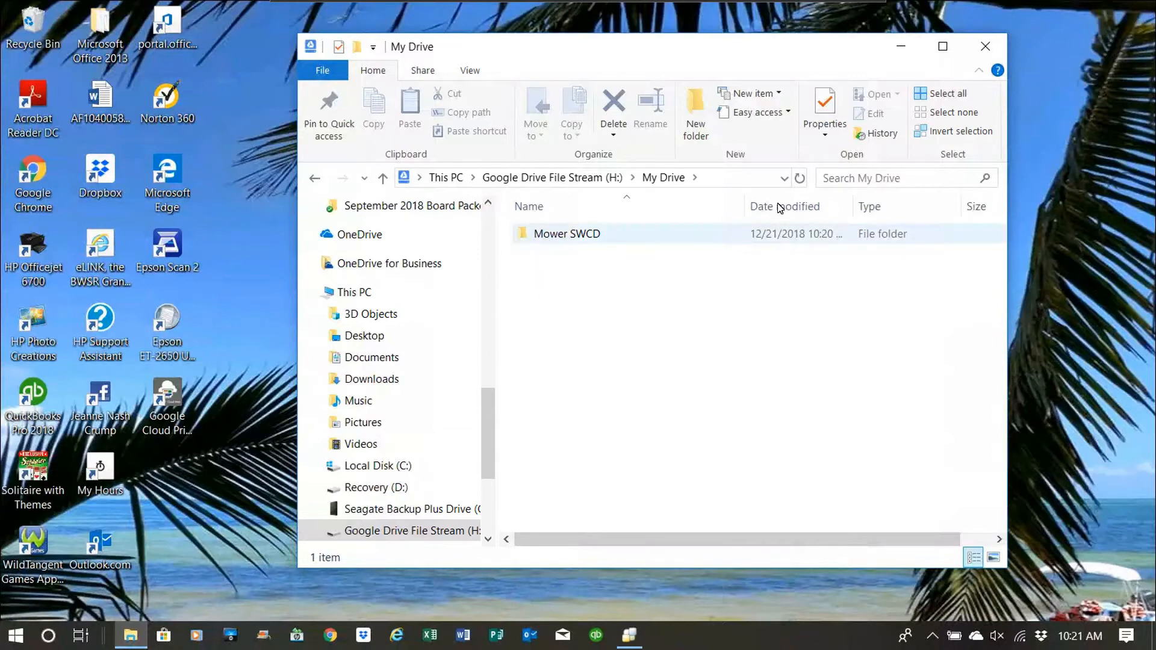
Step: Close Explorer and check the Drive File Stream tray panel shows Mower SWCD synced, then close it
click(986, 45)
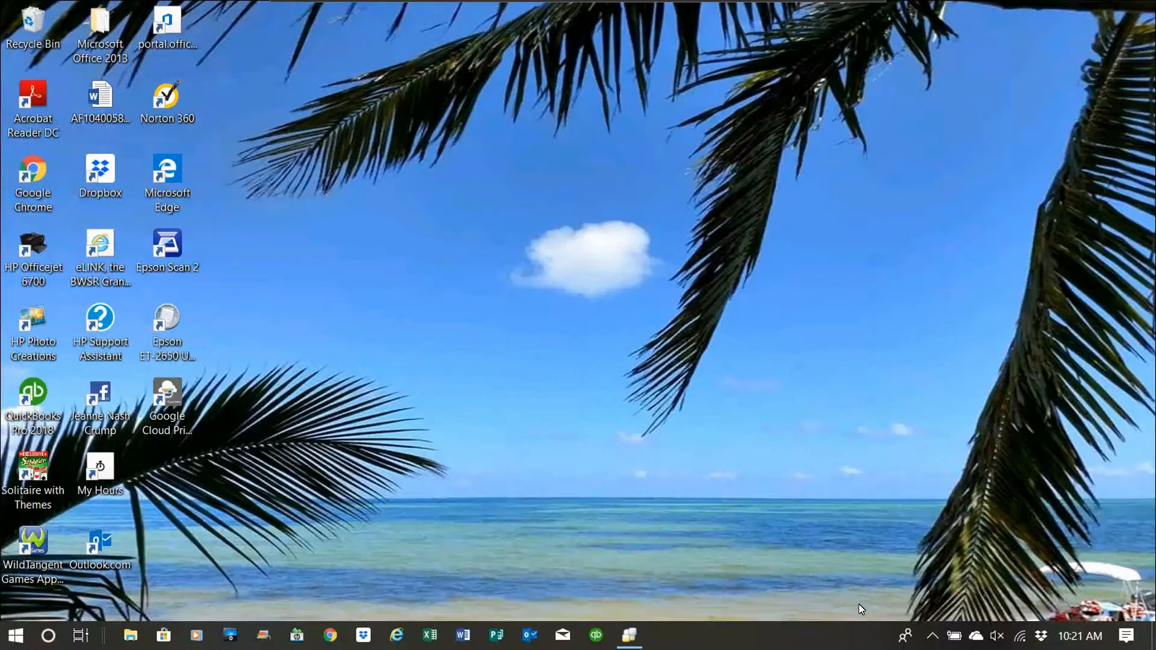
click(933, 638)
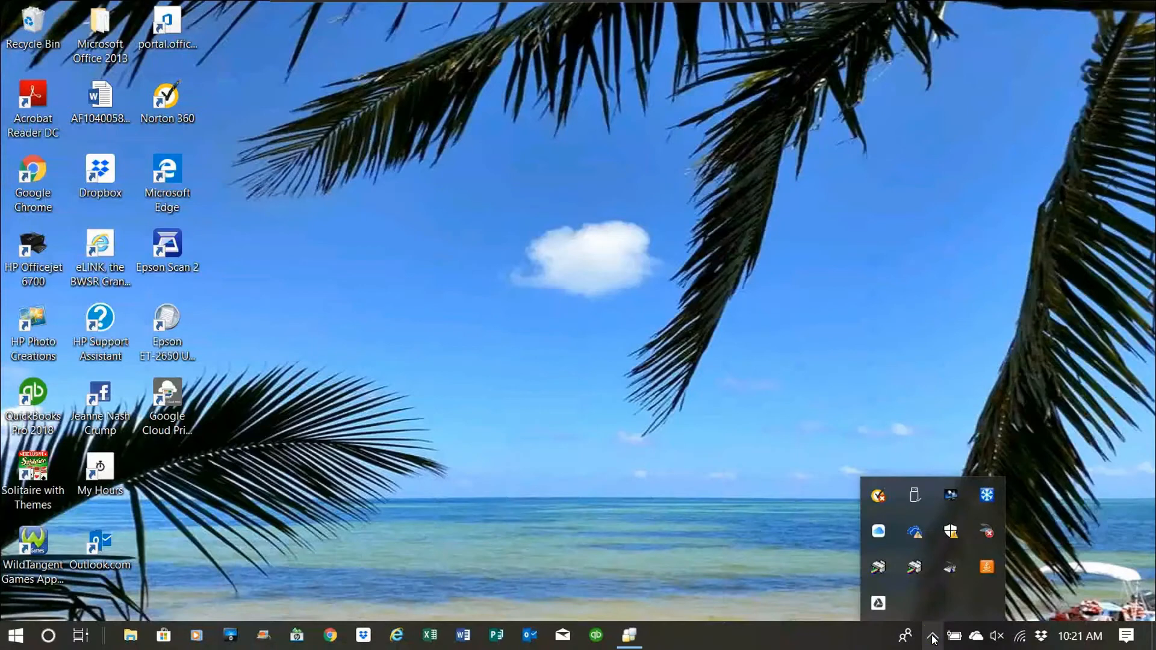
click(879, 604)
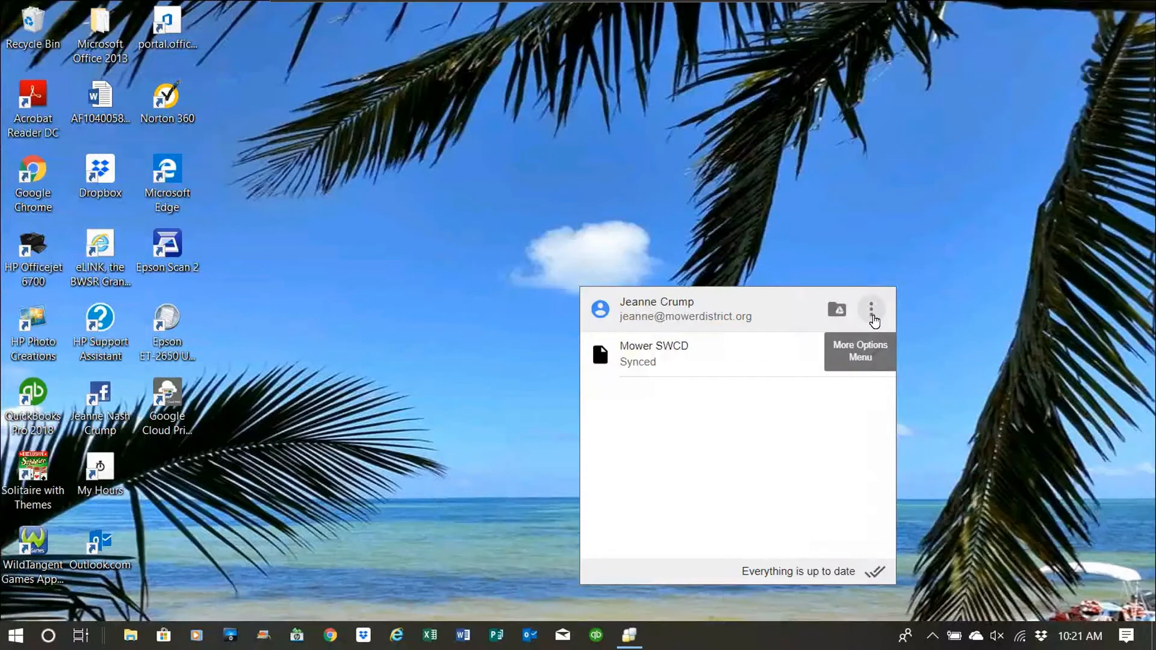
click(872, 316)
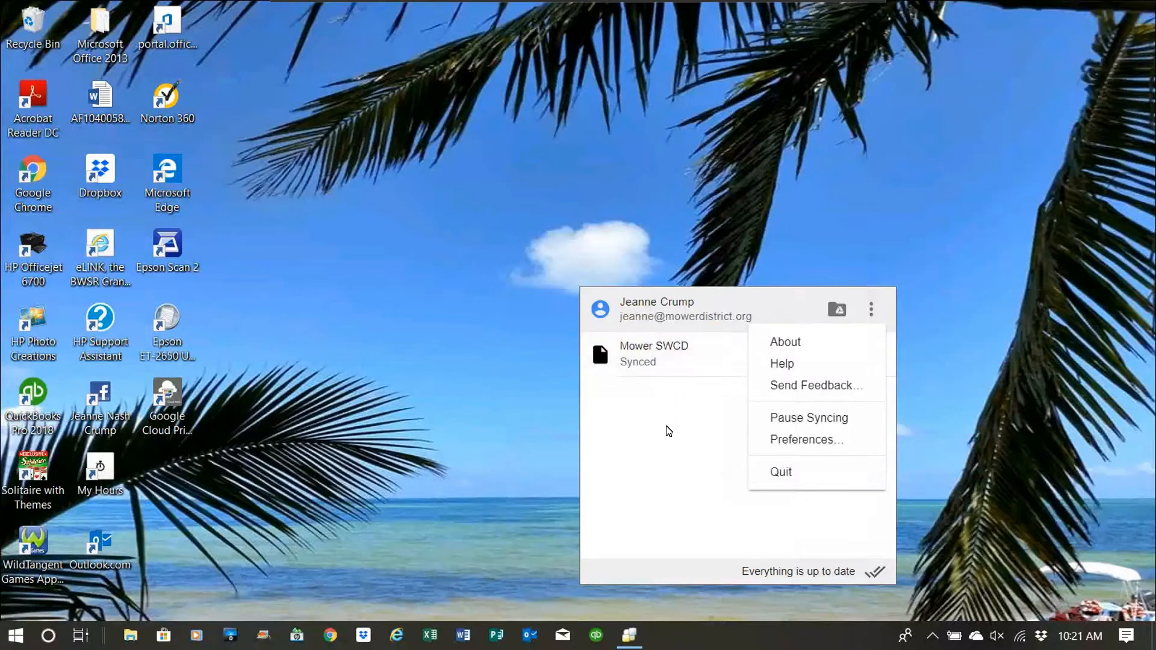
click(664, 424)
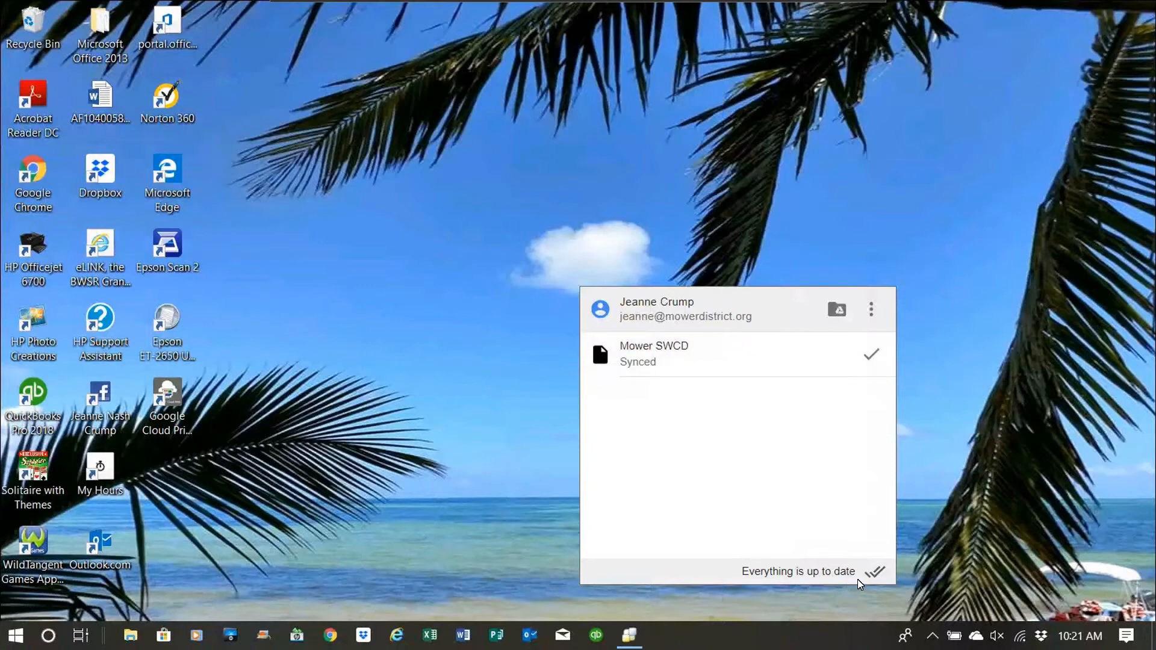
click(930, 570)
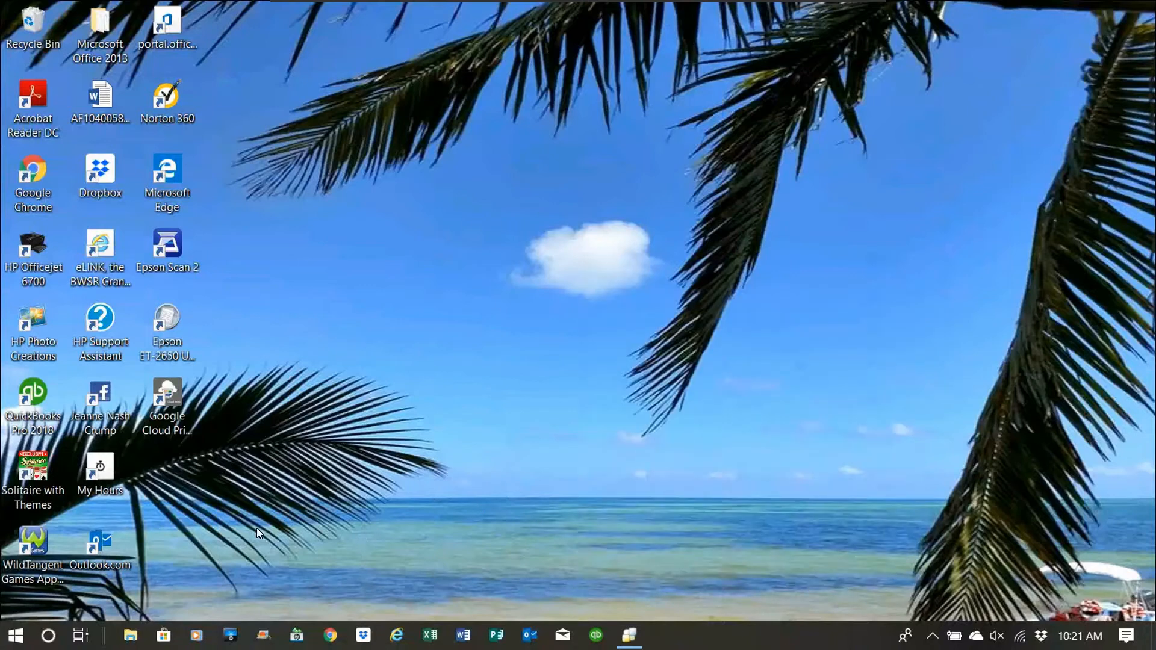
Step: Go to This PC > Google Drive File Stream (H:) > My Drive in File Explorer and right-click Mower SWCD
click(135, 642)
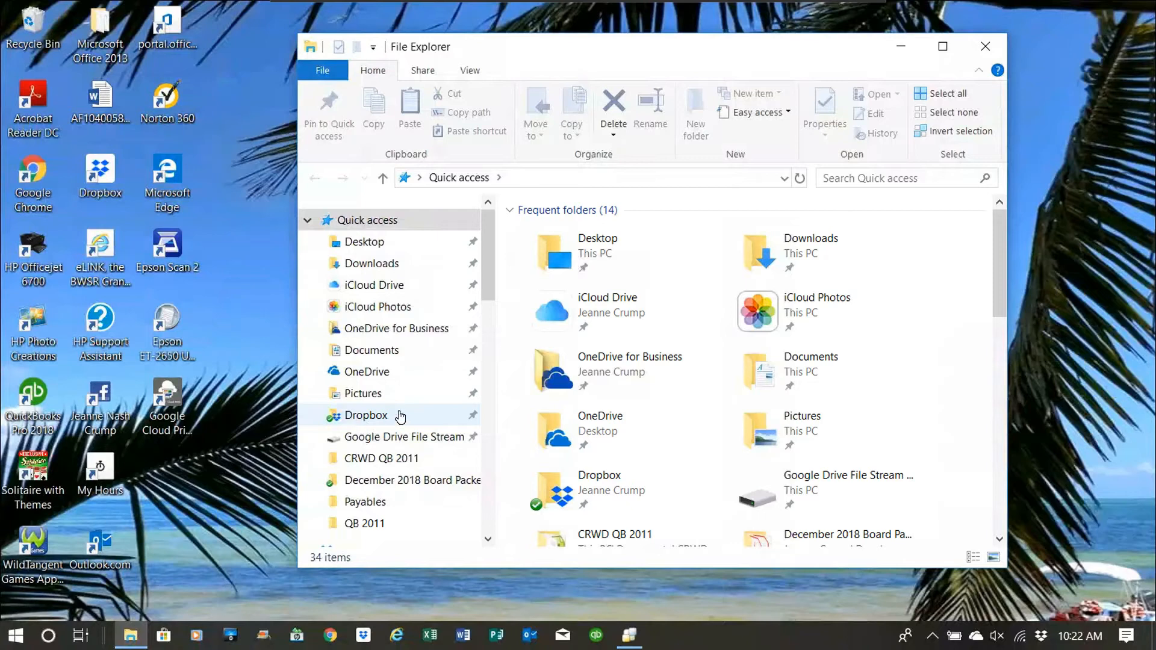
scroll(450, 435, down, 2)
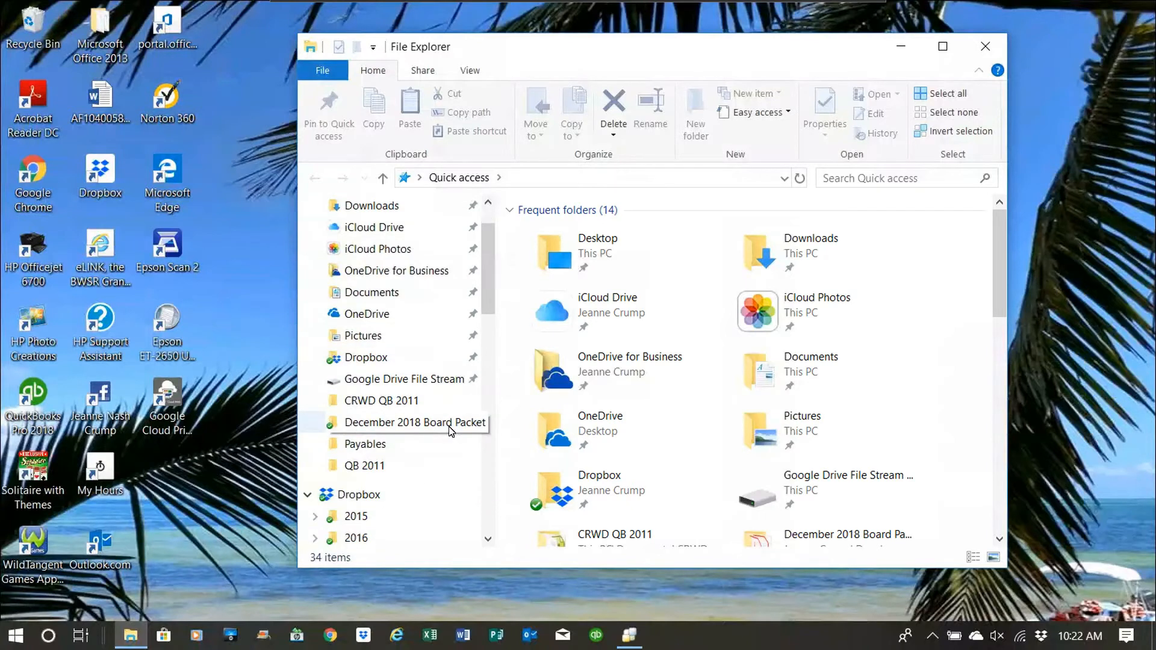
scroll(450, 432, down, 3)
scroll(451, 431, down, 5)
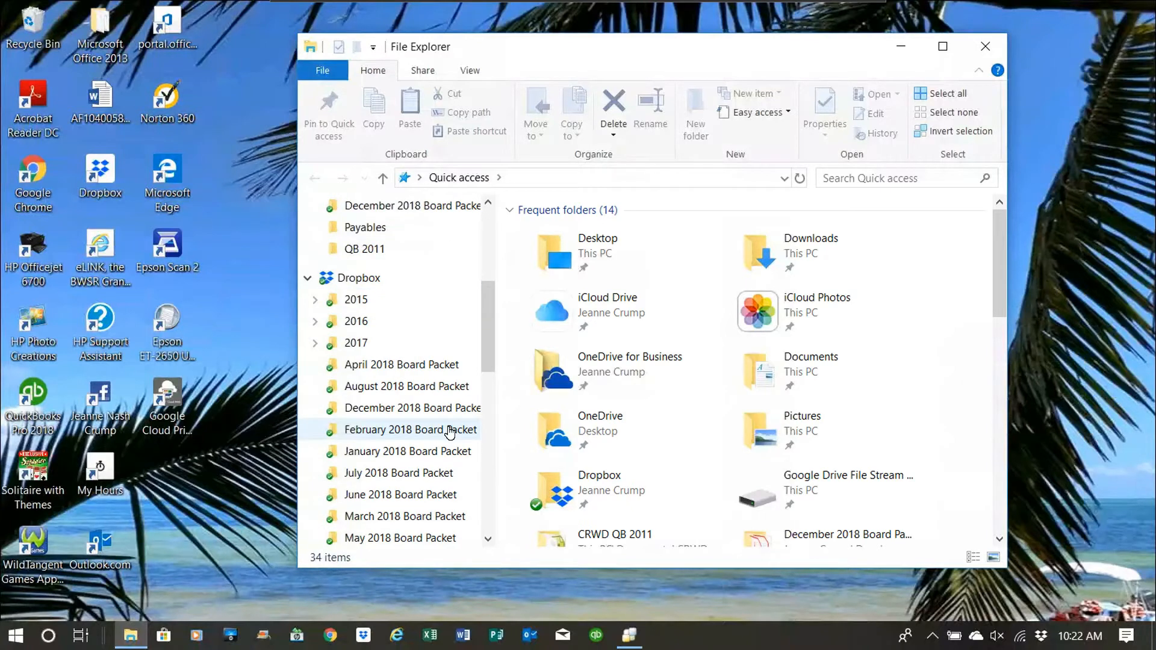
scroll(450, 432, down, 3)
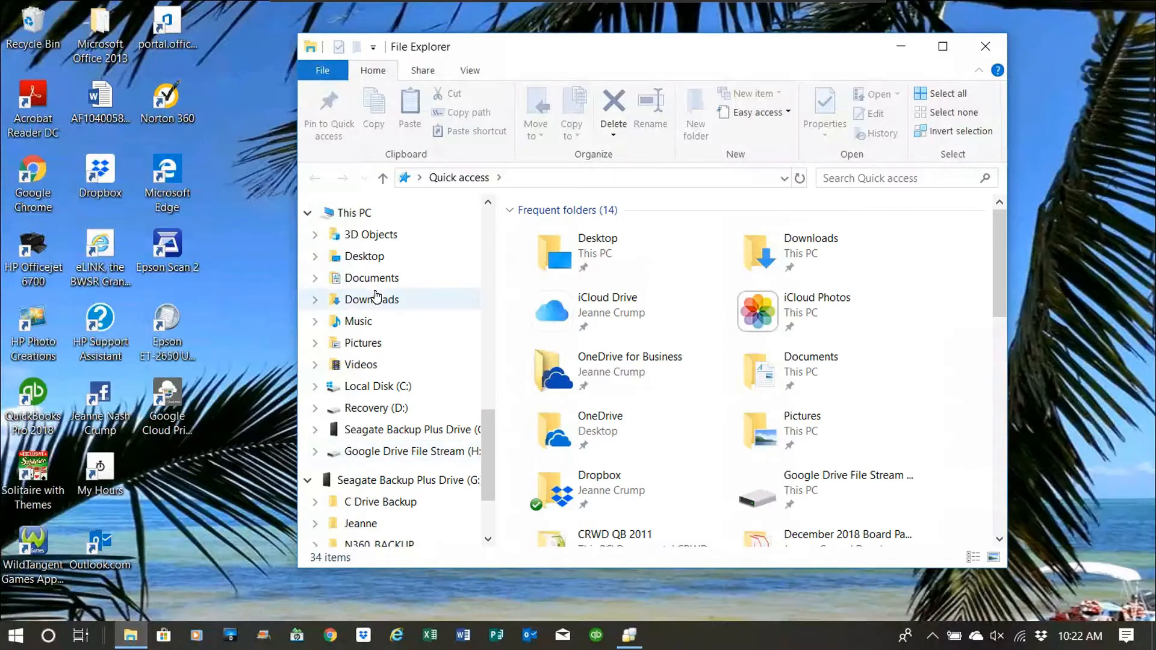
click(360, 213)
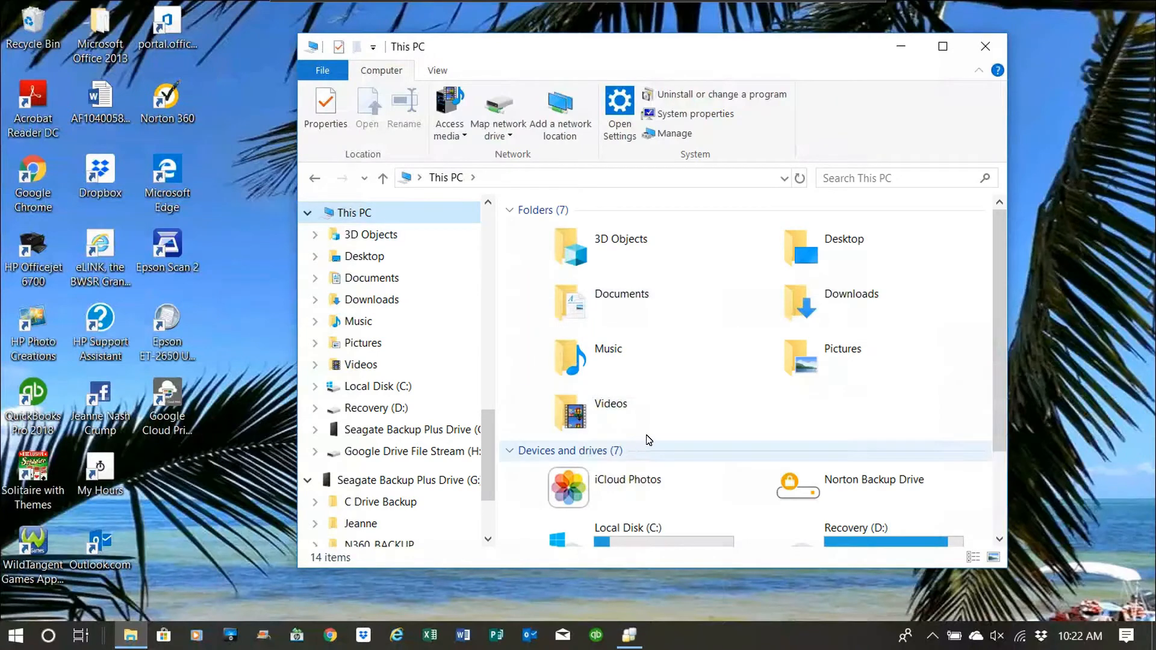
scroll(648, 441, down, 2)
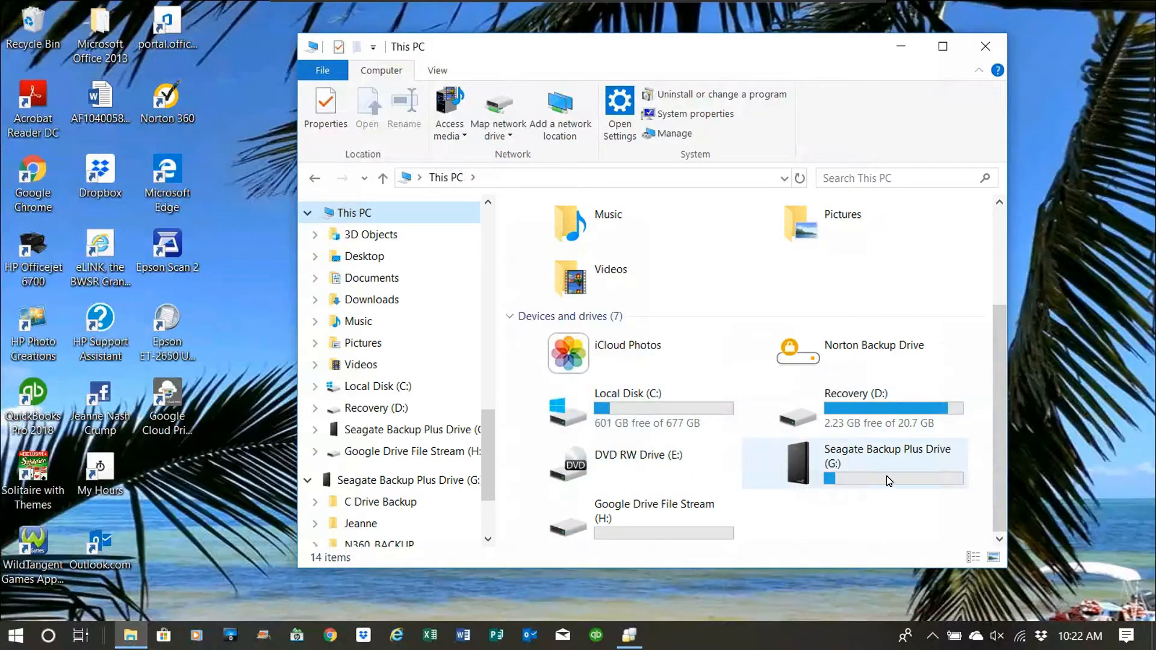
mouse_move(615, 530)
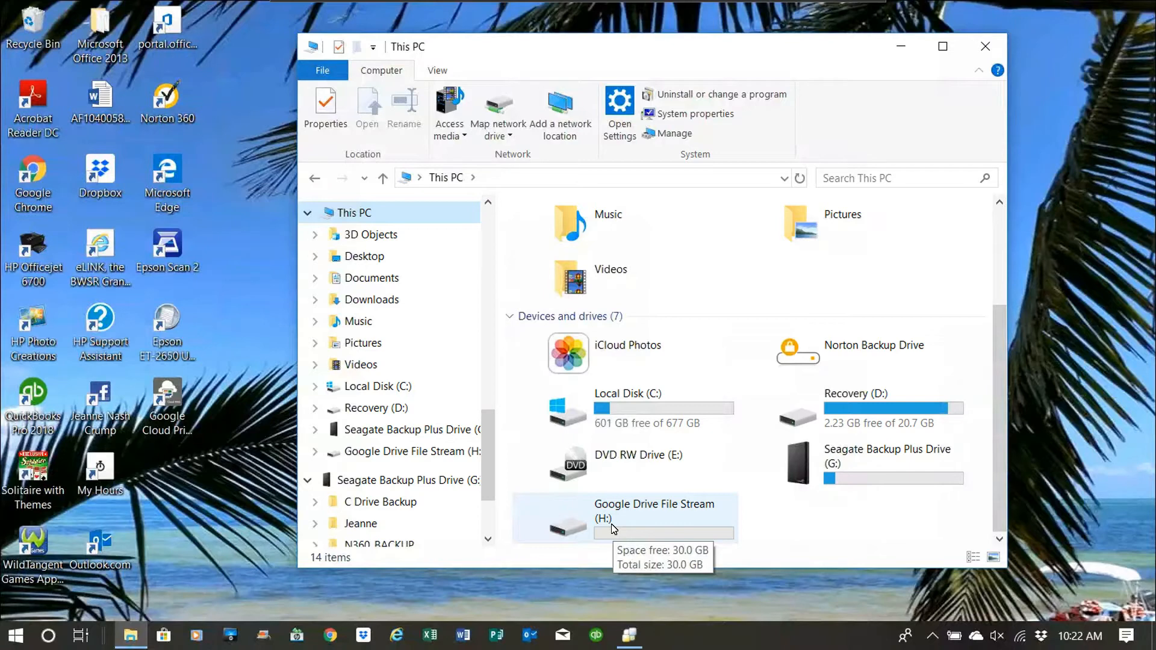
double_click(614, 529)
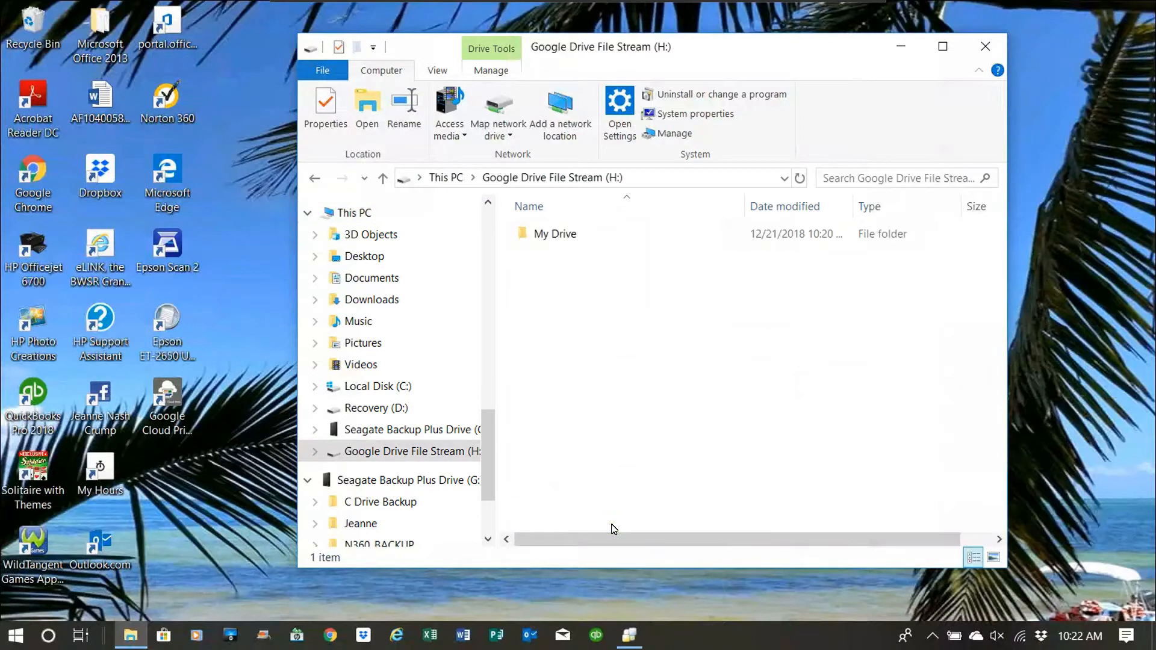
double_click(559, 240)
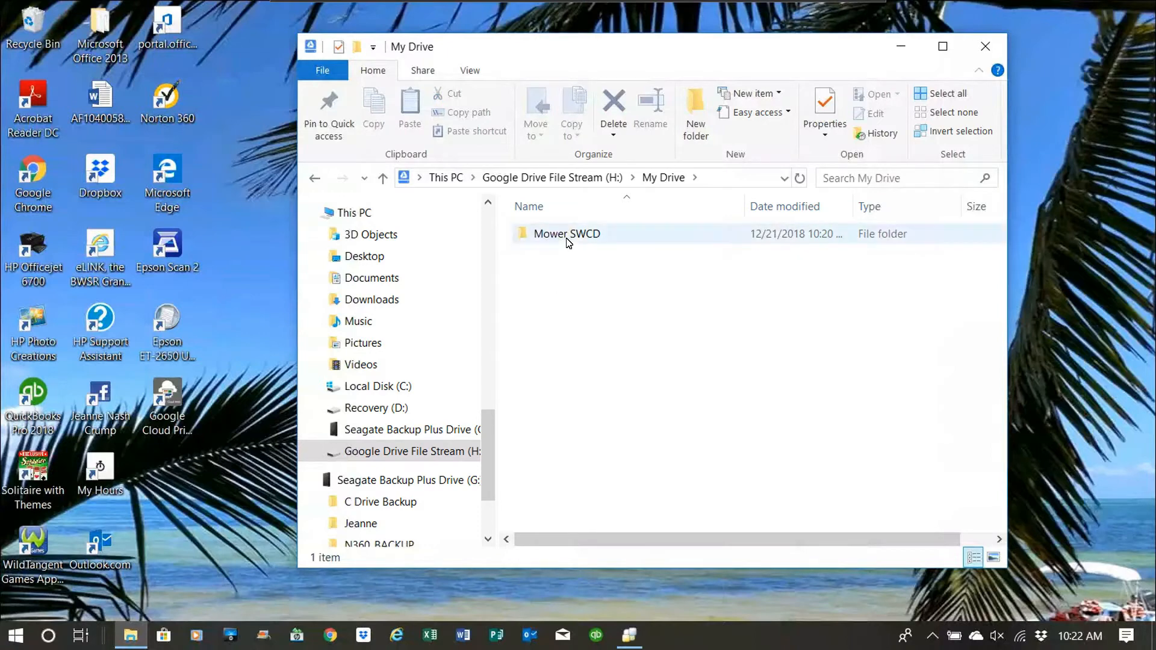
right_click(568, 238)
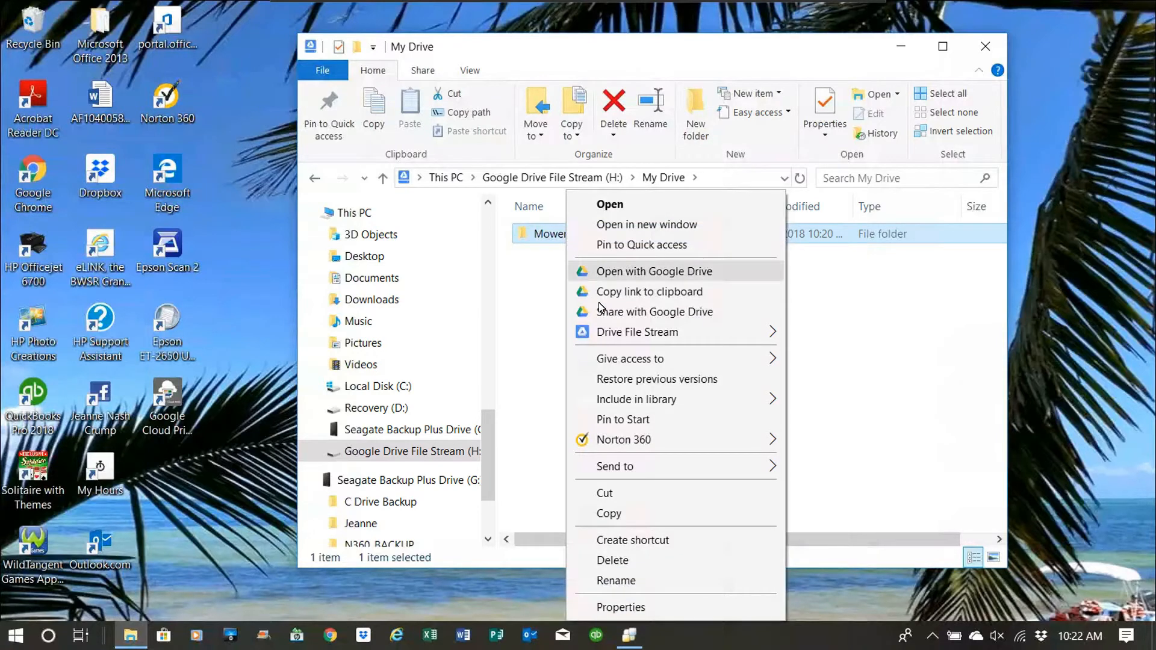
Step: Share Mower SWCD through Google Drive with the second account's e-mail address and send the invitation
click(637, 317)
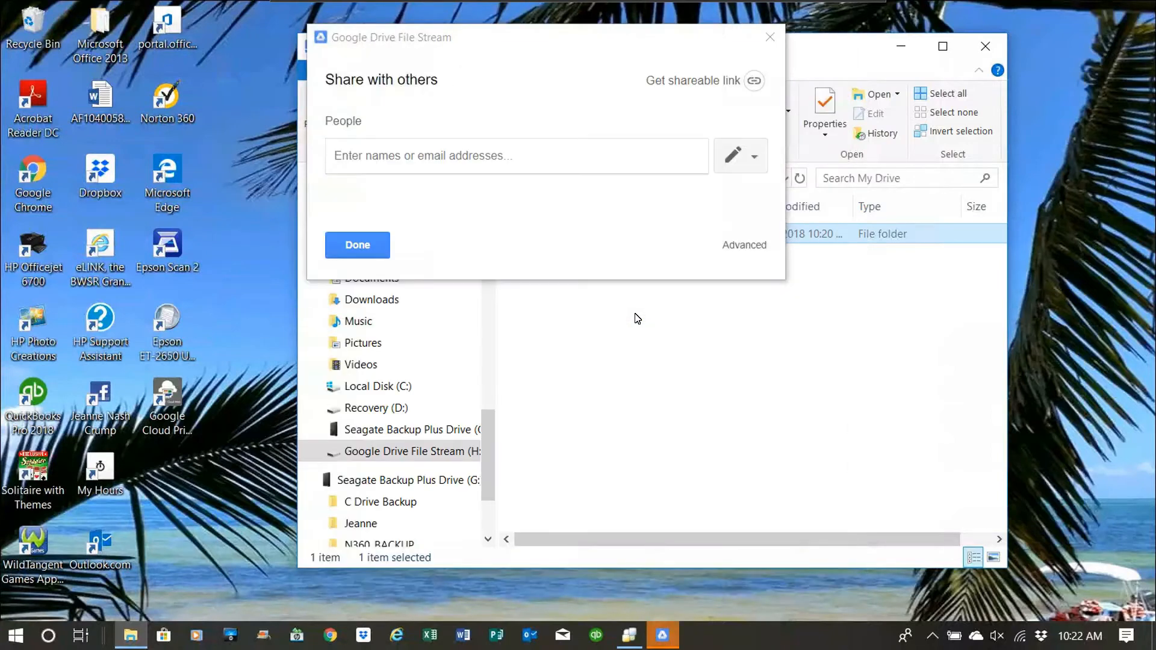
click(476, 161)
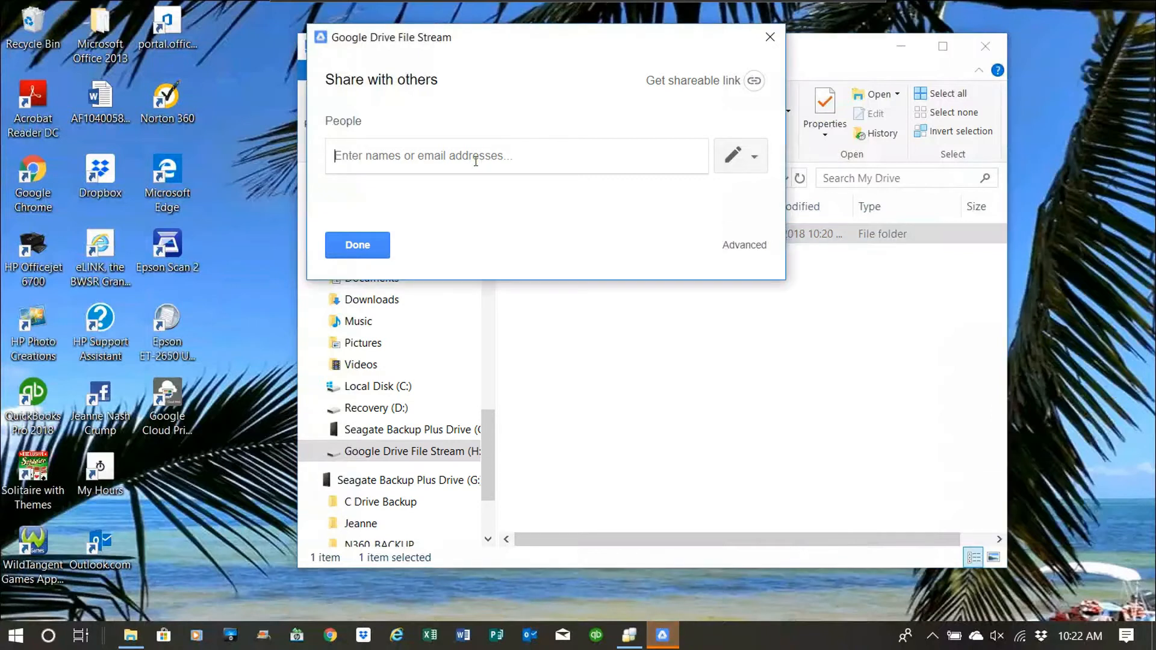
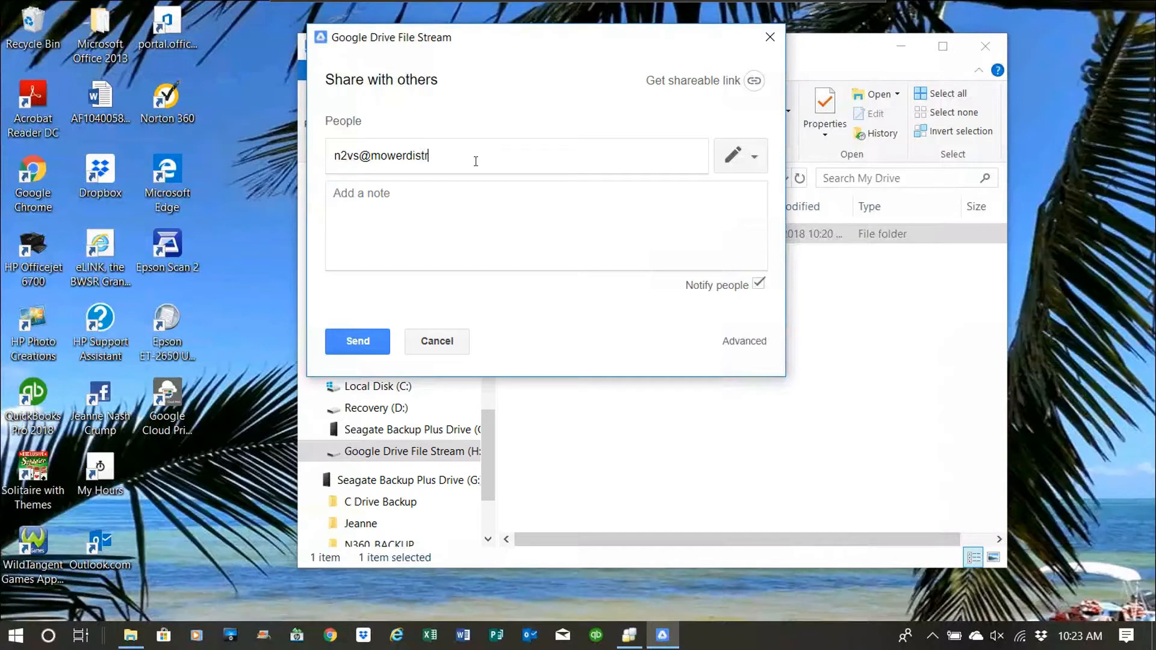
click(759, 161)
click(759, 161)
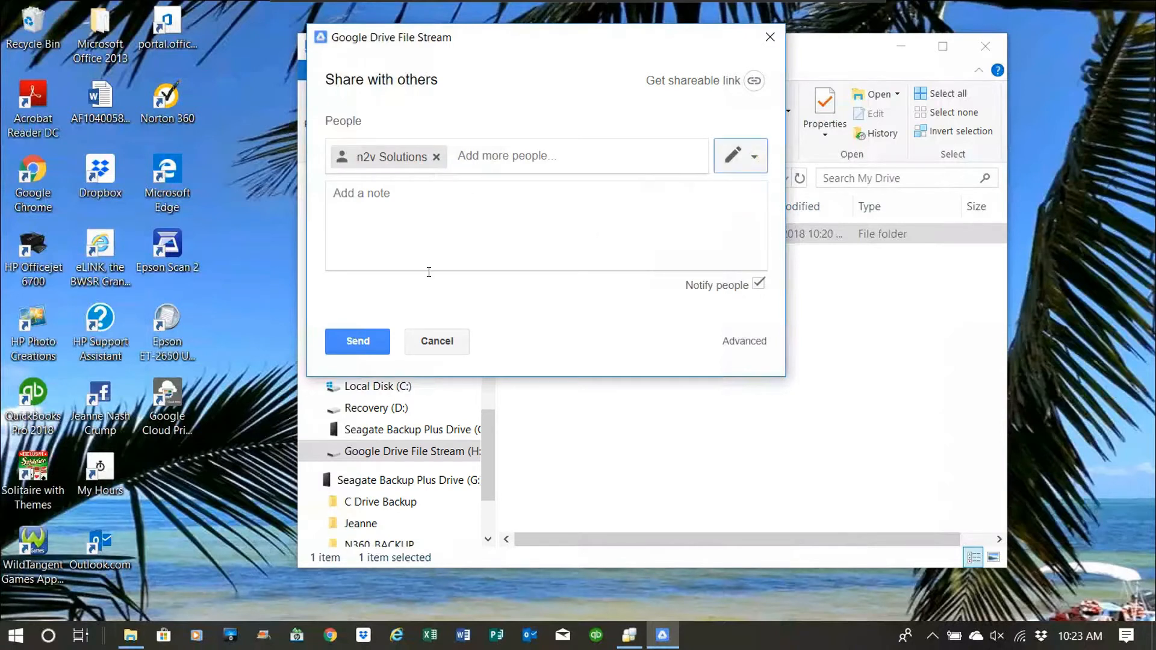
click(356, 354)
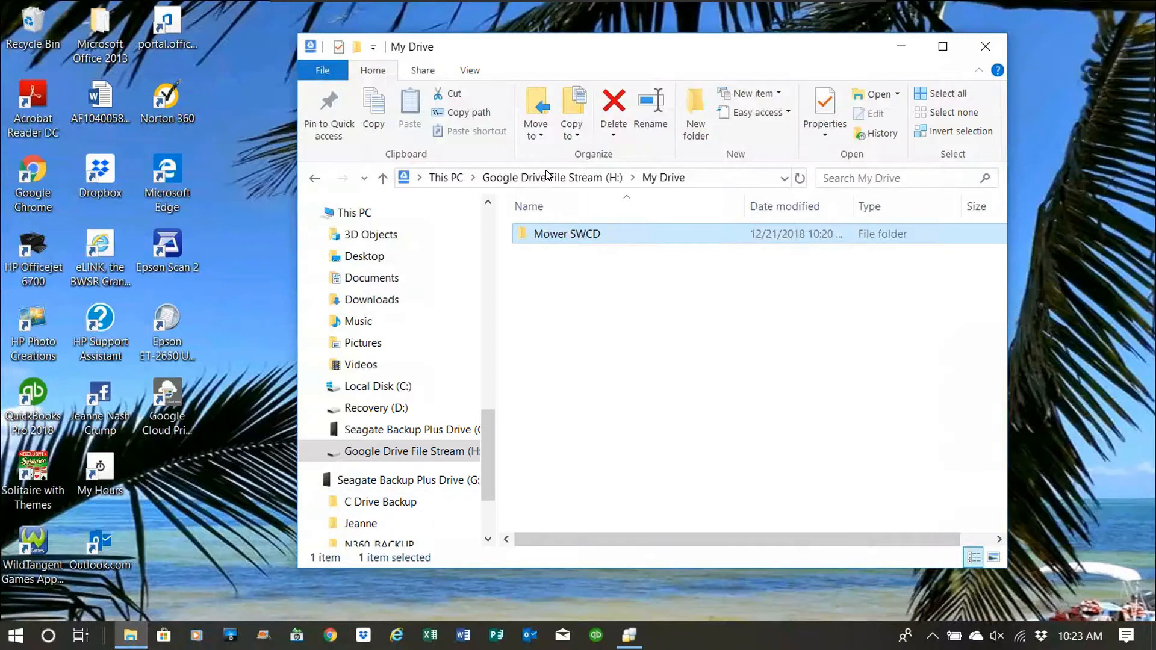
Step: Check the Drive File Stream status panel showing Mower SWCD synced and up to date, then dismiss it
click(332, 641)
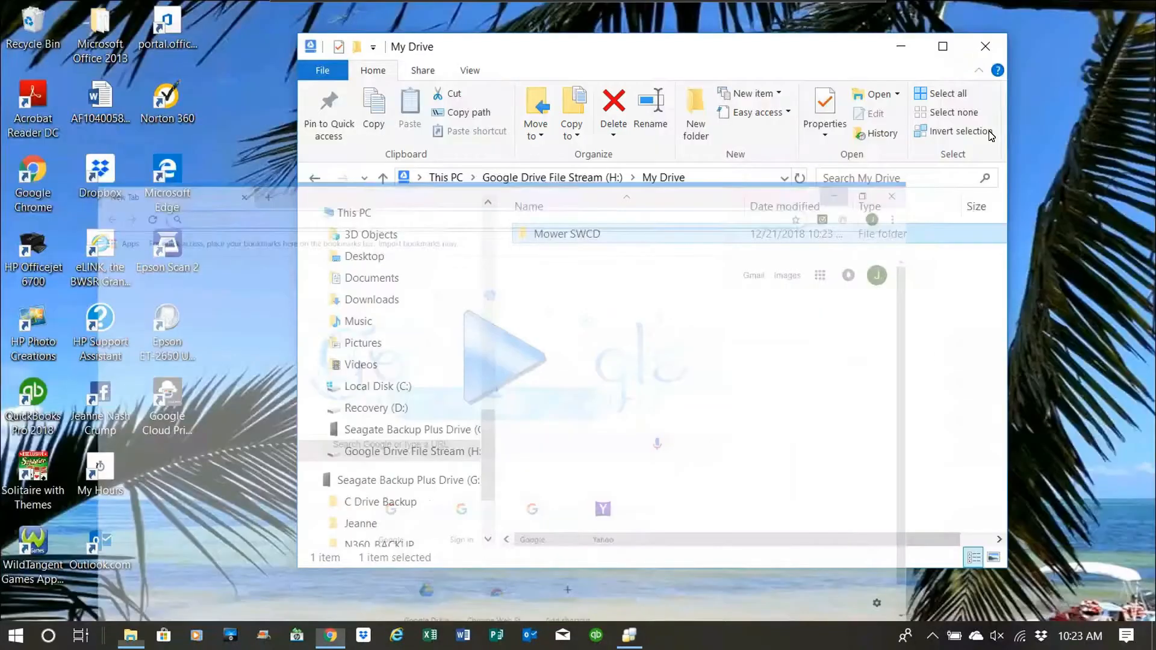
click(936, 640)
click(881, 602)
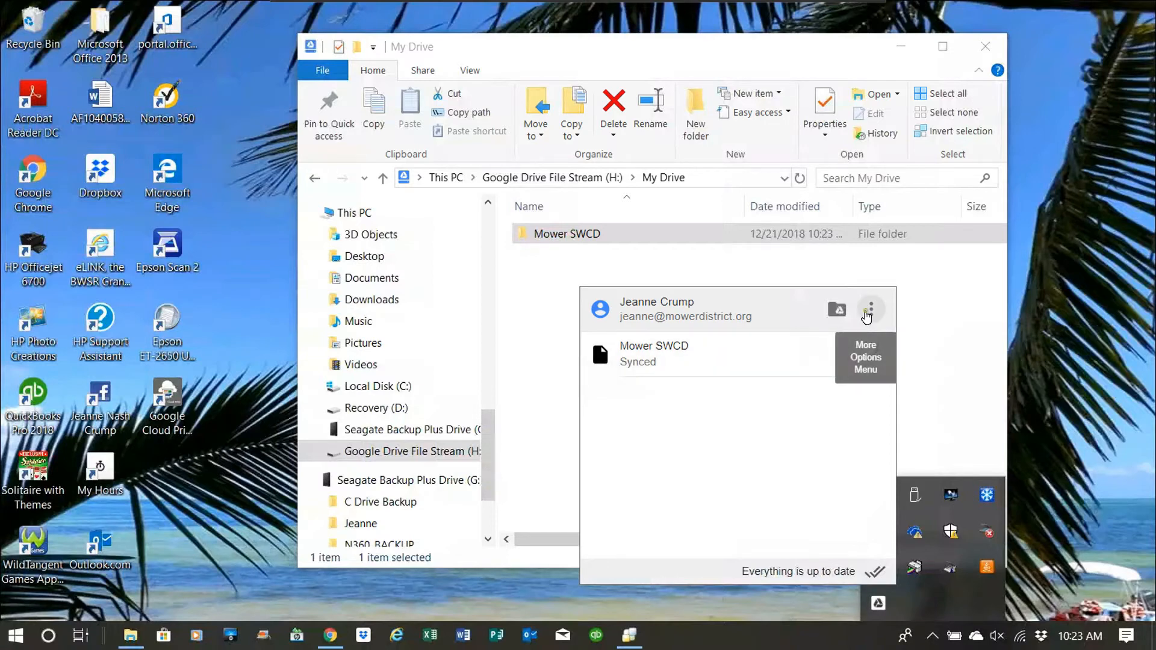
click(867, 311)
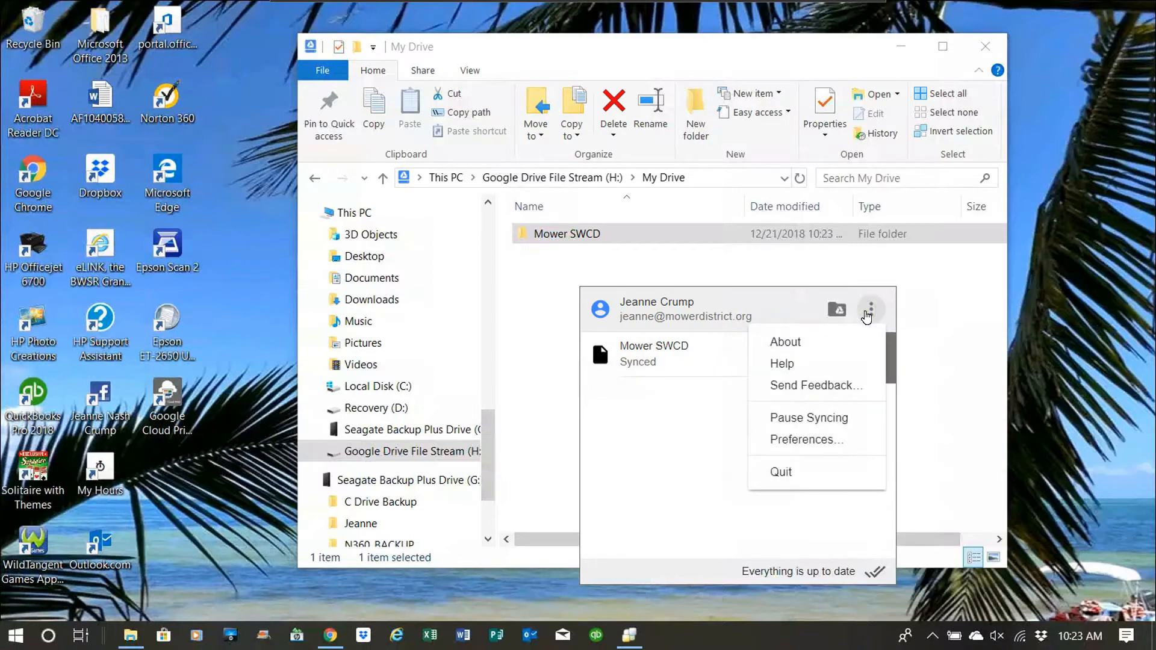
click(869, 312)
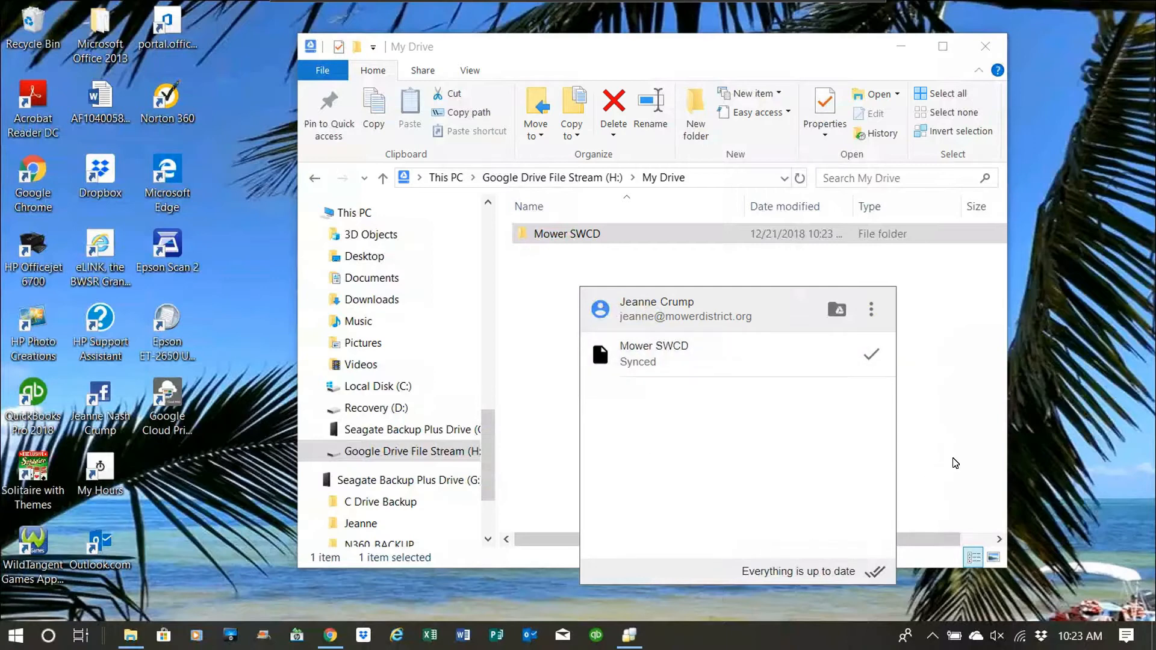
click(1040, 438)
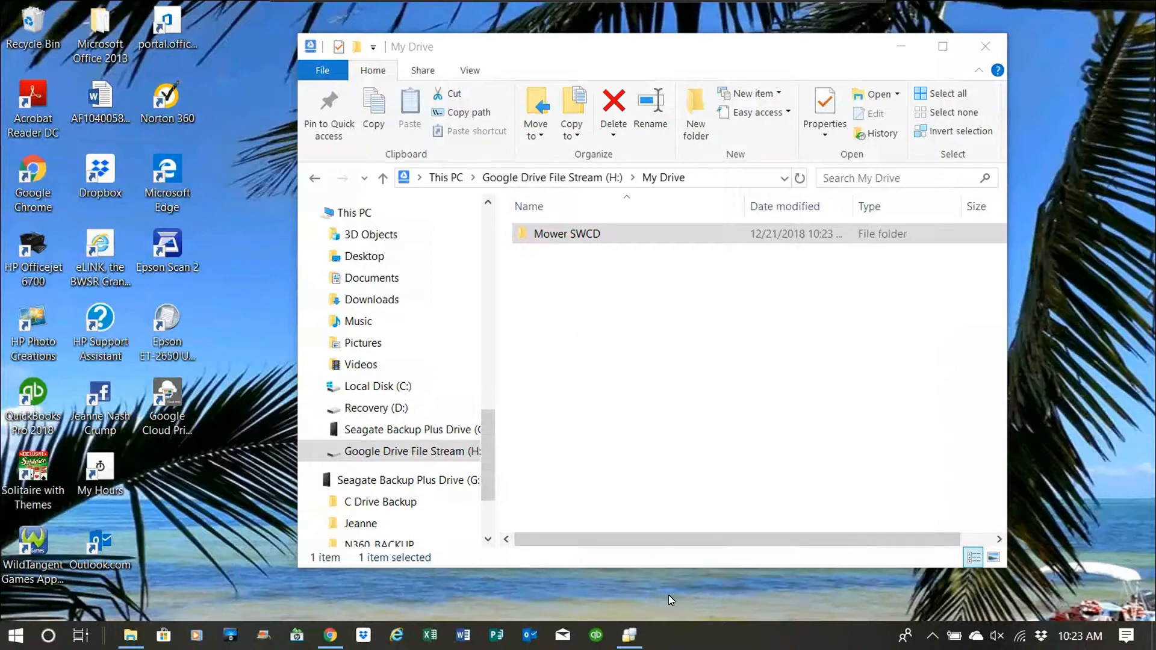
Step: Open Chrome and switch to the second Google account
click(326, 637)
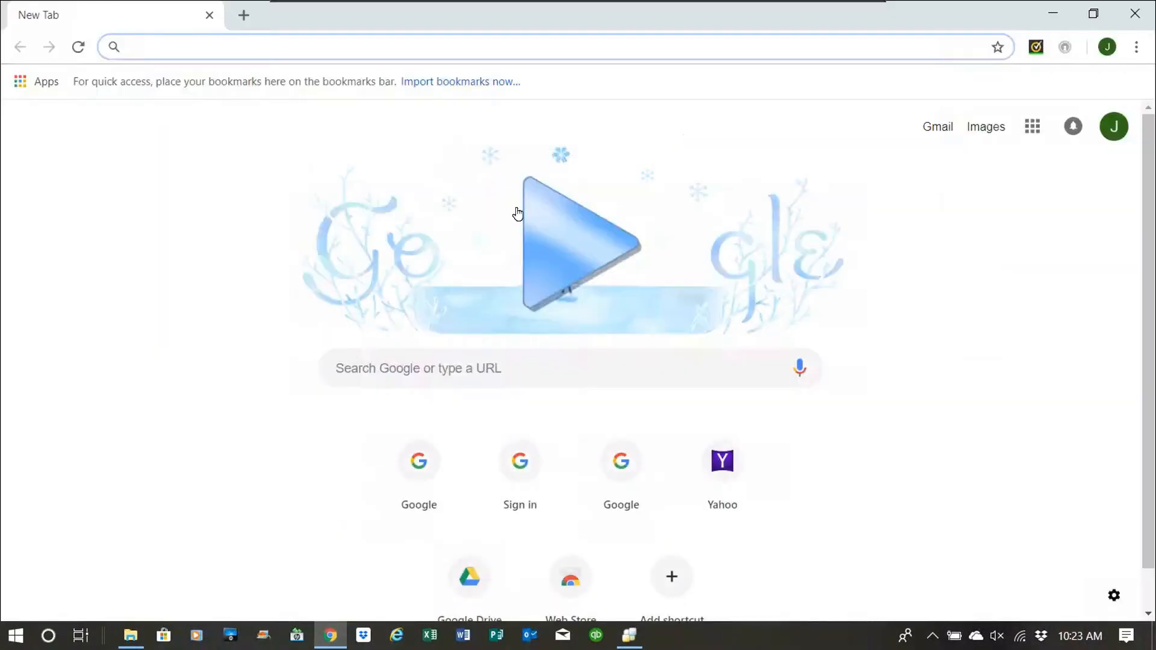
click(1113, 131)
click(1035, 346)
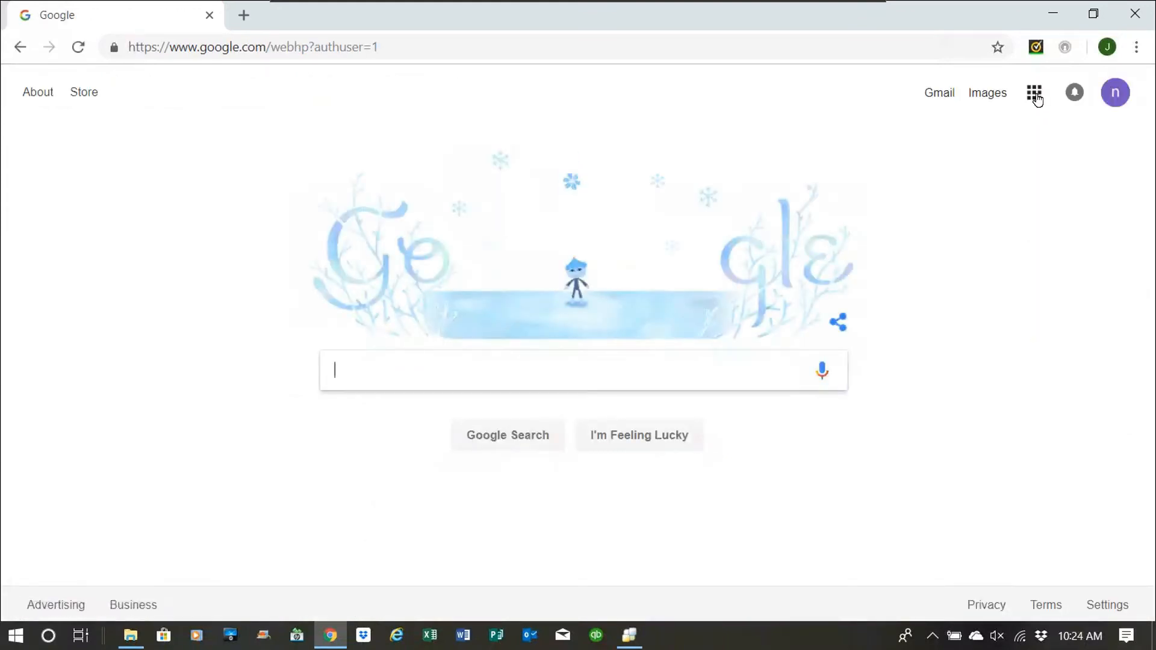
Step: Open Google Drive from the apps grid, view the test document, then close its tab
click(1034, 95)
click(1063, 181)
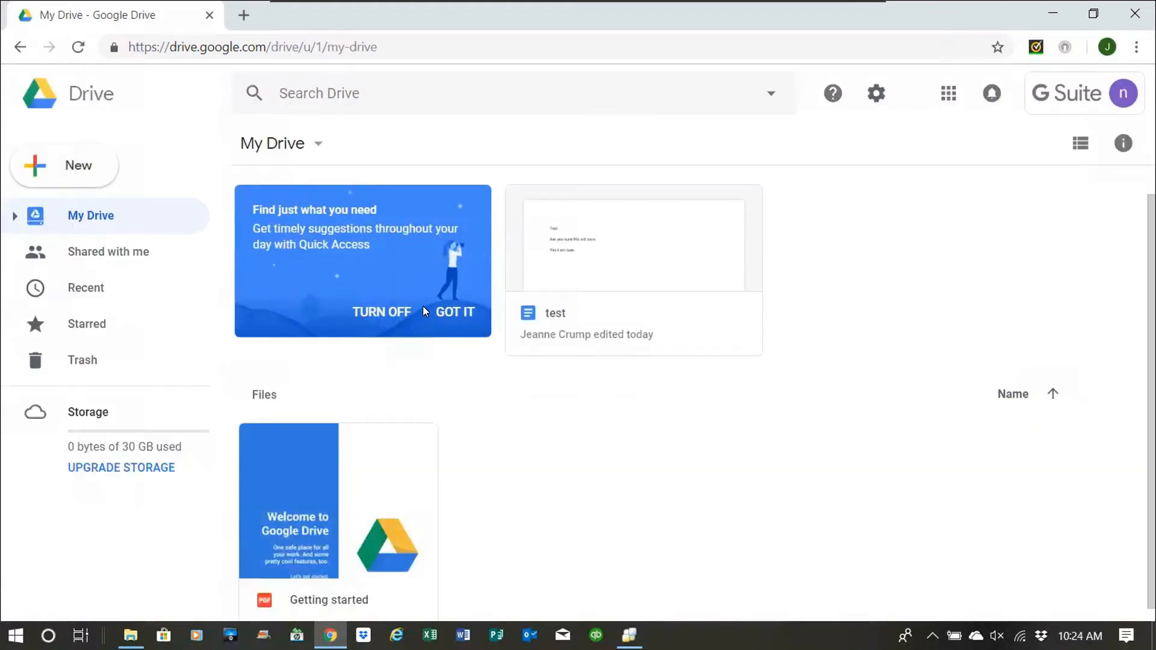
click(620, 275)
double_click(620, 275)
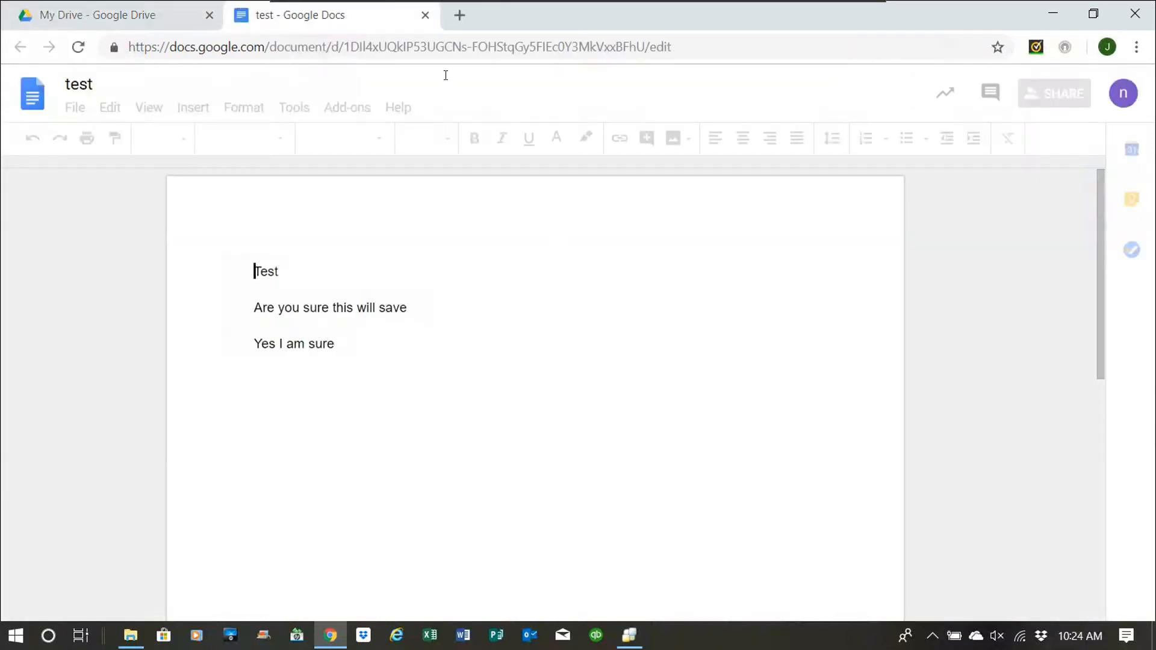
click(426, 16)
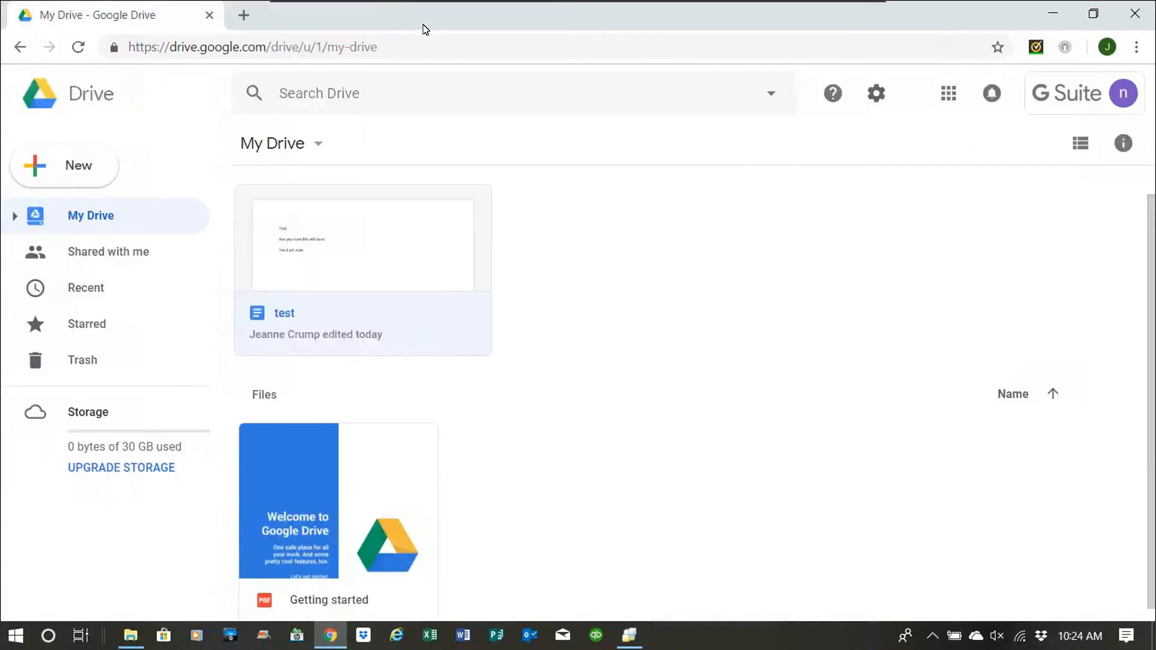
Step: Remove the test document from My Drive and show the Shared with me list
right_click(308, 247)
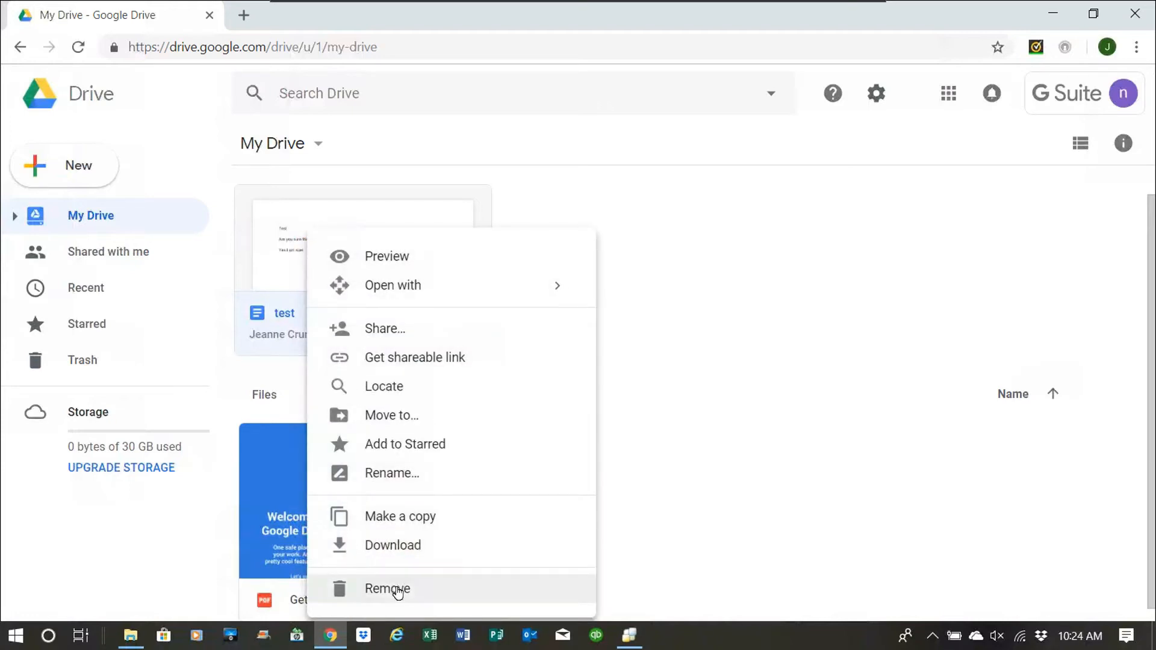
click(397, 590)
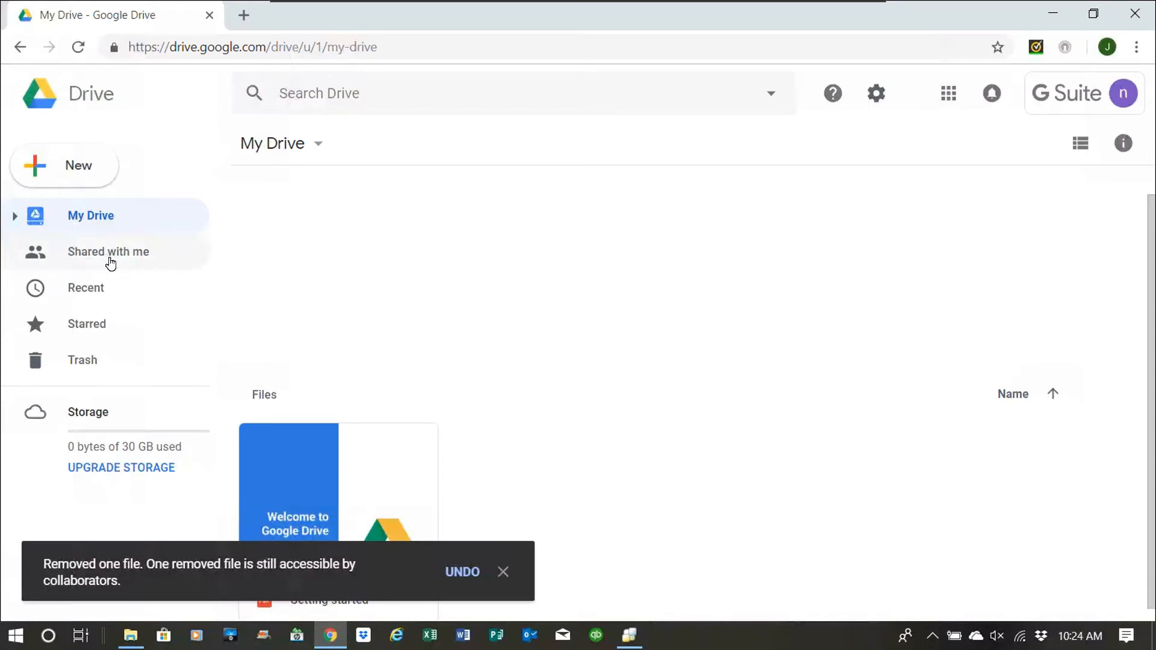
click(110, 263)
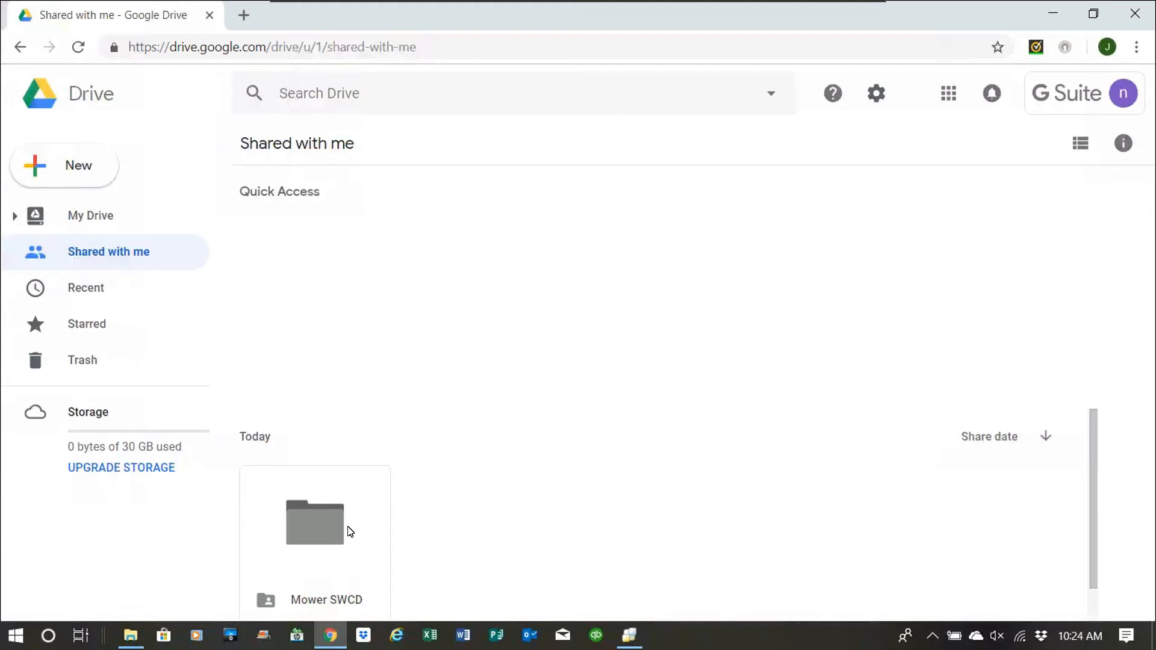
Step: Add the shared Mower SWCD folder to My Drive, open it to confirm it's empty, and check File Explorer
click(317, 519)
right_click(316, 519)
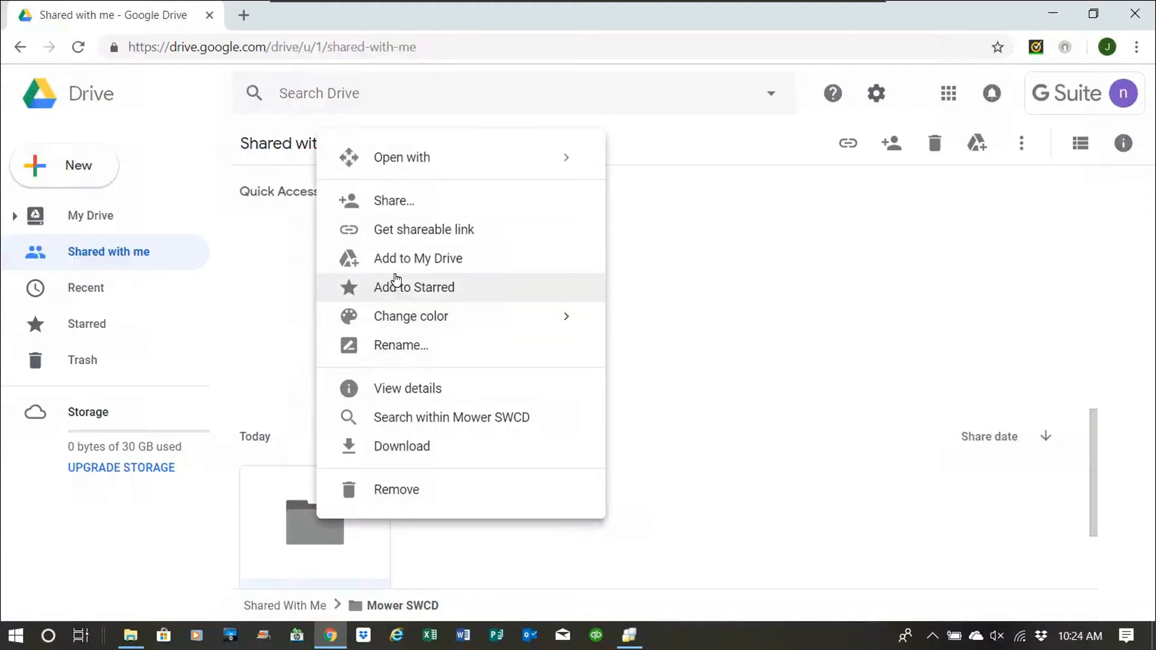
click(397, 259)
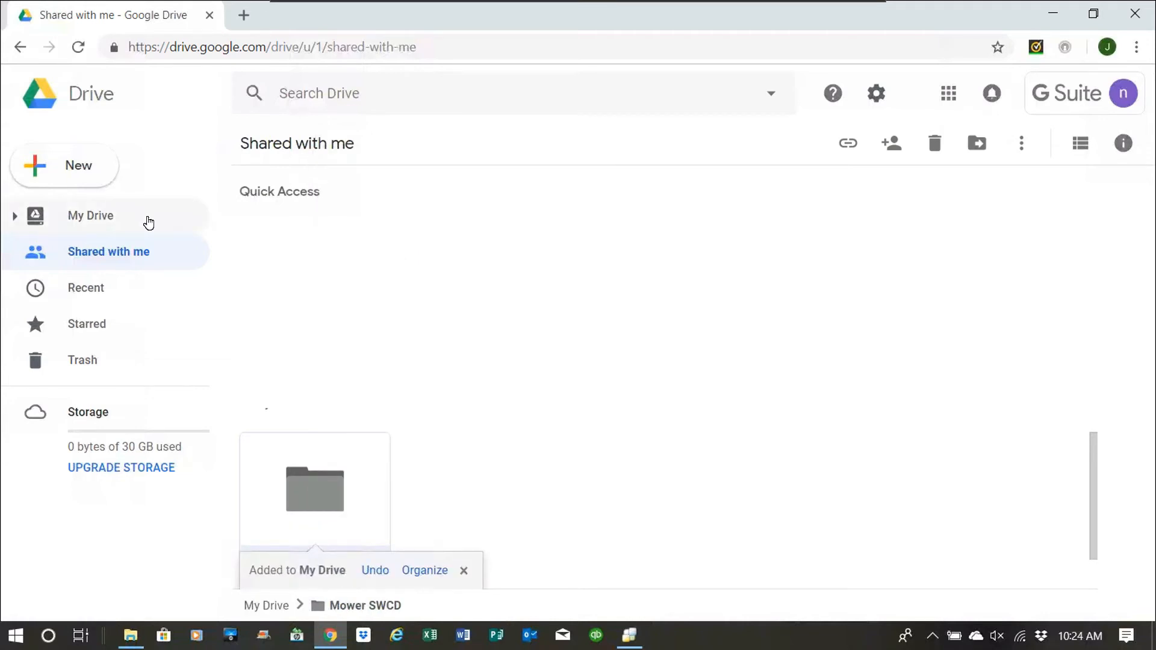
click(110, 217)
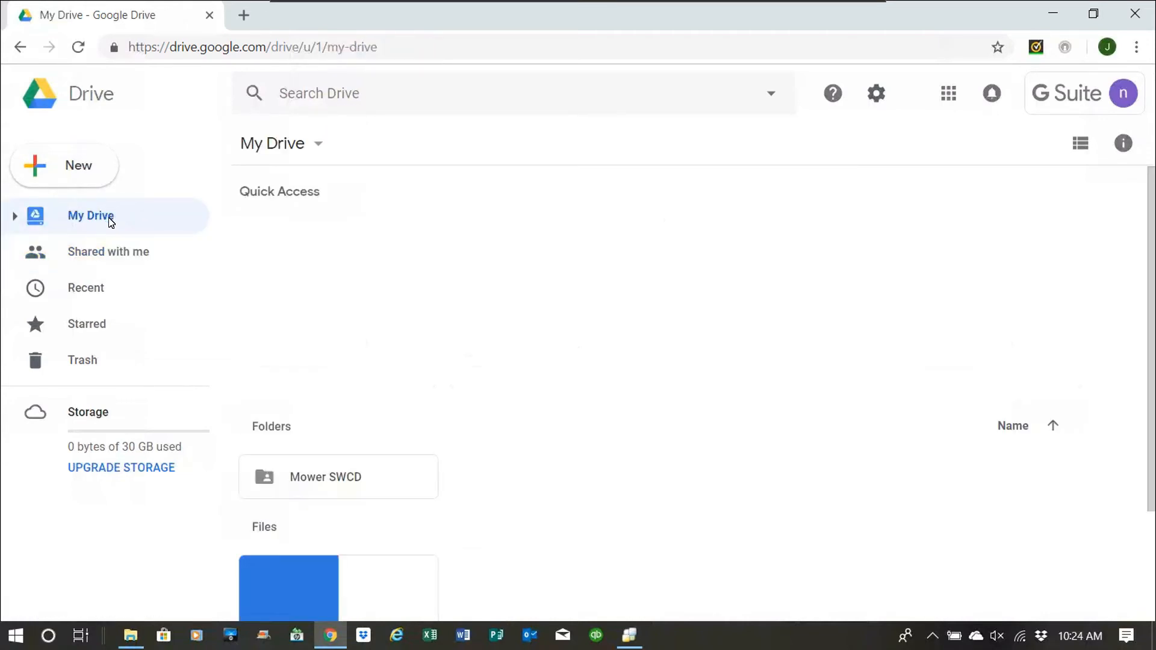
double_click(347, 485)
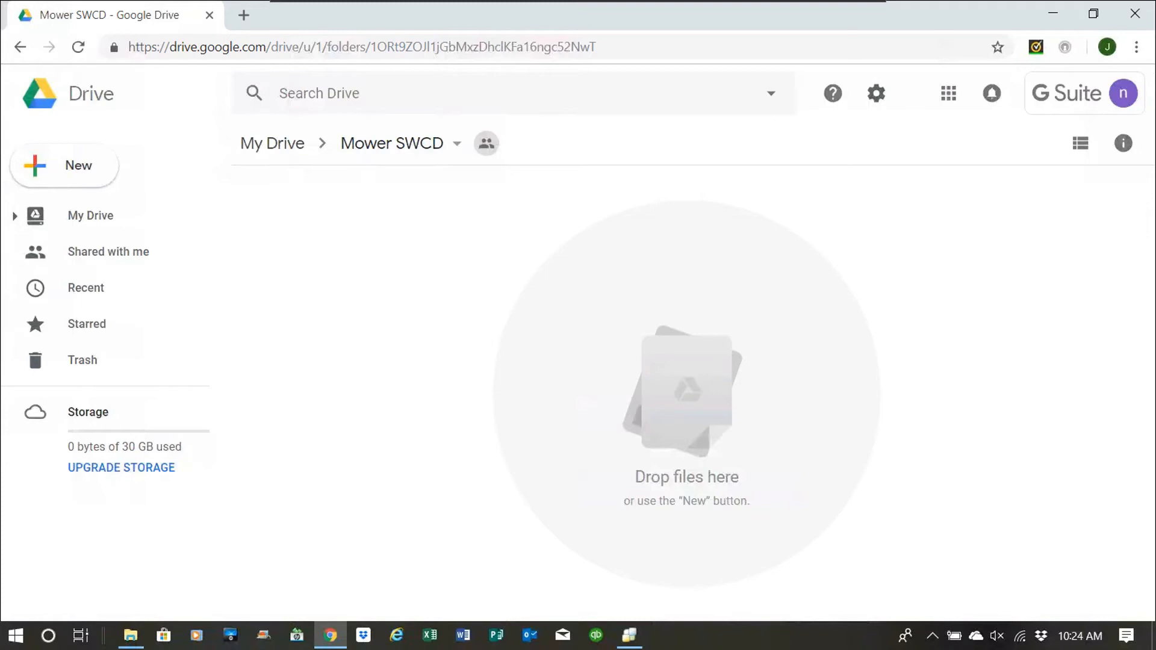
click(131, 640)
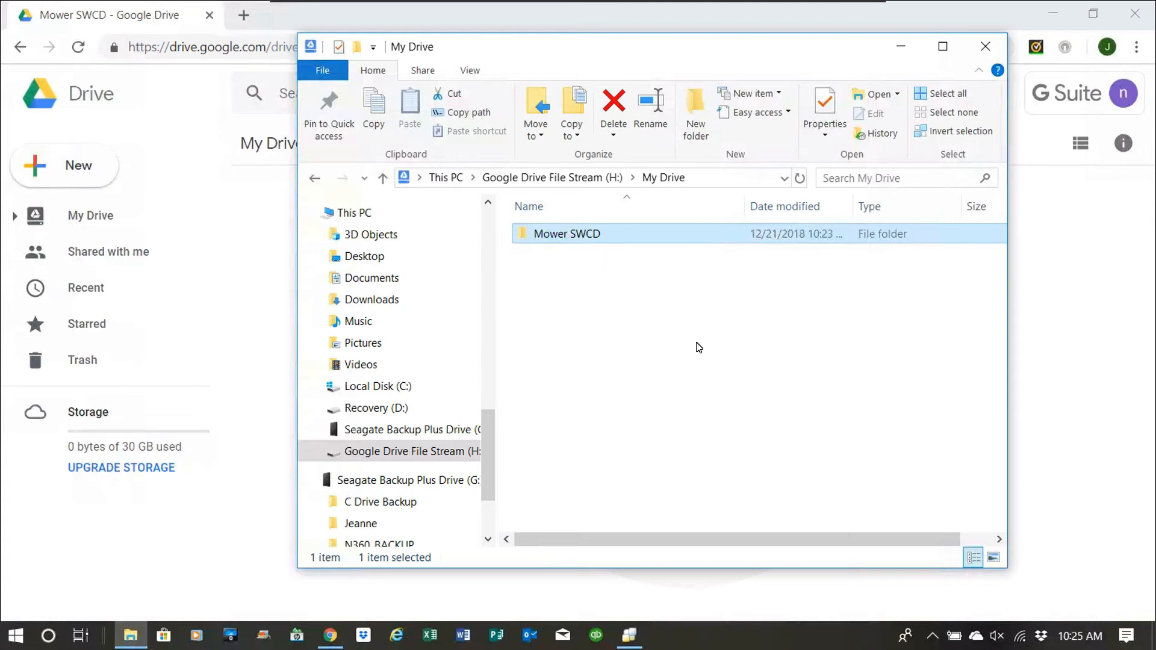
click(985, 46)
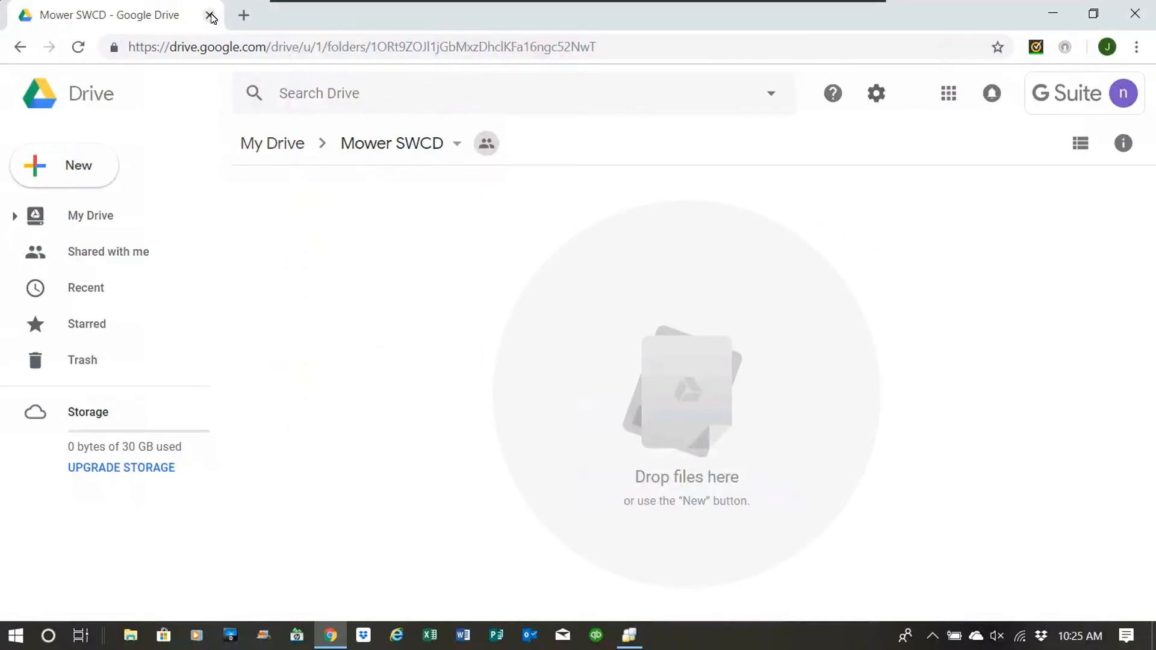
Step: Remove the Mower SWCD folder from the second account's My Drive and close the browser
click(90, 224)
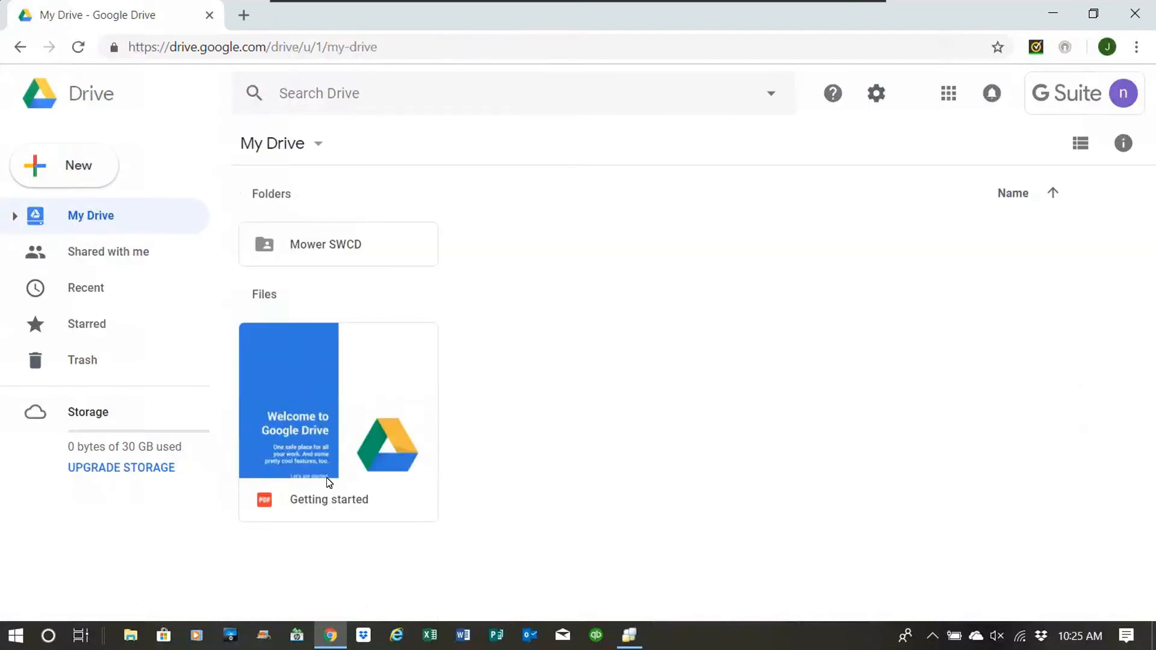
right_click(323, 246)
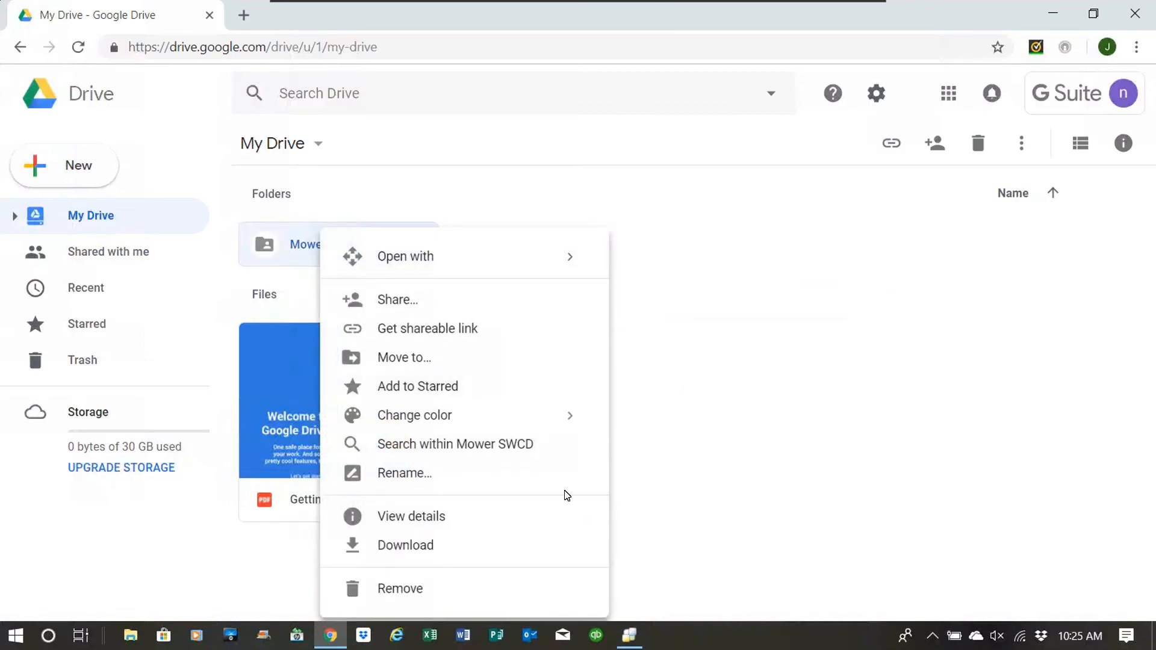
click(406, 591)
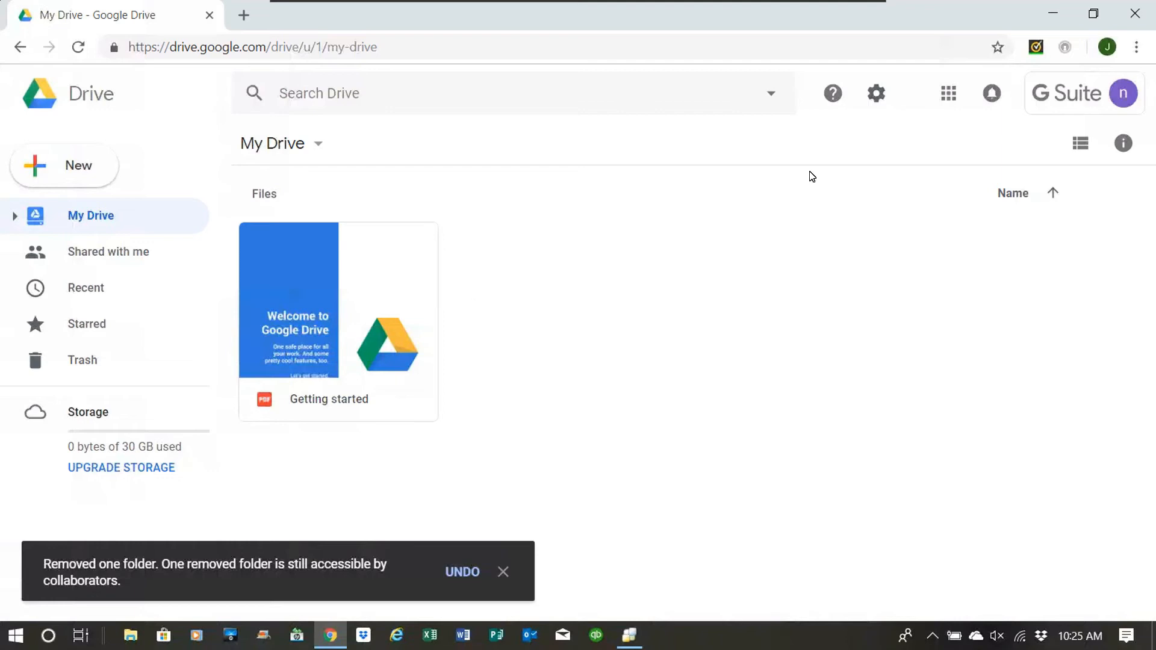
click(1140, 25)
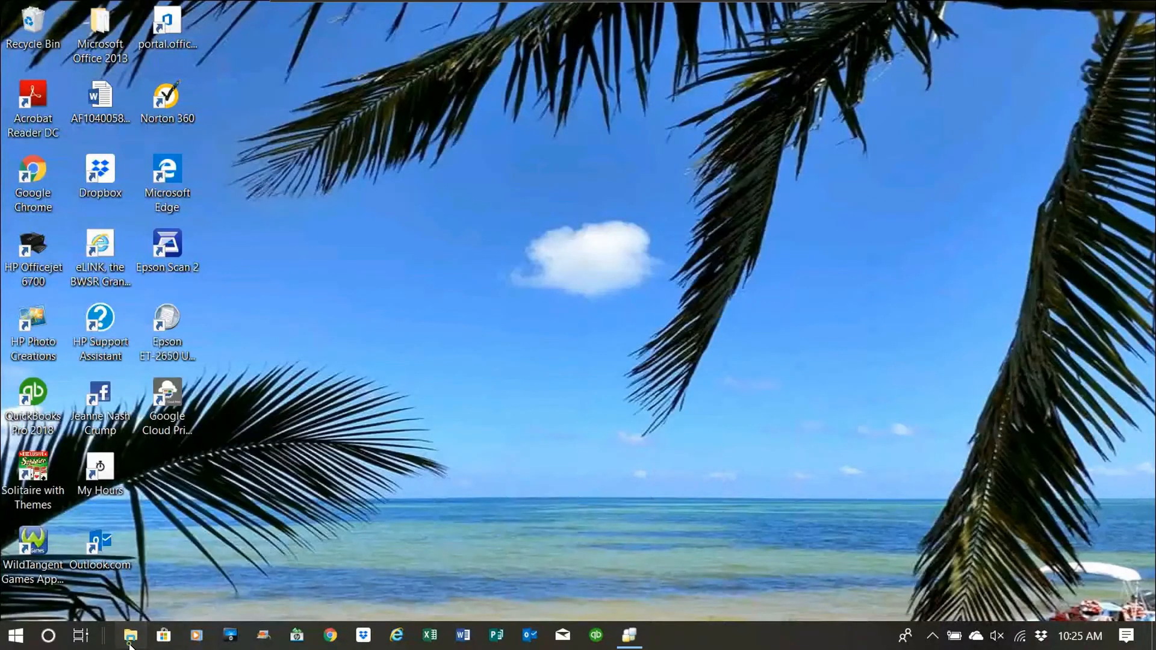
Step: Open Google Drive File Stream (H:) > My Drive > Mower SWCD in File Explorer, then return to My Drive
click(131, 637)
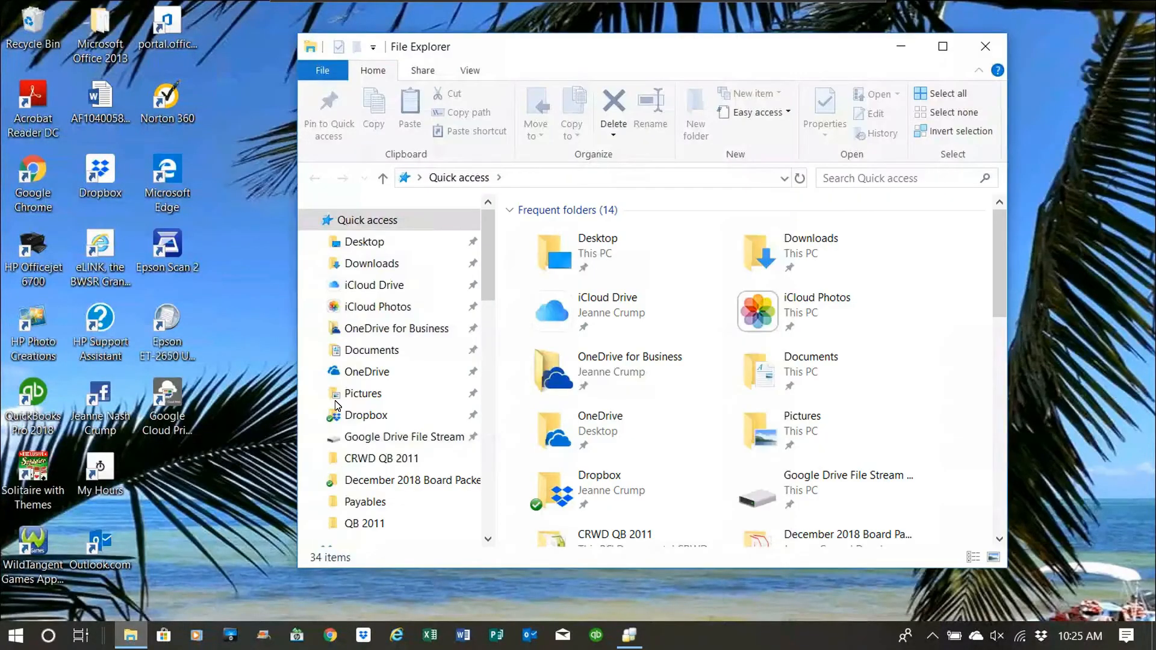
click(436, 438)
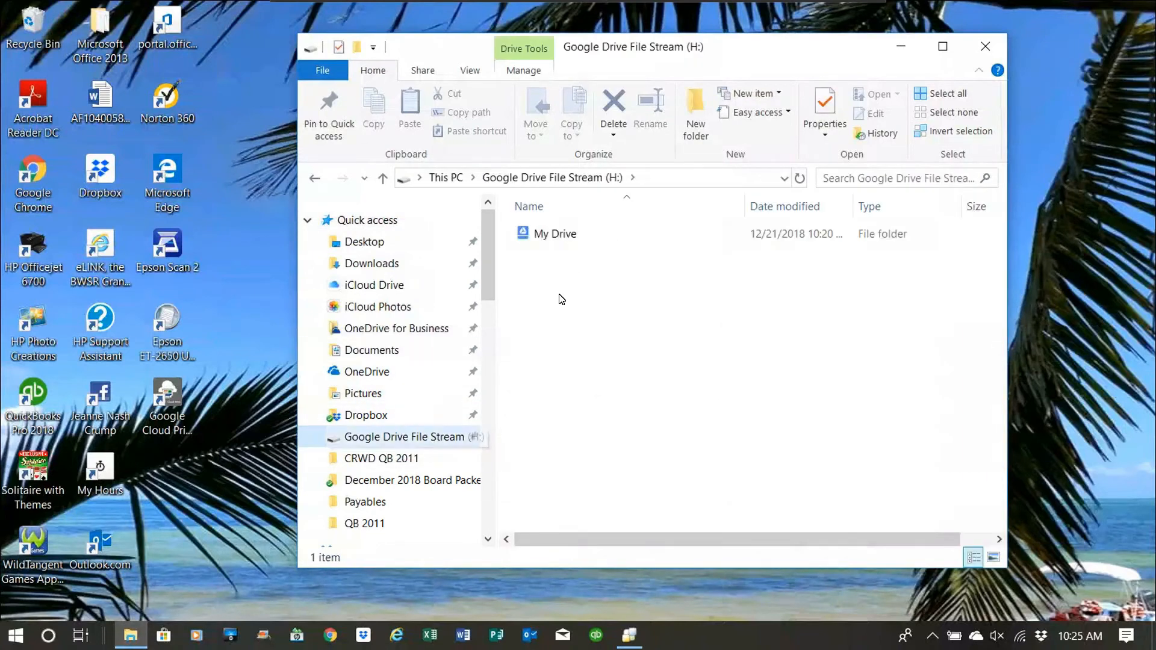
click(560, 240)
double_click(561, 236)
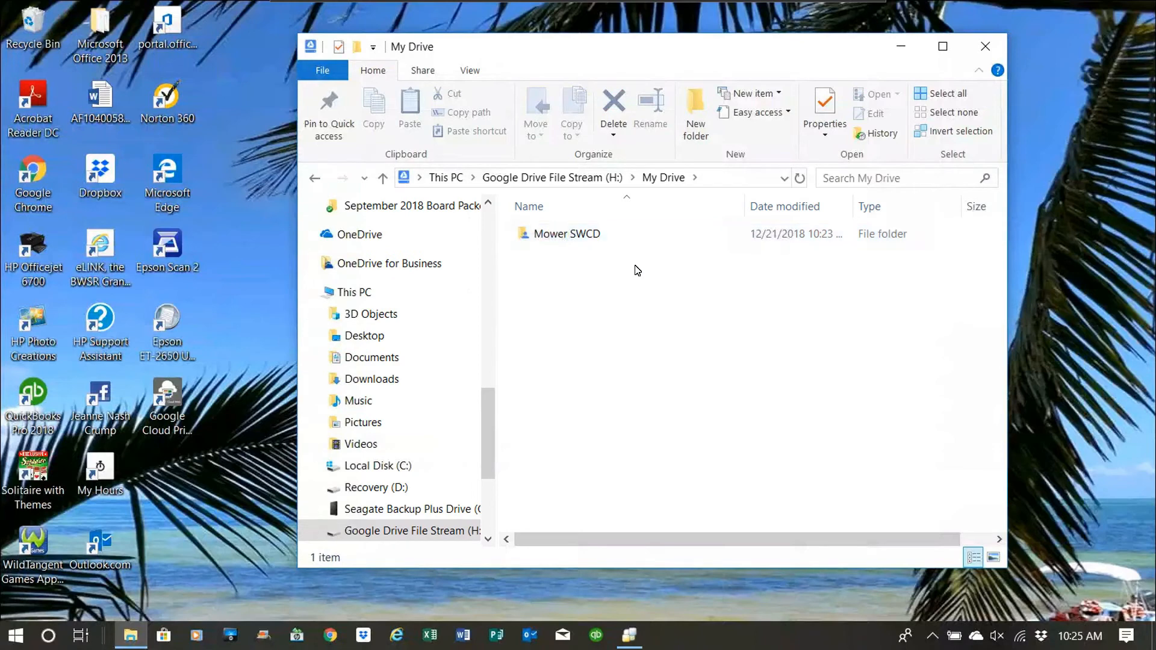
double_click(580, 236)
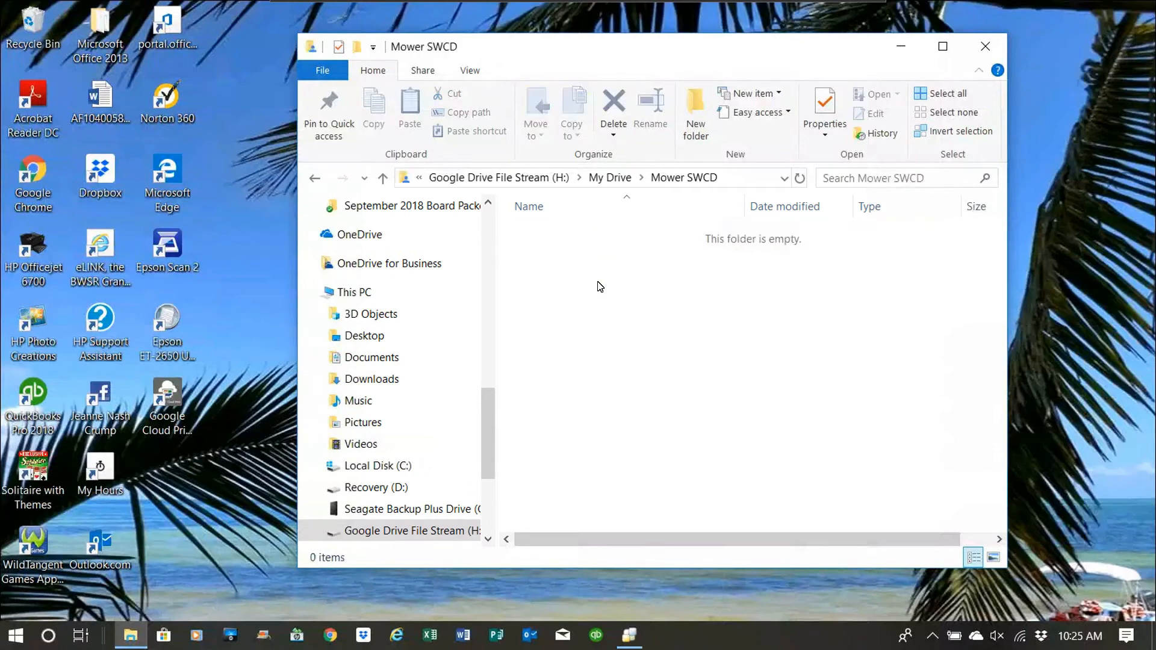
click(610, 177)
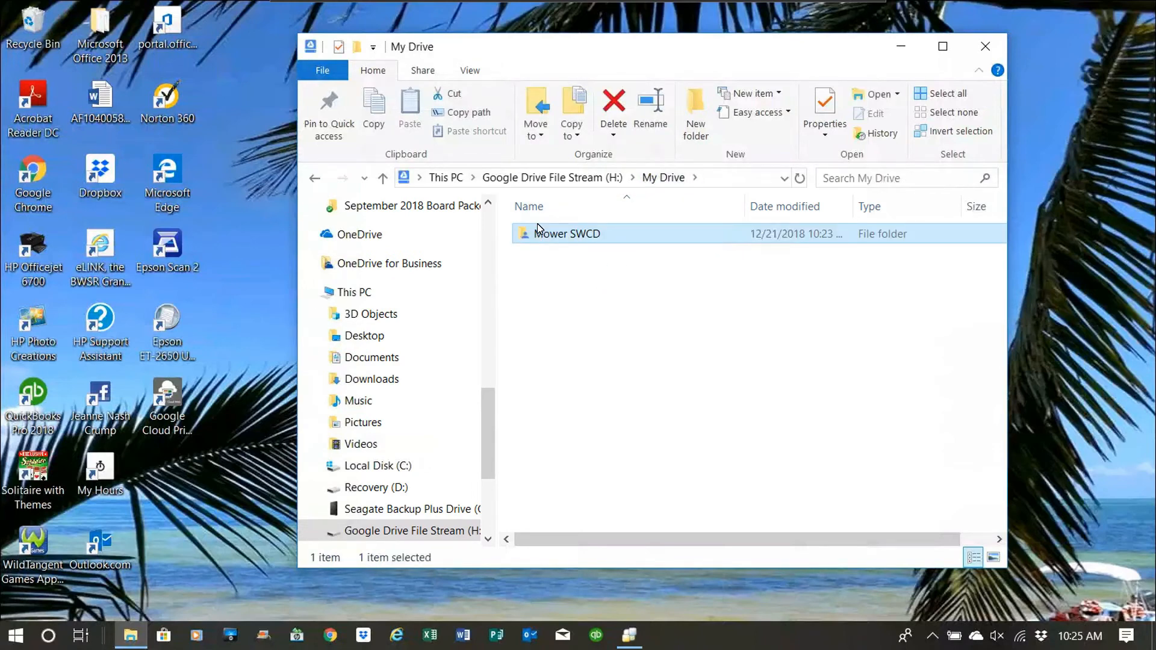
Step: Delete the Mower SWCD folder to the Recycle Bin
right_click(542, 235)
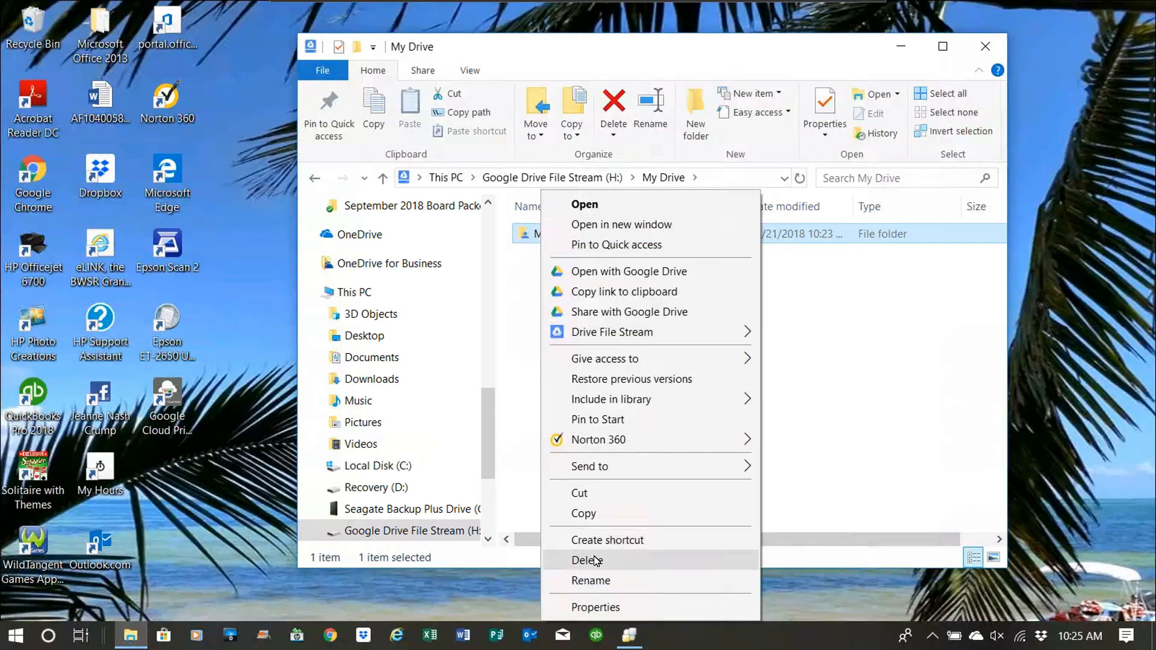
click(599, 563)
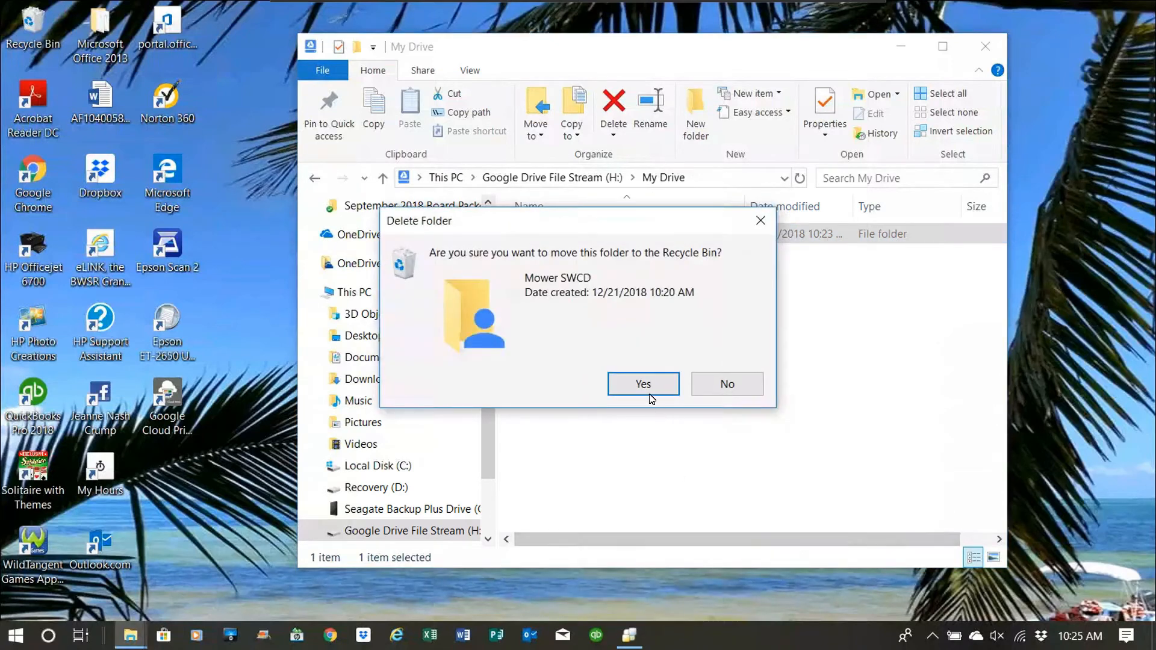
click(643, 383)
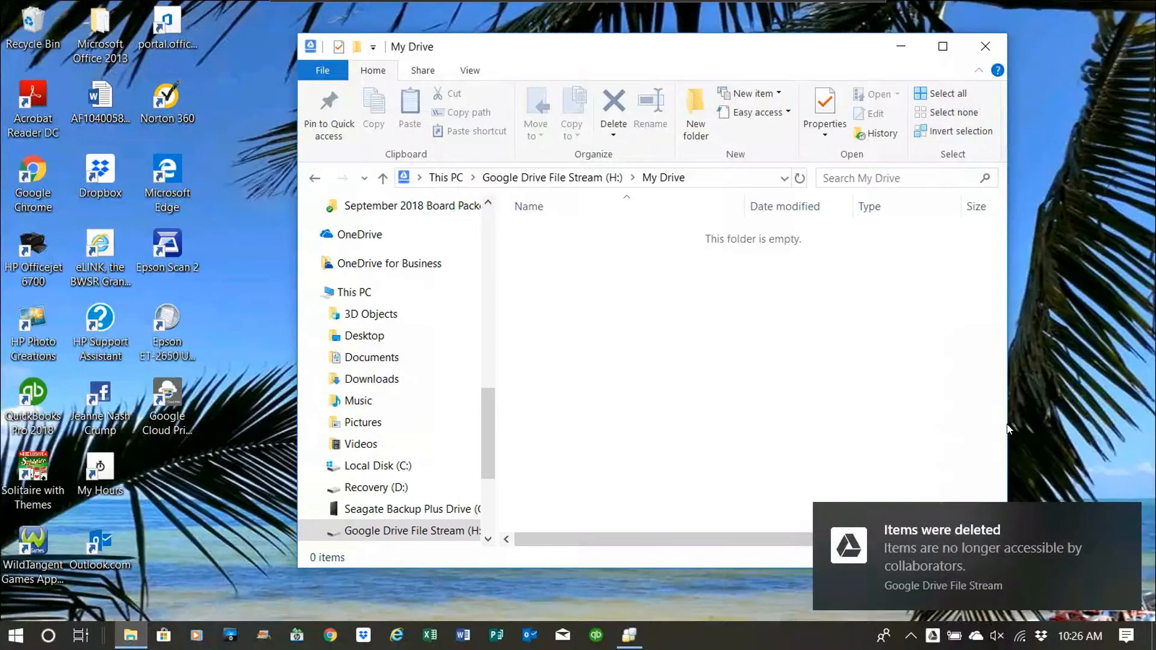
Step: Confirm in Drive File Stream's activity that Mower SWCD moved to trash, then close the My Drive window
click(955, 555)
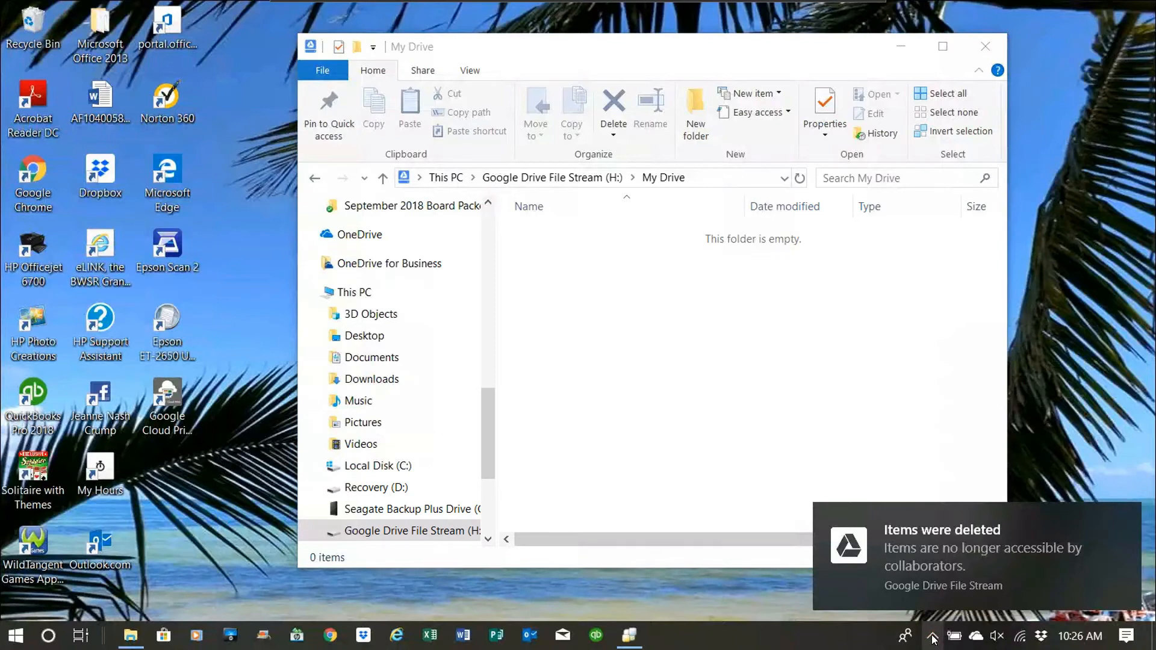
right_click(933, 639)
click(884, 632)
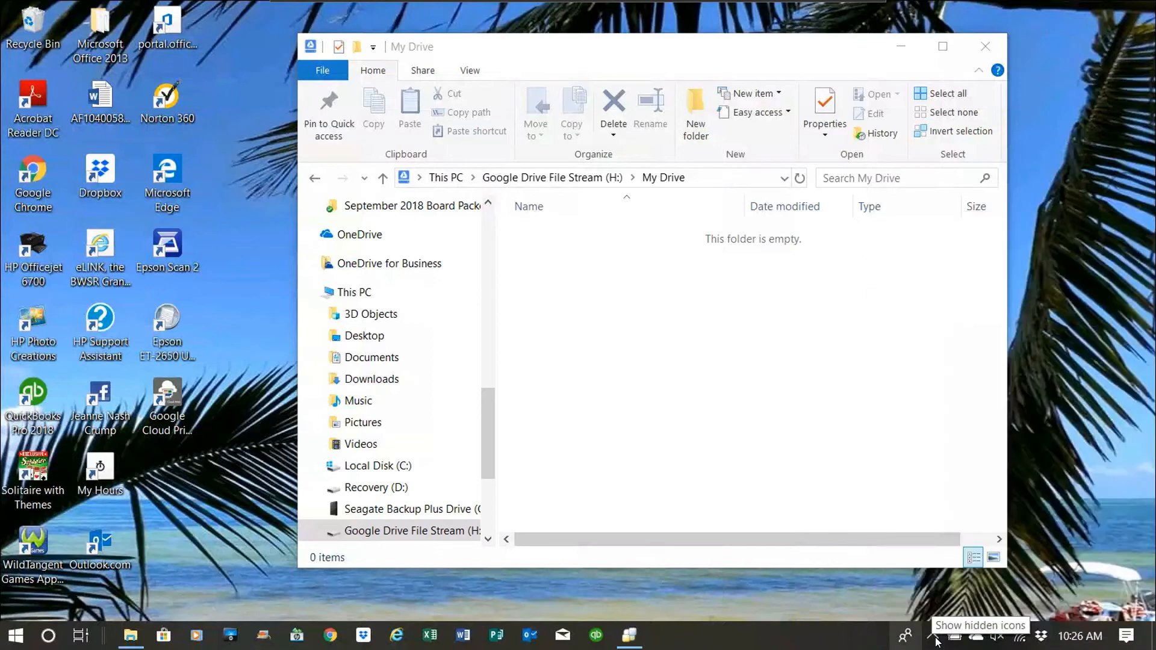
click(932, 636)
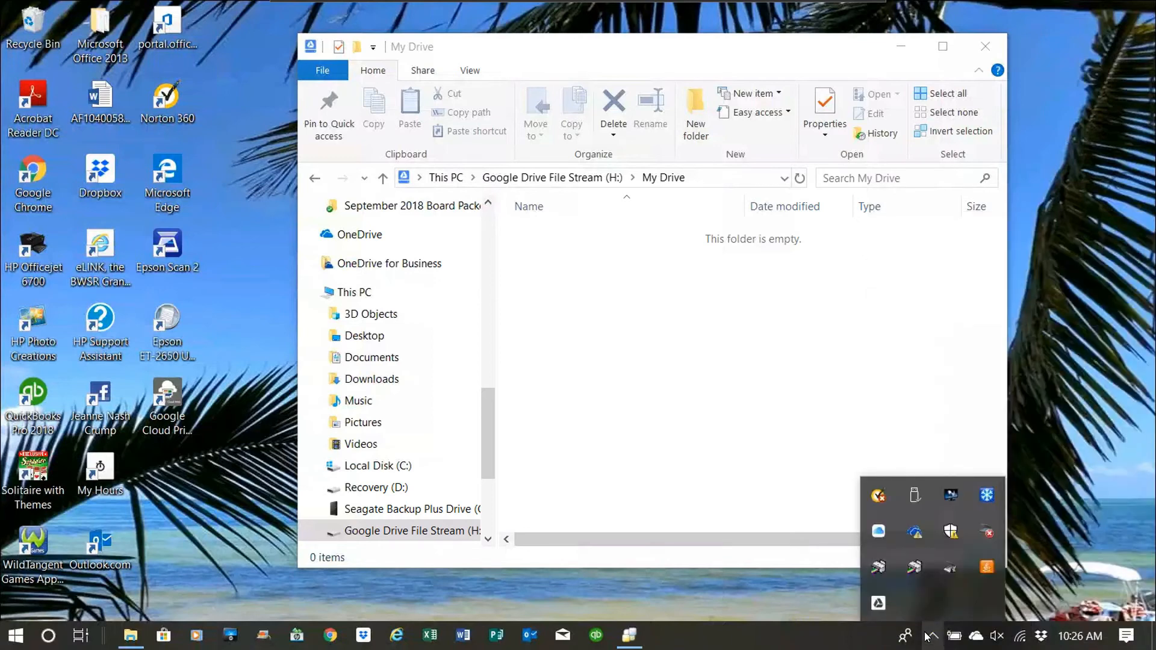
click(885, 600)
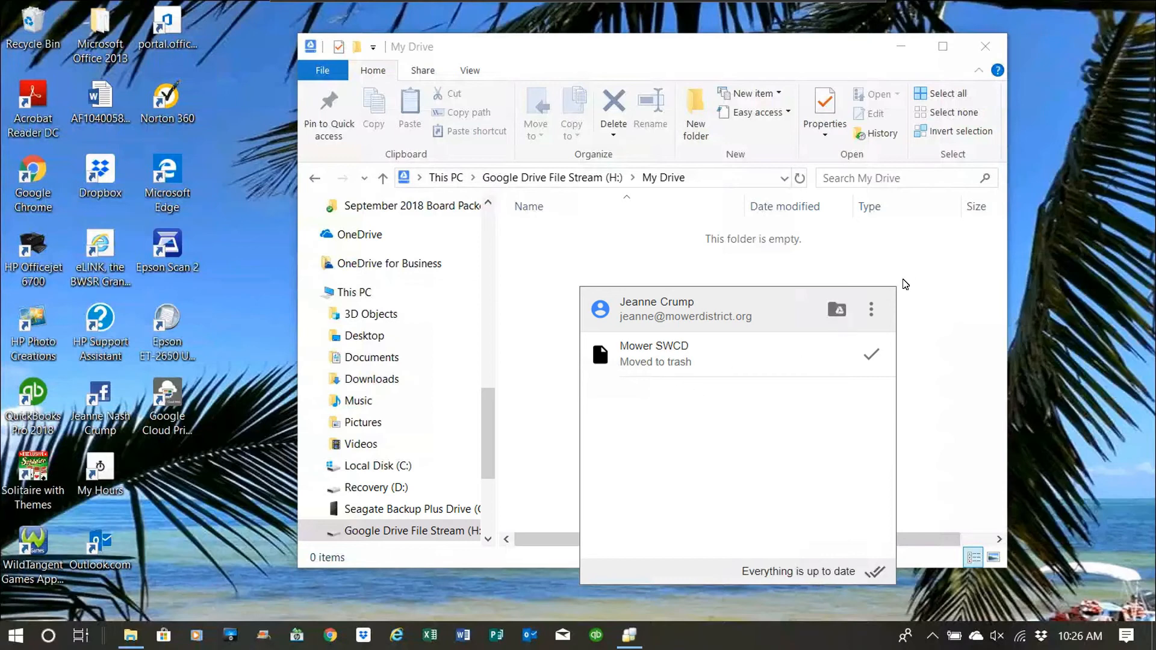
click(916, 277)
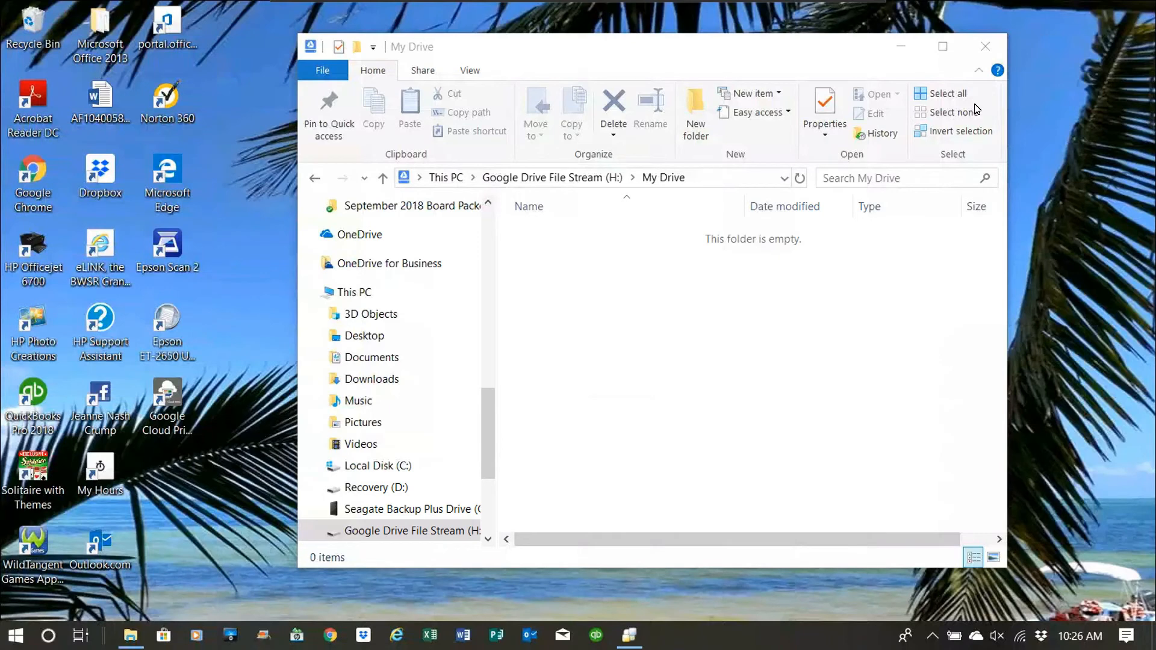
click(984, 53)
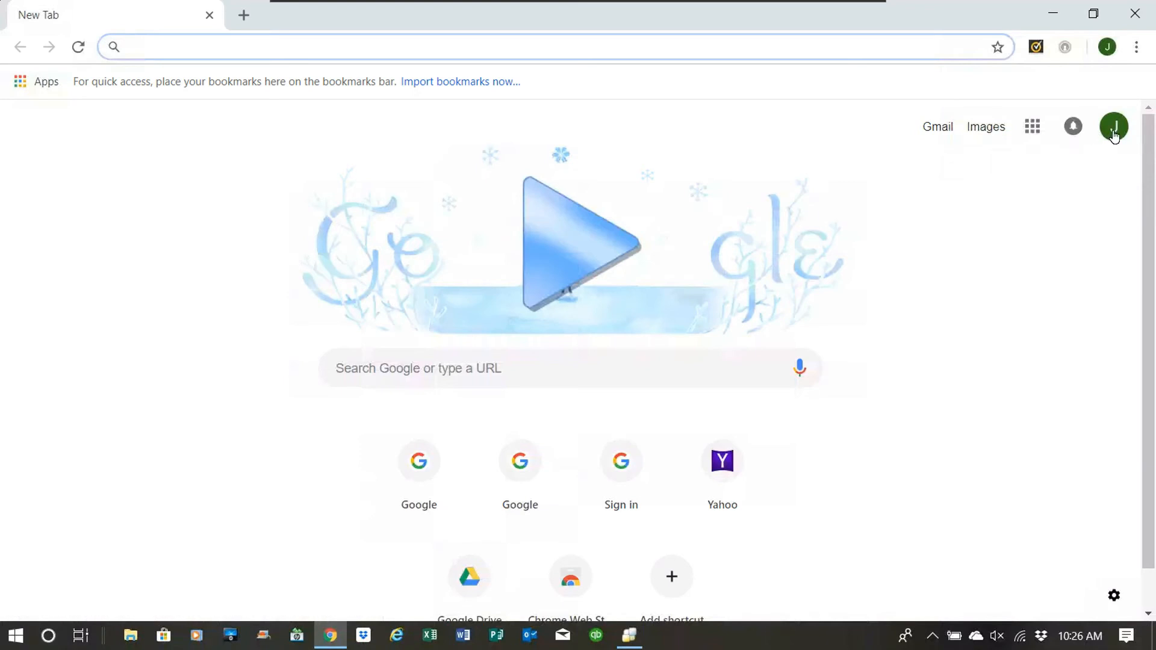
Step: Switch Chrome to the second Google account, sign out of all accounts, and close Chrome
click(1113, 139)
click(1013, 343)
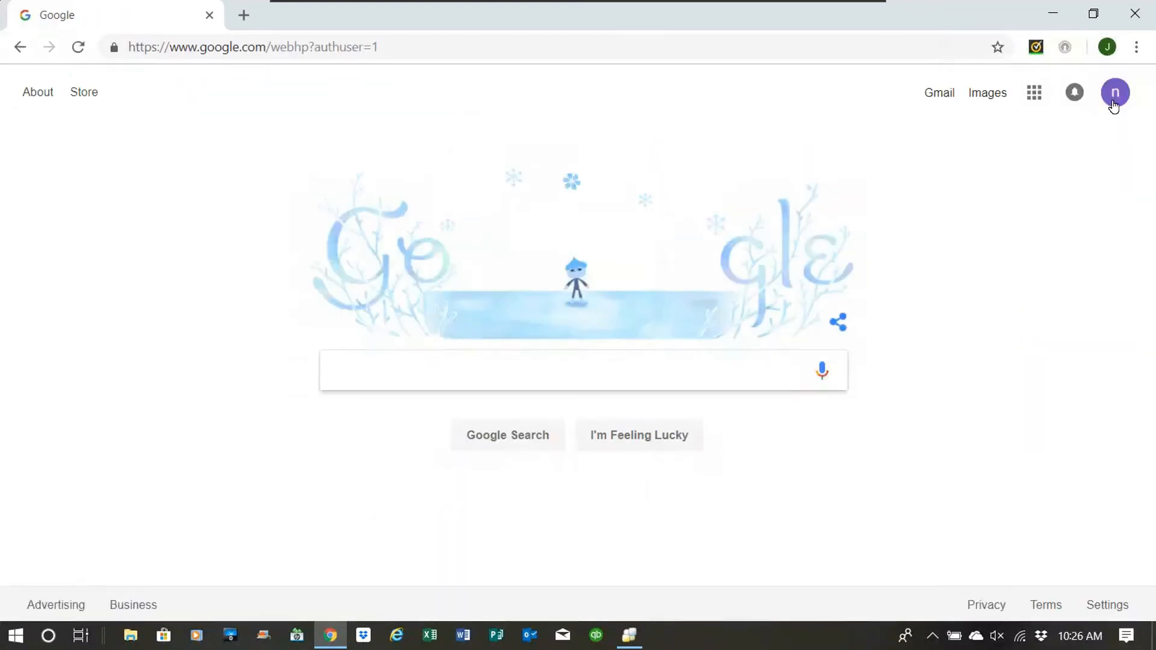
click(1113, 106)
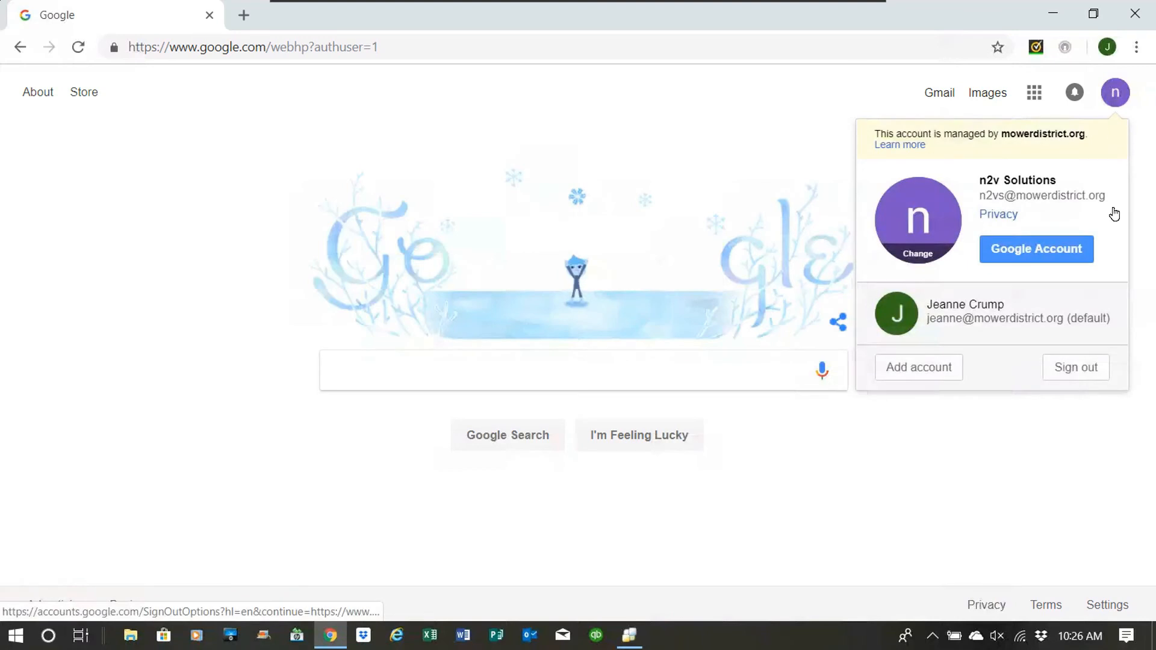
click(1083, 373)
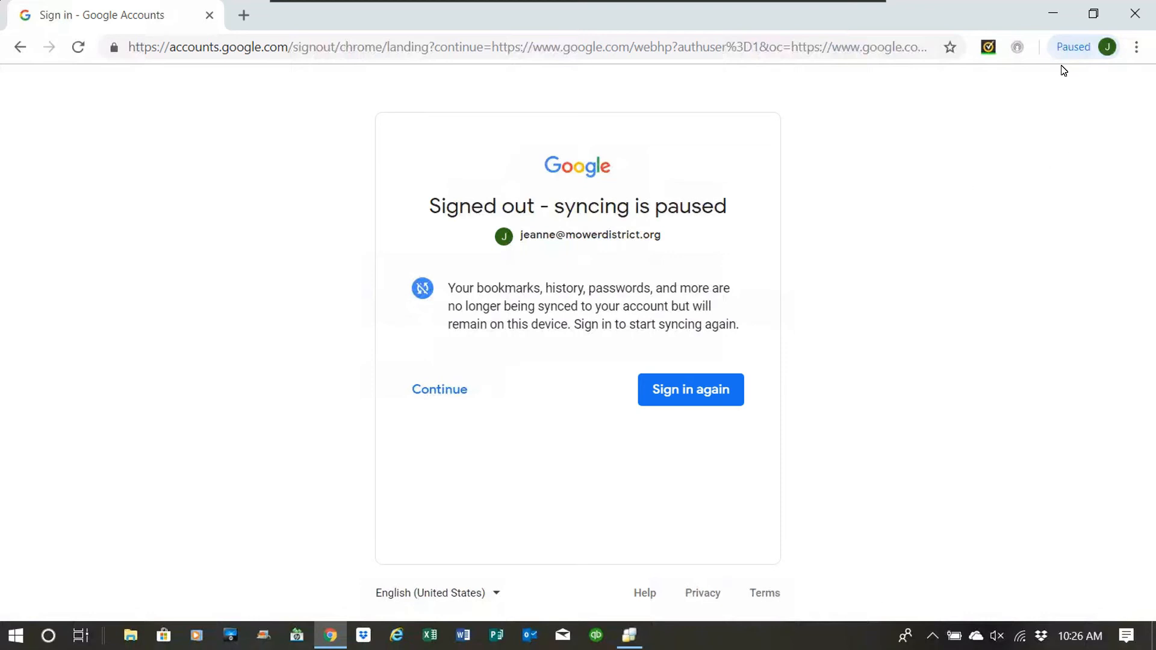
click(209, 15)
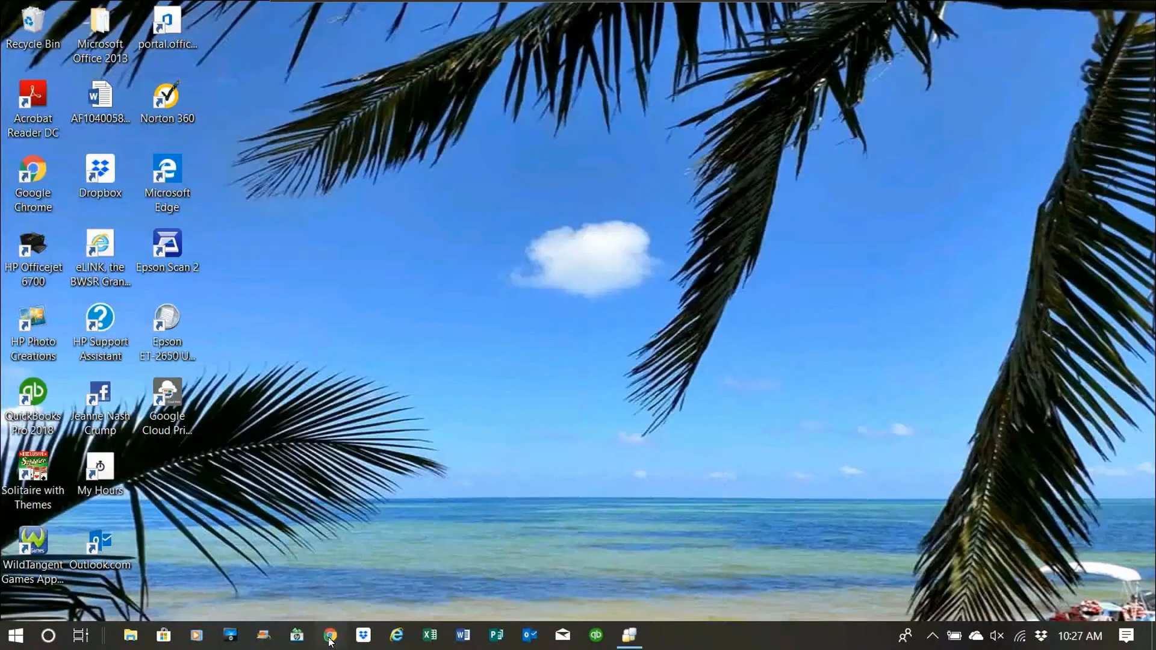
Step: Relaunch Chrome and sign the paused profile back in to the Google account to resume sync
click(331, 637)
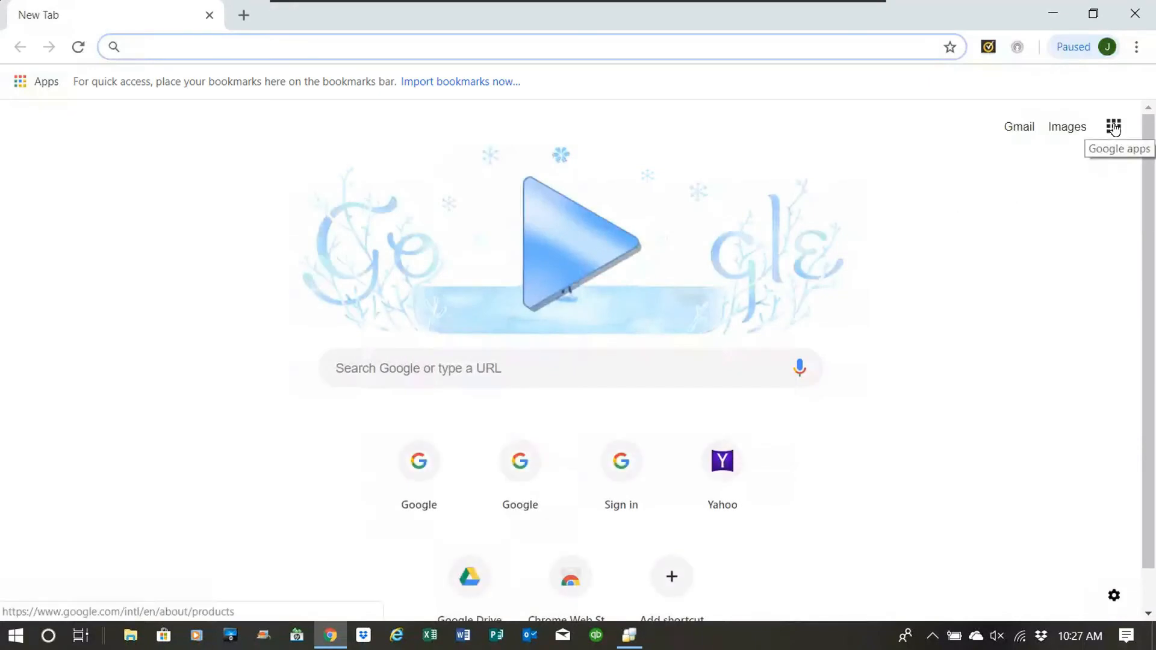
click(1079, 53)
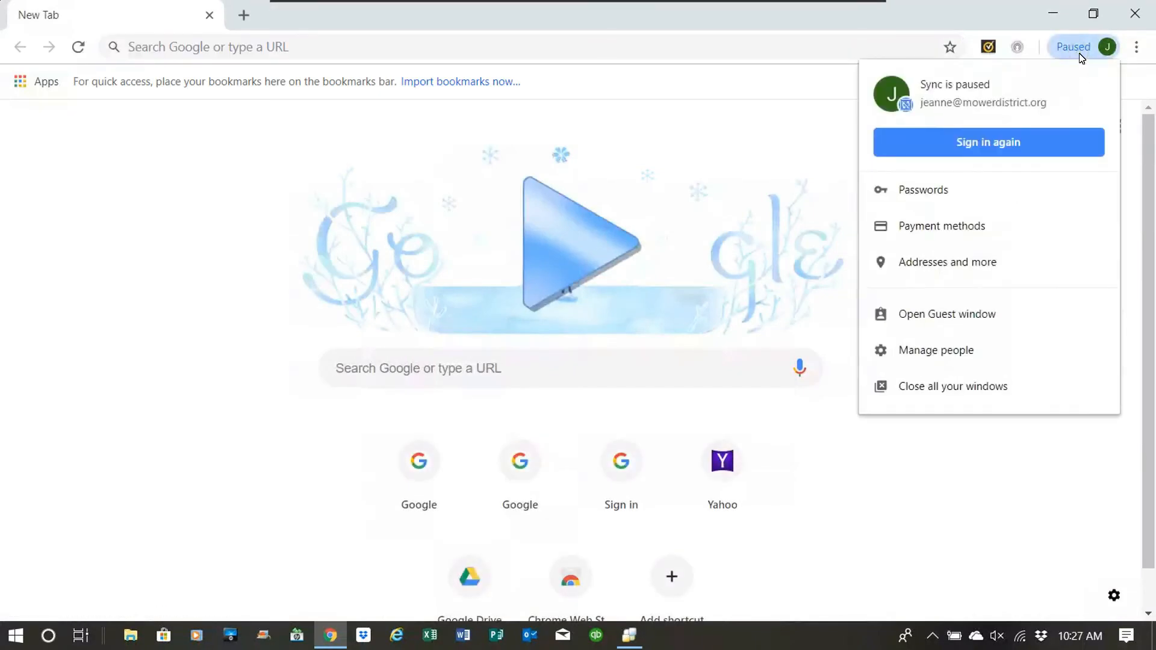
click(998, 151)
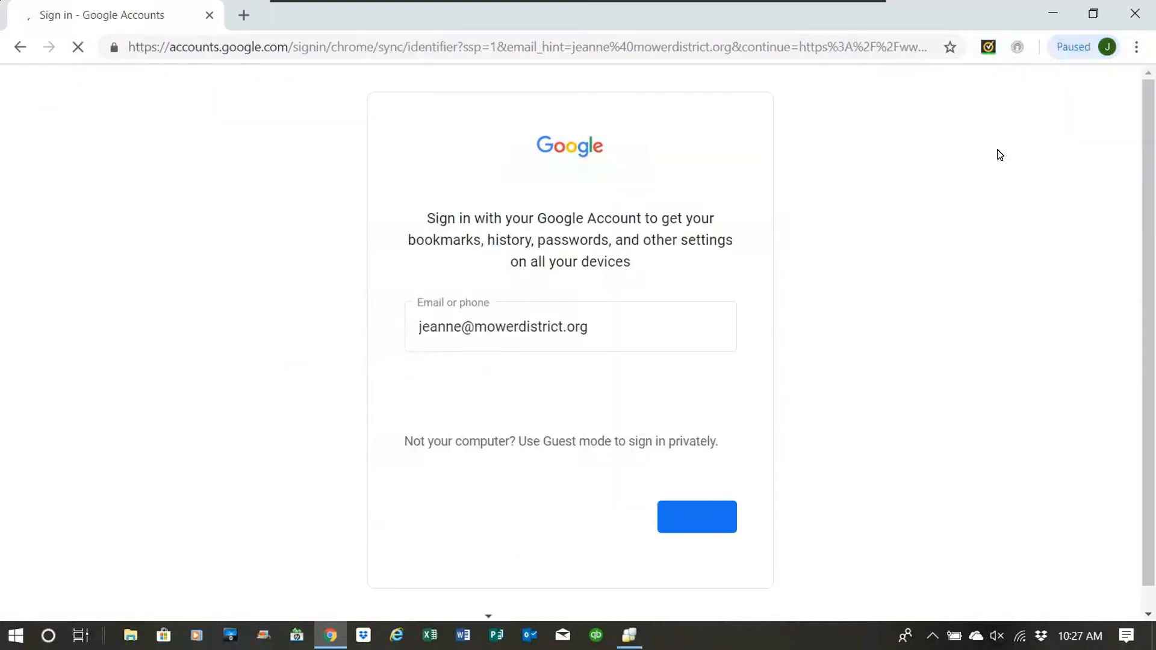
click(706, 528)
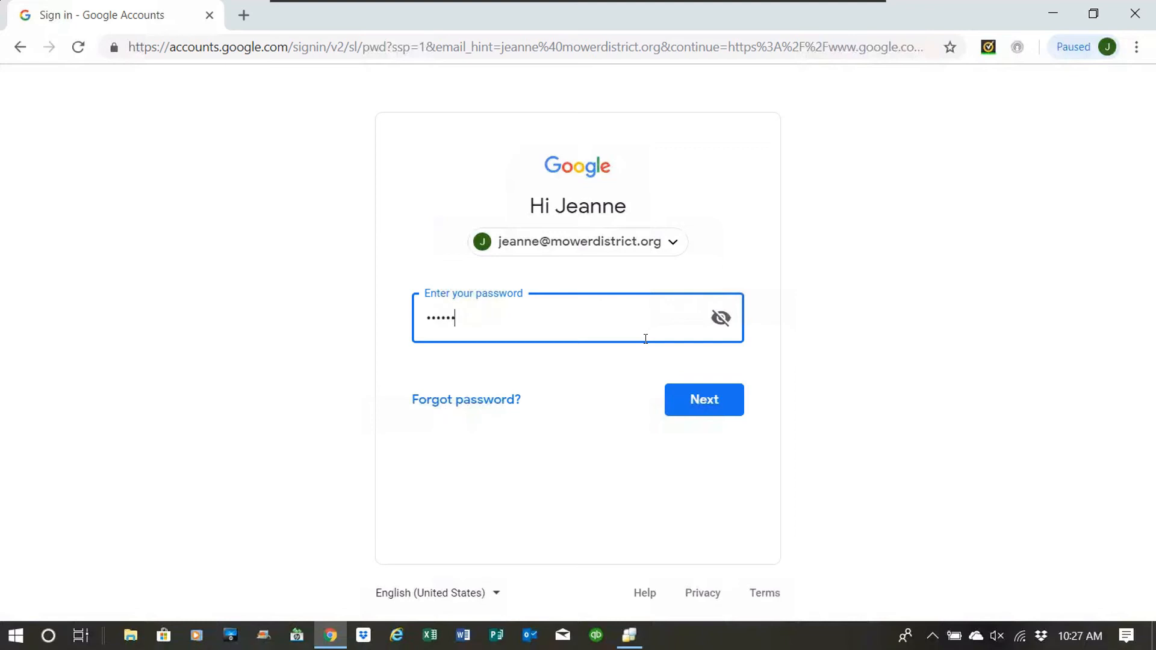
key(Return)
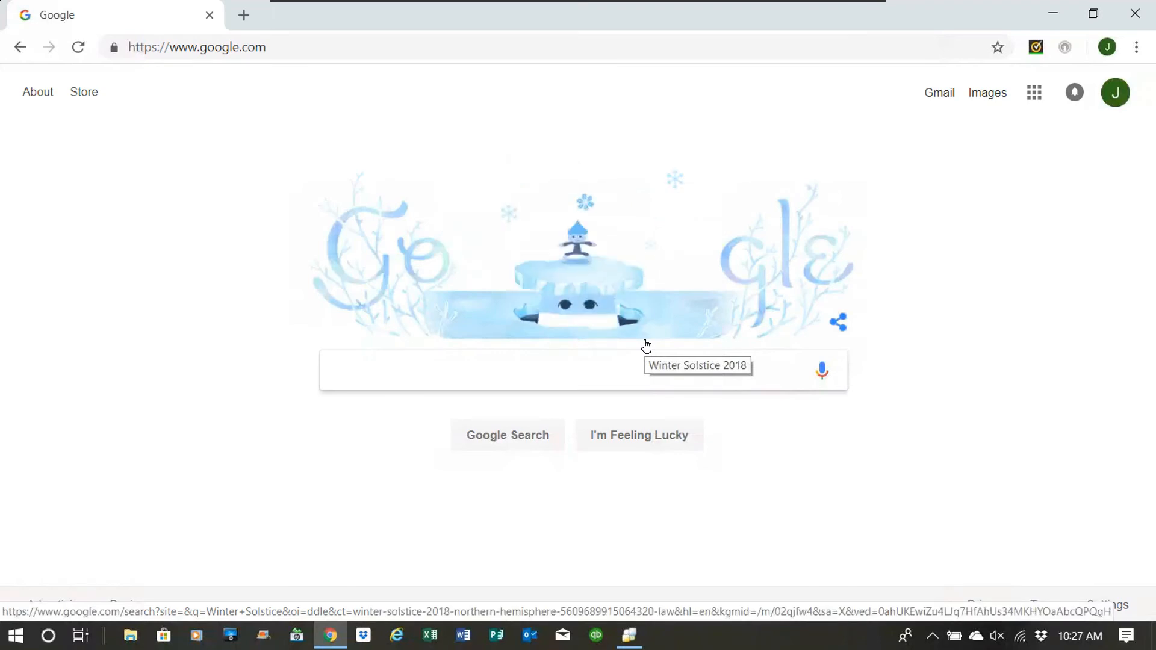
Step: Scroll through the Google apps menu and open Contacts, showing the empty My Contacts list
click(1035, 94)
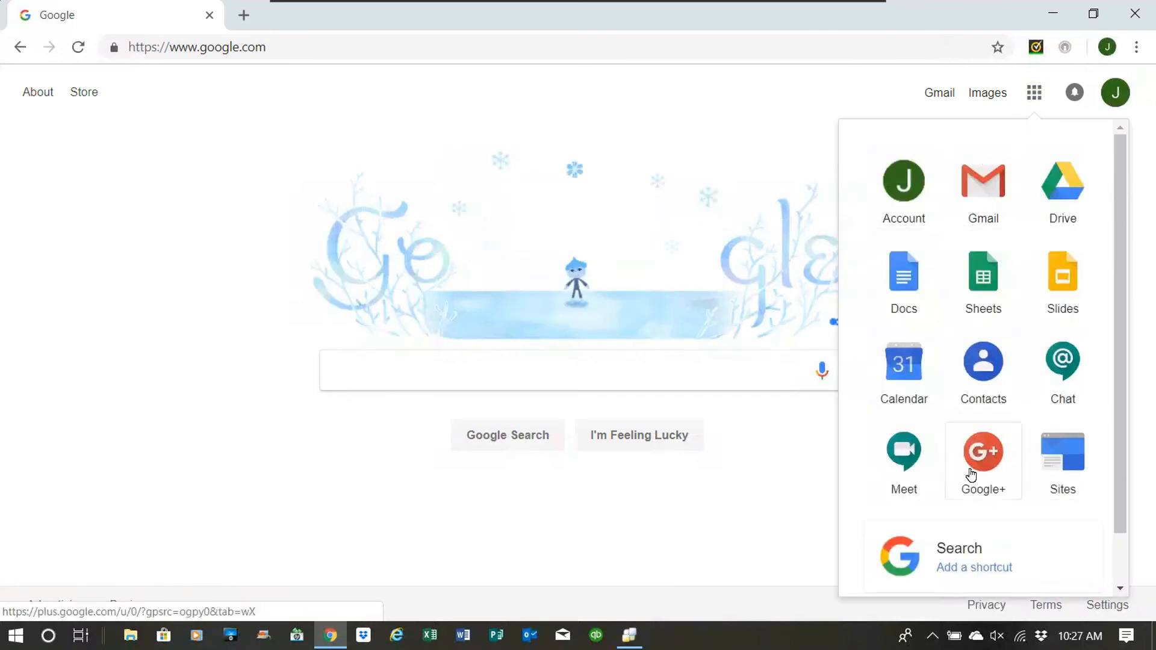
scroll(975, 472, down, 2)
scroll(976, 452, down, 4)
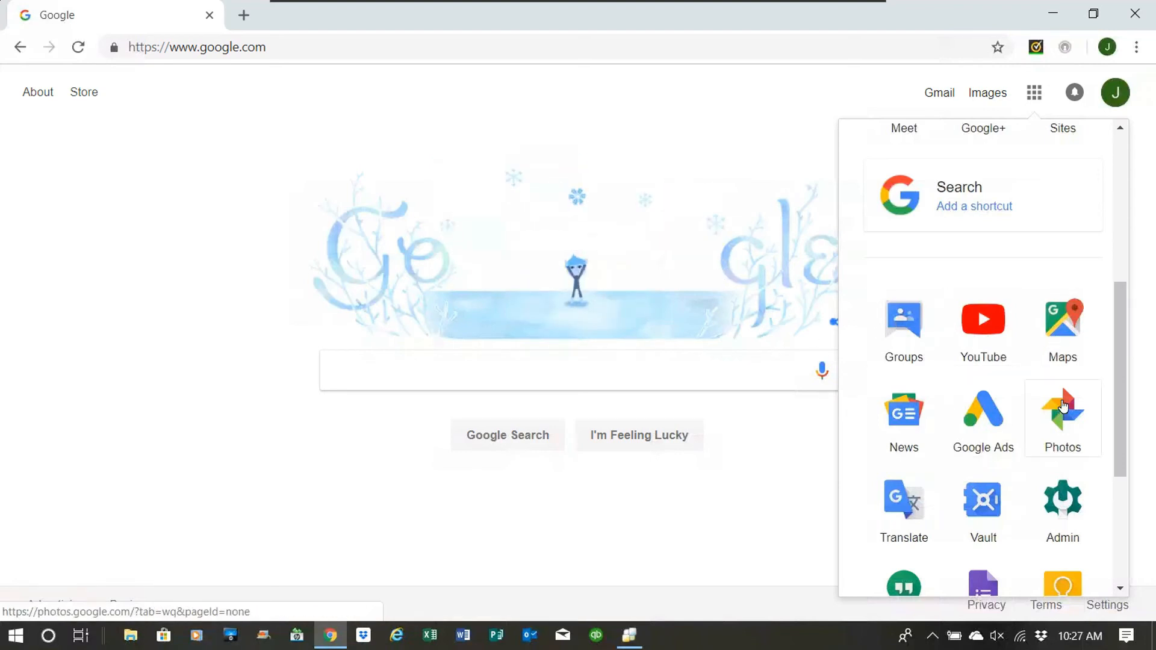
scroll(1021, 440, down, 3)
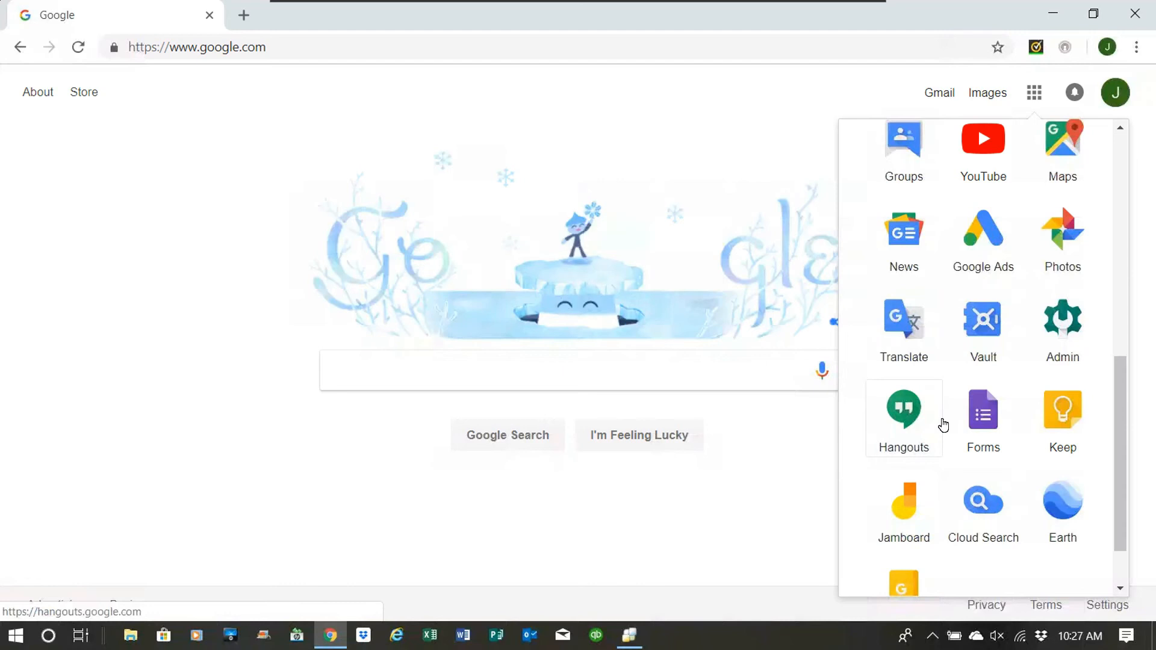
scroll(942, 421, down, 2)
scroll(944, 426, up, 3)
scroll(944, 426, up, 6)
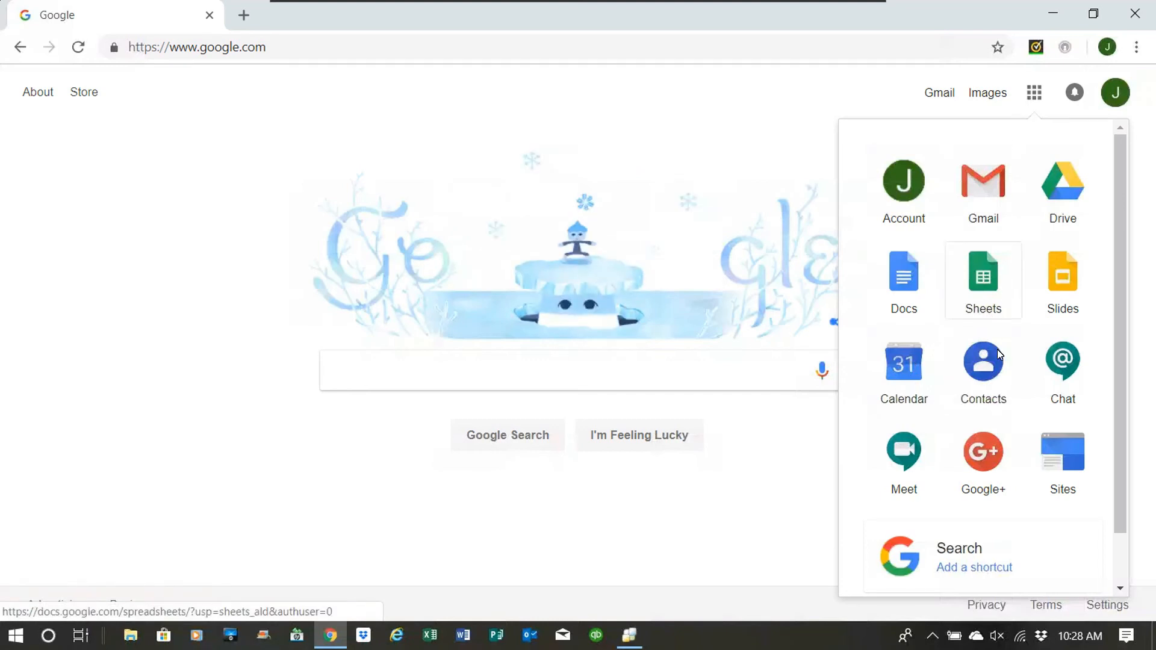
click(988, 371)
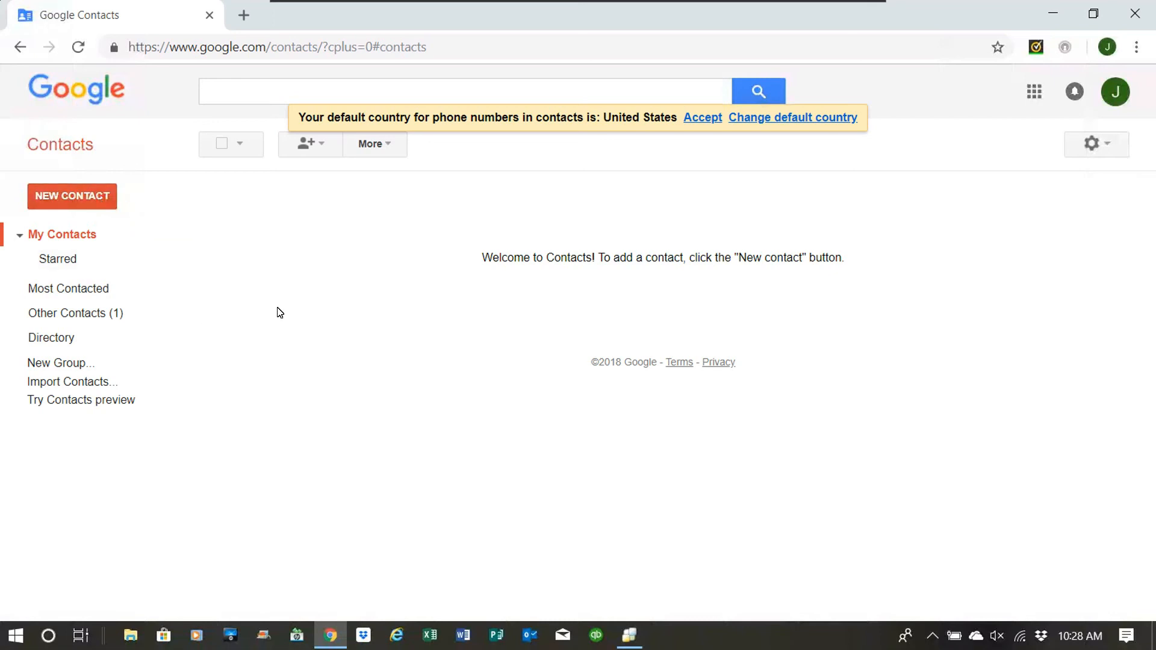
Step: Open Gmail from the Google apps menu in a new tab, showing the four-message inbox
click(1034, 95)
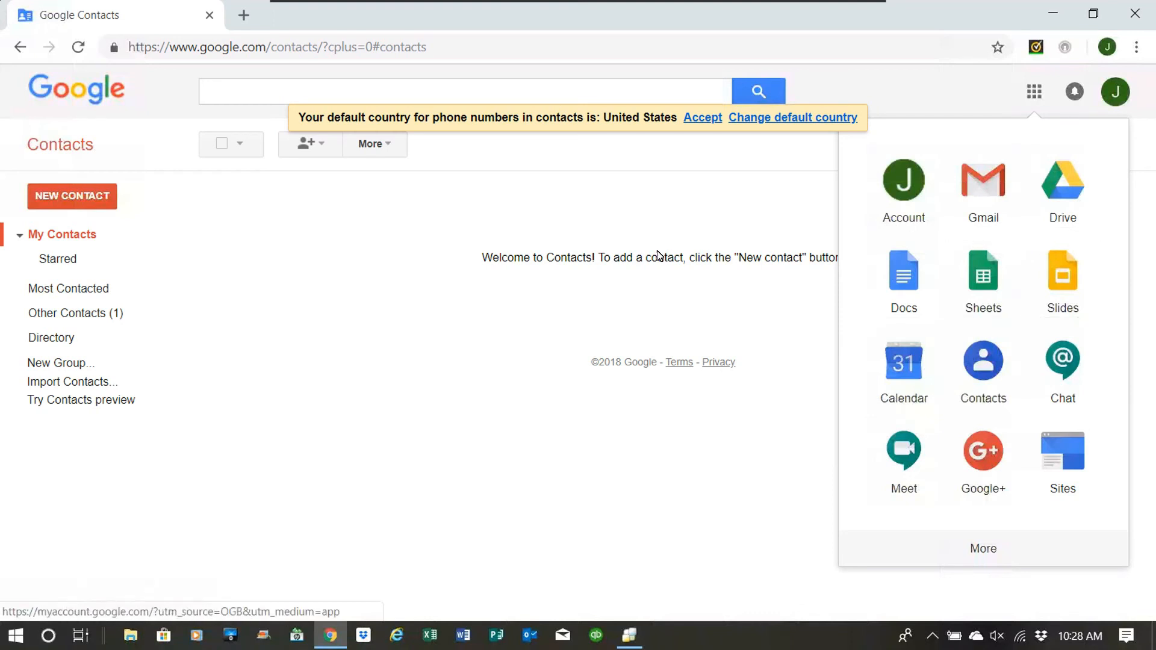
click(988, 191)
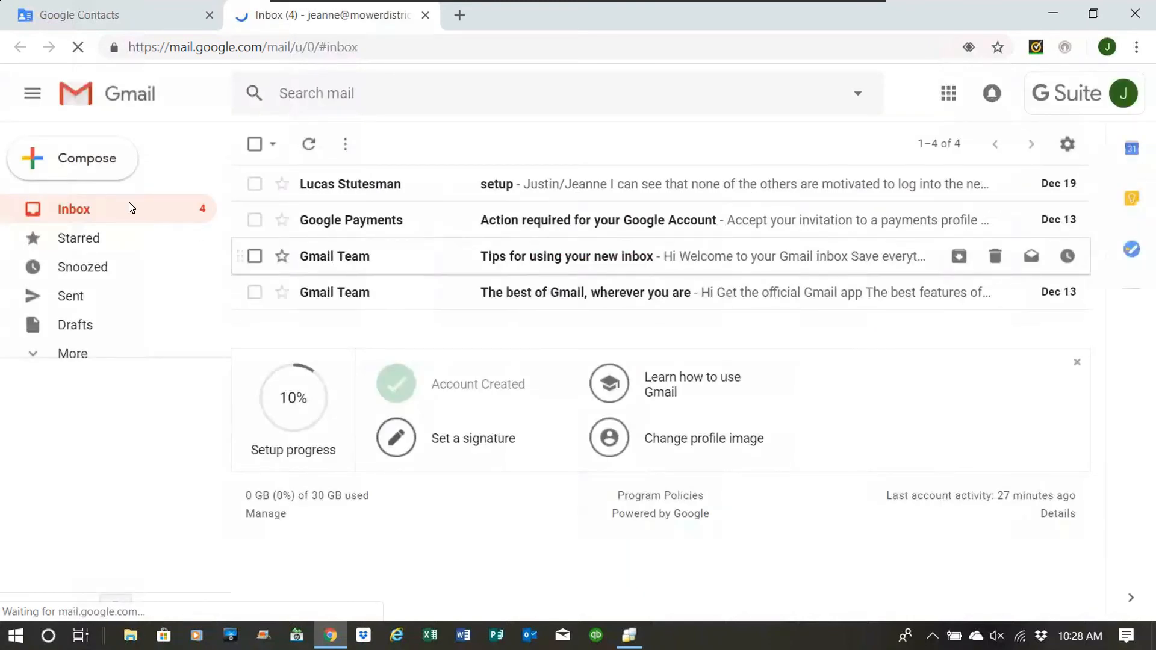
click(32, 95)
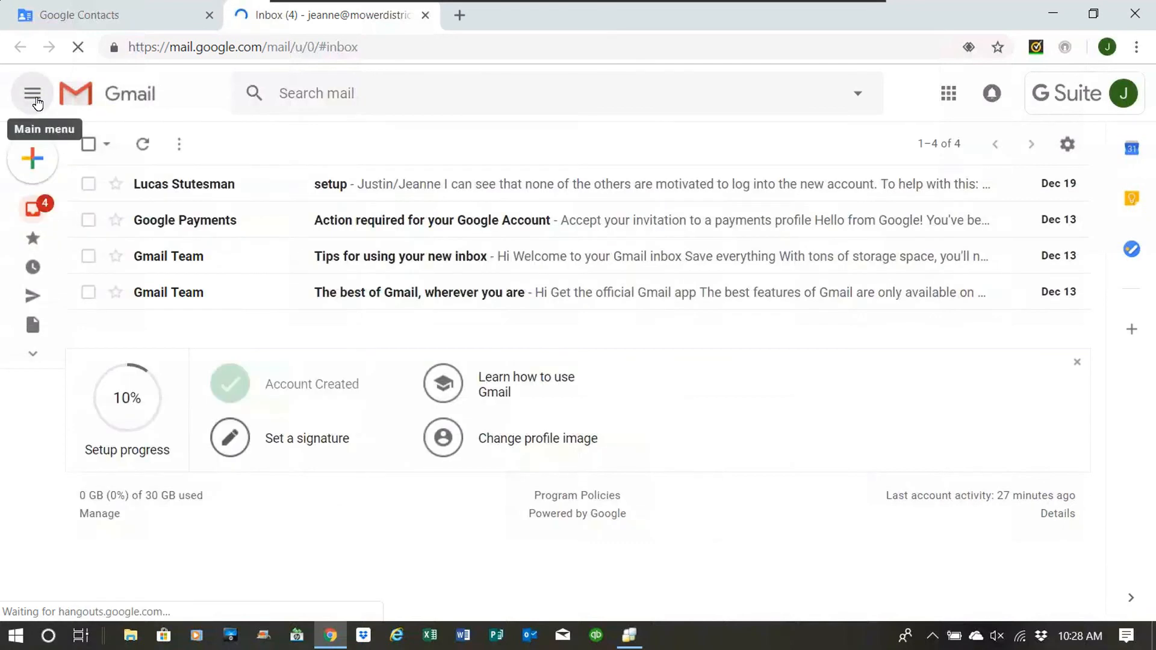
click(33, 95)
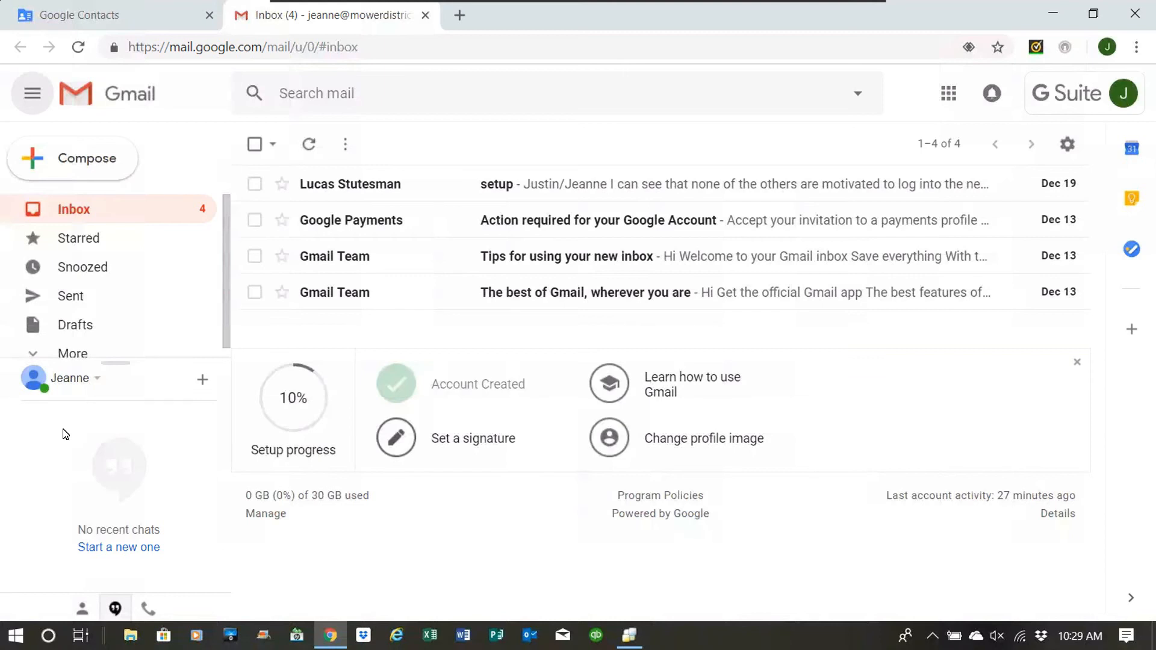
click(204, 381)
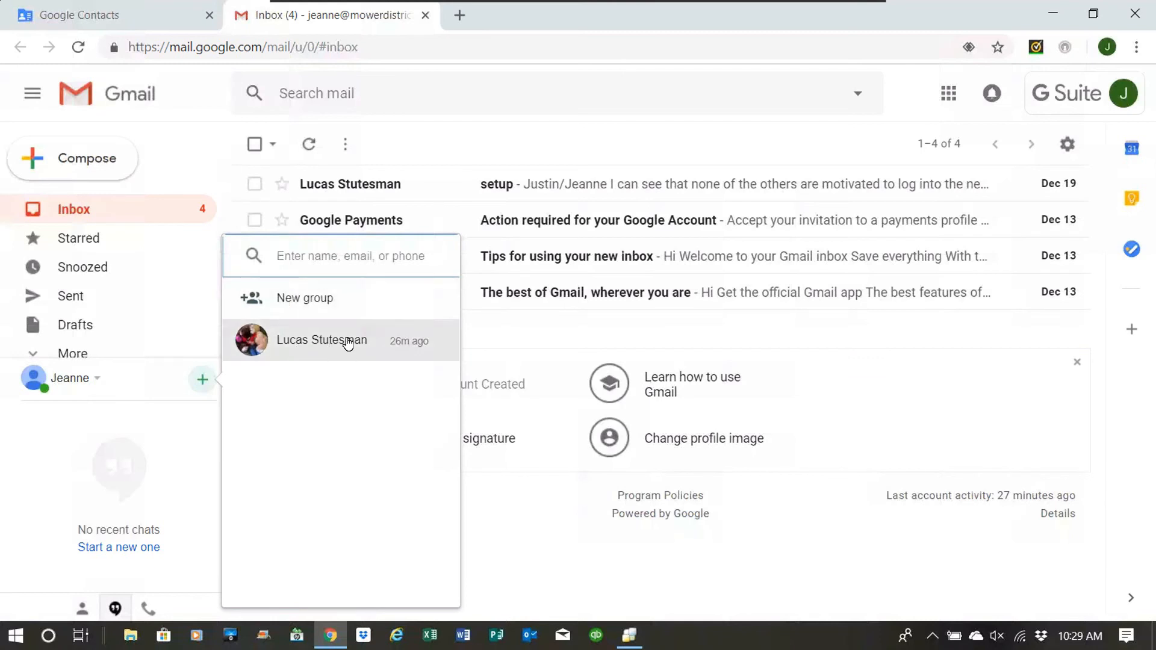
mouse_move(328, 346)
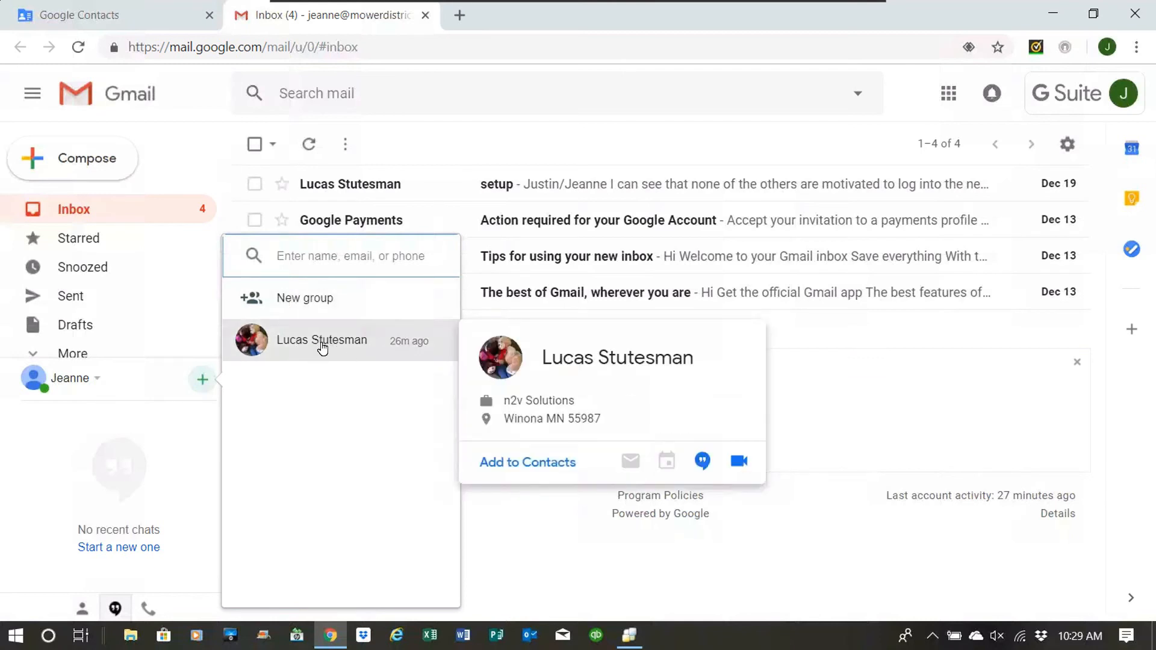
click(157, 471)
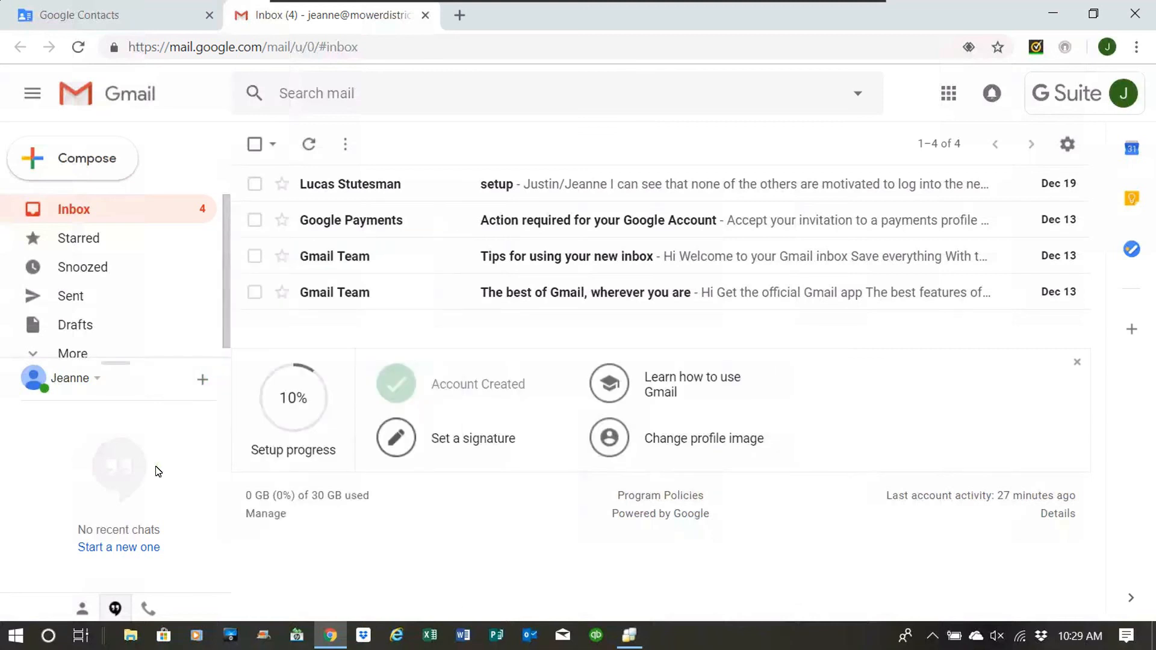